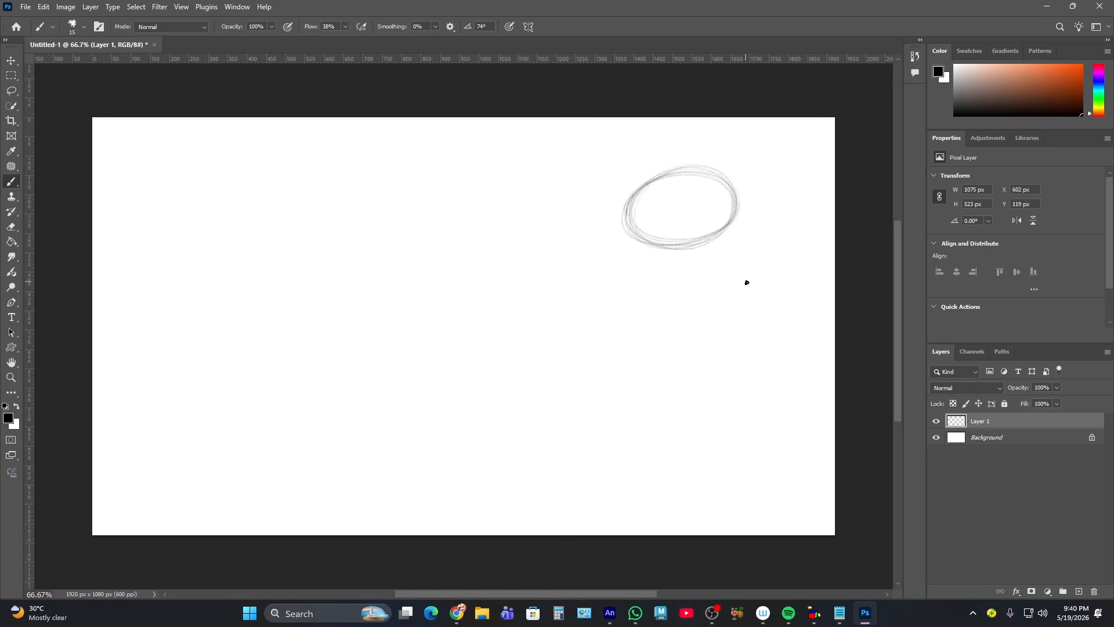
- Draw a stack of closely spaced horizontal pencil strokes beside the existing ellipse, working upward
{"action": "left_click_drag", "start_coordinate": [644, 266], "coordinate": [746, 279]}
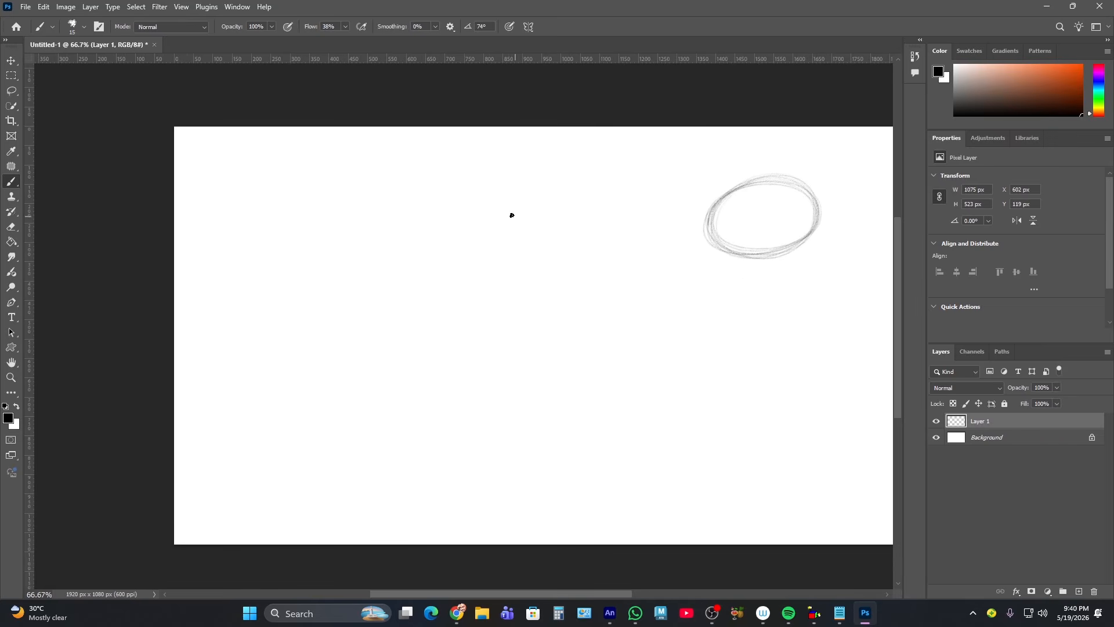
{"action": "mouse_move", "coordinate": [519, 229]}
{"action": "left_mouse_down"}
{"action": "mouse_move", "coordinate": [688, 229]}
{"action": "mouse_move", "coordinate": [647, 217]}
{"action": "mouse_move", "coordinate": [682, 214]}
{"action": "left_mouse_up"}
{"action": "left_click_drag", "start_coordinate": [511, 207], "coordinate": [691, 206]}
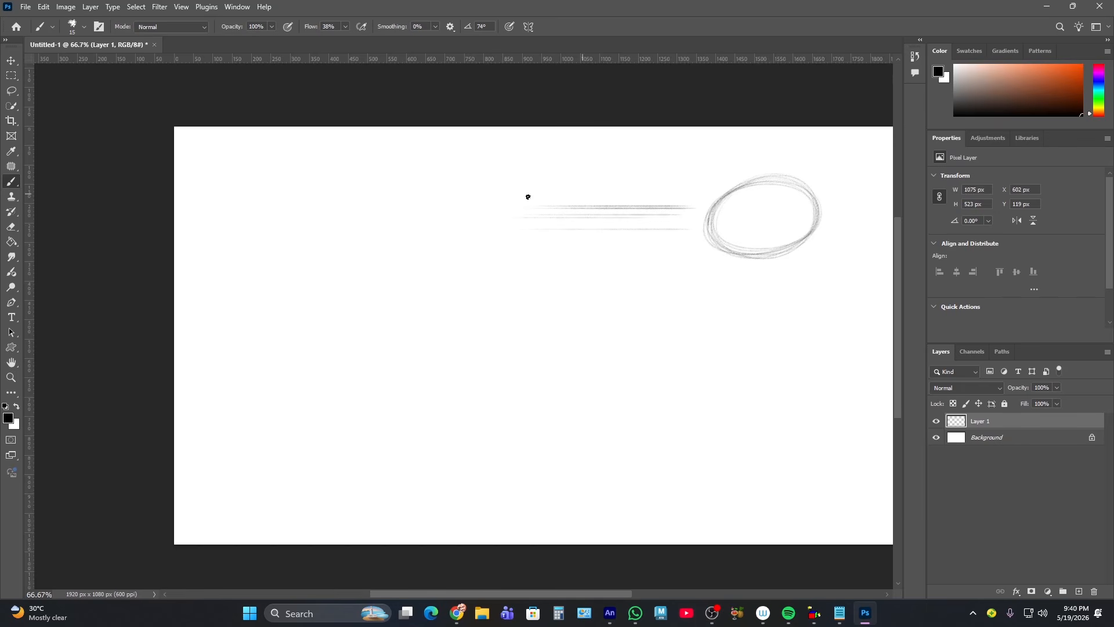
{"action": "left_click_drag", "start_coordinate": [558, 199], "coordinate": [702, 201]}
{"action": "left_click_drag", "start_coordinate": [551, 195], "coordinate": [717, 200]}
{"action": "mouse_move", "coordinate": [514, 190]}
{"action": "left_mouse_down"}
{"action": "mouse_move", "coordinate": [561, 177]}
{"action": "mouse_move", "coordinate": [702, 191]}
{"action": "left_mouse_up"}
{"action": "left_click_drag", "start_coordinate": [552, 193], "coordinate": [702, 188]}
{"action": "mouse_move", "coordinate": [585, 181]}
{"action": "left_mouse_down"}
{"action": "mouse_move", "coordinate": [707, 171]}
{"action": "mouse_move", "coordinate": [556, 182]}
{"action": "mouse_move", "coordinate": [572, 167]}
{"action": "mouse_move", "coordinate": [707, 188]}
{"action": "left_mouse_up"}
{"action": "mouse_move", "coordinate": [566, 177]}
{"action": "left_mouse_down"}
{"action": "mouse_move", "coordinate": [705, 170]}
{"action": "mouse_move", "coordinate": [545, 167]}
{"action": "mouse_move", "coordinate": [700, 165]}
{"action": "left_mouse_up"}
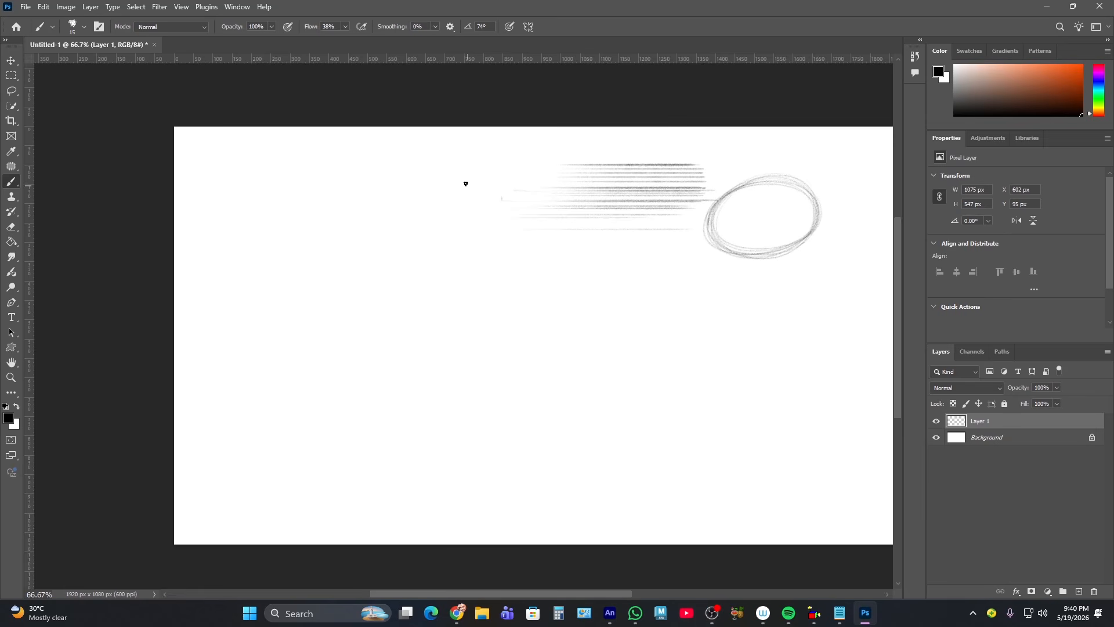
- Draw a row of parallel vertical pencil strokes beside the horizontal hatching, working toward its near end
{"action": "mouse_move", "coordinate": [470, 290]}
{"action": "left_mouse_down"}
{"action": "mouse_move", "coordinate": [470, 182]}
{"action": "mouse_move", "coordinate": [478, 289]}
{"action": "mouse_move", "coordinate": [487, 187]}
{"action": "mouse_move", "coordinate": [491, 311]}
{"action": "left_mouse_up"}
{"action": "mouse_move", "coordinate": [500, 177]}
{"action": "left_mouse_down"}
{"action": "mouse_move", "coordinate": [502, 306]}
{"action": "mouse_move", "coordinate": [513, 174]}
{"action": "mouse_move", "coordinate": [519, 296]}
{"action": "left_mouse_up"}
{"action": "left_click_drag", "start_coordinate": [525, 172], "coordinate": [525, 289]}
{"action": "mouse_move", "coordinate": [533, 289]}
{"action": "left_mouse_down"}
{"action": "mouse_move", "coordinate": [533, 171]}
{"action": "mouse_move", "coordinate": [537, 283]}
{"action": "mouse_move", "coordinate": [545, 172]}
{"action": "left_mouse_up"}
{"action": "left_click_drag", "start_coordinate": [550, 293], "coordinate": [555, 162]}
{"action": "left_click_drag", "start_coordinate": [561, 165], "coordinate": [561, 289]}
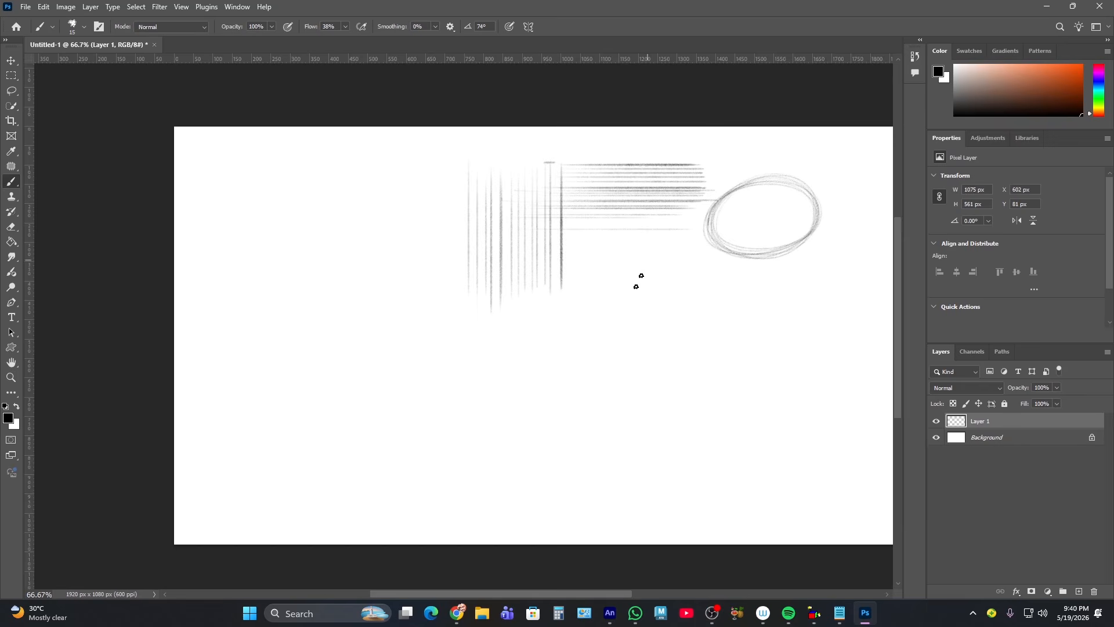
- Draw a band of parallel curved diagonal strokes sweeping upward beneath the horizontal hatching and the ellipse
{"action": "left_click_drag", "start_coordinate": [536, 377], "coordinate": [717, 257]}
{"action": "mouse_move", "coordinate": [556, 377]}
{"action": "left_mouse_down"}
{"action": "mouse_move", "coordinate": [721, 276]}
{"action": "mouse_move", "coordinate": [765, 266]}
{"action": "left_mouse_up"}
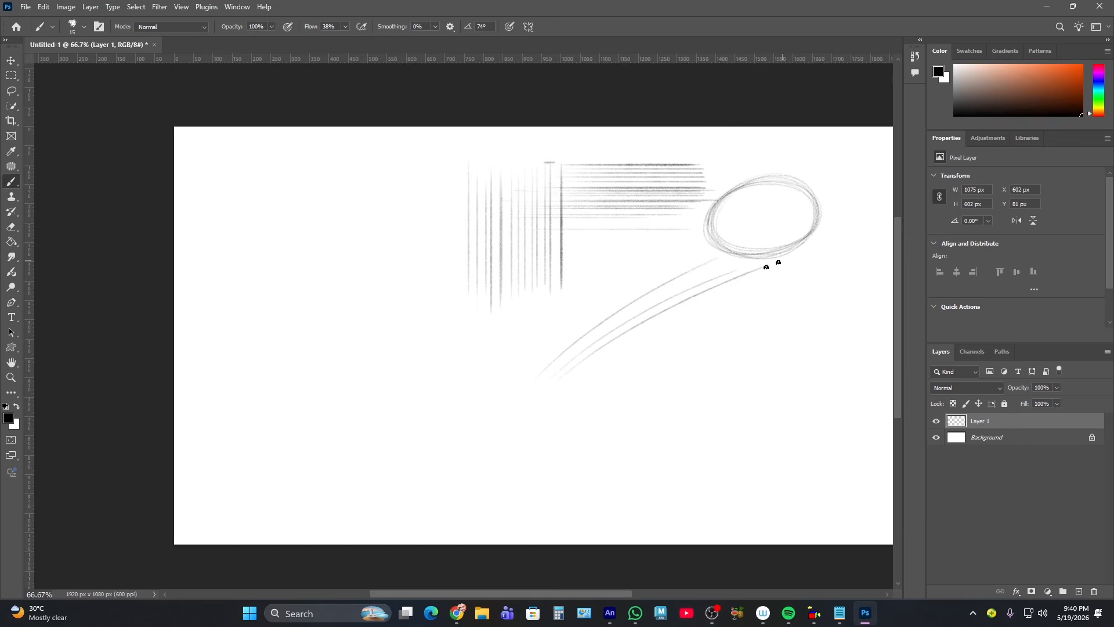
{"action": "left_click_drag", "start_coordinate": [548, 395], "coordinate": [769, 273]}
{"action": "mouse_move", "coordinate": [586, 373]}
{"action": "left_mouse_down"}
{"action": "mouse_move", "coordinate": [756, 281]}
{"action": "mouse_move", "coordinate": [799, 269]}
{"action": "mouse_move", "coordinate": [758, 297]}
{"action": "mouse_move", "coordinate": [824, 276]}
{"action": "left_mouse_up"}
{"action": "left_click_drag", "start_coordinate": [615, 370], "coordinate": [763, 307]}
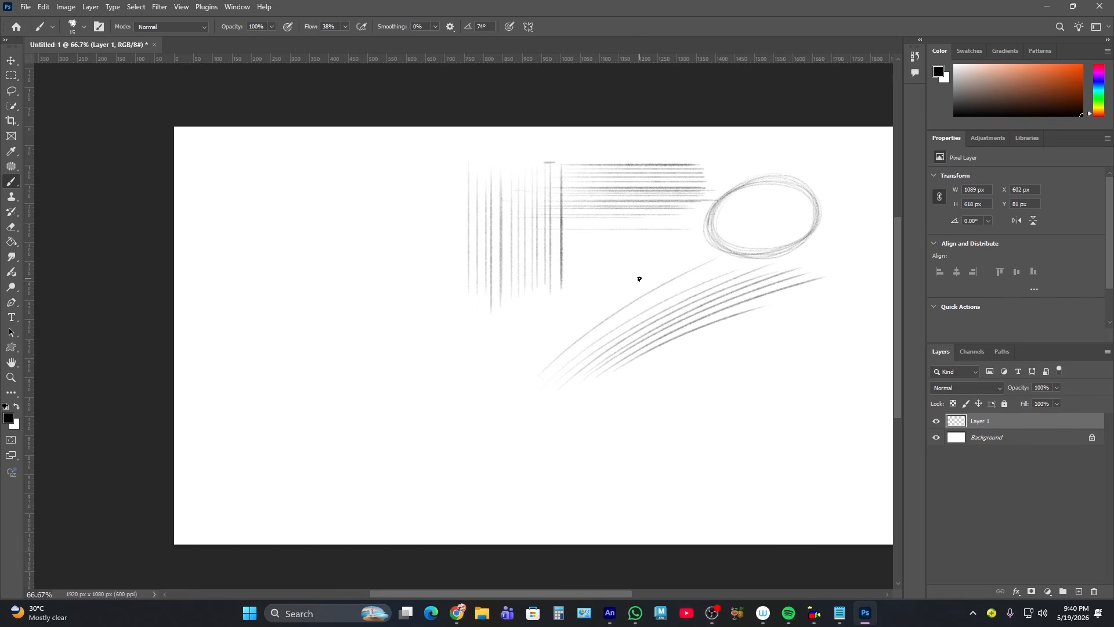
{"action": "left_click_drag", "start_coordinate": [649, 360], "coordinate": [837, 295]}
{"action": "left_click_drag", "start_coordinate": [637, 385], "coordinate": [867, 299]}
{"action": "left_click_drag", "start_coordinate": [670, 369], "coordinate": [874, 299]}
{"action": "left_click_drag", "start_coordinate": [695, 347], "coordinate": [841, 301]}
{"action": "left_click_drag", "start_coordinate": [637, 366], "coordinate": [880, 292]}
{"action": "left_click_drag", "start_coordinate": [703, 324], "coordinate": [844, 284]}
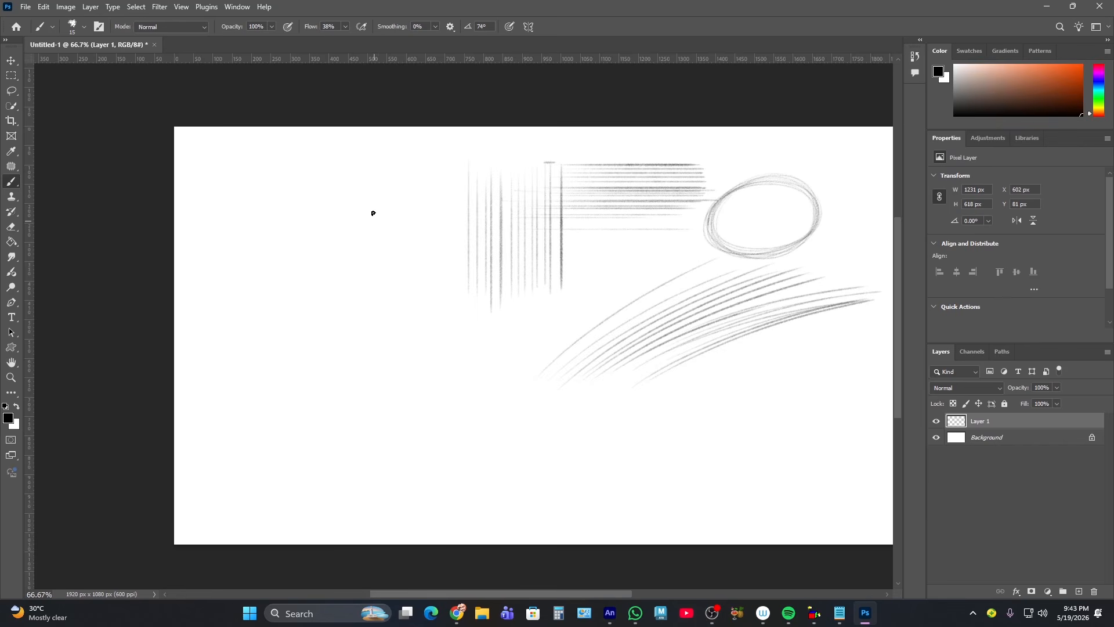
- Sketch a flat ellipse and an upright narrow ellipse in the blank area, plus a circle beneath the vertical strokes, using repeated loops
{"action": "mouse_move", "coordinate": [383, 219]}
{"action": "left_mouse_down"}
{"action": "mouse_move", "coordinate": [282, 217]}
{"action": "mouse_move", "coordinate": [385, 211]}
{"action": "mouse_move", "coordinate": [316, 233]}
{"action": "mouse_move", "coordinate": [289, 212]}
{"action": "mouse_move", "coordinate": [380, 216]}
{"action": "mouse_move", "coordinate": [340, 234]}
{"action": "mouse_move", "coordinate": [278, 220]}
{"action": "mouse_move", "coordinate": [345, 196]}
{"action": "mouse_move", "coordinate": [318, 199]}
{"action": "left_mouse_up"}
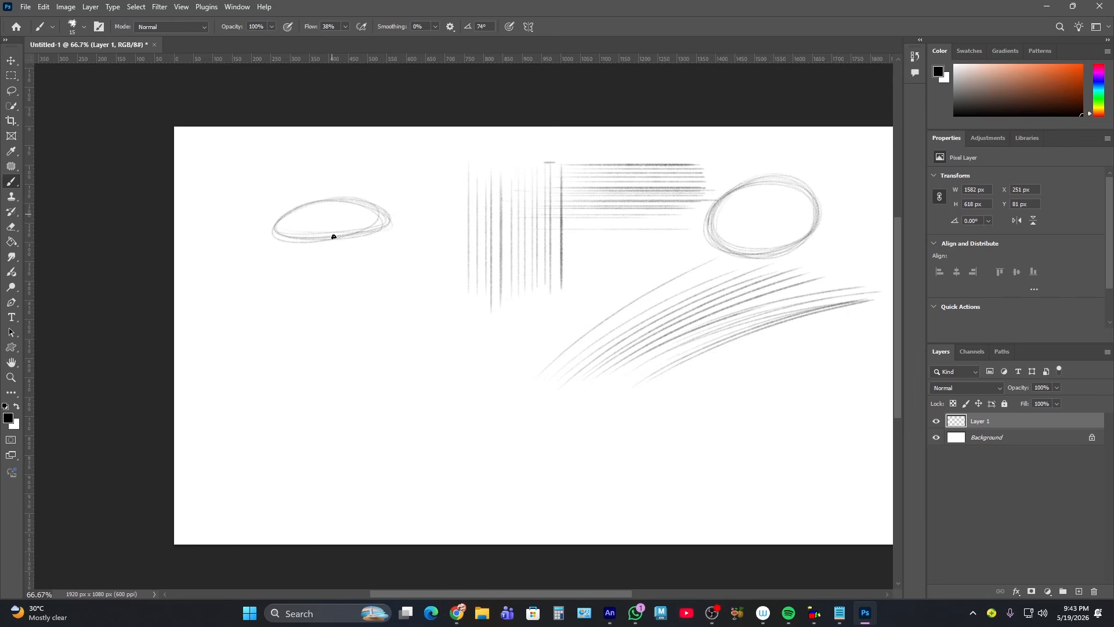
{"action": "mouse_move", "coordinate": [338, 301]}
{"action": "left_mouse_down"}
{"action": "mouse_move", "coordinate": [365, 260]}
{"action": "mouse_move", "coordinate": [376, 328]}
{"action": "mouse_move", "coordinate": [368, 275]}
{"action": "mouse_move", "coordinate": [350, 270]}
{"action": "mouse_move", "coordinate": [346, 282]}
{"action": "mouse_move", "coordinate": [379, 265]}
{"action": "mouse_move", "coordinate": [368, 340]}
{"action": "mouse_move", "coordinate": [340, 319]}
{"action": "mouse_move", "coordinate": [374, 248]}
{"action": "mouse_move", "coordinate": [382, 302]}
{"action": "mouse_move", "coordinate": [360, 351]}
{"action": "mouse_move", "coordinate": [350, 286]}
{"action": "mouse_move", "coordinate": [376, 252]}
{"action": "mouse_move", "coordinate": [385, 303]}
{"action": "mouse_move", "coordinate": [362, 354]}
{"action": "mouse_move", "coordinate": [340, 325]}
{"action": "mouse_move", "coordinate": [371, 250]}
{"action": "mouse_move", "coordinate": [386, 265]}
{"action": "mouse_move", "coordinate": [374, 314]}
{"action": "mouse_move", "coordinate": [381, 270]}
{"action": "left_mouse_up"}
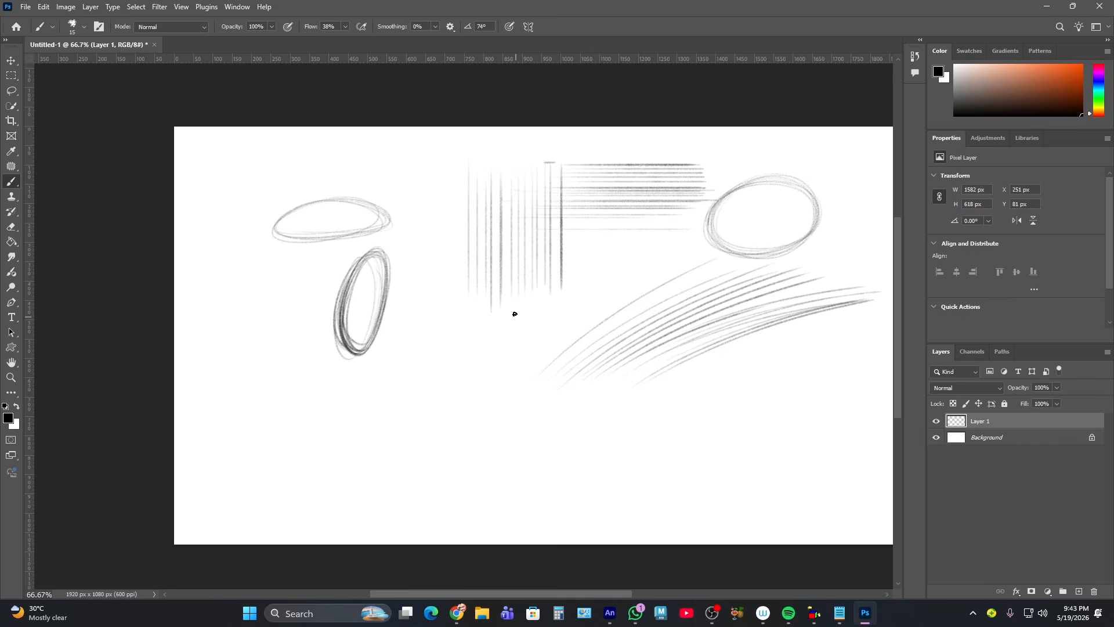
{"action": "mouse_move", "coordinate": [517, 307]}
{"action": "left_mouse_down"}
{"action": "mouse_move", "coordinate": [481, 403]}
{"action": "mouse_move", "coordinate": [488, 301]}
{"action": "mouse_move", "coordinate": [481, 397]}
{"action": "mouse_move", "coordinate": [517, 313]}
{"action": "mouse_move", "coordinate": [435, 334]}
{"action": "mouse_move", "coordinate": [422, 349]}
{"action": "mouse_move", "coordinate": [489, 313]}
{"action": "mouse_move", "coordinate": [435, 333]}
{"action": "mouse_move", "coordinate": [428, 353]}
{"action": "mouse_move", "coordinate": [527, 330]}
{"action": "mouse_move", "coordinate": [516, 314]}
{"action": "mouse_move", "coordinate": [444, 386]}
{"action": "mouse_move", "coordinate": [508, 296]}
{"action": "mouse_move", "coordinate": [468, 398]}
{"action": "mouse_move", "coordinate": [501, 306]}
{"action": "mouse_move", "coordinate": [478, 392]}
{"action": "mouse_move", "coordinate": [491, 301]}
{"action": "mouse_move", "coordinate": [488, 396]}
{"action": "mouse_move", "coordinate": [479, 307]}
{"action": "mouse_move", "coordinate": [519, 378]}
{"action": "left_mouse_up"}
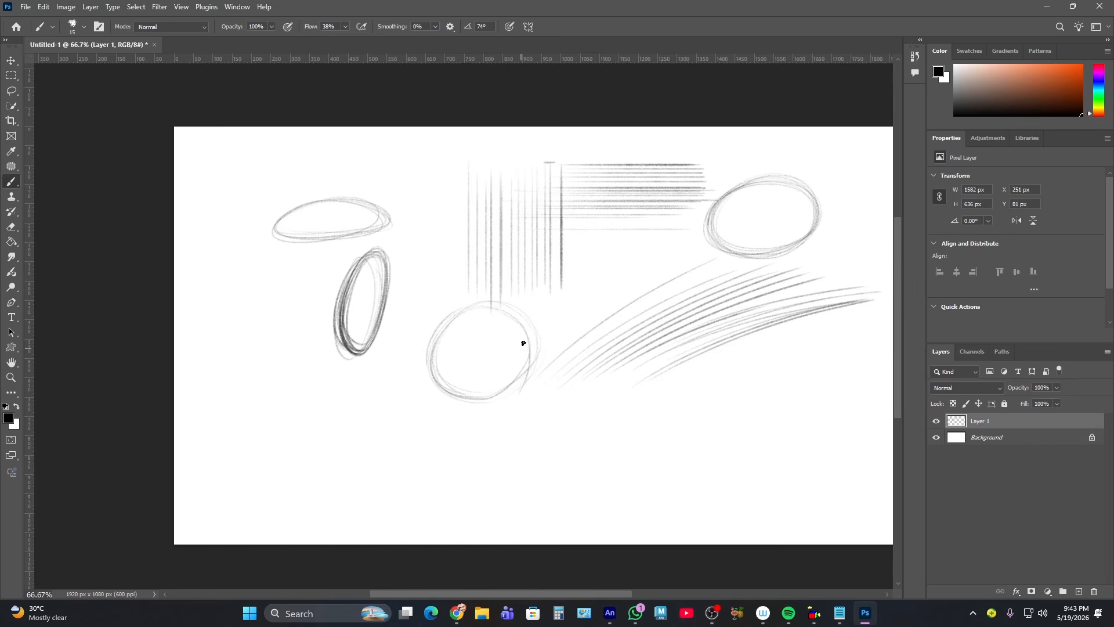
{"action": "mouse_move", "coordinate": [465, 393]}
{"action": "left_mouse_down"}
{"action": "mouse_move", "coordinate": [511, 393]}
{"action": "mouse_move", "coordinate": [534, 330]}
{"action": "left_mouse_up"}
{"action": "left_click_drag", "start_coordinate": [430, 343], "coordinate": [524, 326]}
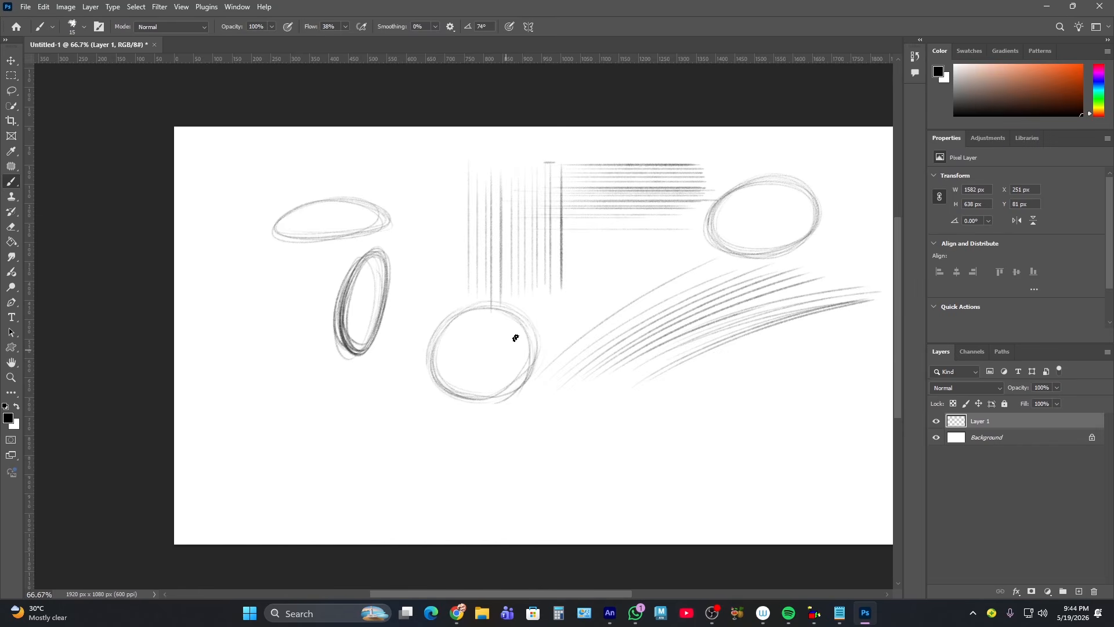
{"action": "left_click_drag", "start_coordinate": [526, 337], "coordinate": [493, 390]}
- Sketch a large circle below the curved strokes and a smaller wide ellipse between it and the previous circle
{"action": "left_click_drag", "start_coordinate": [471, 316], "coordinate": [393, 259]}
{"action": "mouse_move", "coordinate": [696, 313]}
{"action": "left_mouse_down"}
{"action": "mouse_move", "coordinate": [683, 412]}
{"action": "mouse_move", "coordinate": [674, 312]}
{"action": "mouse_move", "coordinate": [726, 390]}
{"action": "mouse_move", "coordinate": [627, 332]}
{"action": "mouse_move", "coordinate": [743, 361]}
{"action": "mouse_move", "coordinate": [629, 384]}
{"action": "mouse_move", "coordinate": [711, 303]}
{"action": "mouse_move", "coordinate": [696, 414]}
{"action": "mouse_move", "coordinate": [639, 327]}
{"action": "mouse_move", "coordinate": [747, 342]}
{"action": "mouse_move", "coordinate": [637, 401]}
{"action": "mouse_move", "coordinate": [677, 307]}
{"action": "mouse_move", "coordinate": [740, 382]}
{"action": "mouse_move", "coordinate": [626, 375]}
{"action": "mouse_move", "coordinate": [695, 298]}
{"action": "mouse_move", "coordinate": [732, 375]}
{"action": "left_mouse_up"}
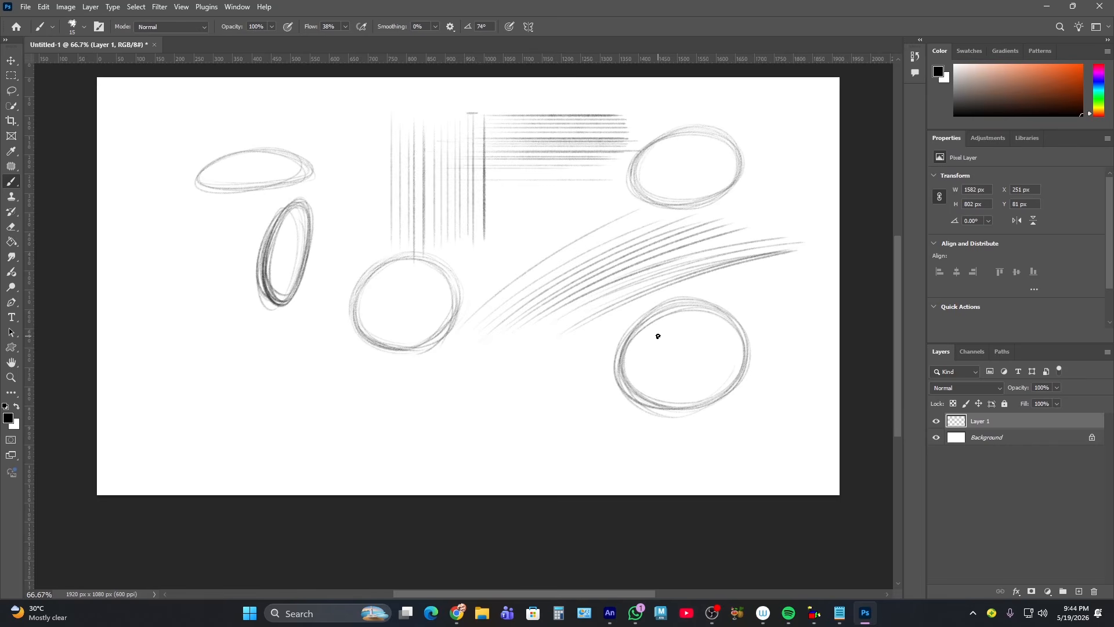
{"action": "mouse_move", "coordinate": [554, 371]}
{"action": "left_mouse_down"}
{"action": "mouse_move", "coordinate": [534, 425]}
{"action": "mouse_move", "coordinate": [467, 366]}
{"action": "mouse_move", "coordinate": [558, 370]}
{"action": "mouse_move", "coordinate": [543, 421]}
{"action": "mouse_move", "coordinate": [474, 418]}
{"action": "mouse_move", "coordinate": [487, 360]}
{"action": "mouse_move", "coordinate": [559, 376]}
{"action": "left_mouse_up"}
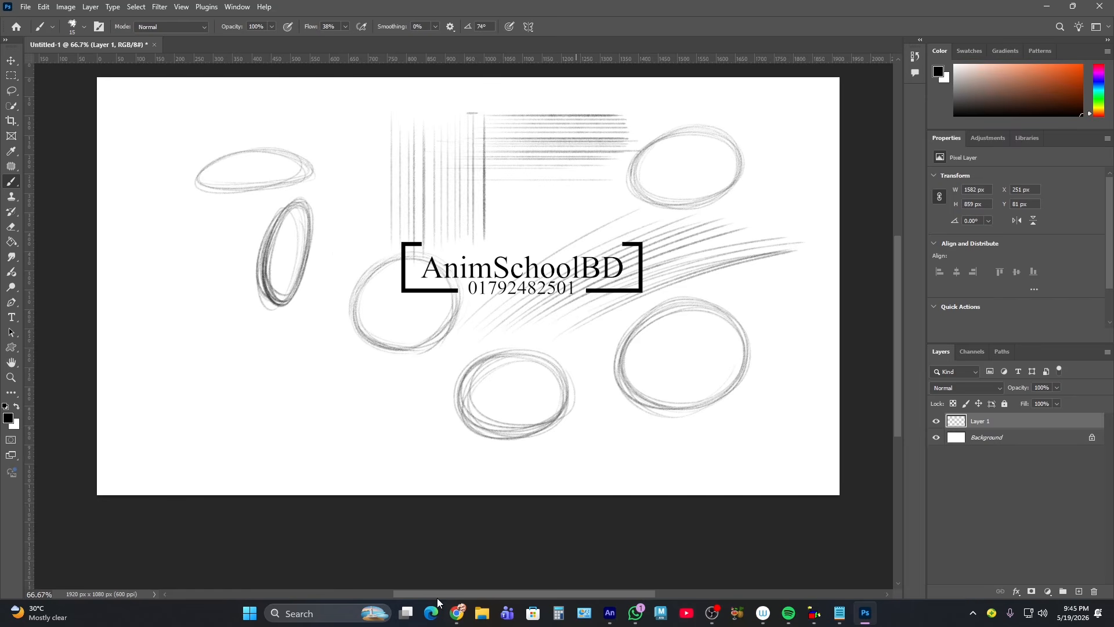
{"action": "mouse_move", "coordinate": [467, 607]}
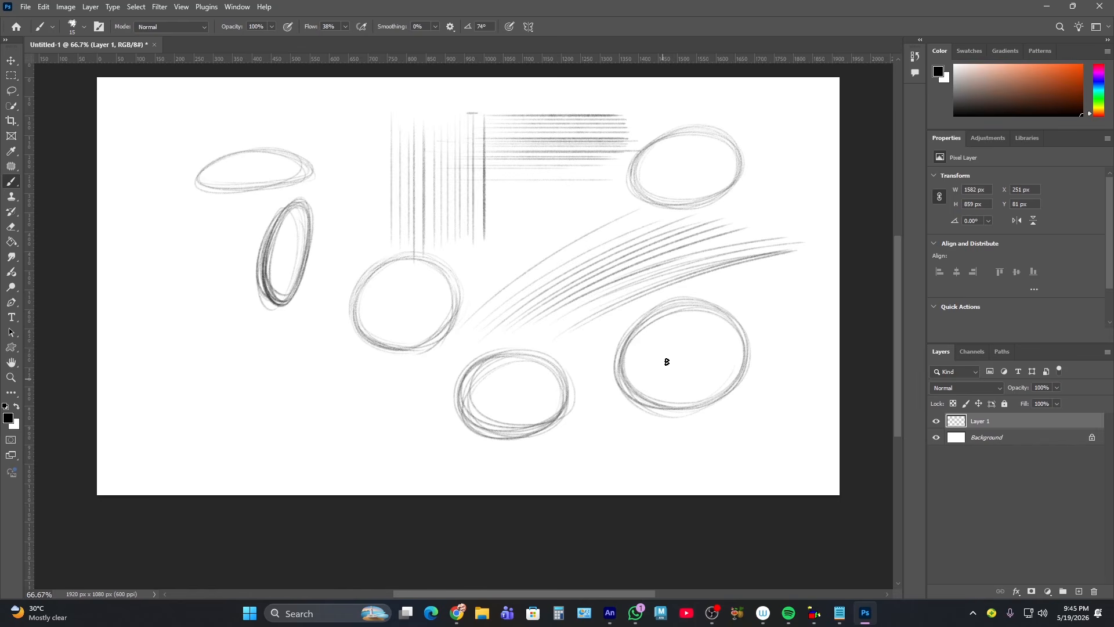
- Draw one long horizontal line above the sketches and one long vertical line before the vertical hatching
{"action": "left_click_drag", "start_coordinate": [270, 108], "coordinate": [761, 109]}
{"action": "left_click_drag", "start_coordinate": [355, 132], "coordinate": [358, 427]}
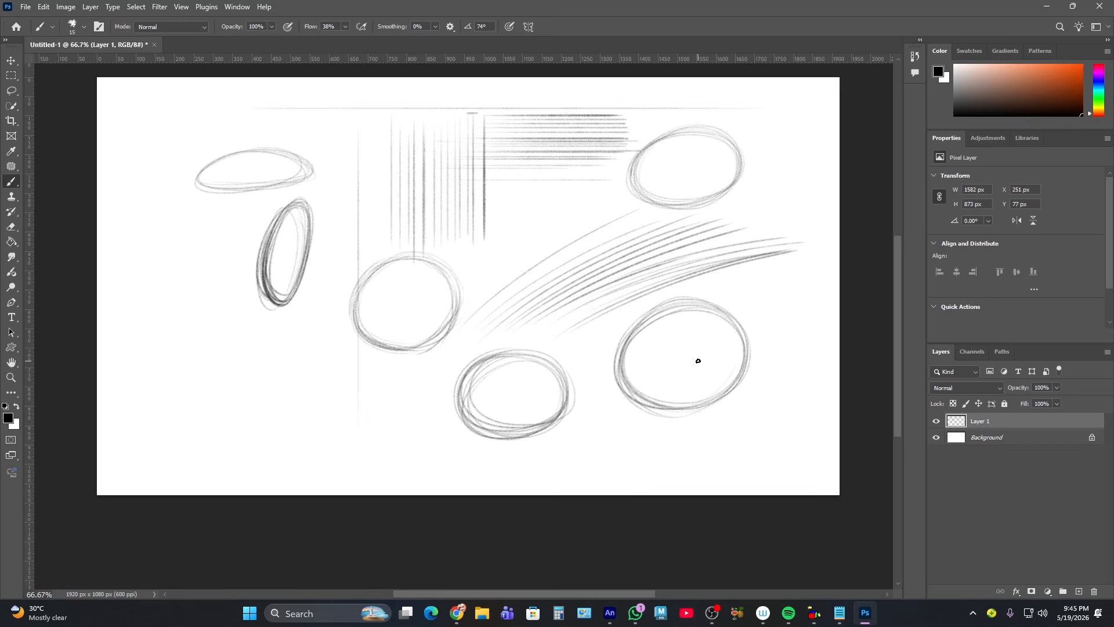
- Sketch a small light circle beneath the horizontal hatching and another circle near the foot of the long vertical line
{"action": "scroll", "coordinate": [598, 368], "scroll_direction": "left", "scroll_amount": 3}
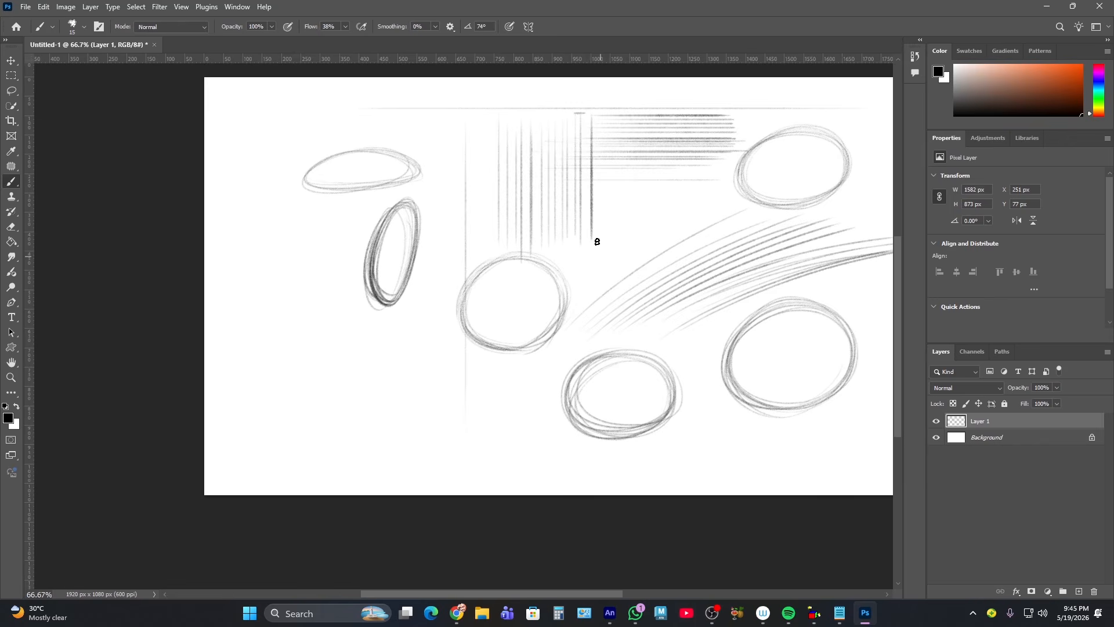
{"action": "left_click_drag", "start_coordinate": [601, 215], "coordinate": [622, 199]}
{"action": "mouse_move", "coordinate": [470, 381]}
{"action": "left_mouse_down"}
{"action": "mouse_move", "coordinate": [434, 428]}
{"action": "mouse_move", "coordinate": [401, 412]}
{"action": "mouse_move", "coordinate": [427, 354]}
{"action": "left_mouse_up"}
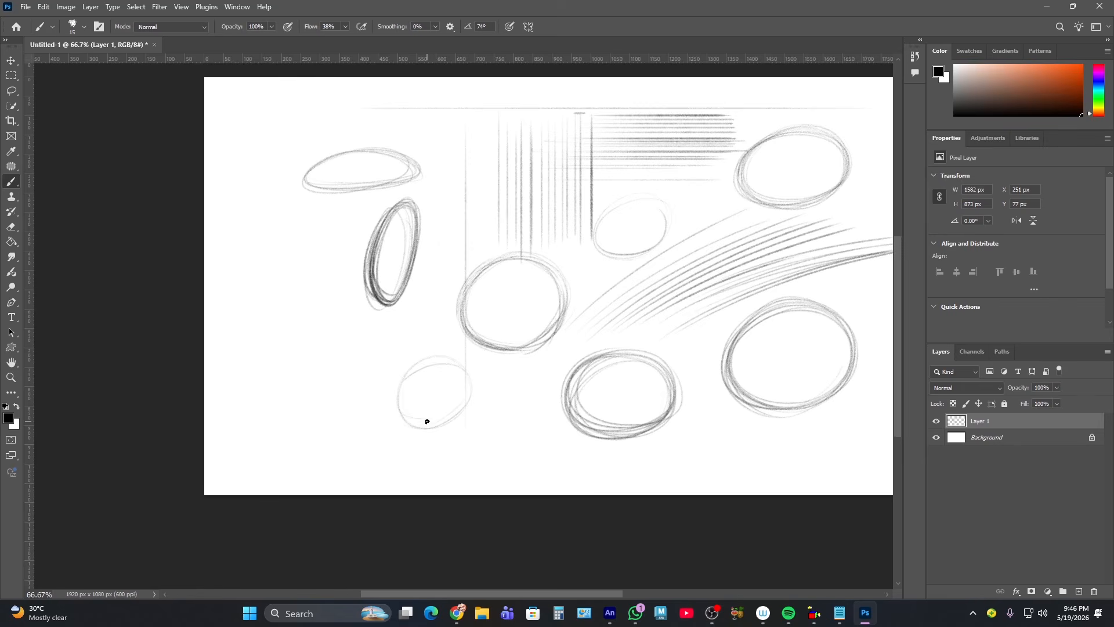
{"action": "mouse_move", "coordinate": [427, 421]}
{"action": "left_mouse_down"}
{"action": "mouse_move", "coordinate": [417, 370]}
{"action": "mouse_move", "coordinate": [445, 362]}
{"action": "mouse_move", "coordinate": [466, 382]}
{"action": "mouse_move", "coordinate": [427, 430]}
{"action": "left_mouse_up"}
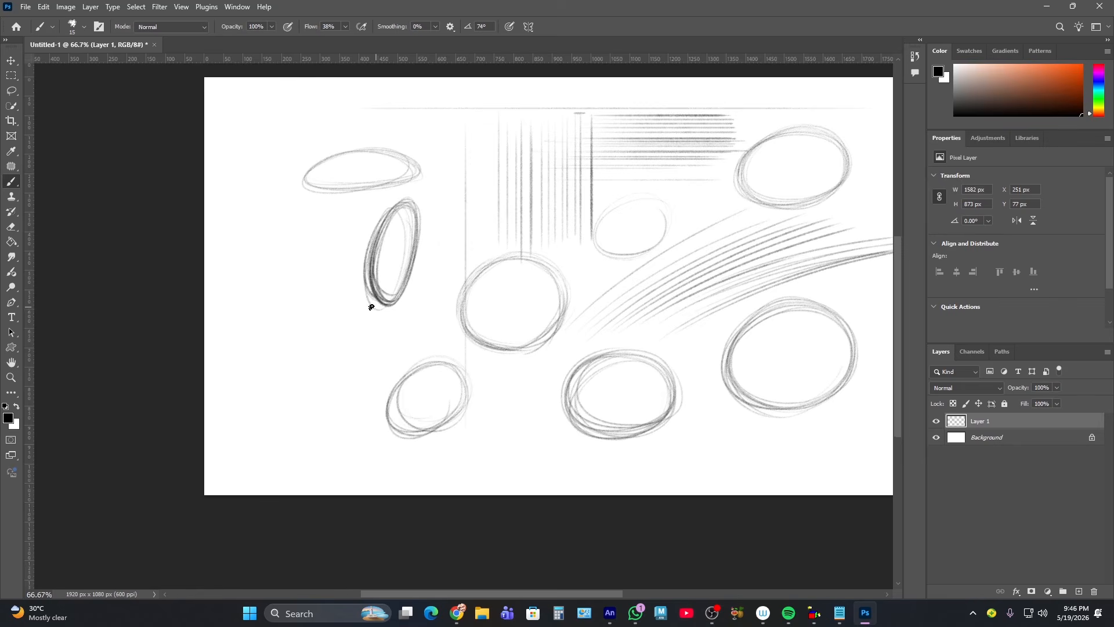
- Sketch four narrow tilted ellipses in the gaps between the circles across the lower half of the canvas
{"action": "mouse_move", "coordinate": [368, 366]}
{"action": "left_mouse_down"}
{"action": "mouse_move", "coordinate": [410, 332]}
{"action": "mouse_move", "coordinate": [404, 307]}
{"action": "mouse_move", "coordinate": [382, 310]}
{"action": "mouse_move", "coordinate": [341, 368]}
{"action": "mouse_move", "coordinate": [356, 384]}
{"action": "mouse_move", "coordinate": [412, 311]}
{"action": "mouse_move", "coordinate": [394, 300]}
{"action": "mouse_move", "coordinate": [350, 343]}
{"action": "left_mouse_up"}
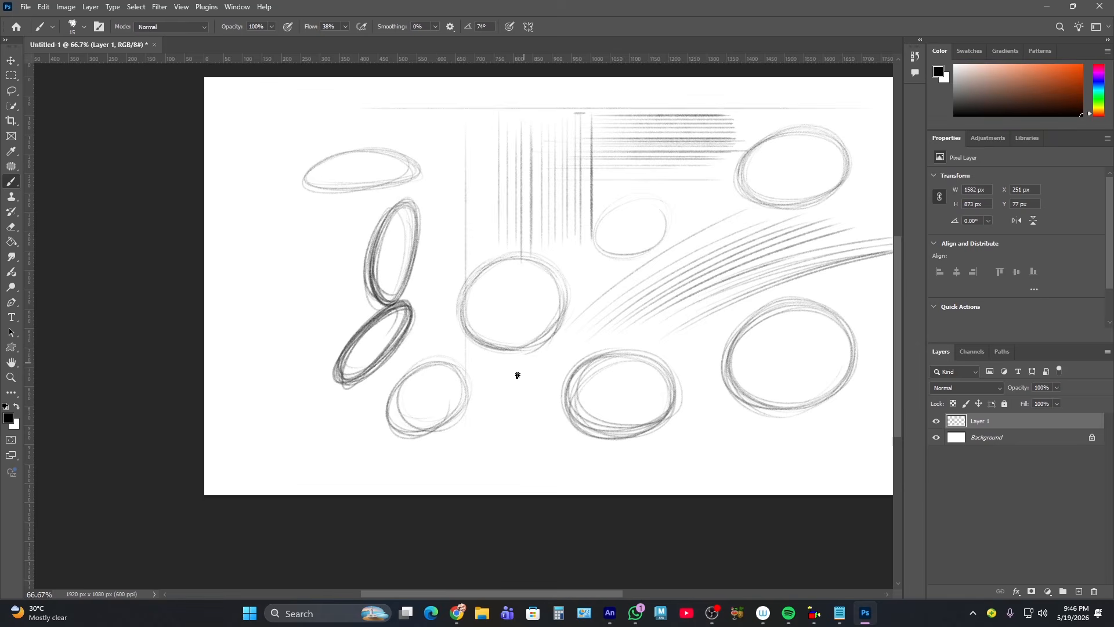
{"action": "mouse_move", "coordinate": [493, 416]}
{"action": "left_mouse_down"}
{"action": "mouse_move", "coordinate": [539, 383]}
{"action": "mouse_move", "coordinate": [546, 346]}
{"action": "mouse_move", "coordinate": [490, 398]}
{"action": "mouse_move", "coordinate": [484, 421]}
{"action": "mouse_move", "coordinate": [514, 409]}
{"action": "mouse_move", "coordinate": [482, 416]}
{"action": "left_mouse_up"}
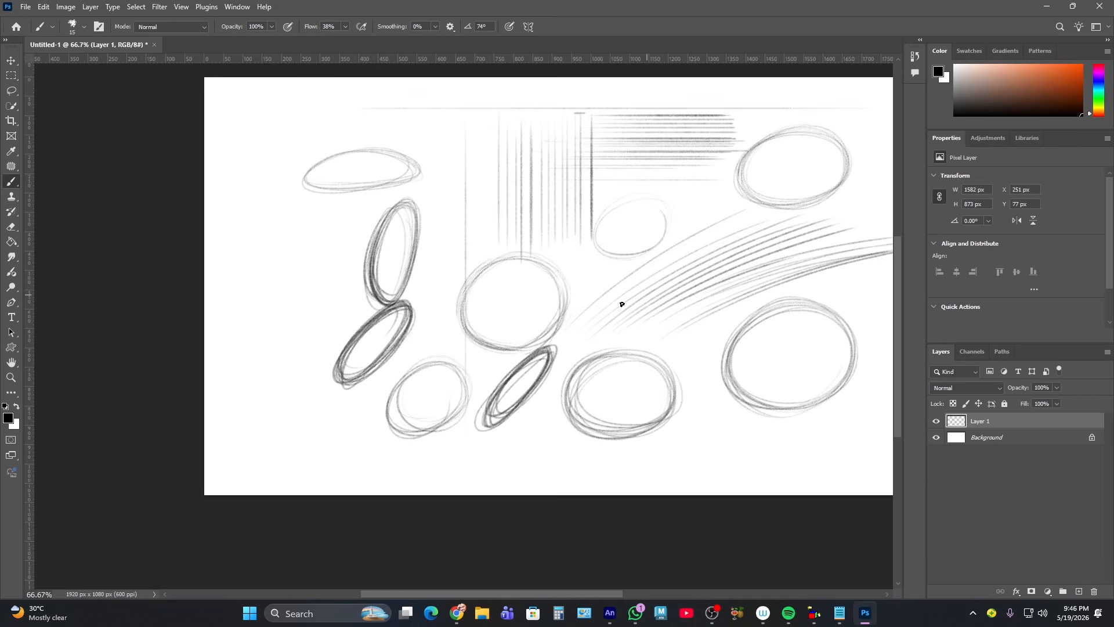
{"action": "mouse_move", "coordinate": [719, 412]}
{"action": "left_mouse_down"}
{"action": "mouse_move", "coordinate": [669, 455]}
{"action": "mouse_move", "coordinate": [694, 449]}
{"action": "mouse_move", "coordinate": [716, 403]}
{"action": "mouse_move", "coordinate": [688, 427]}
{"action": "mouse_move", "coordinate": [721, 400]}
{"action": "left_mouse_up"}
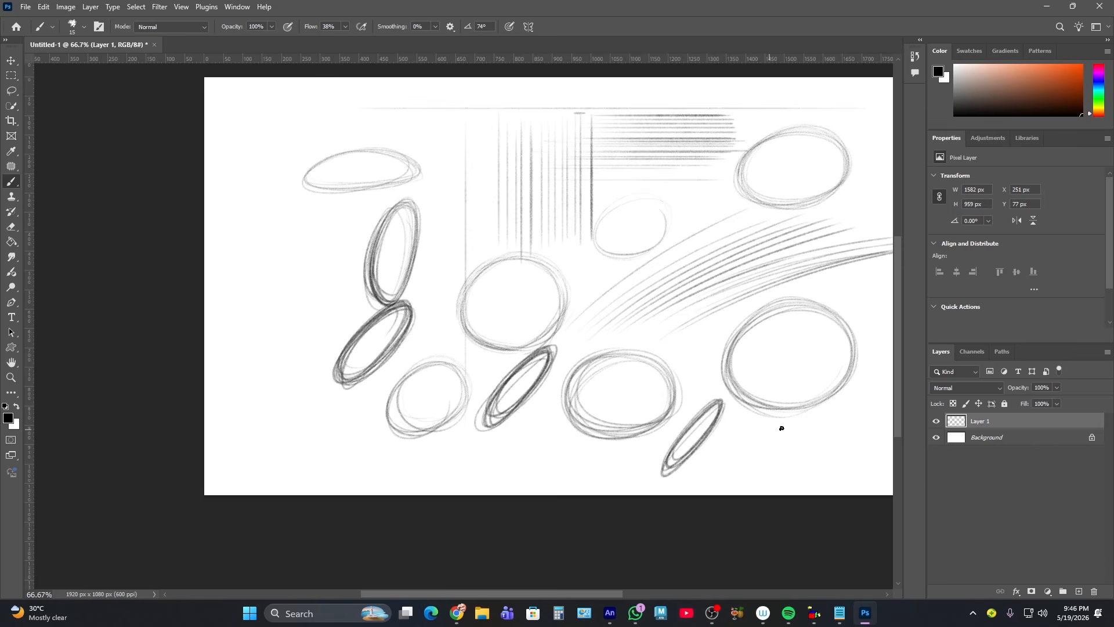
{"action": "mouse_move", "coordinate": [792, 428]}
{"action": "left_mouse_down"}
{"action": "mouse_move", "coordinate": [816, 452]}
{"action": "mouse_move", "coordinate": [744, 474]}
{"action": "mouse_move", "coordinate": [735, 464]}
{"action": "mouse_move", "coordinate": [765, 447]}
{"action": "left_mouse_up"}
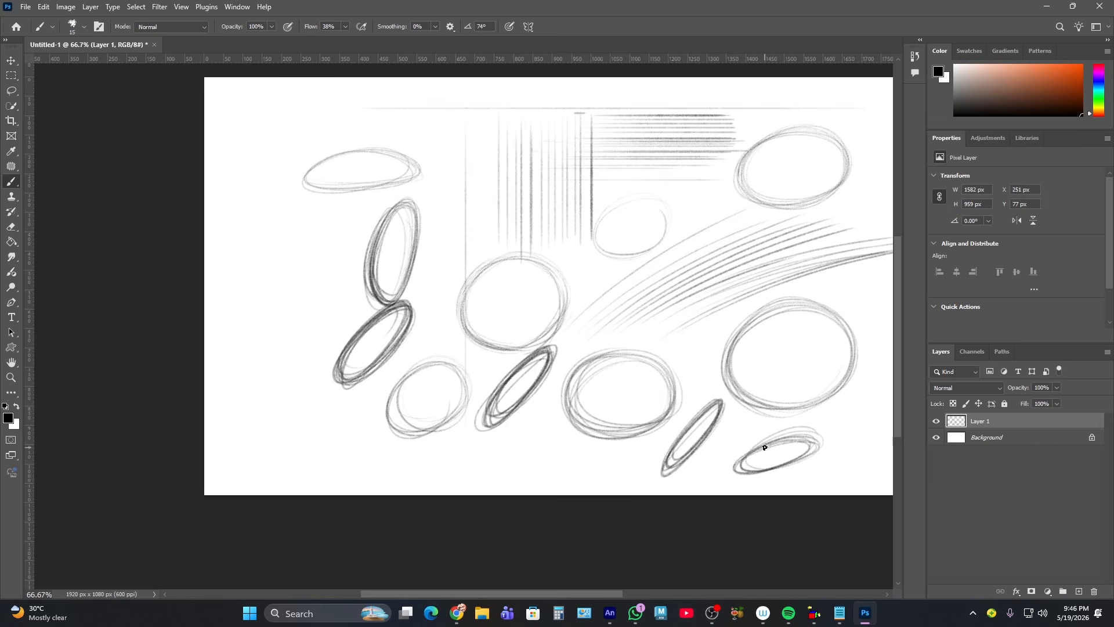
- Draw three long parallel vertical lines near the canvas's left edge, undoing the stroke that bends
{"action": "left_click_drag", "start_coordinate": [279, 114], "coordinate": [278, 452]}
{"action": "left_click_drag", "start_coordinate": [294, 117], "coordinate": [294, 458]}
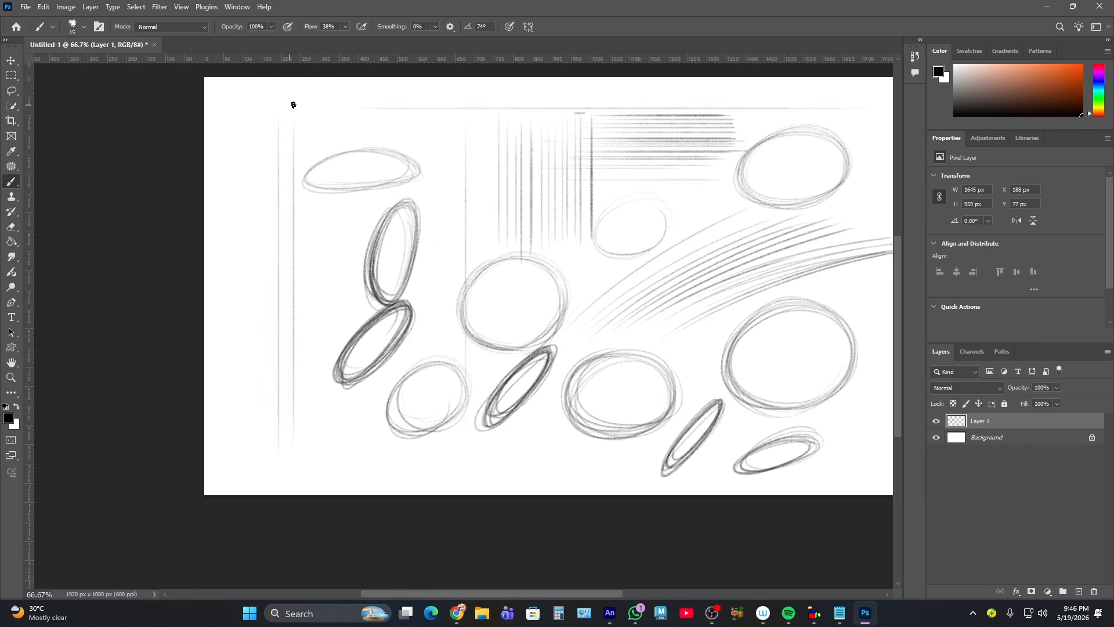
{"action": "left_click_drag", "start_coordinate": [293, 116], "coordinate": [294, 463]}
{"action": "left_click_drag", "start_coordinate": [266, 118], "coordinate": [256, 368]}
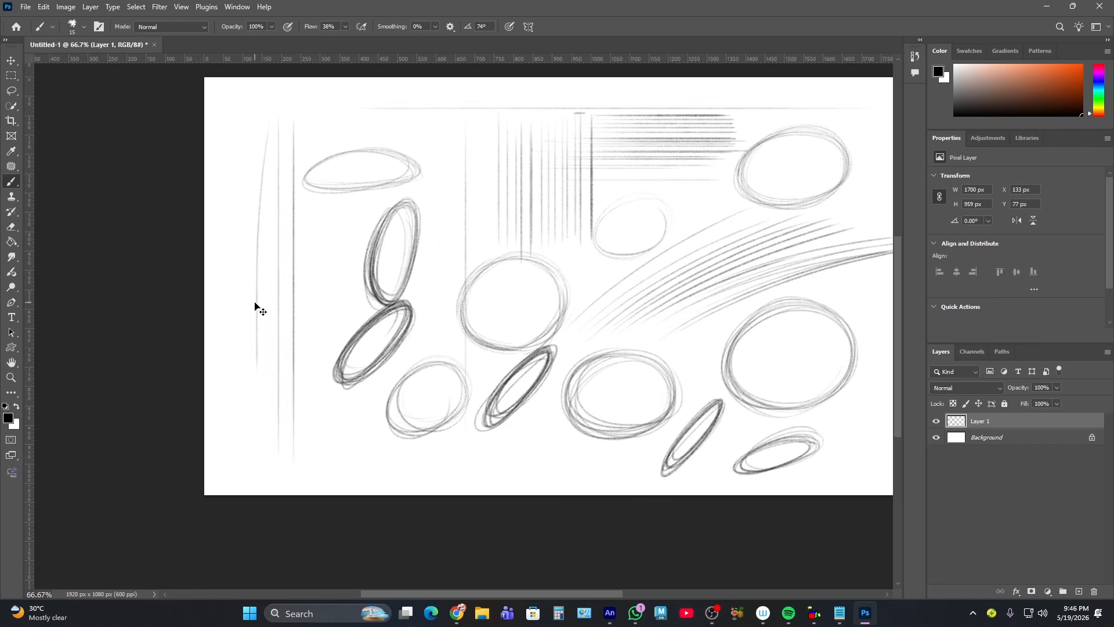
{"action": "key", "text": "ctrl+z"}
{"action": "left_click_drag", "start_coordinate": [270, 122], "coordinate": [270, 446]}
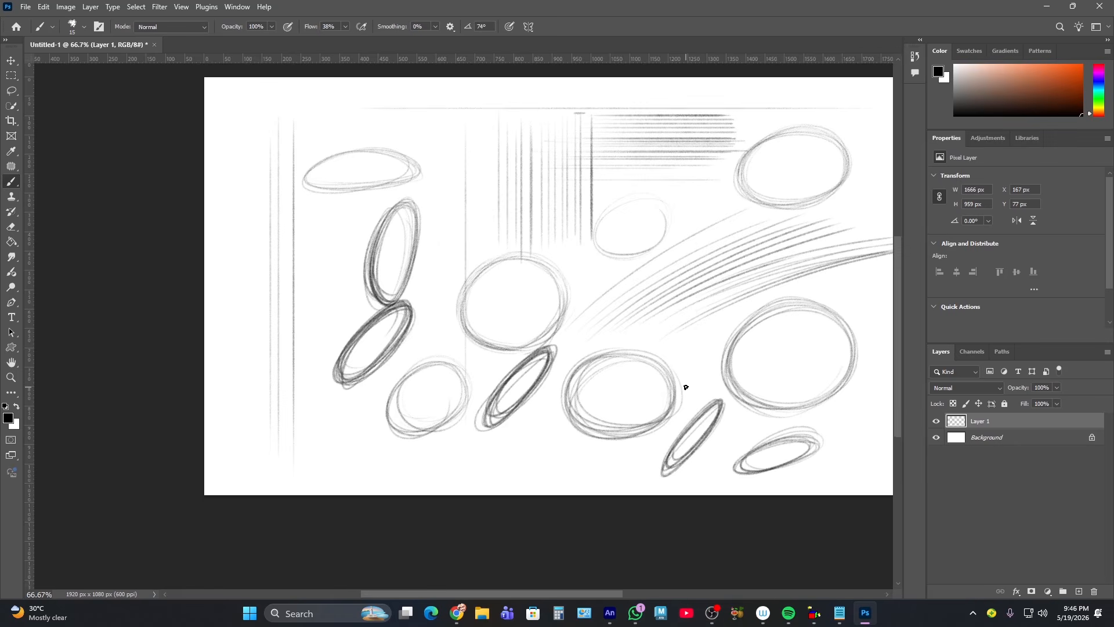
- Hide Layer 1 and sketch a rectangle about 350 by 280 px with overlapping straight strokes on a new layer
{"action": "scroll", "coordinate": [697, 387], "scroll_direction": "down", "scroll_amount": 1}
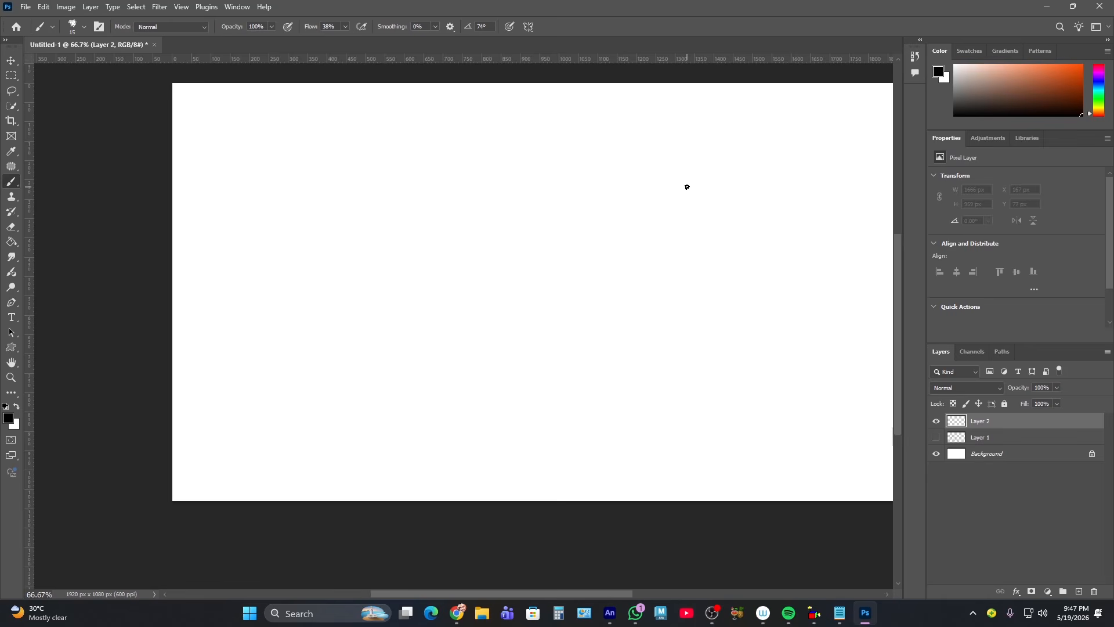
{"action": "left_click_drag", "start_coordinate": [641, 176], "coordinate": [761, 176]}
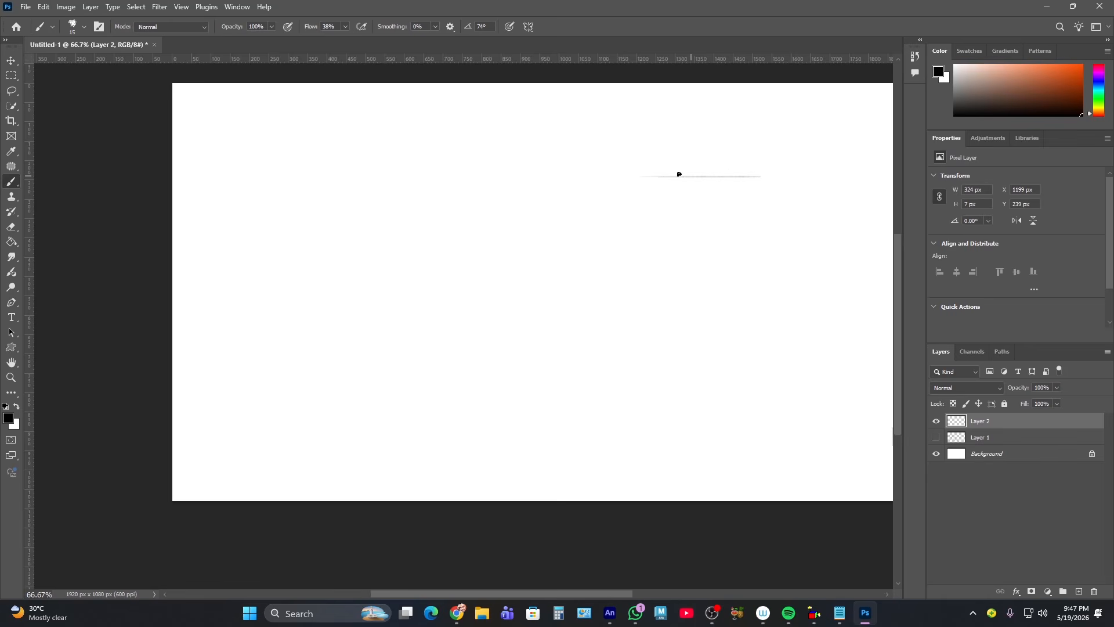
{"action": "left_click_drag", "start_coordinate": [645, 181], "coordinate": [639, 268]}
{"action": "mouse_move", "coordinate": [646, 179]}
{"action": "left_mouse_down"}
{"action": "mouse_move", "coordinate": [645, 281]}
{"action": "mouse_move", "coordinate": [649, 258]}
{"action": "left_mouse_up"}
{"action": "left_click_drag", "start_coordinate": [761, 217], "coordinate": [758, 278]}
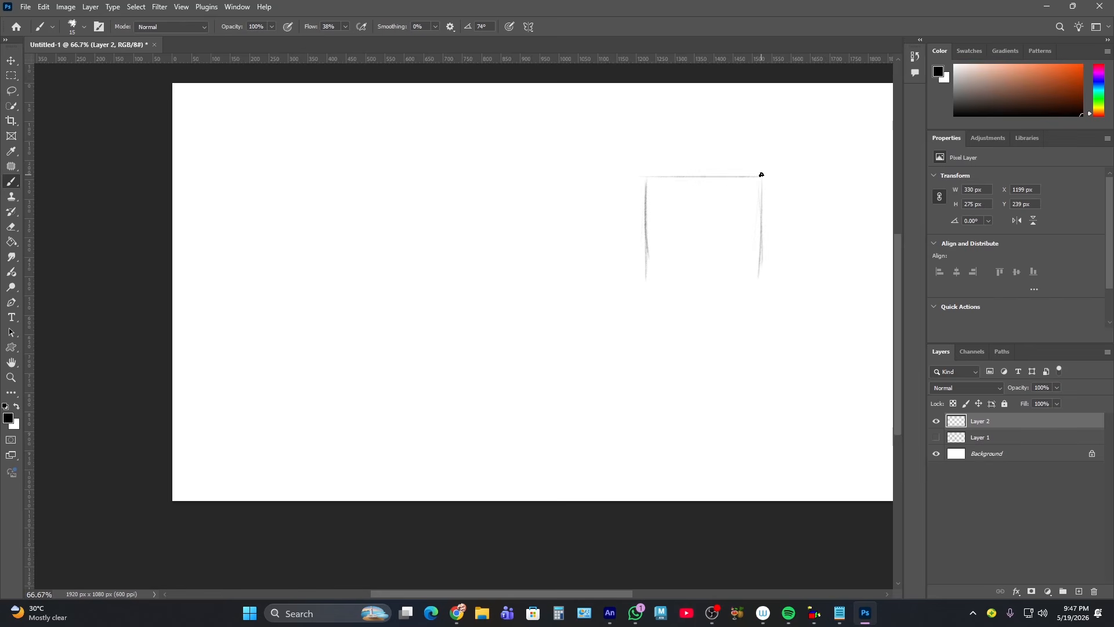
{"action": "left_click_drag", "start_coordinate": [762, 177], "coordinate": [762, 272]}
{"action": "mouse_move", "coordinate": [665, 280]}
{"action": "left_mouse_down"}
{"action": "mouse_move", "coordinate": [733, 277]}
{"action": "mouse_move", "coordinate": [640, 278]}
{"action": "mouse_move", "coordinate": [770, 279]}
{"action": "mouse_move", "coordinate": [673, 282]}
{"action": "mouse_move", "coordinate": [766, 280]}
{"action": "left_mouse_up"}
{"action": "left_click_drag", "start_coordinate": [760, 210], "coordinate": [759, 277]}
{"action": "left_click_drag", "start_coordinate": [648, 180], "coordinate": [766, 175]}
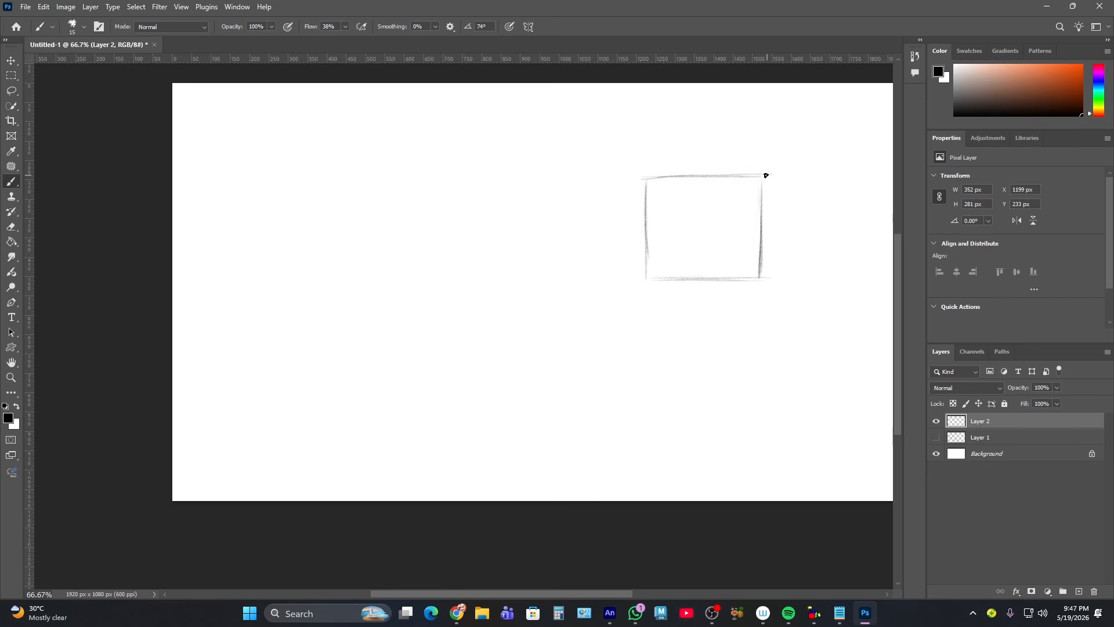
- Draw three short horizontal lines and two longer ones below the rectangle
{"action": "mouse_move", "coordinate": [643, 177]}
{"action": "left_mouse_down"}
{"action": "mouse_move", "coordinate": [642, 280]}
{"action": "mouse_move", "coordinate": [685, 302]}
{"action": "mouse_move", "coordinate": [760, 302]}
{"action": "left_mouse_up"}
{"action": "left_click_drag", "start_coordinate": [675, 311], "coordinate": [771, 314]}
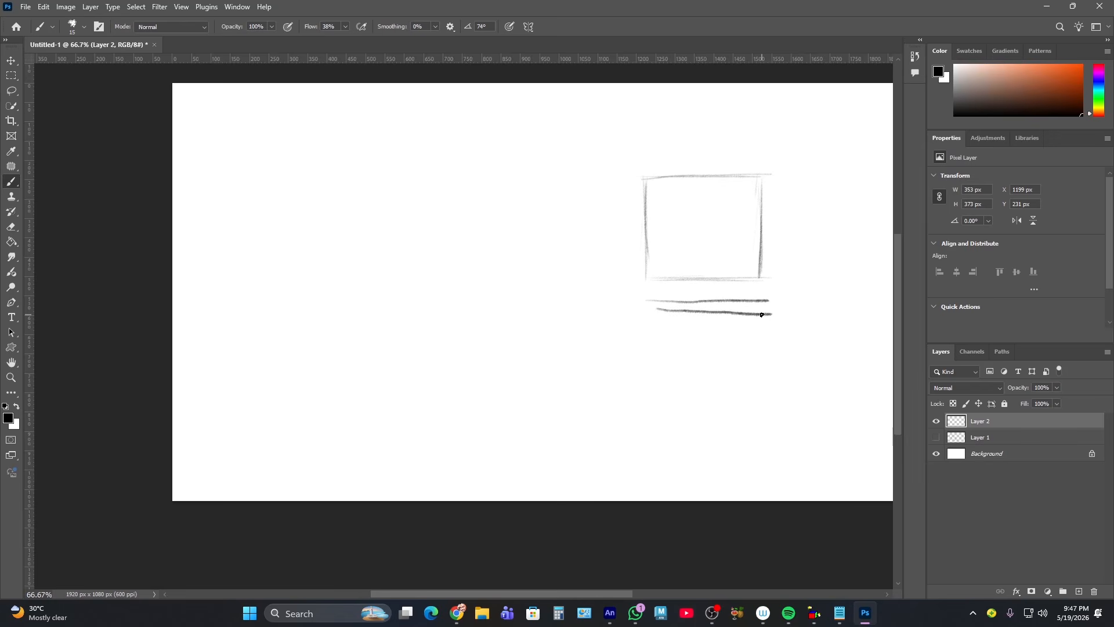
{"action": "left_click_drag", "start_coordinate": [654, 322], "coordinate": [775, 320]}
{"action": "mouse_move", "coordinate": [653, 344]}
{"action": "left_mouse_down"}
{"action": "mouse_move", "coordinate": [806, 344]}
{"action": "mouse_move", "coordinate": [832, 355]}
{"action": "left_mouse_up"}
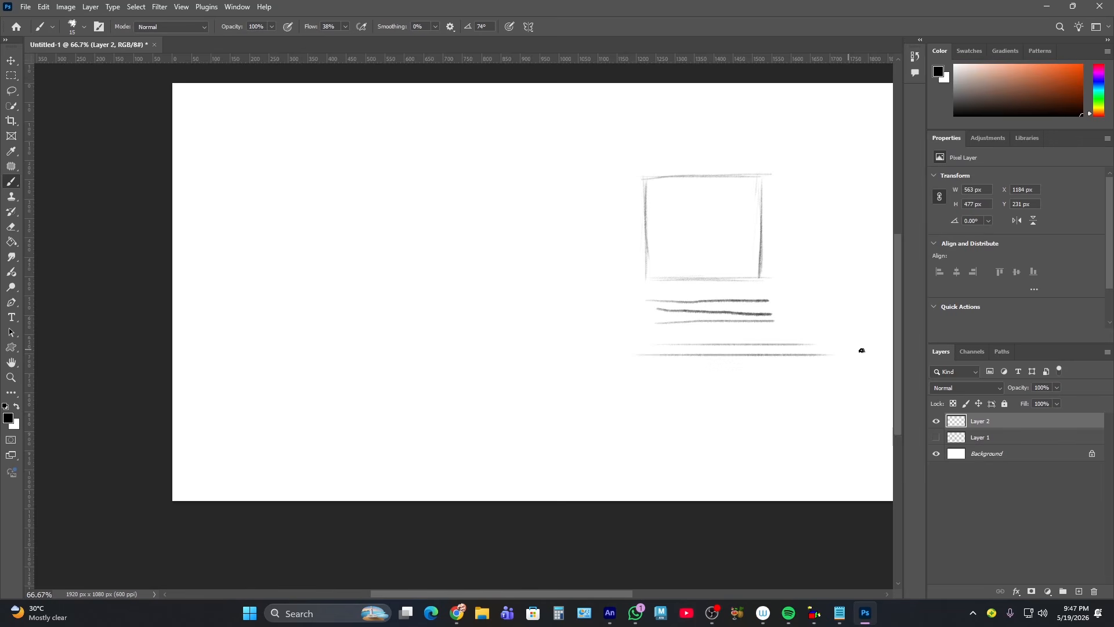
{"action": "left_click", "coordinate": [11, 377]}
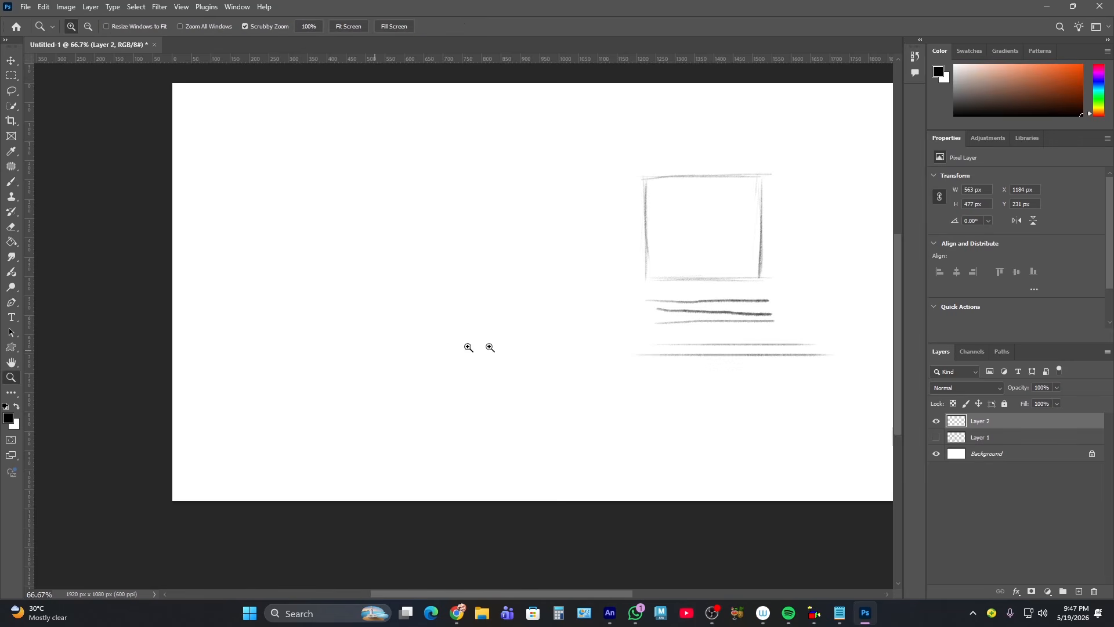
{"action": "left_click_drag", "start_coordinate": [704, 366], "coordinate": [756, 402]}
{"action": "mouse_move", "coordinate": [765, 354]}
{"action": "left_mouse_down"}
{"action": "mouse_move", "coordinate": [674, 403]}
{"action": "mouse_move", "coordinate": [665, 422]}
{"action": "mouse_move", "coordinate": [627, 411]}
{"action": "mouse_move", "coordinate": [638, 417]}
{"action": "left_mouse_up"}
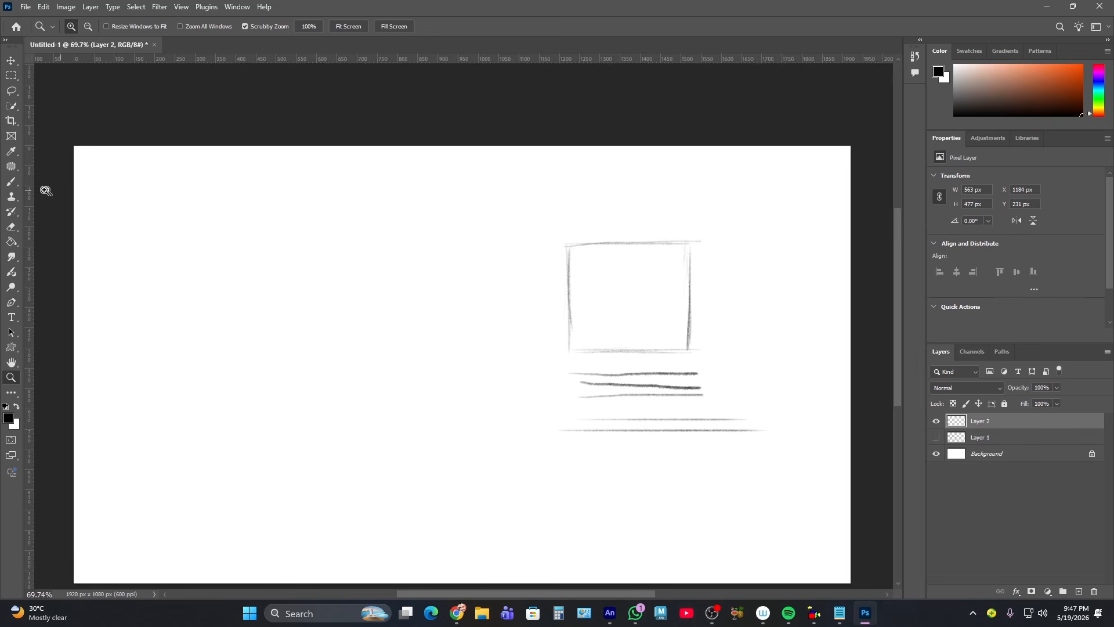
{"action": "key", "text": "b"}
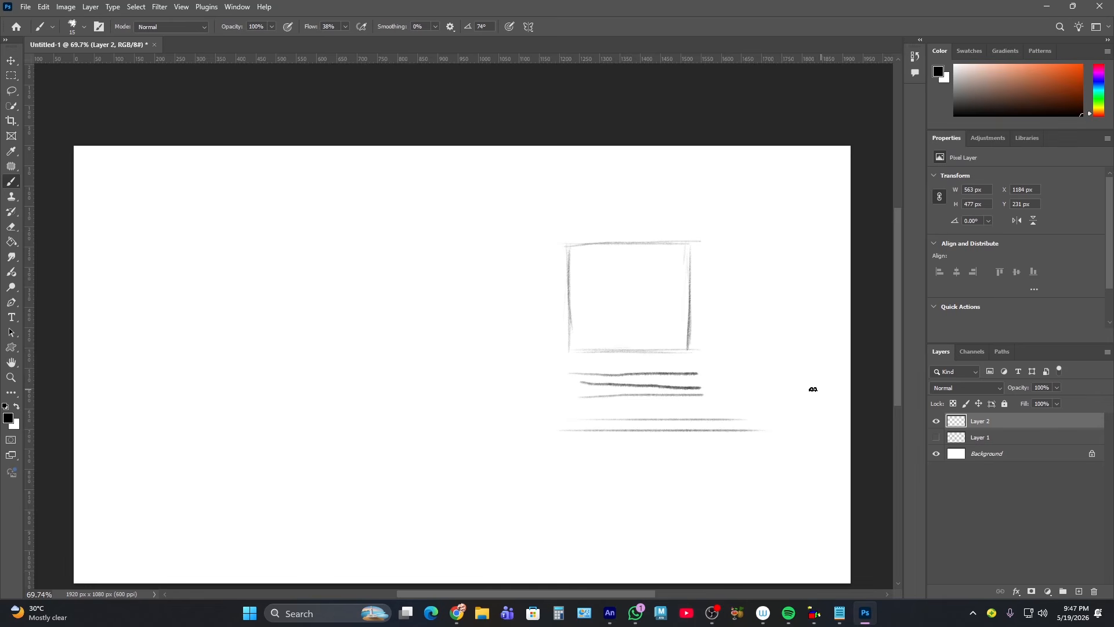
- Lasso the three short horizontal lines below the rectangle, delete them and clear the selection
{"action": "left_click", "coordinate": [11, 75]}
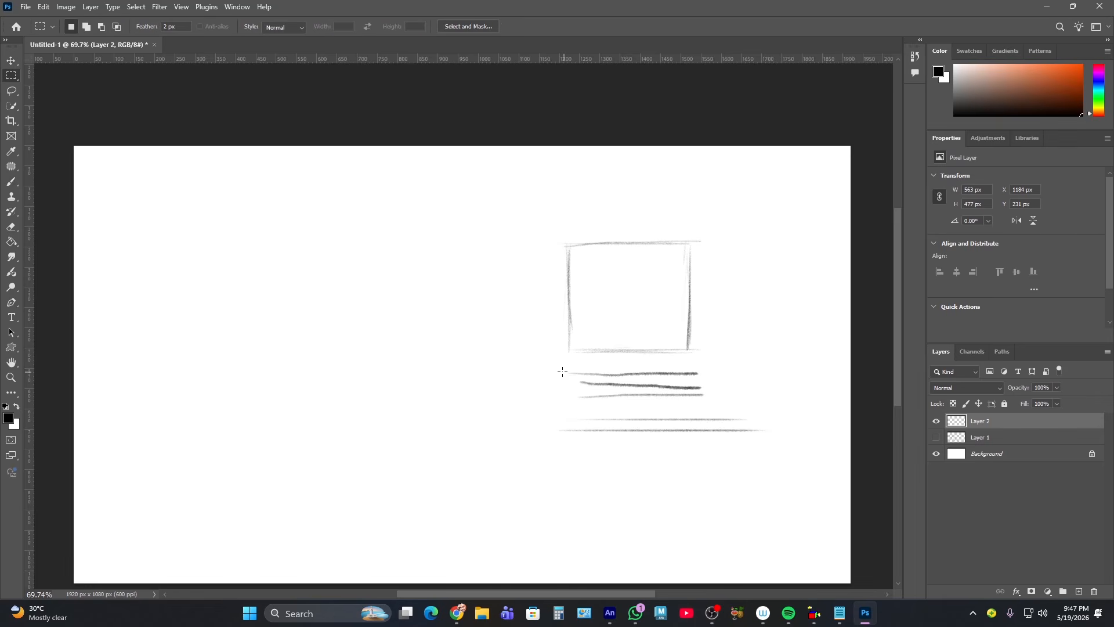
{"action": "left_click", "coordinate": [11, 91]}
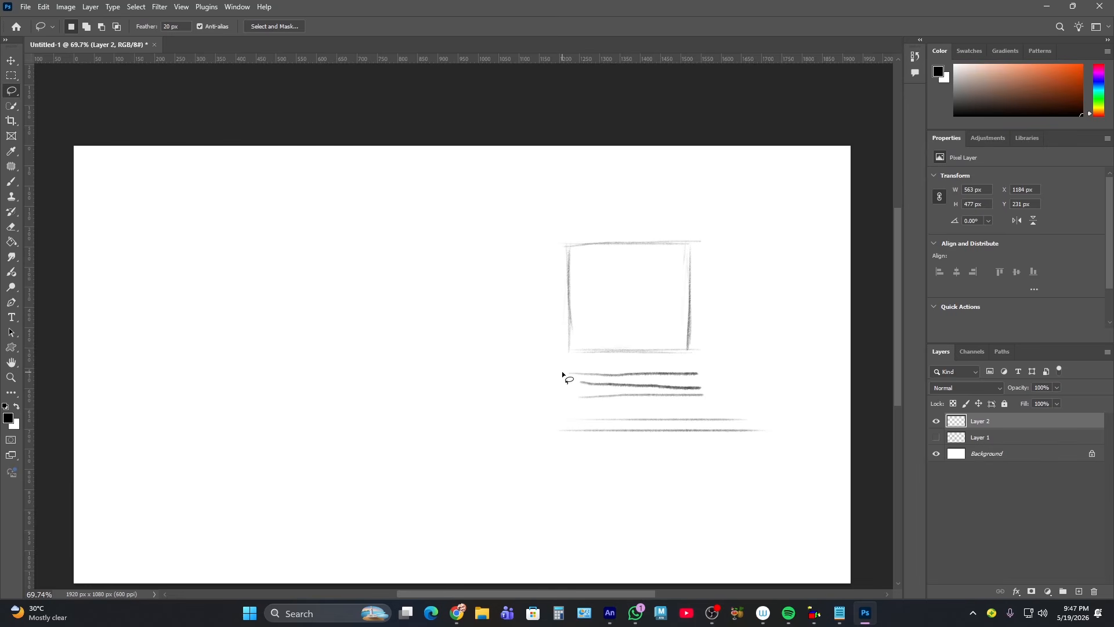
{"action": "mouse_move", "coordinate": [561, 372]}
{"action": "left_mouse_down"}
{"action": "mouse_move", "coordinate": [599, 406]}
{"action": "mouse_move", "coordinate": [699, 402]}
{"action": "mouse_move", "coordinate": [690, 365]}
{"action": "mouse_move", "coordinate": [589, 364]}
{"action": "mouse_move", "coordinate": [663, 368]}
{"action": "mouse_move", "coordinate": [721, 392]}
{"action": "mouse_move", "coordinate": [574, 391]}
{"action": "left_mouse_up"}
{"action": "key", "text": "Delete"}
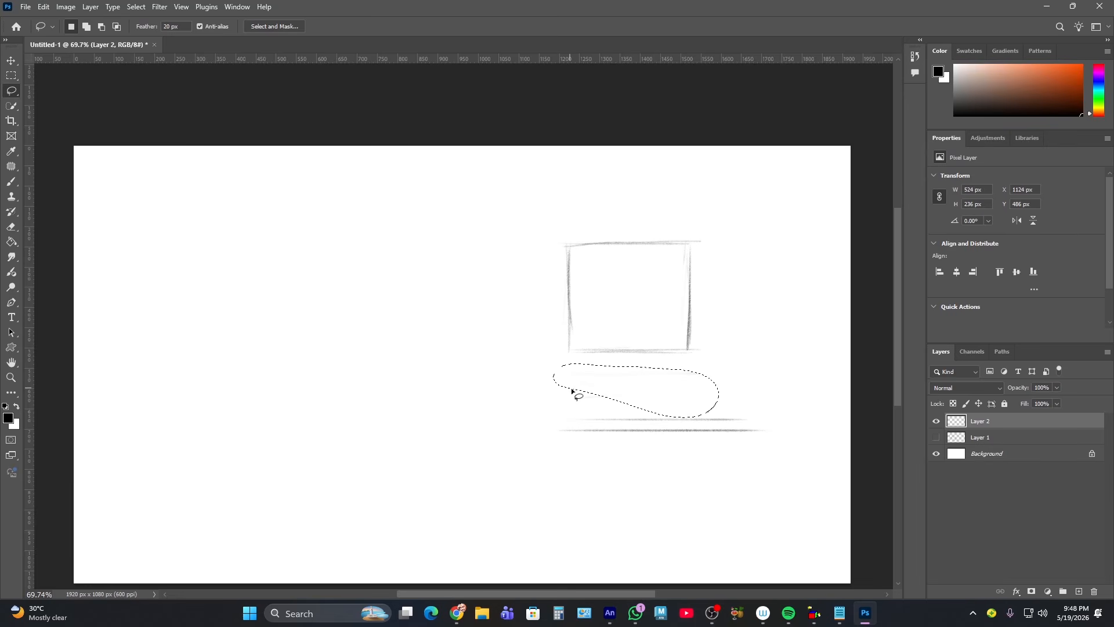
{"action": "key", "text": "Delete"}
{"action": "key", "text": "ctrl+d"}
- Darken all four sides of the rectangle with heavier straight pencil strokes
{"action": "key", "text": "b"}
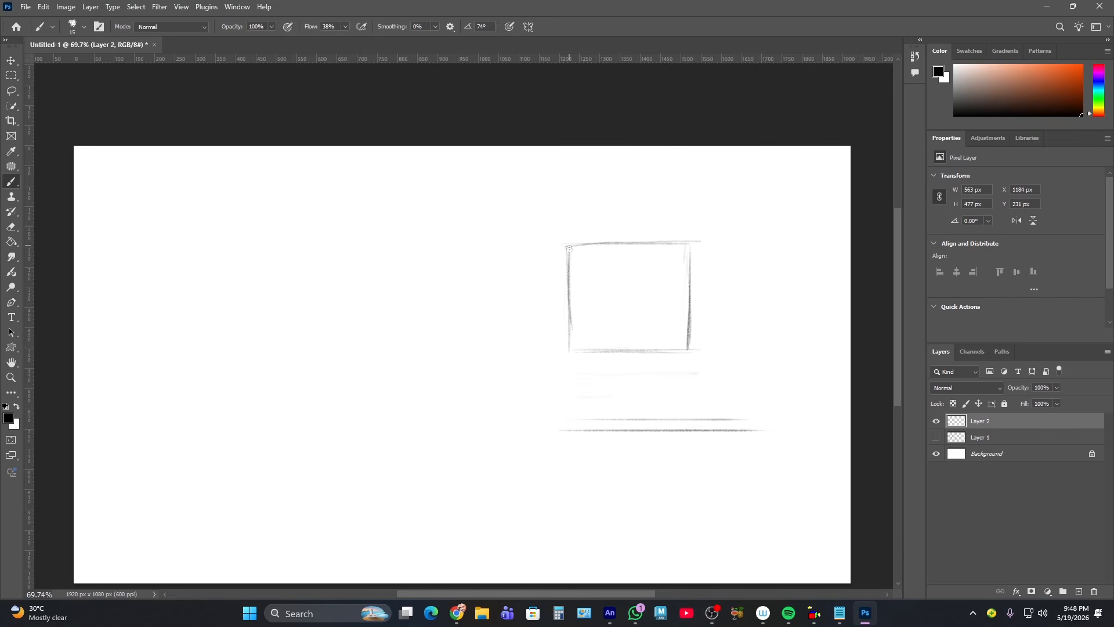
{"action": "left_click_drag", "start_coordinate": [570, 248], "coordinate": [571, 348]}
{"action": "mouse_move", "coordinate": [571, 247]}
{"action": "left_mouse_down"}
{"action": "mouse_move", "coordinate": [686, 241]}
{"action": "mouse_move", "coordinate": [690, 365]}
{"action": "left_mouse_up"}
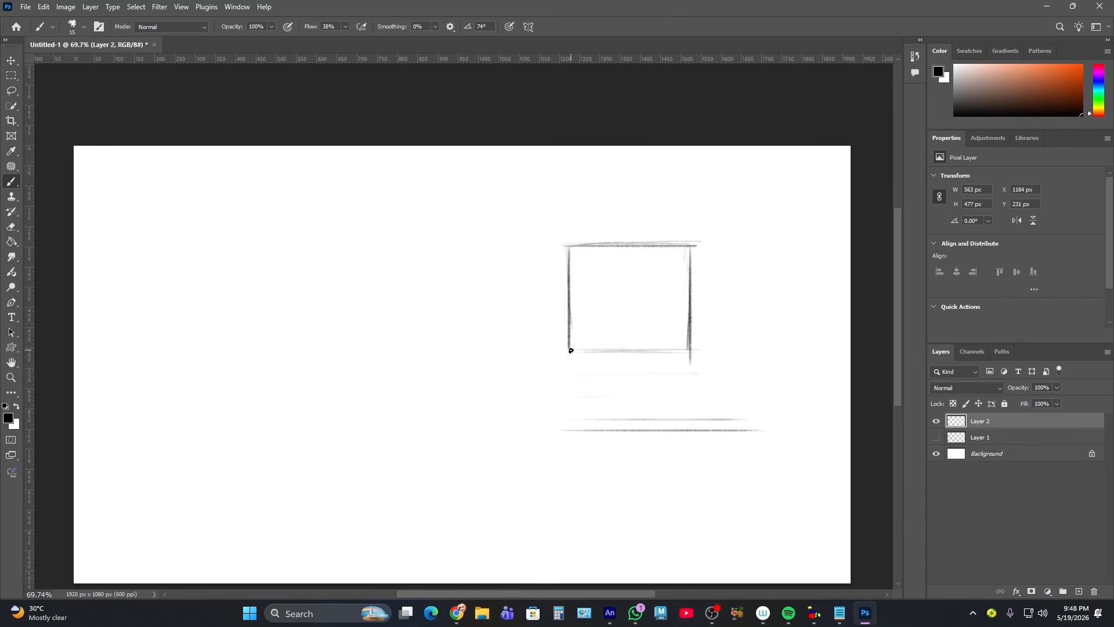
{"action": "left_click_drag", "start_coordinate": [571, 351], "coordinate": [702, 350]}
- Sketch a smaller rectangle inside the first one, leaving a narrow, even border all round
{"action": "left_click_drag", "start_coordinate": [577, 256], "coordinate": [675, 256]}
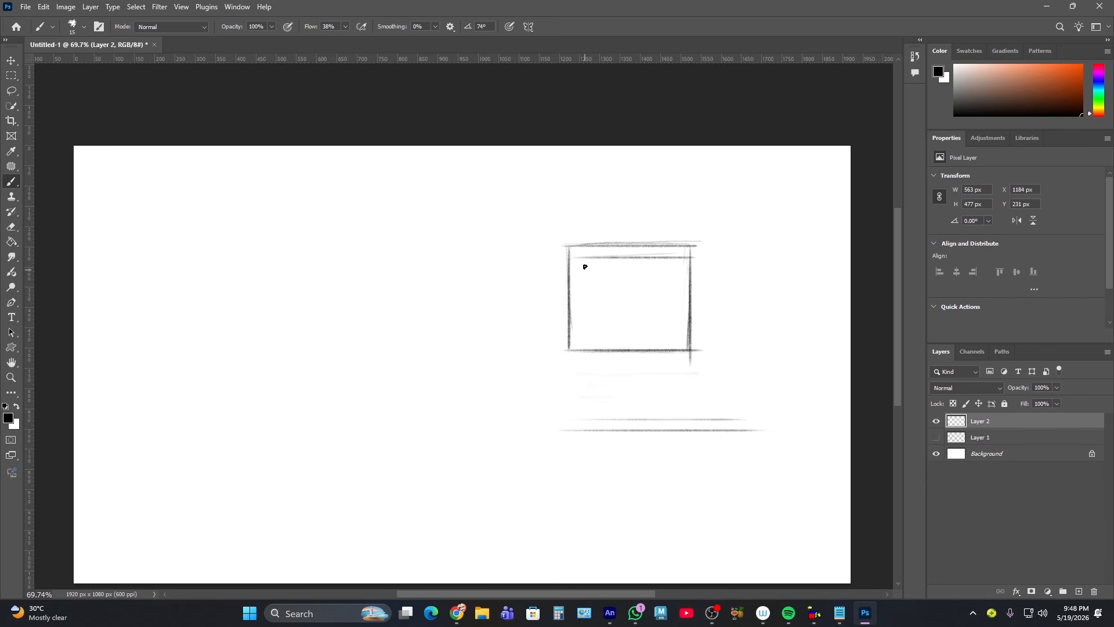
{"action": "left_click_drag", "start_coordinate": [579, 260], "coordinate": [577, 335]}
{"action": "left_click_drag", "start_coordinate": [578, 264], "coordinate": [580, 350]}
{"action": "left_click_drag", "start_coordinate": [678, 258], "coordinate": [679, 347]}
{"action": "left_click_drag", "start_coordinate": [581, 339], "coordinate": [683, 337]}
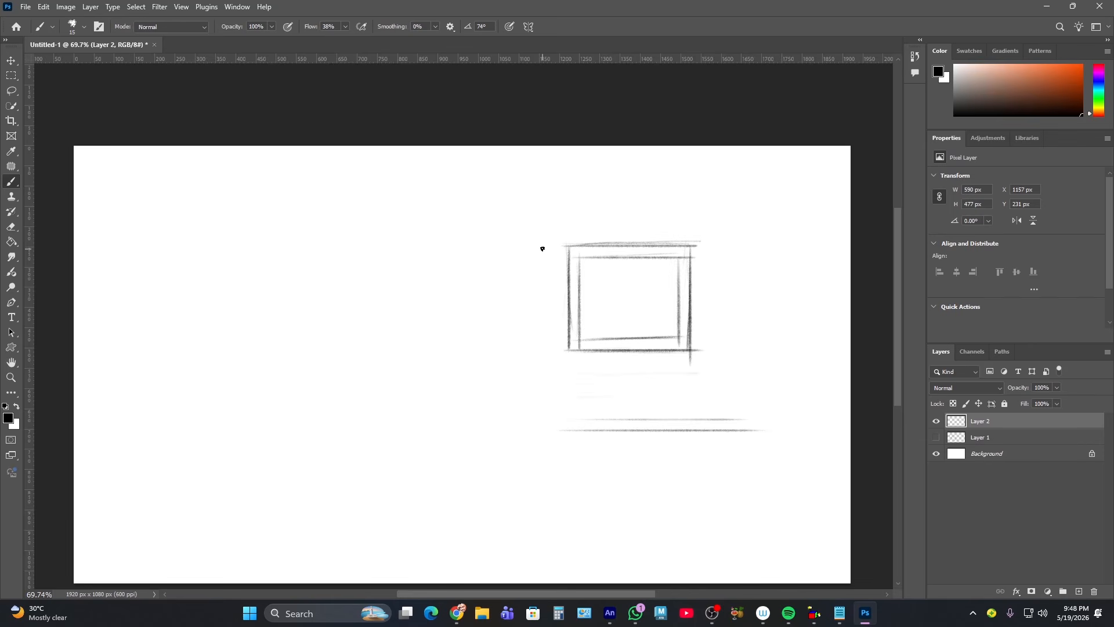
- Draw an offset vertical edge left of the rectangle and an offset horizontal edge just below it
{"action": "mouse_move", "coordinate": [542, 254]}
{"action": "left_mouse_down"}
{"action": "mouse_move", "coordinate": [538, 360]}
{"action": "mouse_move", "coordinate": [633, 369]}
{"action": "mouse_move", "coordinate": [539, 369]}
{"action": "mouse_move", "coordinate": [646, 367]}
{"action": "left_mouse_up"}
{"action": "left_click_drag", "start_coordinate": [544, 369], "coordinate": [664, 367]}
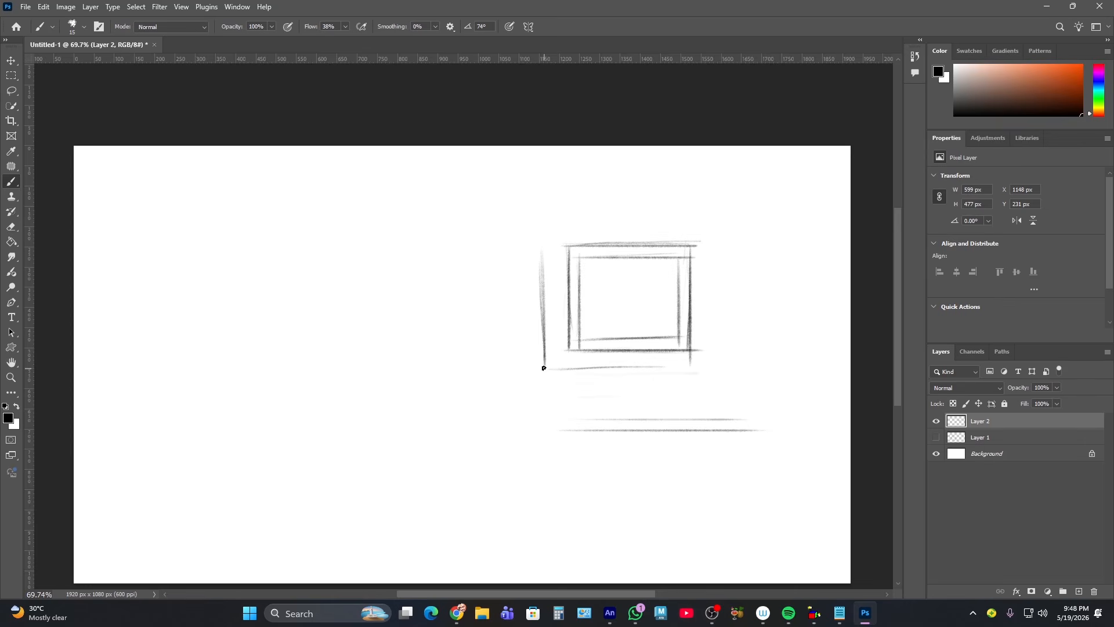
{"action": "left_click_drag", "start_coordinate": [544, 368], "coordinate": [670, 368]}
{"action": "left_click_drag", "start_coordinate": [592, 368], "coordinate": [662, 368]}
- Join the offset edges to the rectangle's corners with short diagonals to form a box, and darken the left edge
{"action": "left_click_drag", "start_coordinate": [542, 368], "coordinate": [570, 349]}
{"action": "left_click_drag", "start_coordinate": [570, 350], "coordinate": [556, 359]}
{"action": "left_click_drag", "start_coordinate": [569, 246], "coordinate": [545, 268]}
{"action": "left_click_drag", "start_coordinate": [658, 371], "coordinate": [692, 349]}
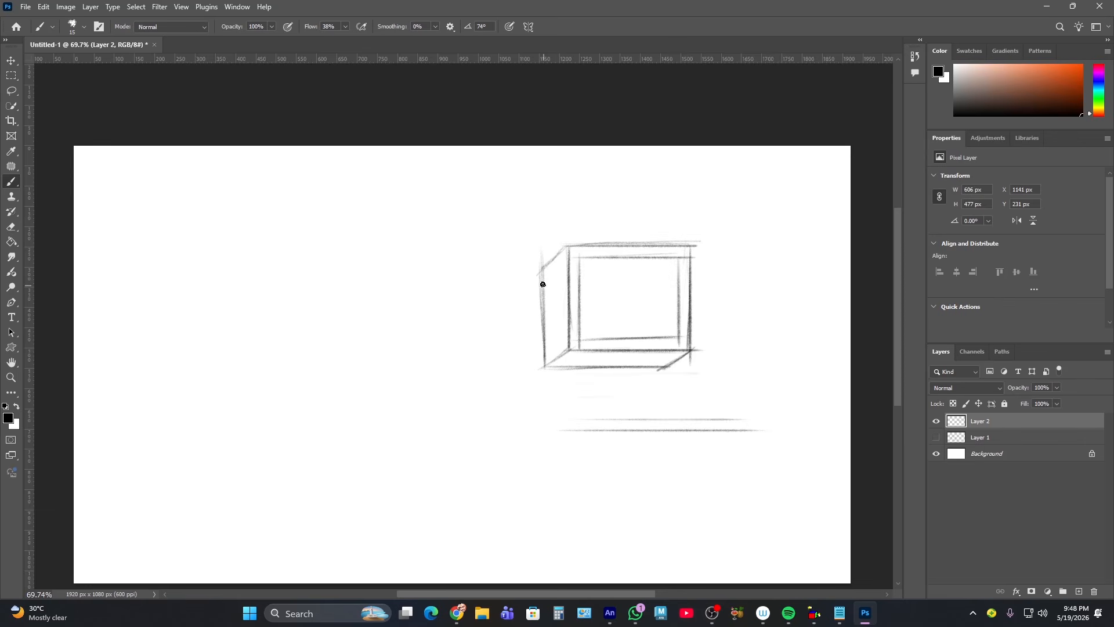
{"action": "left_click_drag", "start_coordinate": [542, 282], "coordinate": [547, 366]}
{"action": "left_click_drag", "start_coordinate": [544, 271], "coordinate": [549, 365]}
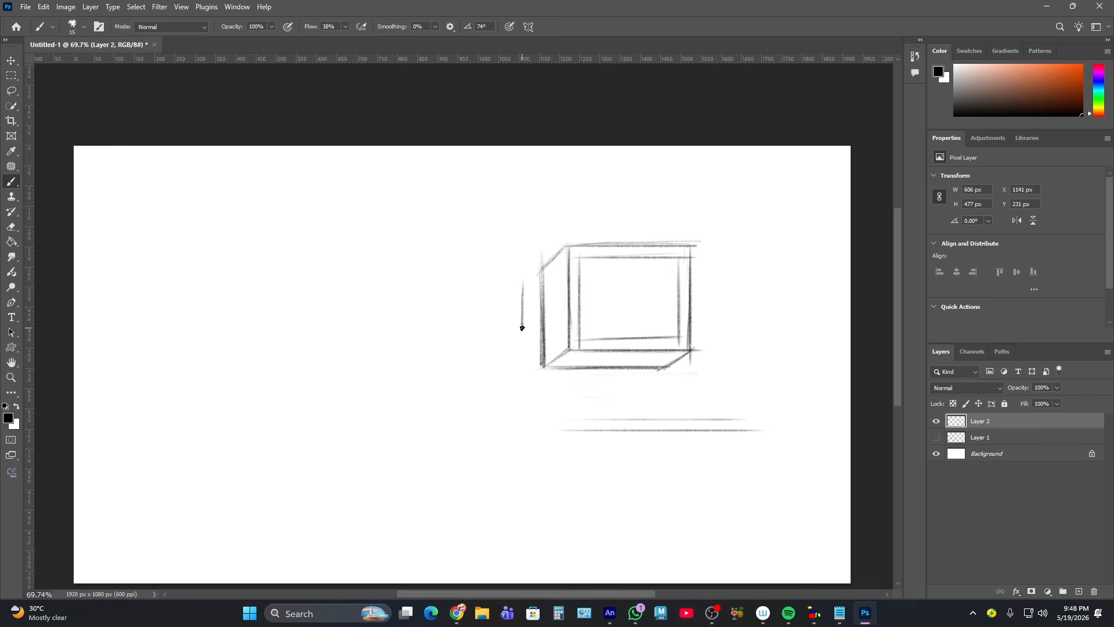
{"action": "left_click_drag", "start_coordinate": [522, 328], "coordinate": [524, 362]}
{"action": "left_click_drag", "start_coordinate": [520, 284], "coordinate": [523, 361]}
{"action": "left_click_drag", "start_coordinate": [520, 285], "coordinate": [522, 357]}
{"action": "mouse_move", "coordinate": [614, 622]}
{"action": "key", "text": "ctrl+z"}
{"action": "key", "text": "ctrl+z"}
{"action": "key", "text": "ctrl+z"}
- Hatch the box's left side face with closely spaced diagonal pencil strokes
{"action": "left_click", "coordinate": [11, 377]}
{"action": "left_click_drag", "start_coordinate": [607, 326], "coordinate": [632, 361]}
{"action": "key", "text": "ctrl+1"}
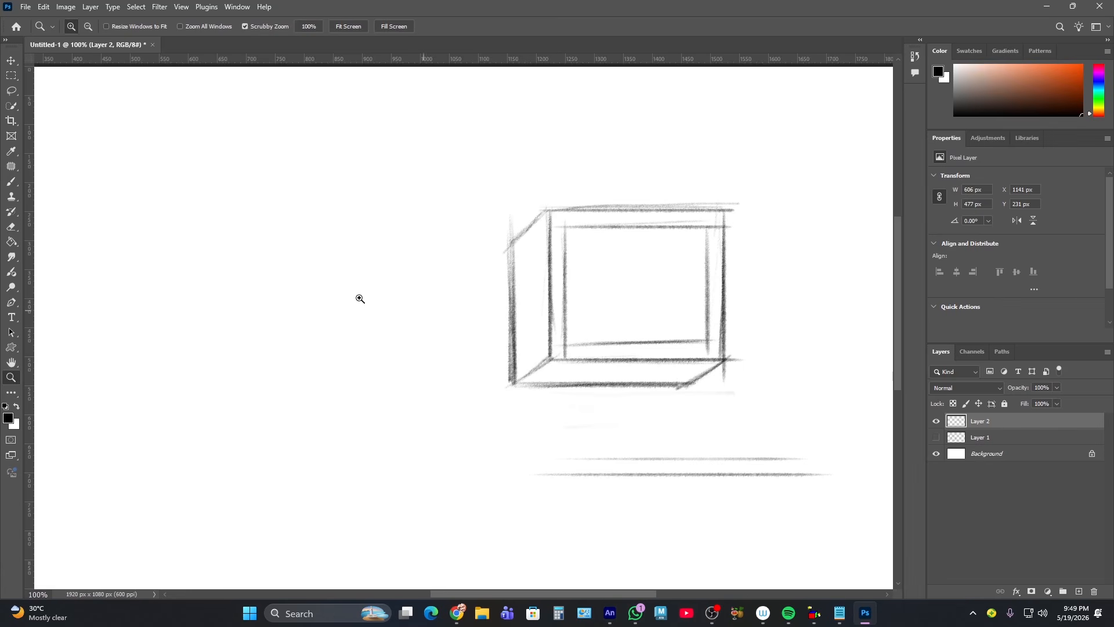
{"action": "left_click", "coordinate": [11, 181]}
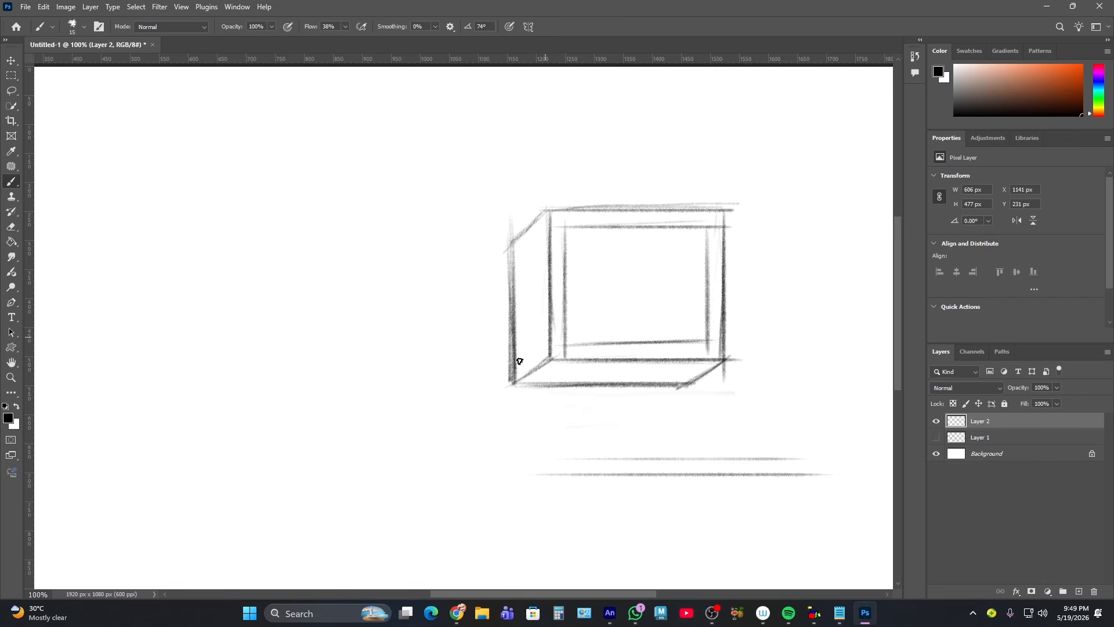
{"action": "mouse_move", "coordinate": [513, 378]}
{"action": "left_mouse_down"}
{"action": "mouse_move", "coordinate": [545, 338]}
{"action": "mouse_move", "coordinate": [508, 361]}
{"action": "mouse_move", "coordinate": [545, 323]}
{"action": "mouse_move", "coordinate": [510, 338]}
{"action": "mouse_move", "coordinate": [550, 276]}
{"action": "left_mouse_up"}
{"action": "mouse_move", "coordinate": [519, 318]}
{"action": "left_mouse_down"}
{"action": "mouse_move", "coordinate": [548, 291]}
{"action": "mouse_move", "coordinate": [514, 313]}
{"action": "mouse_move", "coordinate": [545, 279]}
{"action": "mouse_move", "coordinate": [508, 299]}
{"action": "mouse_move", "coordinate": [547, 258]}
{"action": "mouse_move", "coordinate": [510, 275]}
{"action": "mouse_move", "coordinate": [550, 237]}
{"action": "mouse_move", "coordinate": [508, 260]}
{"action": "mouse_move", "coordinate": [547, 218]}
{"action": "left_mouse_up"}
- Shade the box's bottom face with dense diagonal hatching, darker than the side face
{"action": "mouse_move", "coordinate": [687, 386]}
{"action": "left_mouse_down"}
{"action": "mouse_move", "coordinate": [642, 354]}
{"action": "mouse_move", "coordinate": [677, 326]}
{"action": "mouse_move", "coordinate": [612, 352]}
{"action": "mouse_move", "coordinate": [622, 328]}
{"action": "left_mouse_up"}
{"action": "mouse_move", "coordinate": [503, 340]}
{"action": "left_mouse_down"}
{"action": "mouse_move", "coordinate": [530, 325]}
{"action": "mouse_move", "coordinate": [495, 349]}
{"action": "mouse_move", "coordinate": [544, 326]}
{"action": "mouse_move", "coordinate": [514, 352]}
{"action": "mouse_move", "coordinate": [571, 324]}
{"action": "mouse_move", "coordinate": [534, 354]}
{"action": "mouse_move", "coordinate": [594, 325]}
{"action": "mouse_move", "coordinate": [554, 354]}
{"action": "mouse_move", "coordinate": [608, 328]}
{"action": "mouse_move", "coordinate": [573, 352]}
{"action": "mouse_move", "coordinate": [648, 328]}
{"action": "mouse_move", "coordinate": [624, 342]}
{"action": "mouse_move", "coordinate": [691, 347]}
{"action": "mouse_move", "coordinate": [706, 390]}
{"action": "left_mouse_up"}
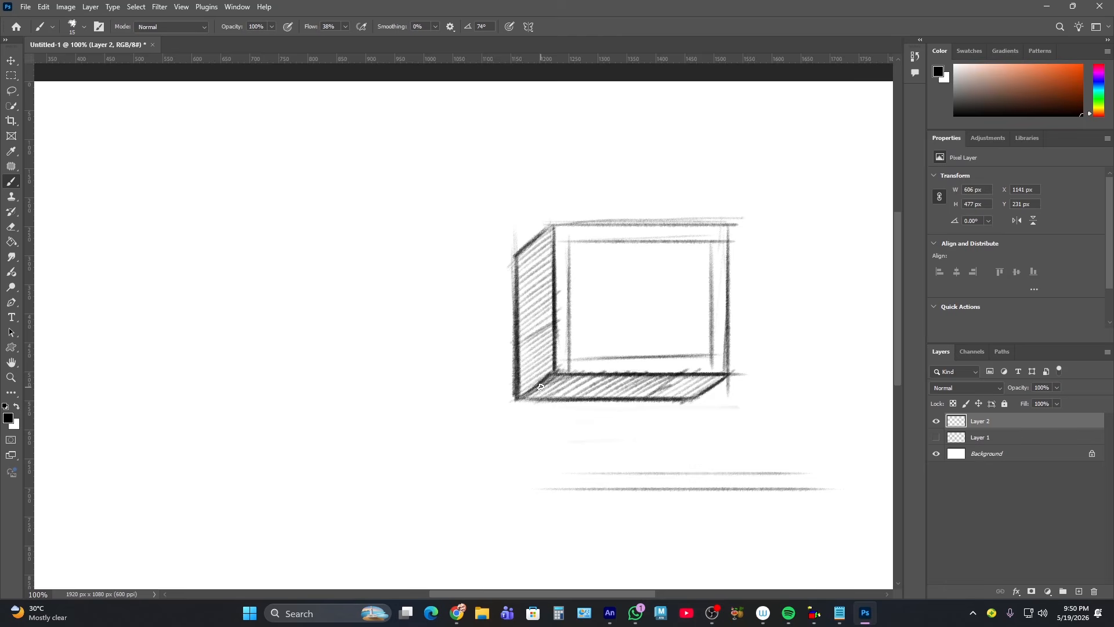
{"action": "mouse_move", "coordinate": [533, 395]}
{"action": "left_mouse_down"}
{"action": "mouse_move", "coordinate": [601, 370]}
{"action": "mouse_move", "coordinate": [636, 373]}
{"action": "left_mouse_up"}
{"action": "left_click_drag", "start_coordinate": [572, 399], "coordinate": [646, 368]}
{"action": "mouse_move", "coordinate": [601, 400]}
{"action": "left_mouse_down"}
{"action": "mouse_move", "coordinate": [679, 371]}
{"action": "mouse_move", "coordinate": [725, 378]}
{"action": "left_mouse_up"}
- Draw a band of parallel rising diagonal strokes in the empty area right of the box
{"action": "mouse_move", "coordinate": [734, 322]}
{"action": "left_mouse_down"}
{"action": "mouse_move", "coordinate": [629, 382]}
{"action": "mouse_move", "coordinate": [753, 277]}
{"action": "left_mouse_up"}
{"action": "left_click_drag", "start_coordinate": [650, 364], "coordinate": [773, 273]}
{"action": "left_click_drag", "start_coordinate": [651, 368], "coordinate": [788, 284]}
{"action": "mouse_move", "coordinate": [660, 377]}
{"action": "left_mouse_down"}
{"action": "mouse_move", "coordinate": [798, 288]}
{"action": "mouse_move", "coordinate": [810, 289]}
{"action": "mouse_move", "coordinate": [806, 298]}
{"action": "left_mouse_up"}
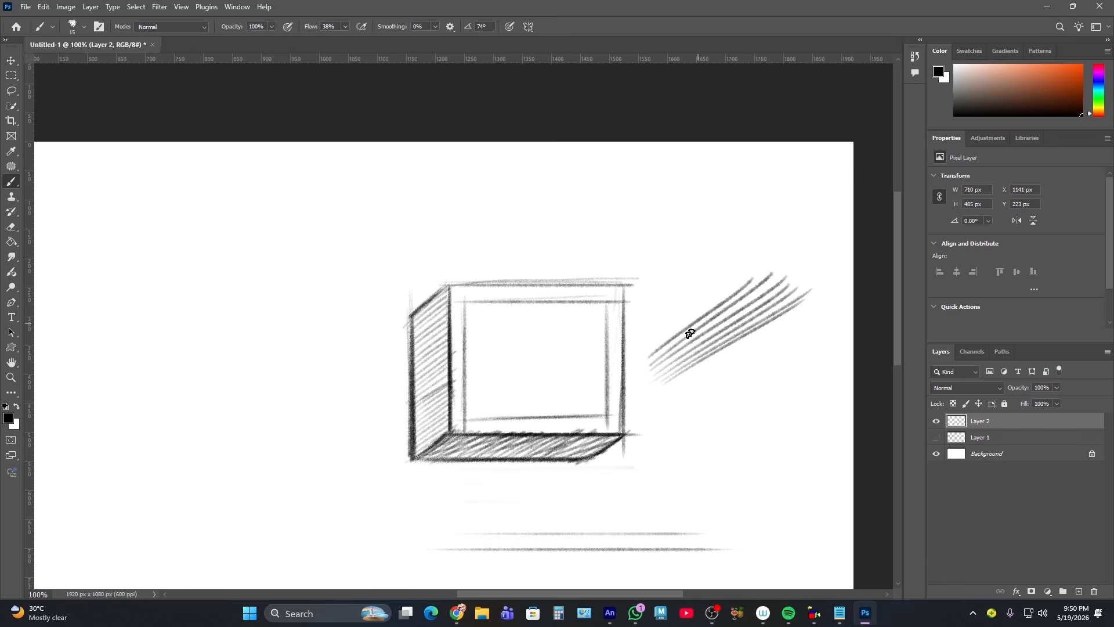
- Cross the diagonal band with a row of closely spaced vertical strokes from its left end to its right
{"action": "mouse_move", "coordinate": [669, 328]}
{"action": "left_mouse_down"}
{"action": "mouse_move", "coordinate": [668, 426]}
{"action": "mouse_move", "coordinate": [679, 420]}
{"action": "left_mouse_up"}
{"action": "mouse_move", "coordinate": [677, 325]}
{"action": "left_mouse_down"}
{"action": "mouse_move", "coordinate": [678, 434]}
{"action": "mouse_move", "coordinate": [687, 426]}
{"action": "left_mouse_up"}
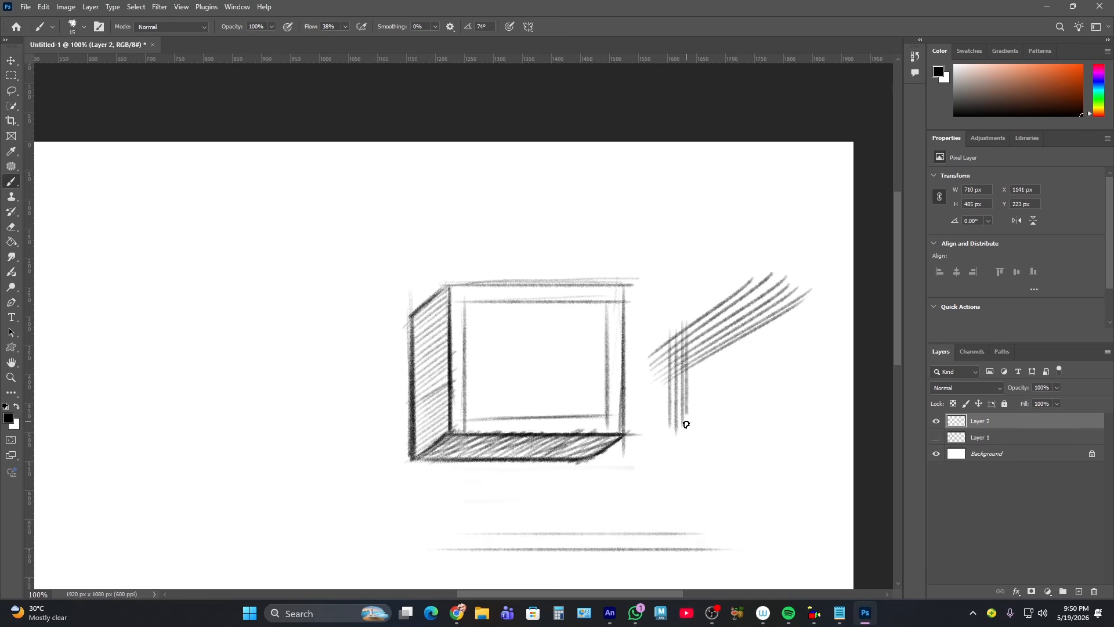
{"action": "mouse_move", "coordinate": [691, 322]}
{"action": "left_mouse_down"}
{"action": "mouse_move", "coordinate": [693, 421]}
{"action": "mouse_move", "coordinate": [702, 415]}
{"action": "left_mouse_up"}
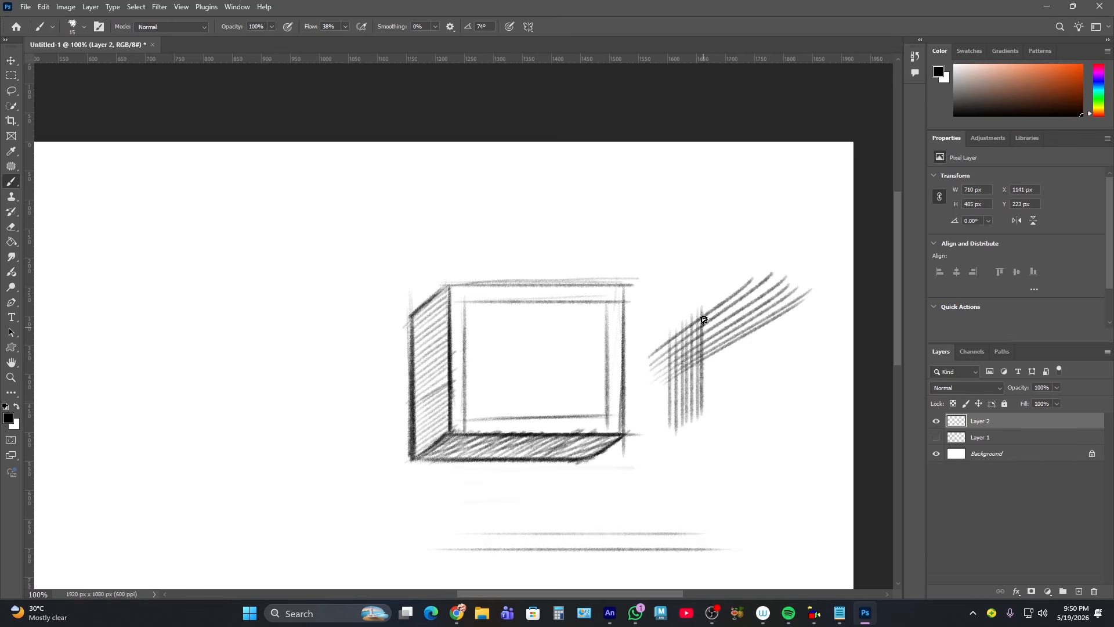
{"action": "mouse_move", "coordinate": [709, 303]}
{"action": "left_mouse_down"}
{"action": "mouse_move", "coordinate": [708, 413]}
{"action": "mouse_move", "coordinate": [719, 420]}
{"action": "left_mouse_up"}
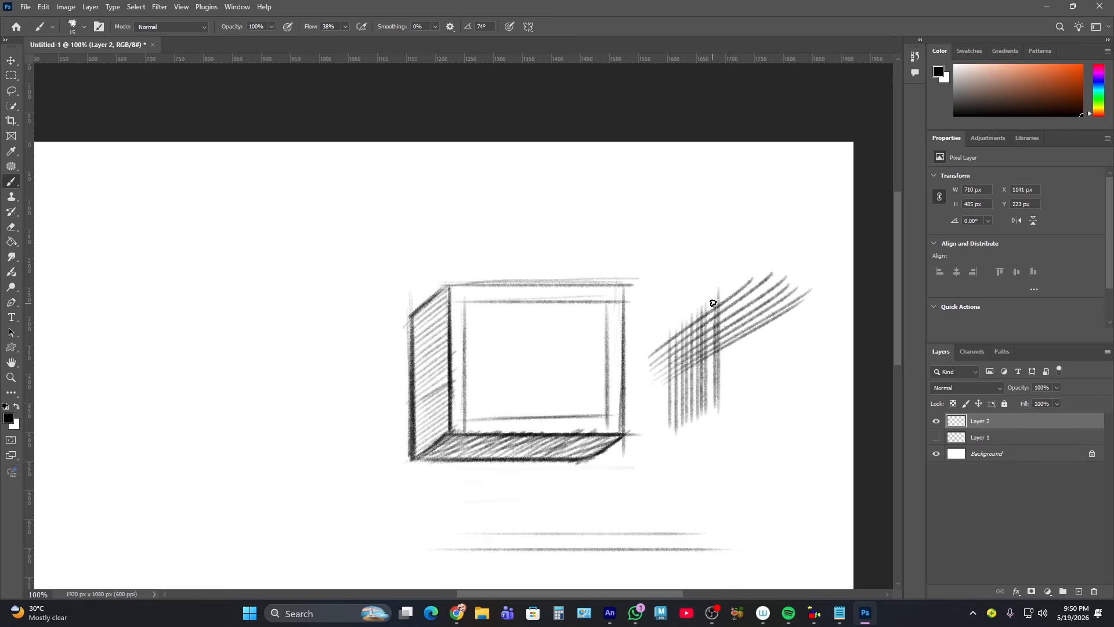
{"action": "left_click_drag", "start_coordinate": [713, 296], "coordinate": [707, 402]}
{"action": "mouse_move", "coordinate": [722, 291]}
{"action": "left_mouse_down"}
{"action": "mouse_move", "coordinate": [720, 407]}
{"action": "mouse_move", "coordinate": [726, 289]}
{"action": "mouse_move", "coordinate": [734, 399]}
{"action": "mouse_move", "coordinate": [745, 380]}
{"action": "mouse_move", "coordinate": [749, 392]}
{"action": "left_mouse_up"}
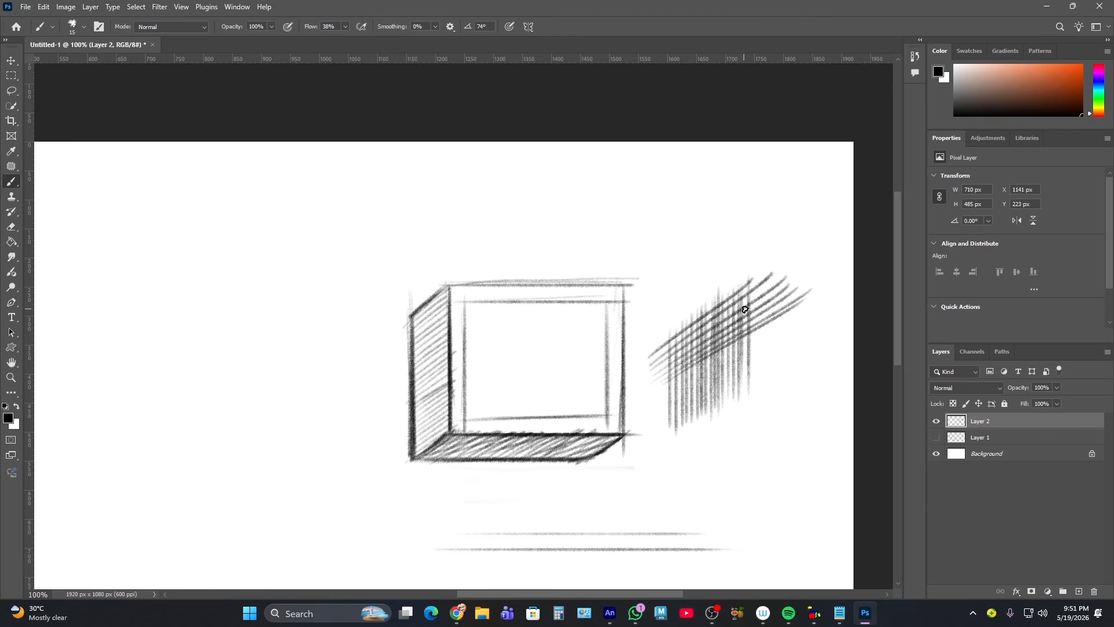
{"action": "mouse_move", "coordinate": [755, 280]}
{"action": "left_mouse_down"}
{"action": "mouse_move", "coordinate": [755, 398]}
{"action": "mouse_move", "coordinate": [773, 382]}
{"action": "left_mouse_up"}
- Extend the crosshatch with more rising diagonals and draw a separate band of diagonal strokes below it
{"action": "mouse_move", "coordinate": [664, 394]}
{"action": "left_mouse_down"}
{"action": "mouse_move", "coordinate": [787, 316]}
{"action": "mouse_move", "coordinate": [784, 343]}
{"action": "left_mouse_up"}
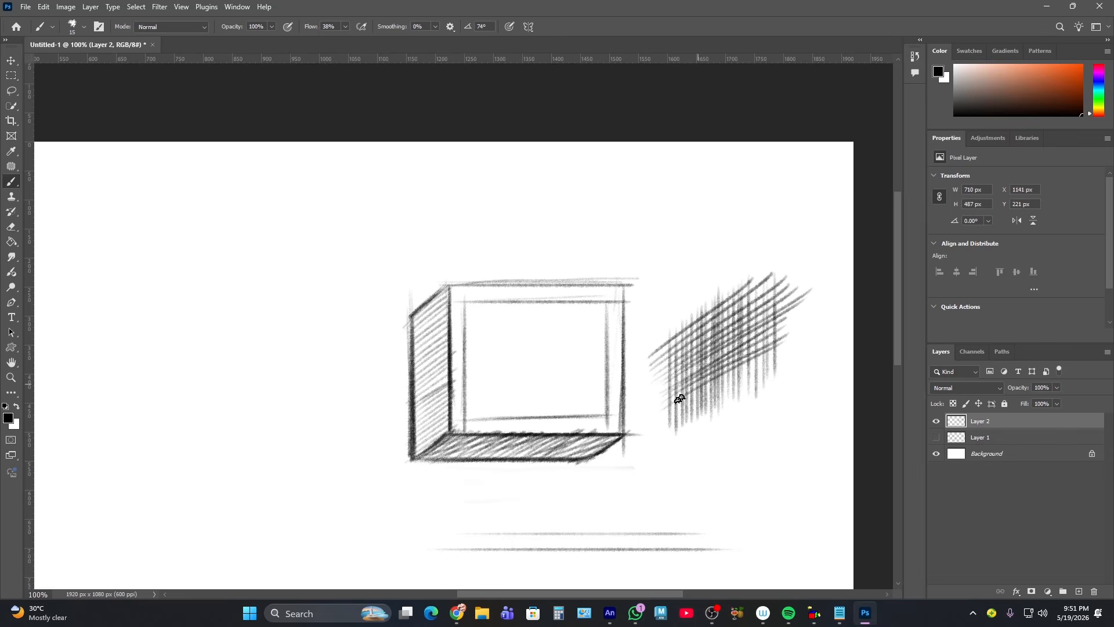
{"action": "left_click_drag", "start_coordinate": [665, 413], "coordinate": [799, 341]}
{"action": "left_click_drag", "start_coordinate": [650, 439], "coordinate": [783, 358]}
{"action": "left_click_drag", "start_coordinate": [677, 379], "coordinate": [775, 322]}
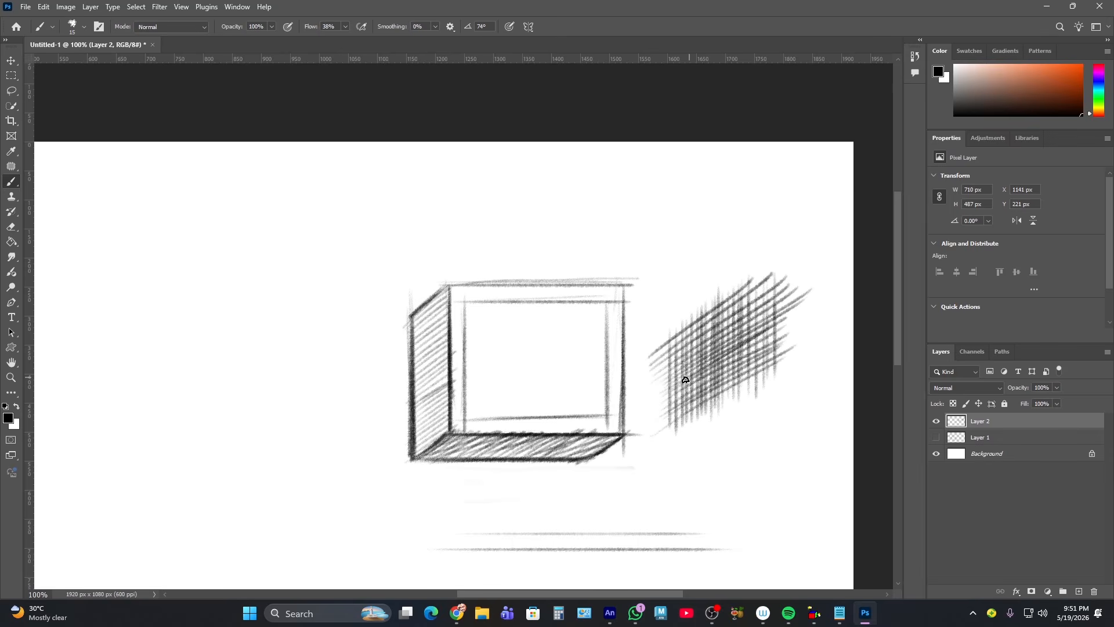
{"action": "mouse_move", "coordinate": [673, 460]}
{"action": "left_mouse_down"}
{"action": "mouse_move", "coordinate": [802, 378]}
{"action": "mouse_move", "coordinate": [795, 385]}
{"action": "mouse_move", "coordinate": [812, 394]}
{"action": "left_mouse_up"}
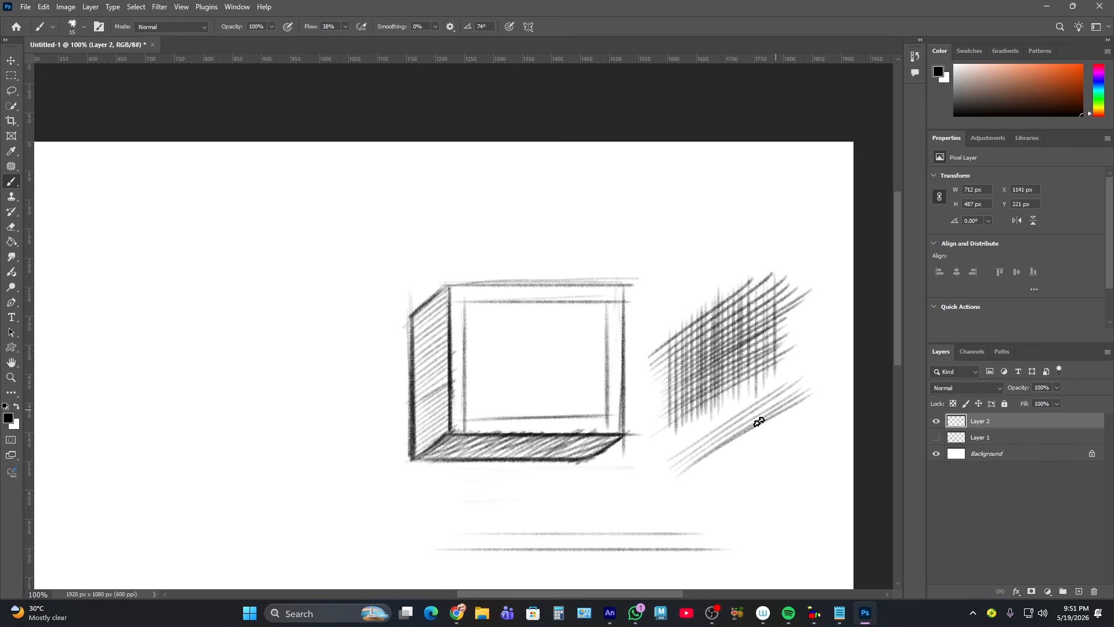
{"action": "mouse_move", "coordinate": [684, 480]}
{"action": "left_mouse_down"}
{"action": "mouse_move", "coordinate": [826, 396]}
{"action": "mouse_move", "coordinate": [798, 417]}
{"action": "left_mouse_up"}
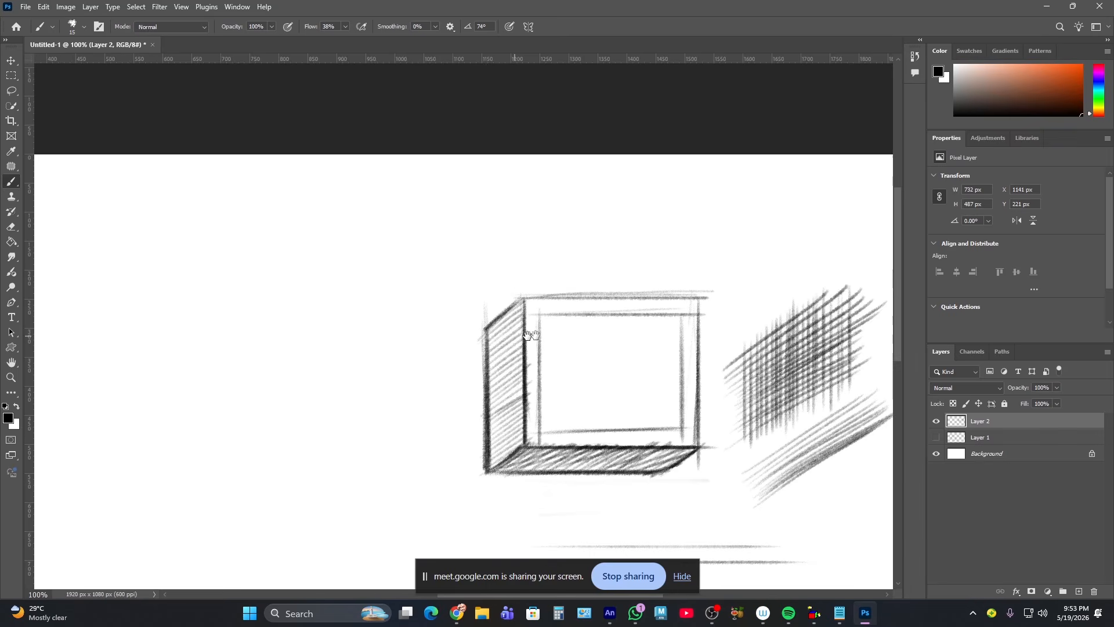
- Draw two parallel horizontal guide lines up to about 790 px long above and left of the box, and sketch seven circles between them
{"action": "scroll", "coordinate": [540, 327], "scroll_direction": "left", "scroll_amount": 2}
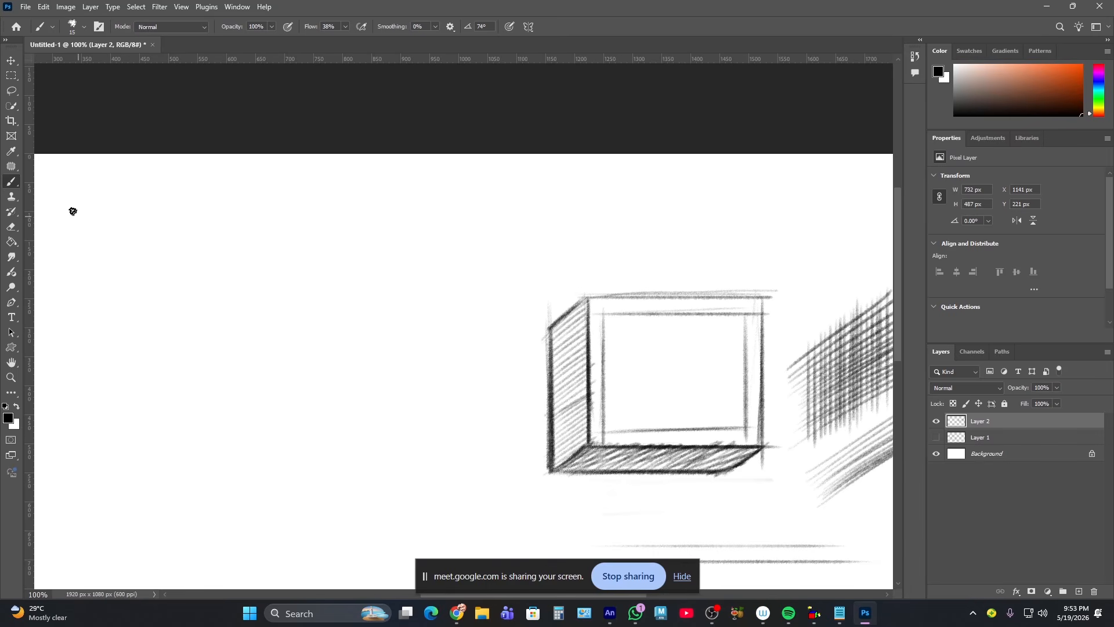
{"action": "mouse_move", "coordinate": [94, 227]}
{"action": "left_mouse_down"}
{"action": "mouse_move", "coordinate": [425, 284]}
{"action": "mouse_move", "coordinate": [550, 227]}
{"action": "left_mouse_up"}
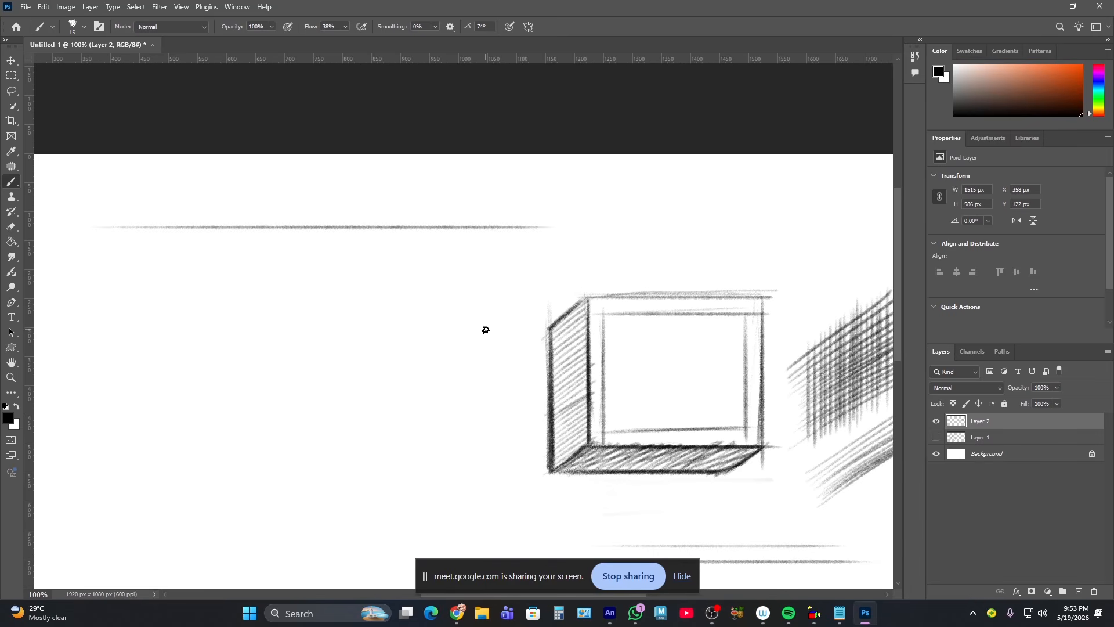
{"action": "left_click_drag", "start_coordinate": [105, 266], "coordinate": [550, 265]}
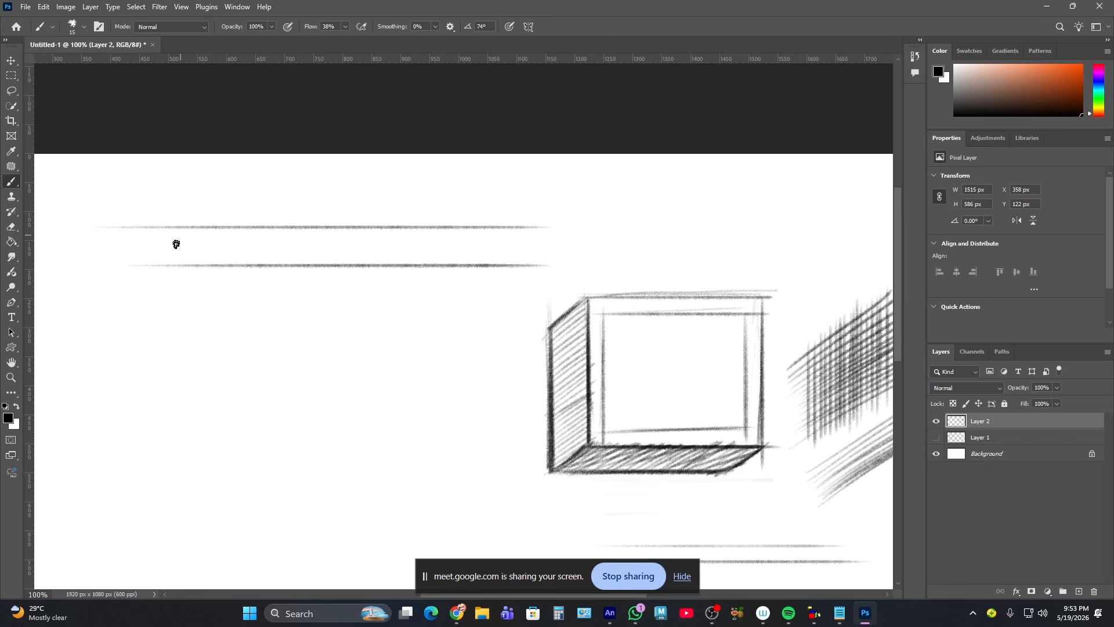
{"action": "mouse_move", "coordinate": [175, 245]}
{"action": "left_mouse_down"}
{"action": "mouse_move", "coordinate": [193, 267]}
{"action": "mouse_move", "coordinate": [219, 242]}
{"action": "mouse_move", "coordinate": [193, 234]}
{"action": "mouse_move", "coordinate": [183, 261]}
{"action": "mouse_move", "coordinate": [214, 244]}
{"action": "mouse_move", "coordinate": [193, 231]}
{"action": "mouse_move", "coordinate": [211, 266]}
{"action": "mouse_move", "coordinate": [253, 259]}
{"action": "mouse_move", "coordinate": [264, 234]}
{"action": "mouse_move", "coordinate": [240, 238]}
{"action": "mouse_move", "coordinate": [246, 227]}
{"action": "mouse_move", "coordinate": [258, 229]}
{"action": "mouse_move", "coordinate": [234, 238]}
{"action": "mouse_move", "coordinate": [264, 230]}
{"action": "mouse_move", "coordinate": [253, 257]}
{"action": "mouse_move", "coordinate": [321, 241]}
{"action": "mouse_move", "coordinate": [325, 231]}
{"action": "mouse_move", "coordinate": [301, 247]}
{"action": "mouse_move", "coordinate": [322, 231]}
{"action": "mouse_move", "coordinate": [378, 238]}
{"action": "mouse_move", "coordinate": [363, 259]}
{"action": "mouse_move", "coordinate": [351, 232]}
{"action": "mouse_move", "coordinate": [373, 260]}
{"action": "mouse_move", "coordinate": [355, 228]}
{"action": "mouse_move", "coordinate": [341, 246]}
{"action": "mouse_move", "coordinate": [381, 244]}
{"action": "left_mouse_up"}
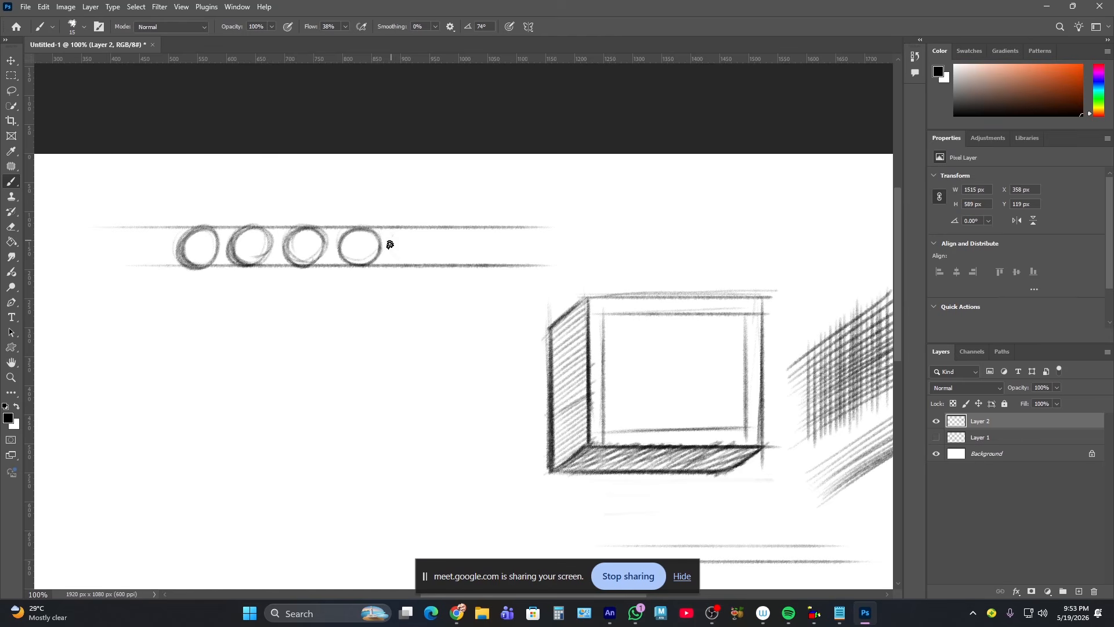
{"action": "mouse_move", "coordinate": [388, 242]}
{"action": "left_mouse_down"}
{"action": "mouse_move", "coordinate": [425, 260]}
{"action": "mouse_move", "coordinate": [418, 226]}
{"action": "mouse_move", "coordinate": [391, 247]}
{"action": "mouse_move", "coordinate": [425, 259]}
{"action": "mouse_move", "coordinate": [413, 227]}
{"action": "mouse_move", "coordinate": [397, 262]}
{"action": "mouse_move", "coordinate": [433, 242]}
{"action": "mouse_move", "coordinate": [398, 236]}
{"action": "mouse_move", "coordinate": [413, 266]}
{"action": "mouse_move", "coordinate": [429, 231]}
{"action": "mouse_move", "coordinate": [402, 261]}
{"action": "mouse_move", "coordinate": [430, 219]}
{"action": "mouse_move", "coordinate": [474, 258]}
{"action": "mouse_move", "coordinate": [455, 230]}
{"action": "mouse_move", "coordinate": [460, 264]}
{"action": "mouse_move", "coordinate": [468, 230]}
{"action": "mouse_move", "coordinate": [455, 268]}
{"action": "mouse_move", "coordinate": [462, 232]}
{"action": "mouse_move", "coordinate": [505, 243]}
{"action": "mouse_move", "coordinate": [516, 231]}
{"action": "mouse_move", "coordinate": [497, 255]}
{"action": "mouse_move", "coordinate": [534, 239]}
{"action": "mouse_move", "coordinate": [498, 235]}
{"action": "mouse_move", "coordinate": [521, 259]}
{"action": "mouse_move", "coordinate": [514, 227]}
{"action": "mouse_move", "coordinate": [520, 261]}
{"action": "mouse_move", "coordinate": [521, 225]}
{"action": "mouse_move", "coordinate": [483, 246]}
{"action": "left_mouse_up"}
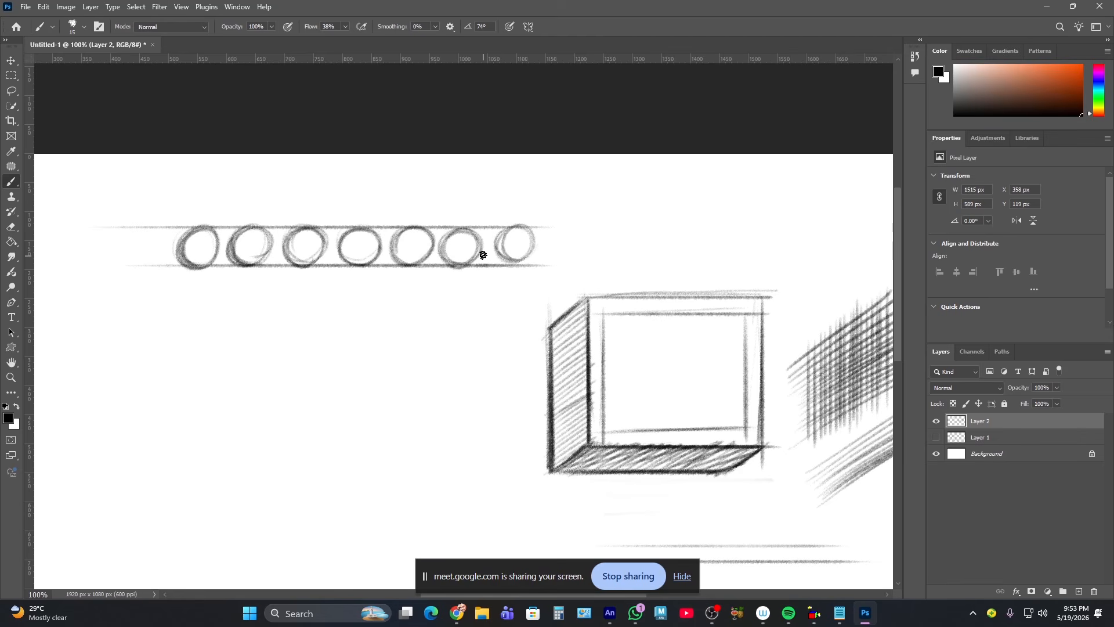
{"action": "mouse_move", "coordinate": [482, 272]}
{"action": "left_mouse_down"}
{"action": "mouse_move", "coordinate": [465, 301]}
{"action": "mouse_move", "coordinate": [454, 290]}
{"action": "mouse_move", "coordinate": [564, 240]}
{"action": "left_mouse_up"}
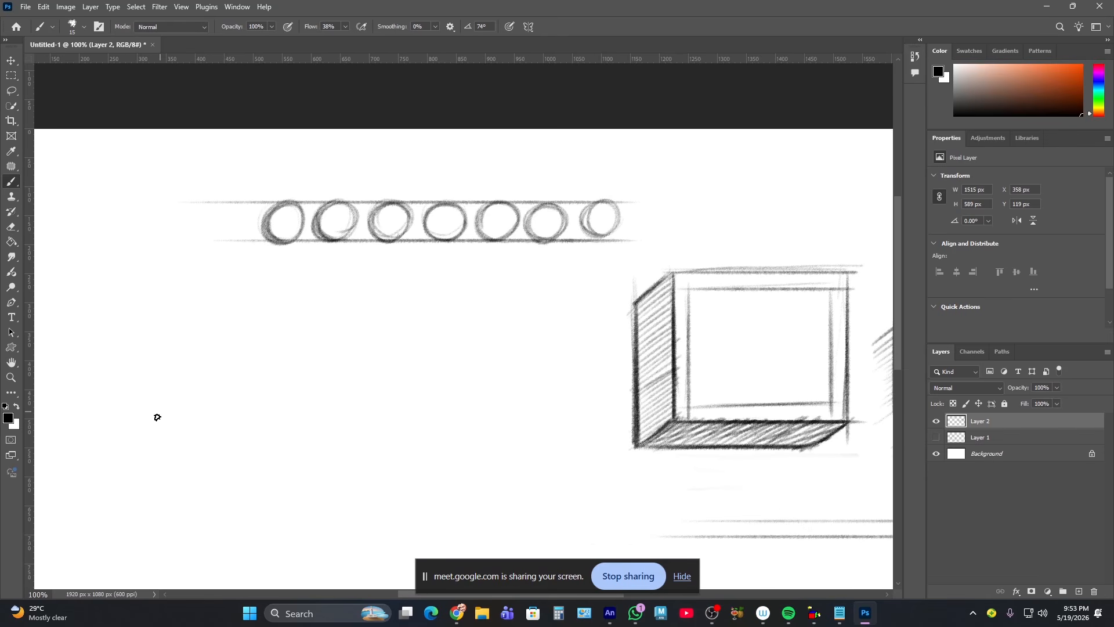
- Draw two converging diagonal guide lines below the circle row and fill them with nine circles shrinking toward the upper right
{"action": "left_click_drag", "start_coordinate": [169, 423], "coordinate": [554, 276]}
{"action": "left_click_drag", "start_coordinate": [243, 497], "coordinate": [627, 252]}
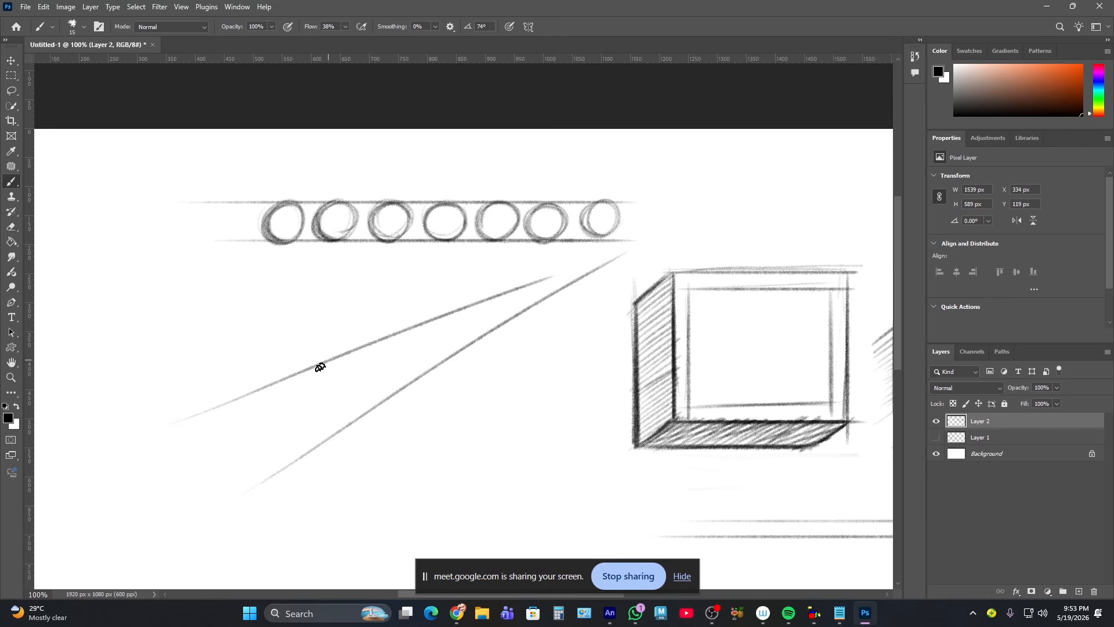
{"action": "mouse_move", "coordinate": [259, 463]}
{"action": "left_mouse_down"}
{"action": "mouse_move", "coordinate": [261, 398]}
{"action": "mouse_move", "coordinate": [226, 438]}
{"action": "mouse_move", "coordinate": [295, 461]}
{"action": "mouse_move", "coordinate": [267, 395]}
{"action": "mouse_move", "coordinate": [221, 449]}
{"action": "mouse_move", "coordinate": [312, 423]}
{"action": "mouse_move", "coordinate": [226, 426]}
{"action": "mouse_move", "coordinate": [312, 441]}
{"action": "mouse_move", "coordinate": [243, 409]}
{"action": "mouse_move", "coordinate": [302, 453]}
{"action": "mouse_move", "coordinate": [258, 390]}
{"action": "mouse_move", "coordinate": [223, 439]}
{"action": "mouse_move", "coordinate": [232, 451]}
{"action": "mouse_move", "coordinate": [258, 400]}
{"action": "mouse_move", "coordinate": [294, 409]}
{"action": "mouse_move", "coordinate": [241, 399]}
{"action": "mouse_move", "coordinate": [235, 454]}
{"action": "mouse_move", "coordinate": [270, 472]}
{"action": "mouse_move", "coordinate": [304, 452]}
{"action": "mouse_move", "coordinate": [302, 411]}
{"action": "mouse_move", "coordinate": [272, 394]}
{"action": "mouse_move", "coordinate": [231, 418]}
{"action": "mouse_move", "coordinate": [285, 396]}
{"action": "mouse_move", "coordinate": [249, 394]}
{"action": "mouse_move", "coordinate": [228, 438]}
{"action": "mouse_move", "coordinate": [257, 466]}
{"action": "mouse_move", "coordinate": [301, 452]}
{"action": "mouse_move", "coordinate": [297, 406]}
{"action": "mouse_move", "coordinate": [223, 424]}
{"action": "left_mouse_up"}
{"action": "mouse_move", "coordinate": [303, 371]}
{"action": "left_mouse_down"}
{"action": "mouse_move", "coordinate": [302, 434]}
{"action": "mouse_move", "coordinate": [352, 401]}
{"action": "mouse_move", "coordinate": [303, 372]}
{"action": "mouse_move", "coordinate": [298, 432]}
{"action": "mouse_move", "coordinate": [355, 400]}
{"action": "mouse_move", "coordinate": [304, 373]}
{"action": "mouse_move", "coordinate": [301, 436]}
{"action": "mouse_move", "coordinate": [350, 394]}
{"action": "mouse_move", "coordinate": [292, 389]}
{"action": "mouse_move", "coordinate": [351, 417]}
{"action": "mouse_move", "coordinate": [305, 374]}
{"action": "mouse_move", "coordinate": [315, 435]}
{"action": "mouse_move", "coordinate": [331, 369]}
{"action": "mouse_move", "coordinate": [309, 415]}
{"action": "mouse_move", "coordinate": [319, 376]}
{"action": "mouse_move", "coordinate": [293, 405]}
{"action": "mouse_move", "coordinate": [309, 431]}
{"action": "mouse_move", "coordinate": [353, 410]}
{"action": "mouse_move", "coordinate": [284, 369]}
{"action": "mouse_move", "coordinate": [338, 352]}
{"action": "mouse_move", "coordinate": [367, 369]}
{"action": "mouse_move", "coordinate": [364, 352]}
{"action": "mouse_move", "coordinate": [353, 397]}
{"action": "mouse_move", "coordinate": [395, 360]}
{"action": "mouse_move", "coordinate": [341, 370]}
{"action": "mouse_move", "coordinate": [387, 396]}
{"action": "mouse_move", "coordinate": [373, 343]}
{"action": "mouse_move", "coordinate": [346, 399]}
{"action": "mouse_move", "coordinate": [398, 365]}
{"action": "mouse_move", "coordinate": [343, 364]}
{"action": "mouse_move", "coordinate": [389, 391]}
{"action": "mouse_move", "coordinate": [354, 352]}
{"action": "mouse_move", "coordinate": [383, 401]}
{"action": "mouse_move", "coordinate": [349, 359]}
{"action": "mouse_move", "coordinate": [419, 334]}
{"action": "mouse_move", "coordinate": [388, 350]}
{"action": "mouse_move", "coordinate": [430, 358]}
{"action": "mouse_move", "coordinate": [397, 337]}
{"action": "mouse_move", "coordinate": [422, 370]}
{"action": "mouse_move", "coordinate": [410, 326]}
{"action": "mouse_move", "coordinate": [408, 376]}
{"action": "mouse_move", "coordinate": [423, 326]}
{"action": "mouse_move", "coordinate": [391, 372]}
{"action": "mouse_move", "coordinate": [408, 331]}
{"action": "mouse_move", "coordinate": [455, 331]}
{"action": "mouse_move", "coordinate": [460, 318]}
{"action": "mouse_move", "coordinate": [438, 330]}
{"action": "mouse_move", "coordinate": [479, 329]}
{"action": "mouse_move", "coordinate": [437, 327]}
{"action": "mouse_move", "coordinate": [491, 319]}
{"action": "mouse_move", "coordinate": [516, 298]}
{"action": "mouse_move", "coordinate": [499, 325]}
{"action": "mouse_move", "coordinate": [494, 300]}
{"action": "mouse_move", "coordinate": [531, 302]}
{"action": "mouse_move", "coordinate": [532, 282]}
{"action": "mouse_move", "coordinate": [547, 296]}
{"action": "mouse_move", "coordinate": [520, 298]}
{"action": "mouse_move", "coordinate": [527, 290]}
{"action": "mouse_move", "coordinate": [490, 318]}
{"action": "mouse_move", "coordinate": [508, 292]}
{"action": "mouse_move", "coordinate": [500, 325]}
{"action": "mouse_move", "coordinate": [492, 293]}
{"action": "mouse_move", "coordinate": [516, 310]}
{"action": "mouse_move", "coordinate": [545, 290]}
{"action": "mouse_move", "coordinate": [534, 276]}
{"action": "mouse_move", "coordinate": [545, 295]}
{"action": "mouse_move", "coordinate": [568, 271]}
{"action": "left_mouse_up"}
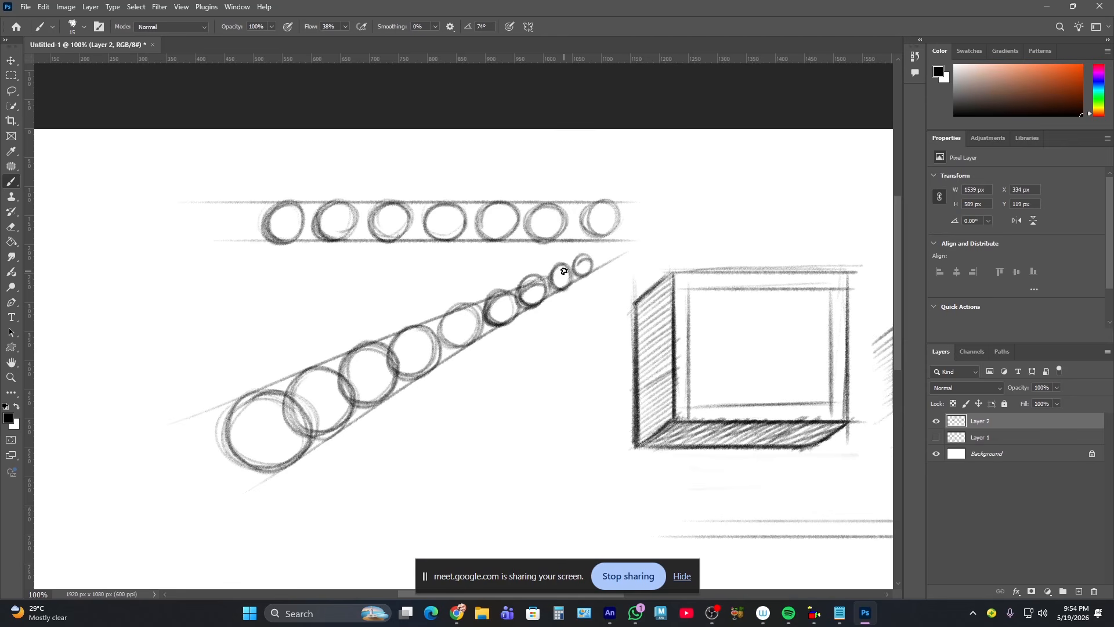
- Sketch two extra overlapping circles in the middle of the tapering circle row
{"action": "scroll", "coordinate": [560, 360], "scroll_direction": "down", "scroll_amount": 1}
{"action": "scroll", "coordinate": [560, 360], "scroll_direction": "left", "scroll_amount": 1}
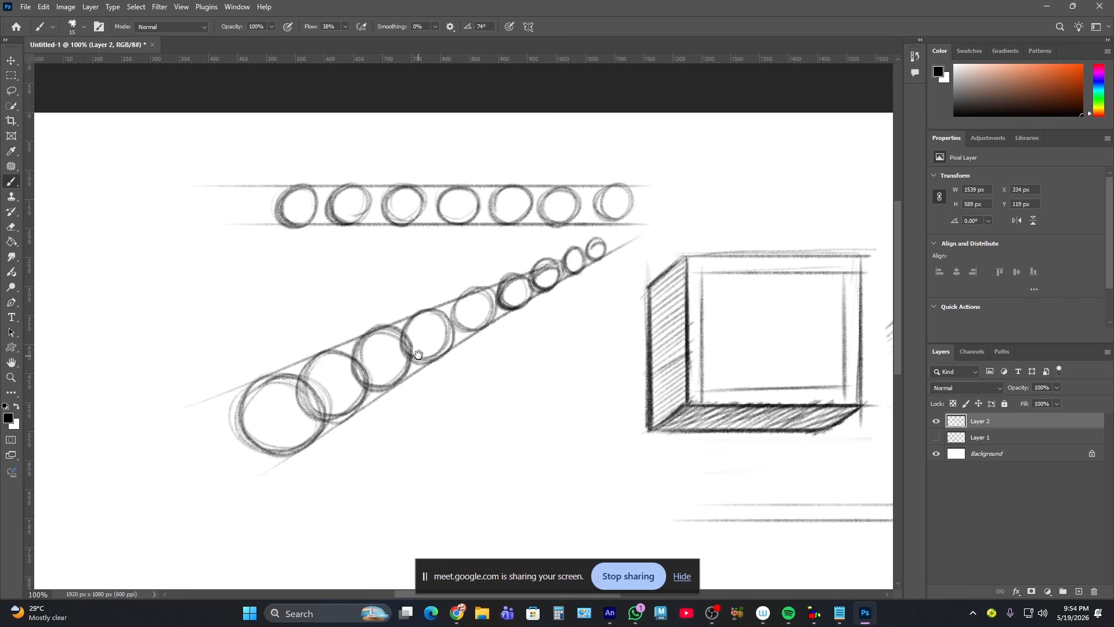
{"action": "mouse_move", "coordinate": [468, 332]}
{"action": "left_mouse_down"}
{"action": "mouse_move", "coordinate": [452, 290]}
{"action": "mouse_move", "coordinate": [467, 331]}
{"action": "mouse_move", "coordinate": [447, 291]}
{"action": "mouse_move", "coordinate": [475, 314]}
{"action": "mouse_move", "coordinate": [436, 311]}
{"action": "mouse_move", "coordinate": [476, 290]}
{"action": "mouse_move", "coordinate": [445, 326]}
{"action": "mouse_move", "coordinate": [469, 283]}
{"action": "mouse_move", "coordinate": [467, 331]}
{"action": "mouse_move", "coordinate": [443, 290]}
{"action": "mouse_move", "coordinate": [476, 295]}
{"action": "left_mouse_up"}
{"action": "mouse_move", "coordinate": [414, 309]}
{"action": "left_mouse_down"}
{"action": "mouse_move", "coordinate": [401, 359]}
{"action": "mouse_move", "coordinate": [426, 312]}
{"action": "mouse_move", "coordinate": [392, 343]}
{"action": "mouse_move", "coordinate": [434, 323]}
{"action": "mouse_move", "coordinate": [391, 342]}
{"action": "mouse_move", "coordinate": [421, 315]}
{"action": "mouse_move", "coordinate": [401, 360]}
{"action": "mouse_move", "coordinate": [406, 306]}
{"action": "mouse_move", "coordinate": [430, 346]}
{"action": "left_mouse_up"}
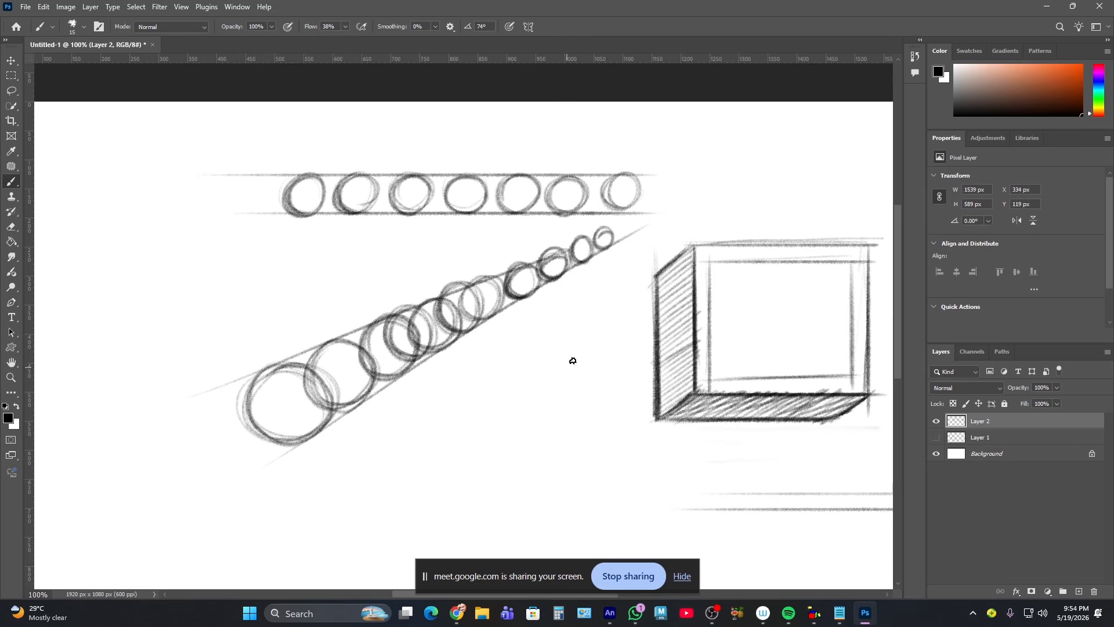
{"action": "mouse_move", "coordinate": [656, 317]}
{"action": "left_mouse_down"}
{"action": "mouse_move", "coordinate": [517, 308]}
{"action": "mouse_move", "coordinate": [463, 318]}
{"action": "left_mouse_up"}
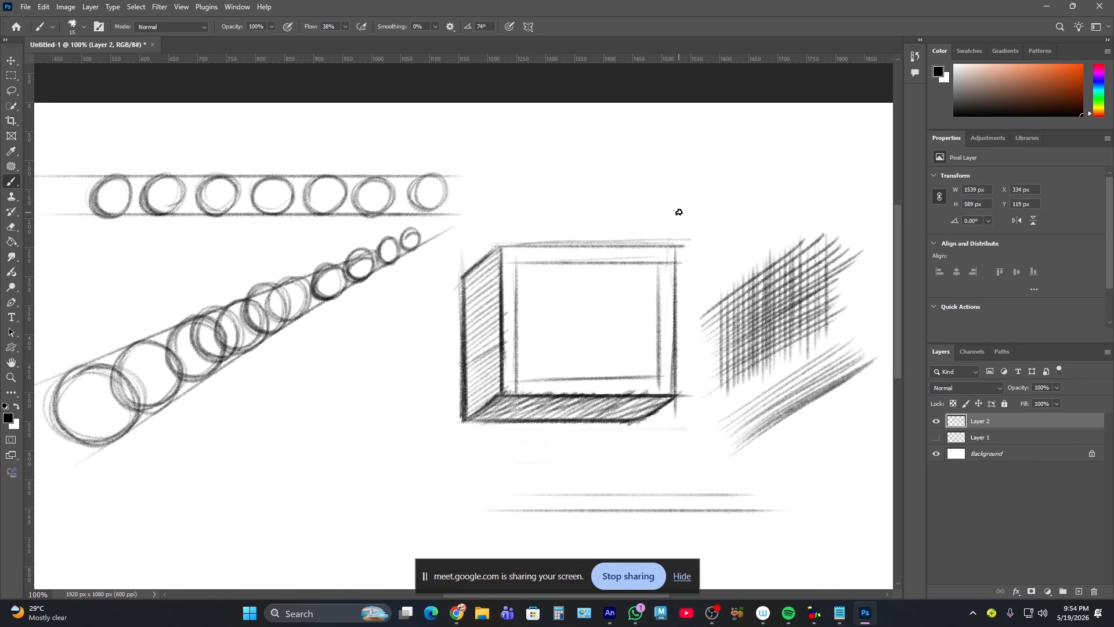
{"action": "mouse_move", "coordinate": [405, 293]}
{"action": "left_mouse_down"}
{"action": "mouse_move", "coordinate": [370, 518]}
{"action": "mouse_move", "coordinate": [385, 533]}
{"action": "left_mouse_up"}
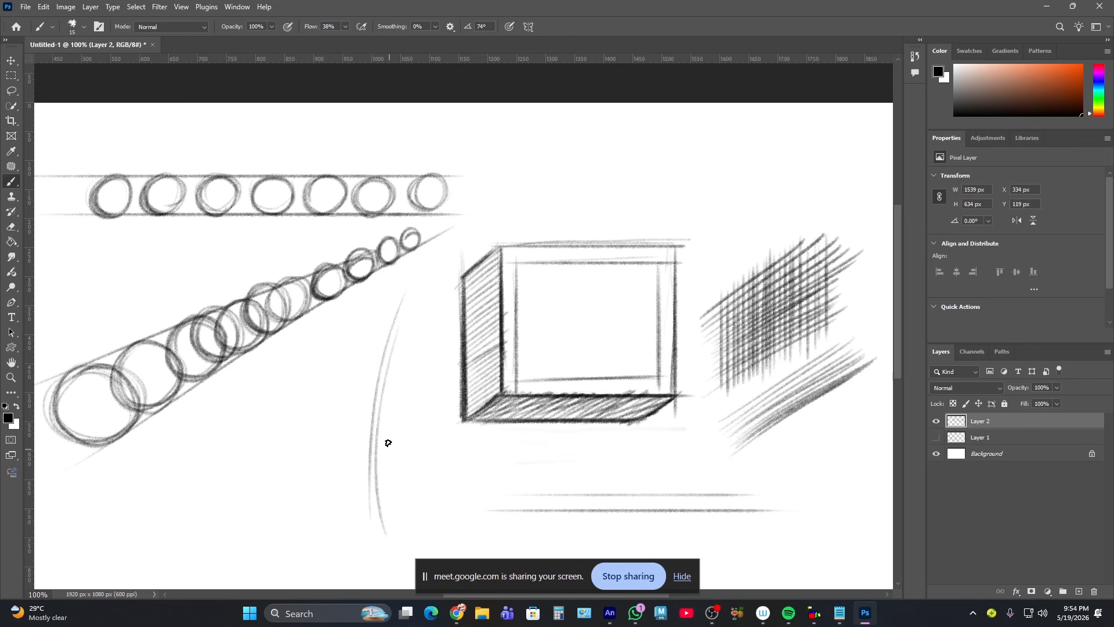
{"action": "key", "text": "ctrl+z"}
{"action": "key", "text": "ctrl+z"}
{"action": "left_click_drag", "start_coordinate": [405, 304], "coordinate": [397, 495]}
{"action": "key", "text": "ctrl+z"}
{"action": "key", "text": "ctrl+z"}
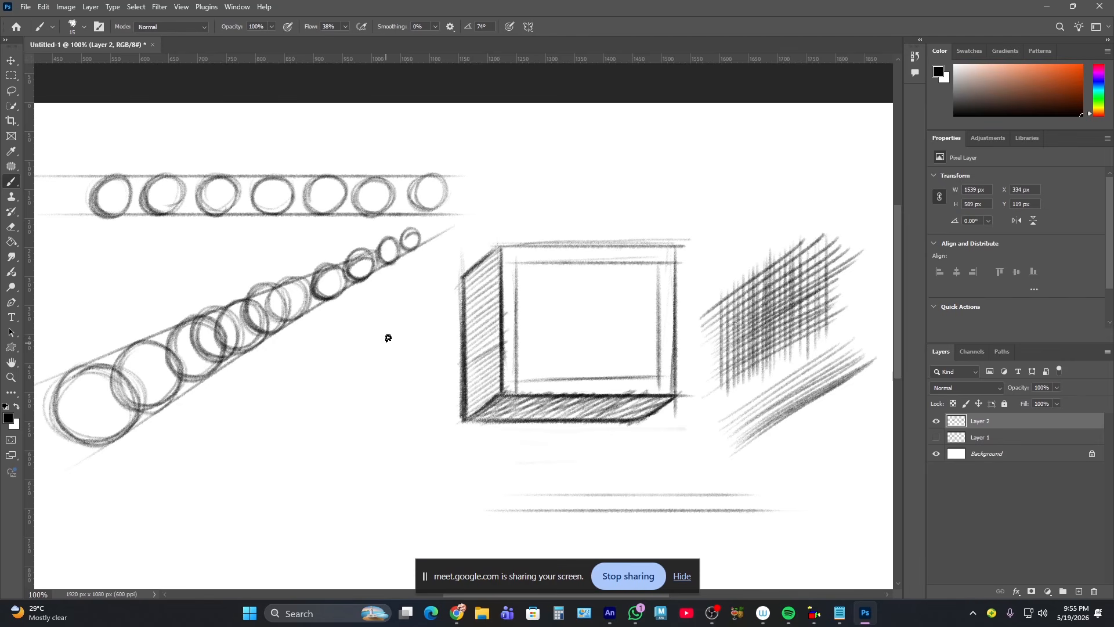
{"action": "left_click_drag", "start_coordinate": [389, 310], "coordinate": [378, 477]}
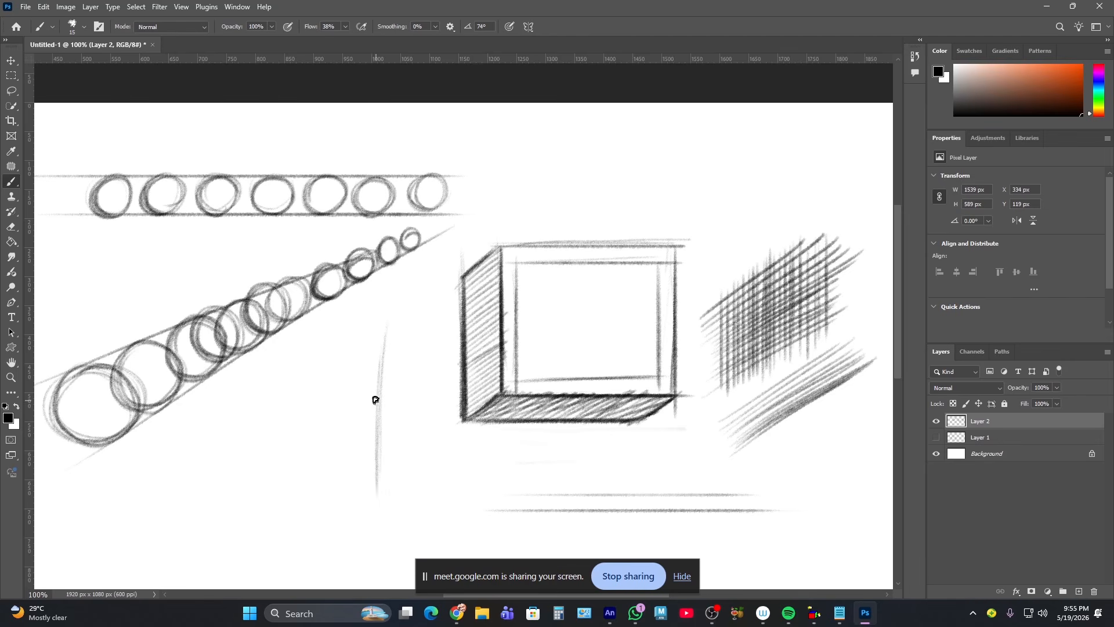
{"action": "left_click_drag", "start_coordinate": [376, 398], "coordinate": [425, 319]}
{"action": "left_click_drag", "start_coordinate": [403, 368], "coordinate": [439, 500]}
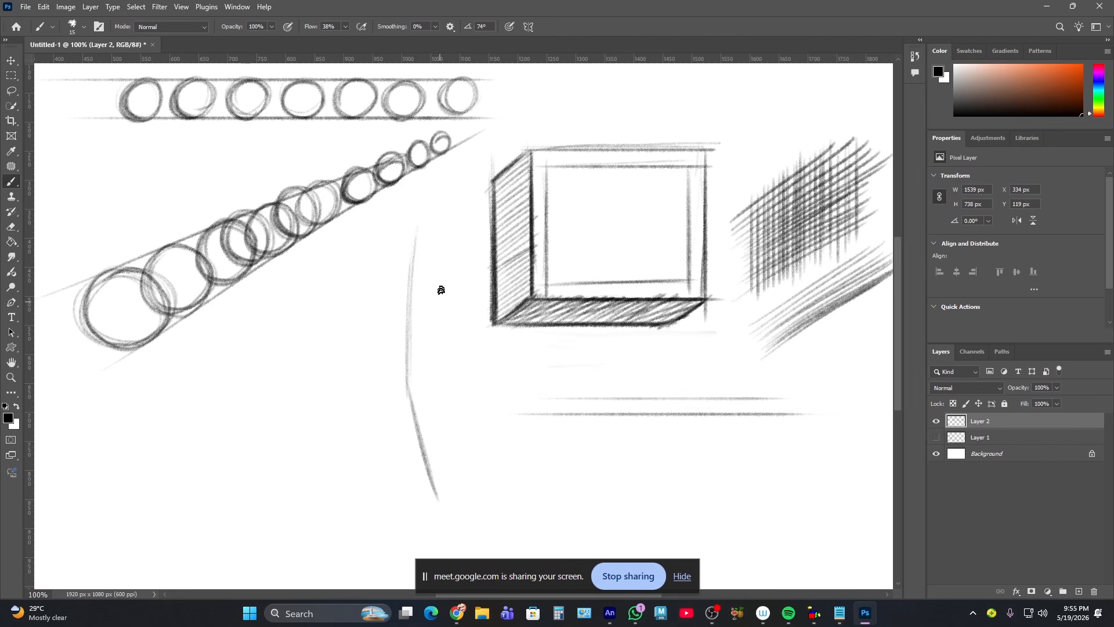
{"action": "key", "text": "ctrl+z"}
{"action": "key", "text": "ctrl+z"}
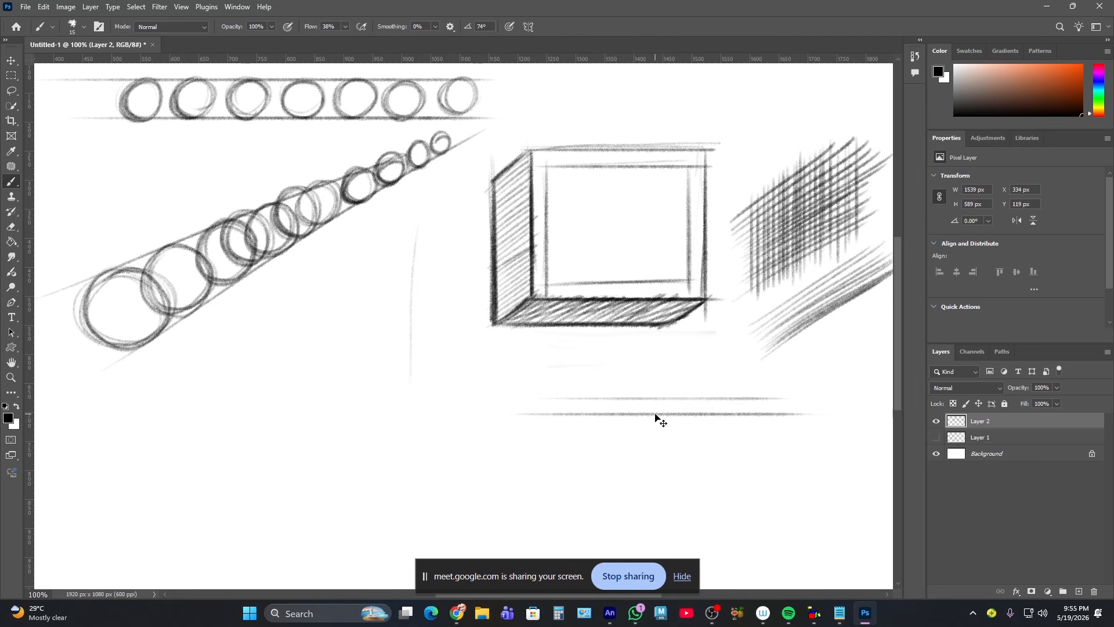
{"action": "key", "text": "ctrl+z"}
- Draw a vertical axis about 370 px tall below the circle rows, crossed by horizontal guide lines at its top, middle and base
{"action": "mouse_move", "coordinate": [654, 416]}
{"action": "left_mouse_down"}
{"action": "mouse_move", "coordinate": [671, 381]}
{"action": "mouse_move", "coordinate": [590, 398]}
{"action": "mouse_move", "coordinate": [681, 365]}
{"action": "mouse_move", "coordinate": [658, 344]}
{"action": "left_mouse_up"}
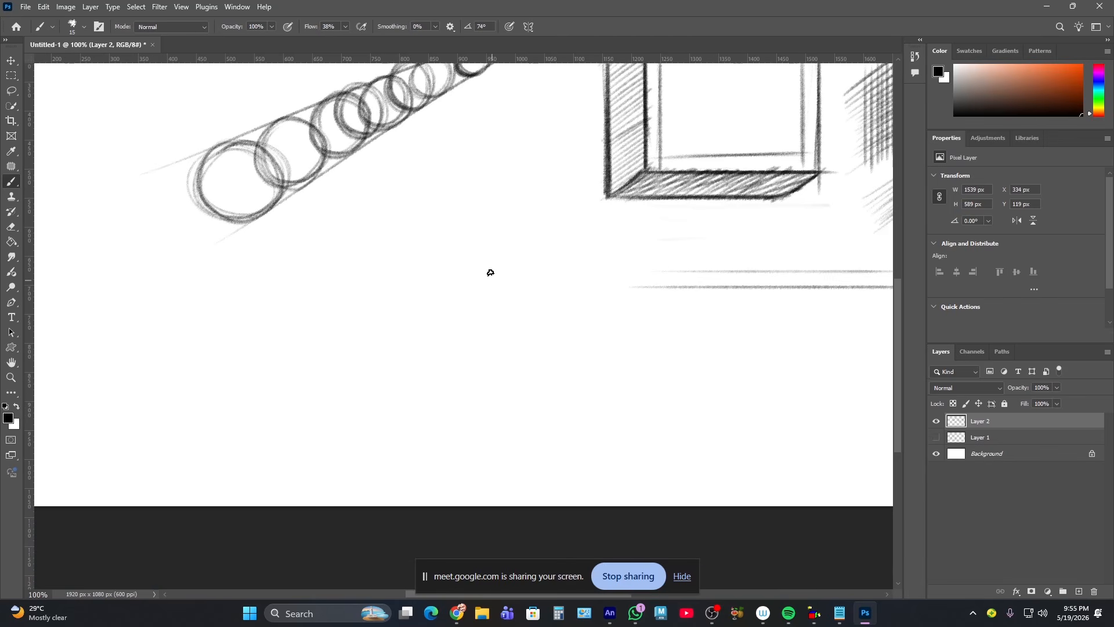
{"action": "mouse_move", "coordinate": [486, 227]}
{"action": "left_mouse_down"}
{"action": "mouse_move", "coordinate": [466, 443]}
{"action": "mouse_move", "coordinate": [654, 451]}
{"action": "left_mouse_up"}
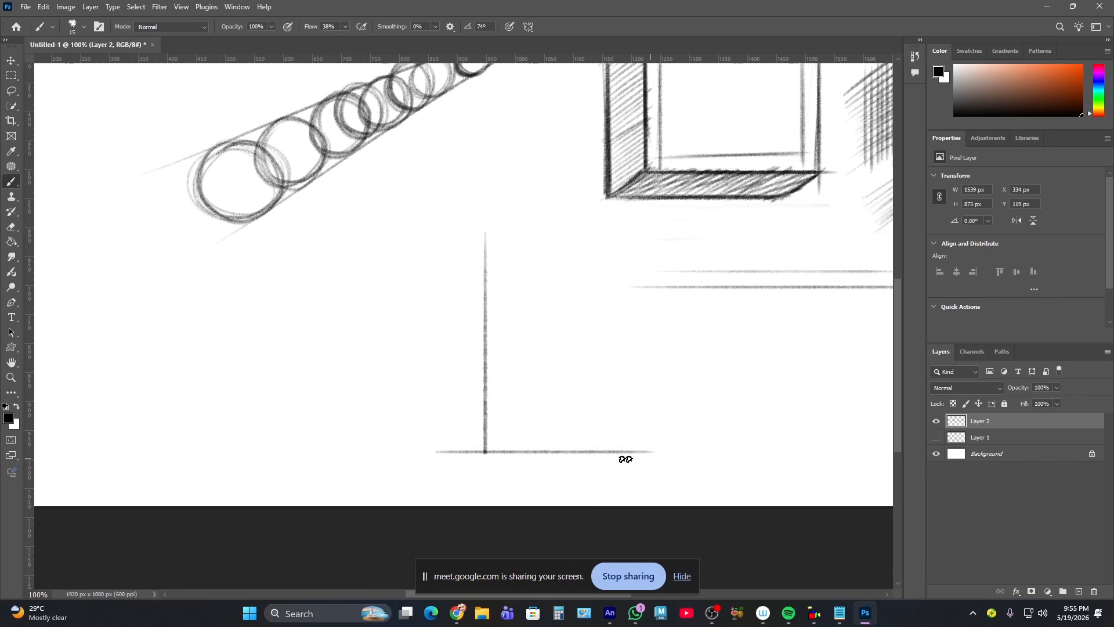
{"action": "left_click_drag", "start_coordinate": [429, 236], "coordinate": [660, 236]}
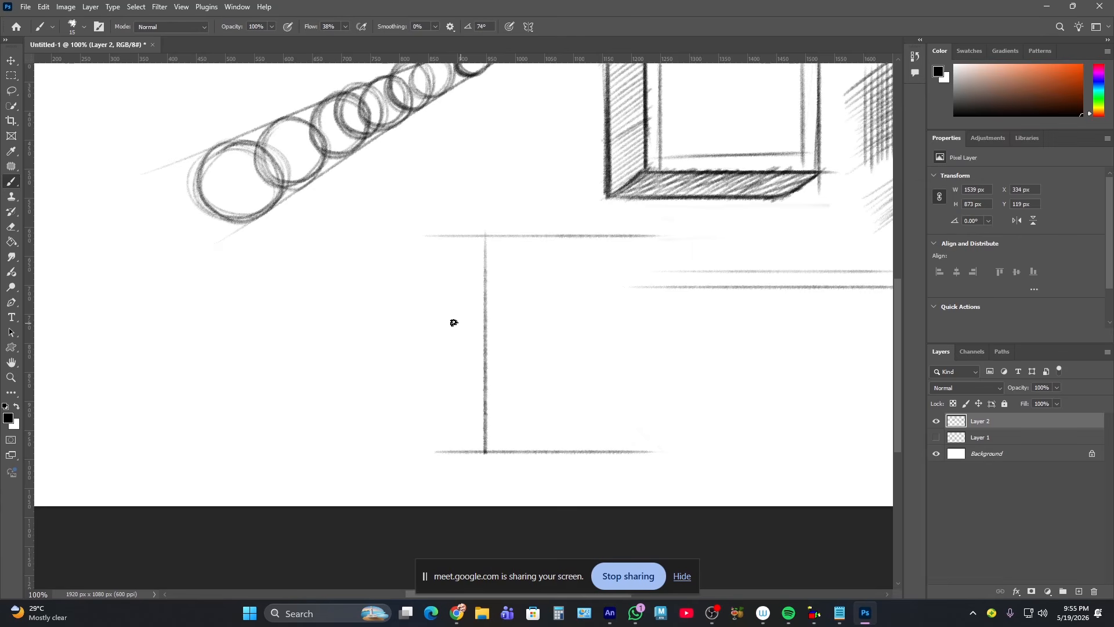
{"action": "left_click_drag", "start_coordinate": [421, 323], "coordinate": [641, 323]}
- Sketch a circle about 270 px wide on the vertical axis, resting on the base line, and build up its outline with repeated strokes
{"action": "mouse_move", "coordinate": [420, 343]}
{"action": "left_mouse_down"}
{"action": "mouse_move", "coordinate": [490, 447]}
{"action": "mouse_move", "coordinate": [580, 342]}
{"action": "left_mouse_up"}
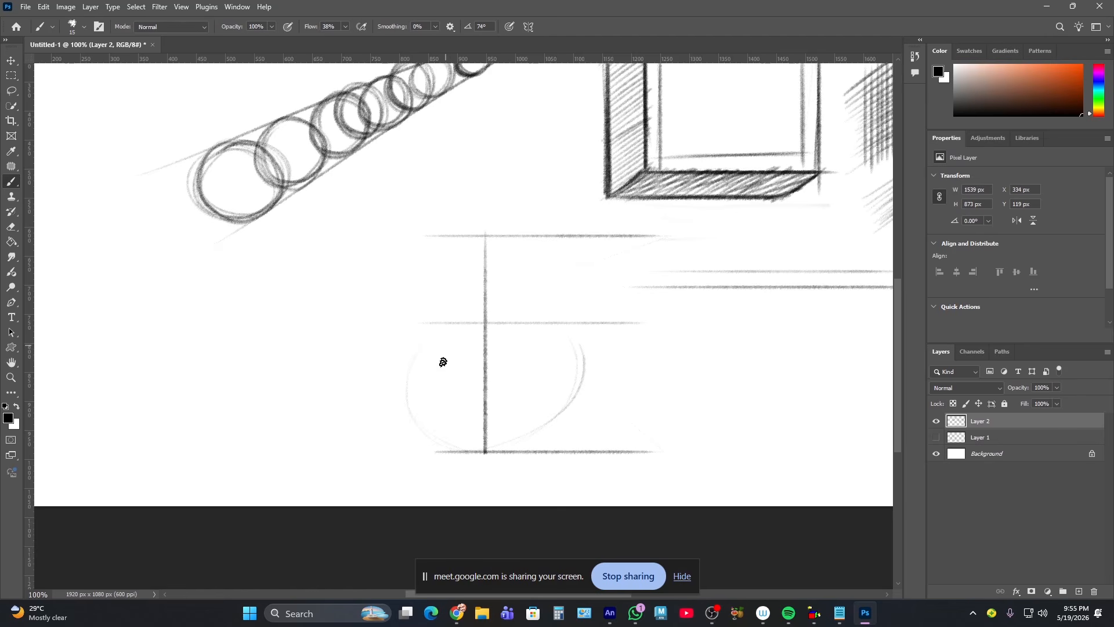
{"action": "left_click_drag", "start_coordinate": [416, 336], "coordinate": [522, 317]}
{"action": "mouse_move", "coordinate": [456, 307]}
{"action": "left_mouse_down"}
{"action": "mouse_move", "coordinate": [406, 377]}
{"action": "mouse_move", "coordinate": [455, 456]}
{"action": "left_mouse_up"}
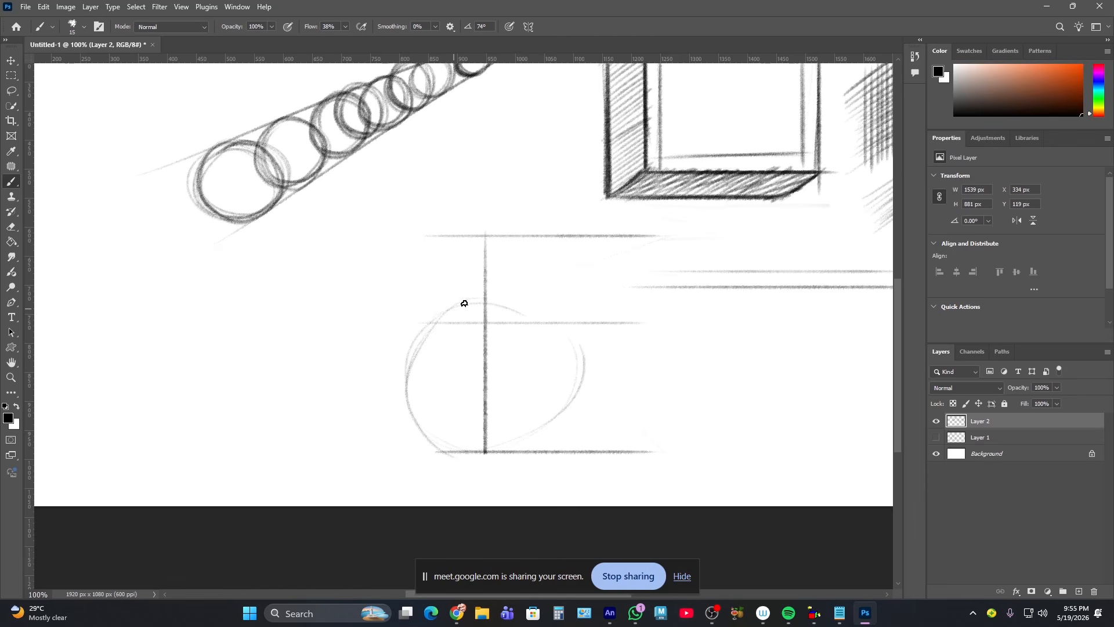
{"action": "left_click_drag", "start_coordinate": [519, 314], "coordinate": [566, 420]}
{"action": "left_click_drag", "start_coordinate": [548, 344], "coordinate": [562, 426]}
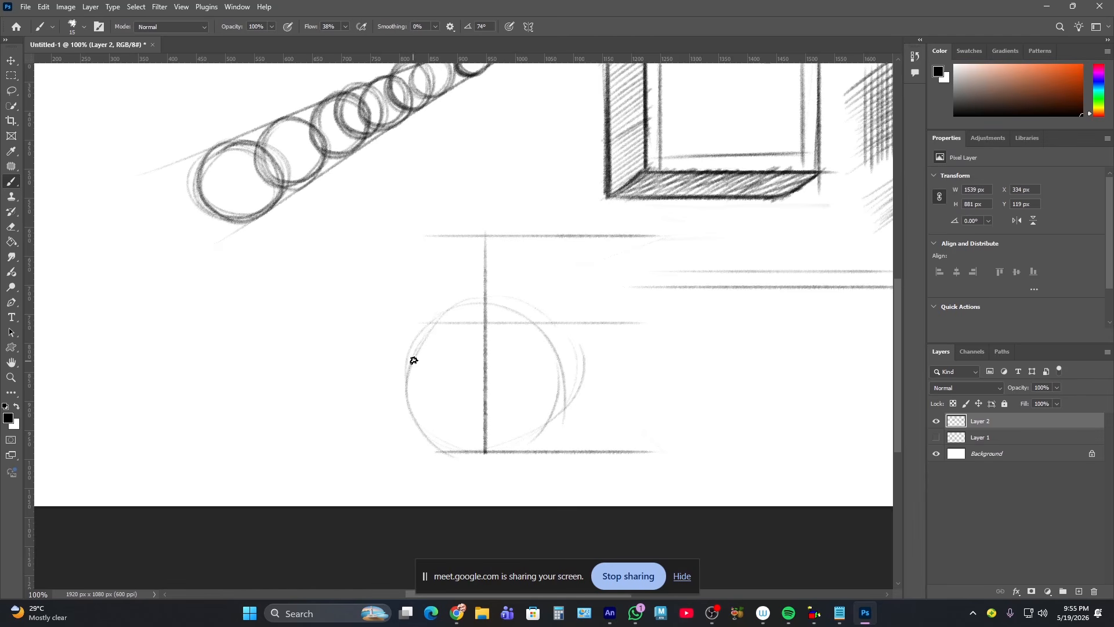
{"action": "left_click_drag", "start_coordinate": [419, 327], "coordinate": [520, 323]}
{"action": "mouse_move", "coordinate": [415, 359]}
{"action": "left_mouse_down"}
{"action": "mouse_move", "coordinate": [430, 417]}
{"action": "mouse_move", "coordinate": [468, 445]}
{"action": "left_mouse_up"}
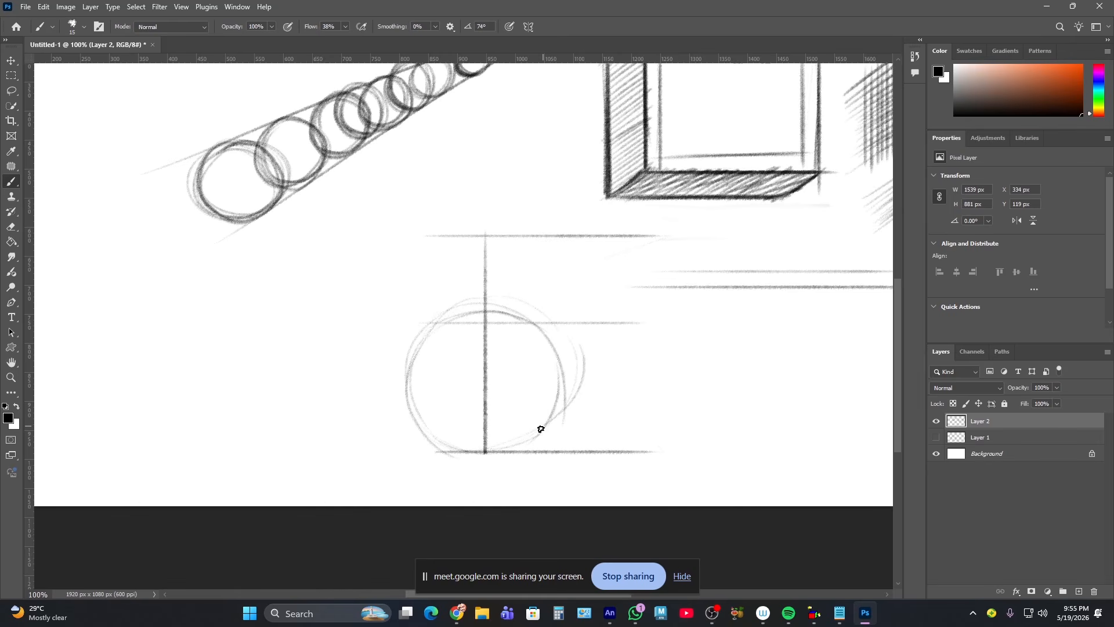
{"action": "left_click_drag", "start_coordinate": [557, 384], "coordinate": [512, 447]}
{"action": "left_click_drag", "start_coordinate": [443, 439], "coordinate": [553, 428]}
{"action": "left_click_drag", "start_coordinate": [558, 369], "coordinate": [547, 425]}
{"action": "left_click_drag", "start_coordinate": [435, 324], "coordinate": [406, 390]}
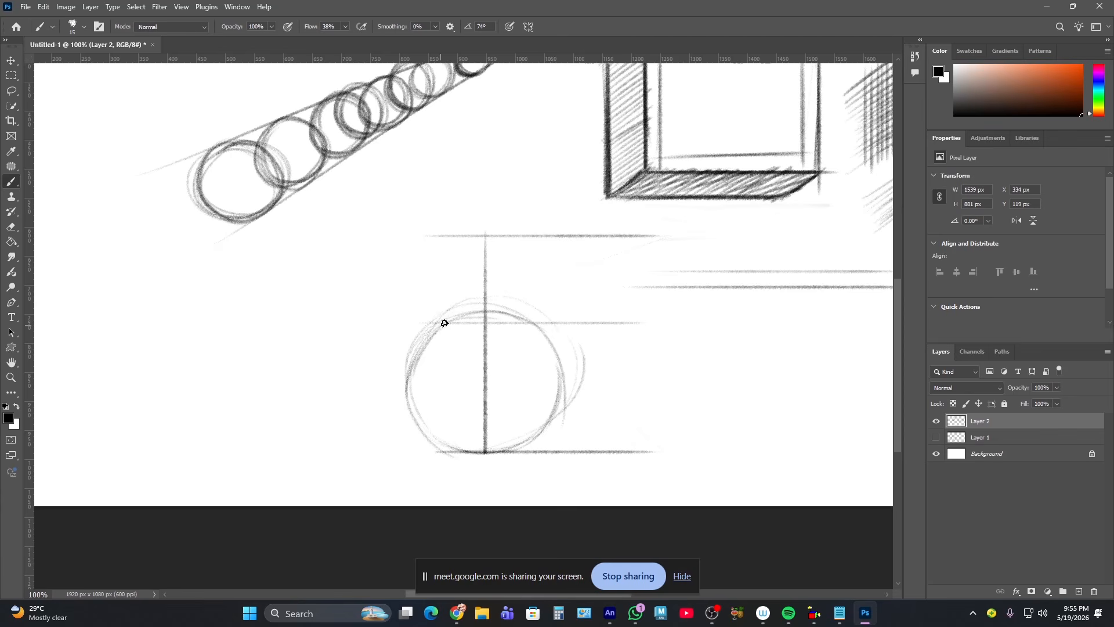
{"action": "left_click_drag", "start_coordinate": [444, 323], "coordinate": [533, 330]}
- Draw a flattened ellipse across the circle's middle and strengthen both sides of the circle's outline
{"action": "left_click_drag", "start_coordinate": [426, 384], "coordinate": [516, 395]}
{"action": "left_click_drag", "start_coordinate": [430, 380], "coordinate": [530, 401]}
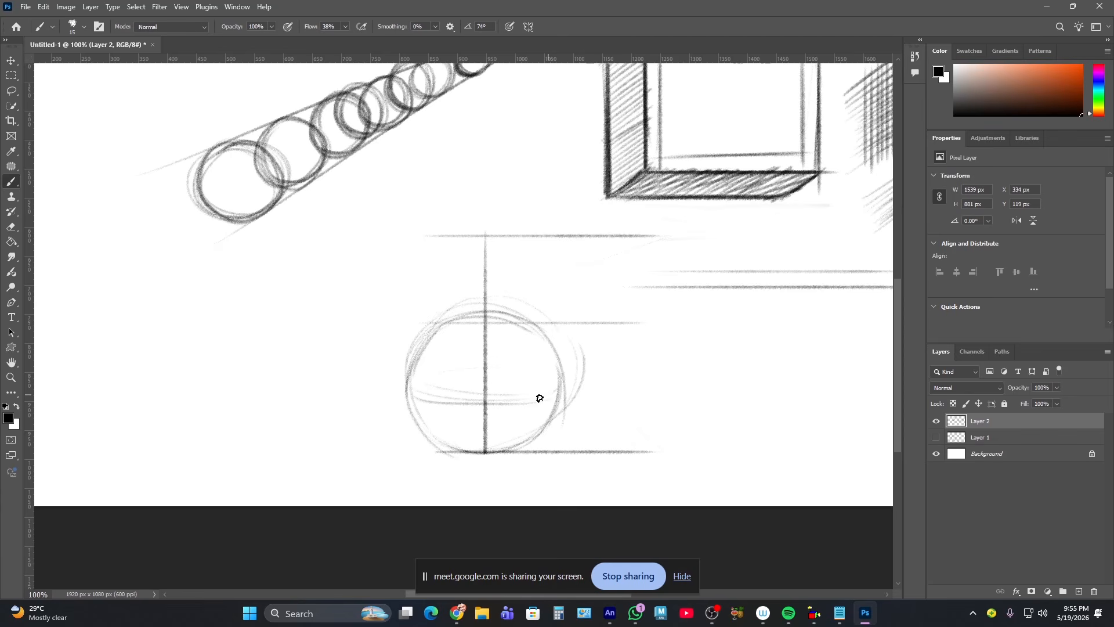
{"action": "left_click_drag", "start_coordinate": [417, 395], "coordinate": [525, 403]}
{"action": "mouse_move", "coordinate": [444, 374]}
{"action": "left_mouse_down"}
{"action": "mouse_move", "coordinate": [562, 386]}
{"action": "mouse_move", "coordinate": [415, 386]}
{"action": "mouse_move", "coordinate": [551, 397]}
{"action": "left_mouse_up"}
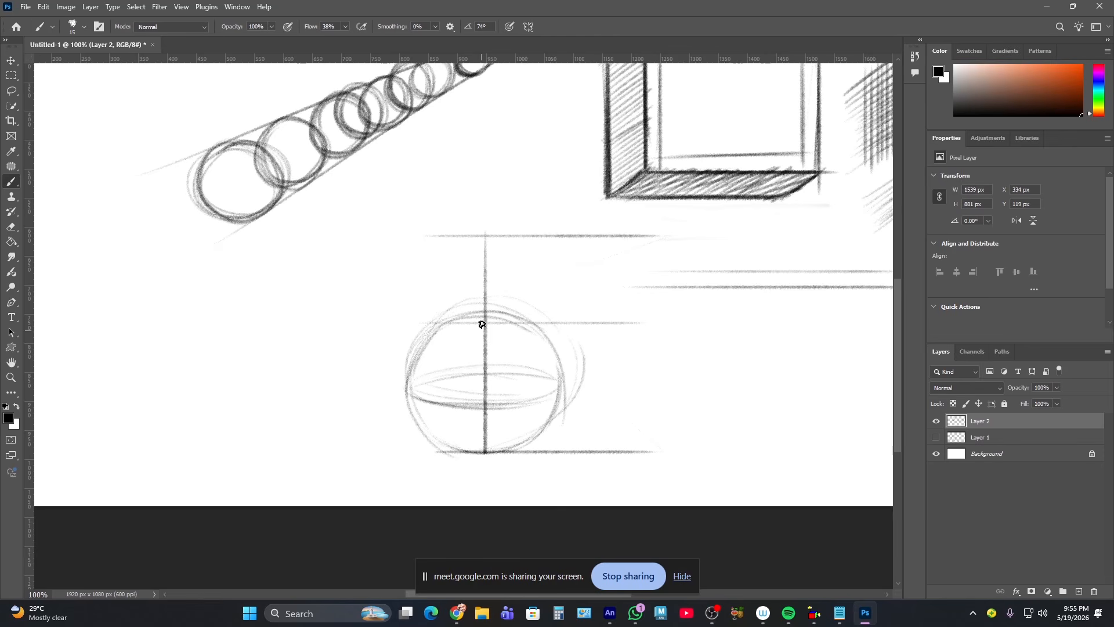
{"action": "mouse_move", "coordinate": [422, 349]}
{"action": "left_mouse_down"}
{"action": "mouse_move", "coordinate": [419, 438]}
{"action": "mouse_move", "coordinate": [411, 395]}
{"action": "mouse_move", "coordinate": [459, 458]}
{"action": "left_mouse_up"}
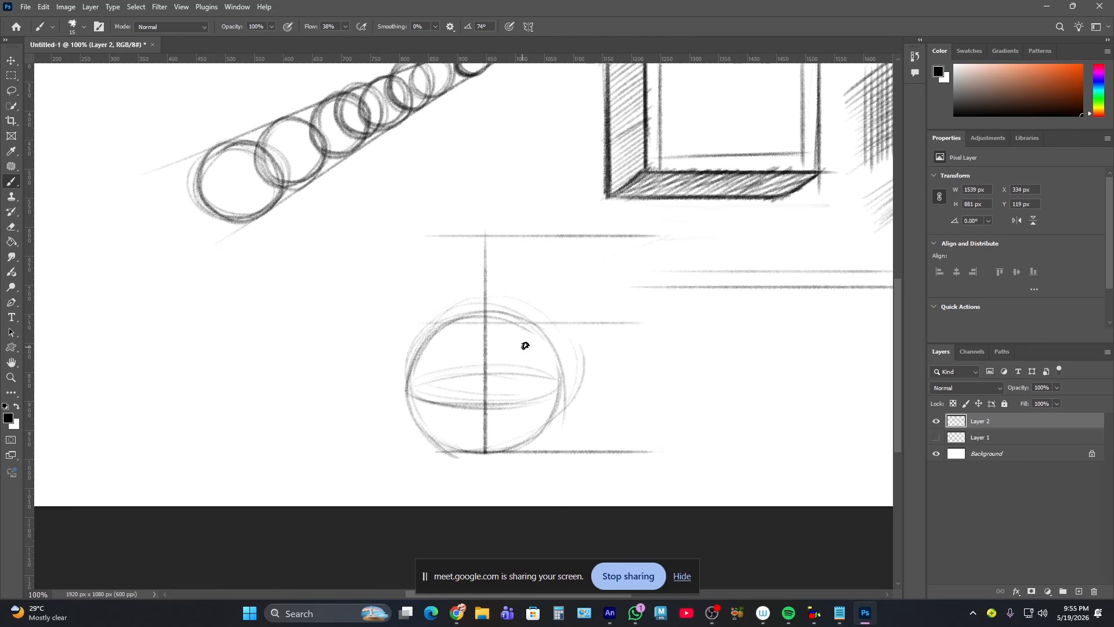
{"action": "mouse_move", "coordinate": [556, 365]}
{"action": "left_mouse_down"}
{"action": "mouse_move", "coordinate": [562, 398]}
{"action": "mouse_move", "coordinate": [526, 438]}
{"action": "left_mouse_up"}
- Save the document to the Desktop as a Photoshop file named Digital Drawing class-01, with Maximize Compatibility on
{"action": "key", "text": "ctrl+s"}
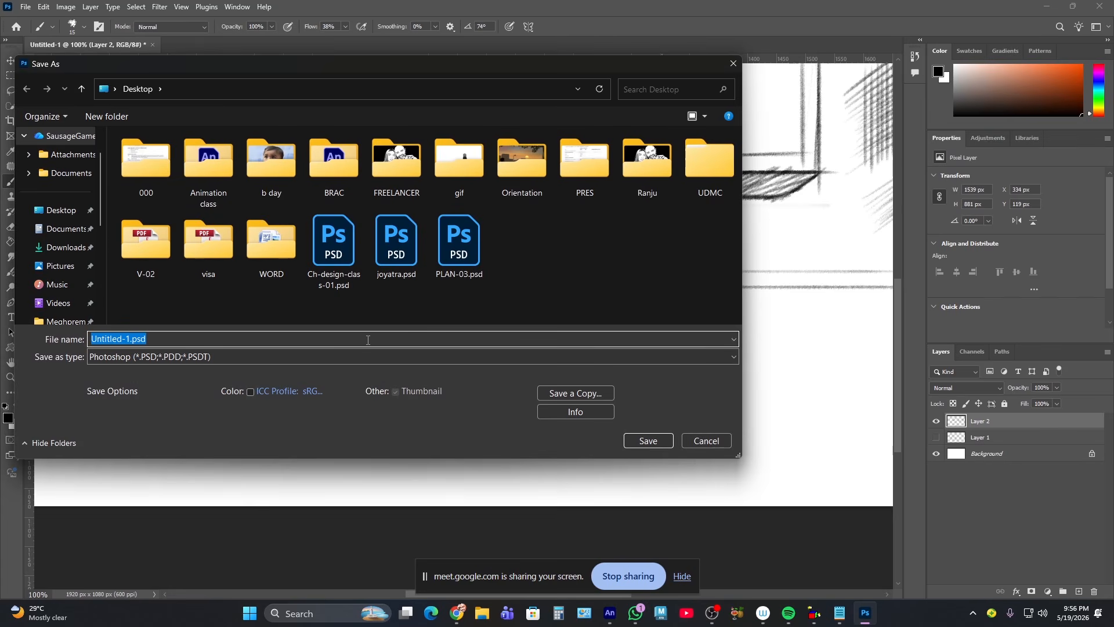
{"action": "type", "text": "Digital Drawing class-01"}
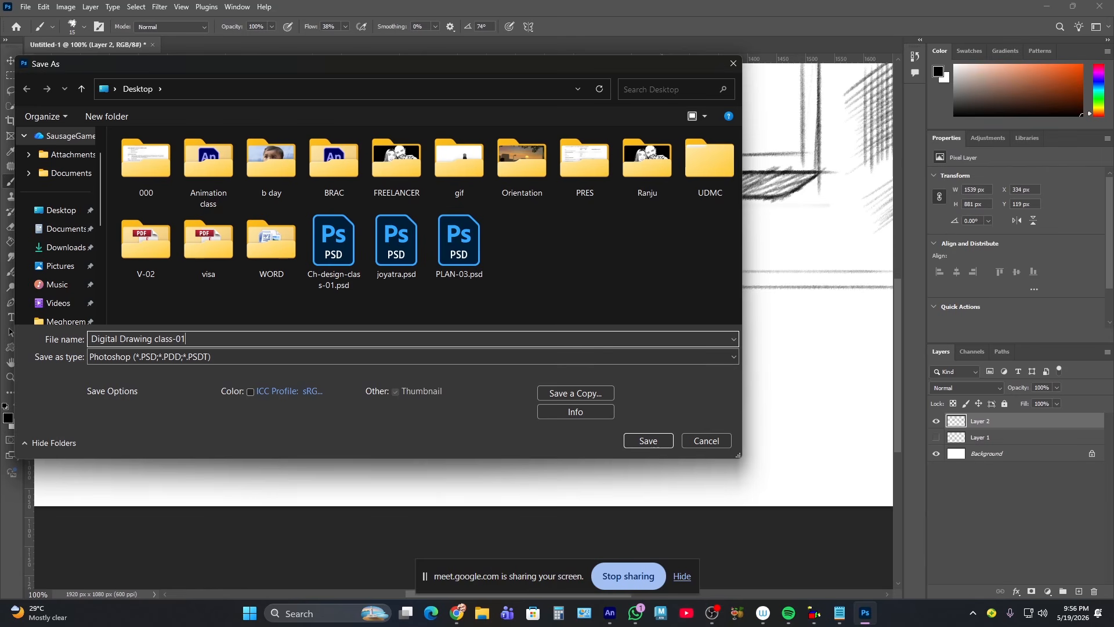
{"action": "key", "text": "Return"}
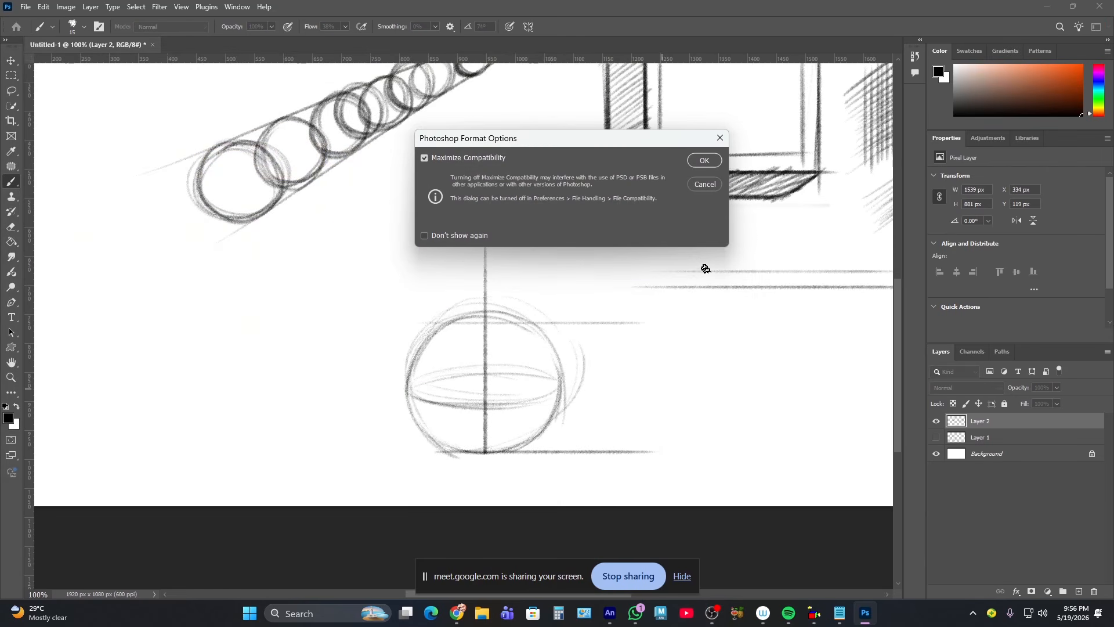
{"action": "left_click", "coordinate": [703, 165]}
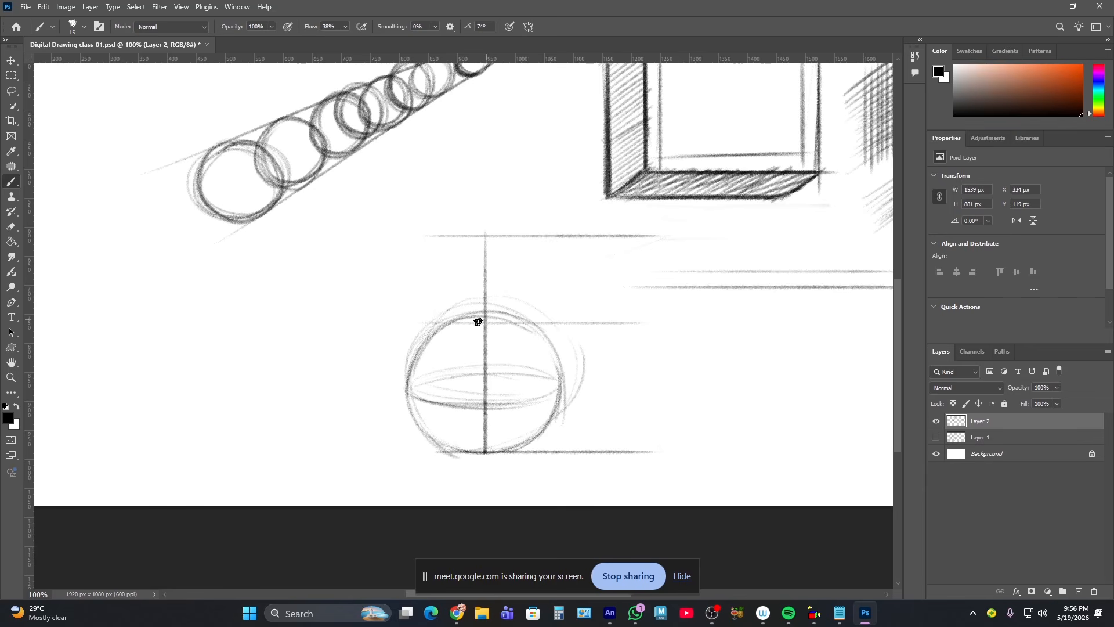
- Reinforce the circle's outline and draw a flat rim ellipse about 150 px wide on the upper guide line
{"action": "left_click_drag", "start_coordinate": [478, 319], "coordinate": [541, 336]}
{"action": "left_click_drag", "start_coordinate": [425, 426], "coordinate": [510, 448]}
{"action": "left_click_drag", "start_coordinate": [542, 336], "coordinate": [552, 402]}
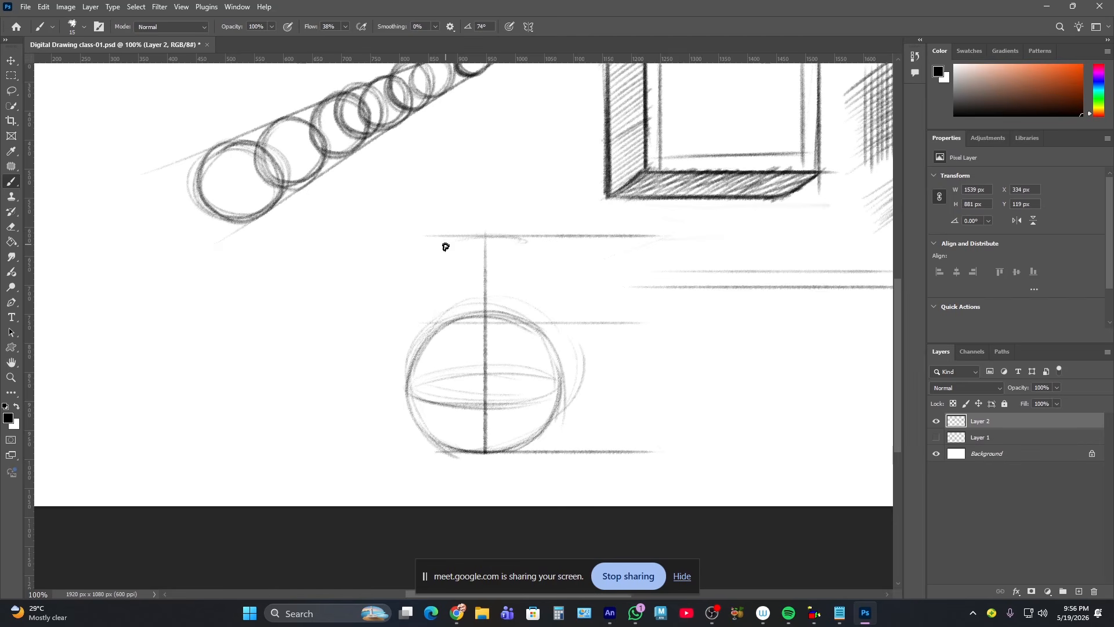
{"action": "left_click_drag", "start_coordinate": [442, 234], "coordinate": [442, 249]}
{"action": "mouse_move", "coordinate": [527, 234]}
{"action": "left_mouse_down"}
{"action": "mouse_move", "coordinate": [527, 247]}
{"action": "mouse_move", "coordinate": [443, 234]}
{"action": "mouse_move", "coordinate": [523, 236]}
{"action": "mouse_move", "coordinate": [443, 236]}
{"action": "mouse_move", "coordinate": [500, 227]}
{"action": "mouse_move", "coordinate": [445, 239]}
{"action": "mouse_move", "coordinate": [520, 238]}
{"action": "mouse_move", "coordinate": [462, 229]}
{"action": "mouse_move", "coordinate": [480, 241]}
{"action": "mouse_move", "coordinate": [524, 239]}
{"action": "mouse_move", "coordinate": [442, 237]}
{"action": "mouse_move", "coordinate": [525, 239]}
{"action": "mouse_move", "coordinate": [441, 243]}
{"action": "left_mouse_up"}
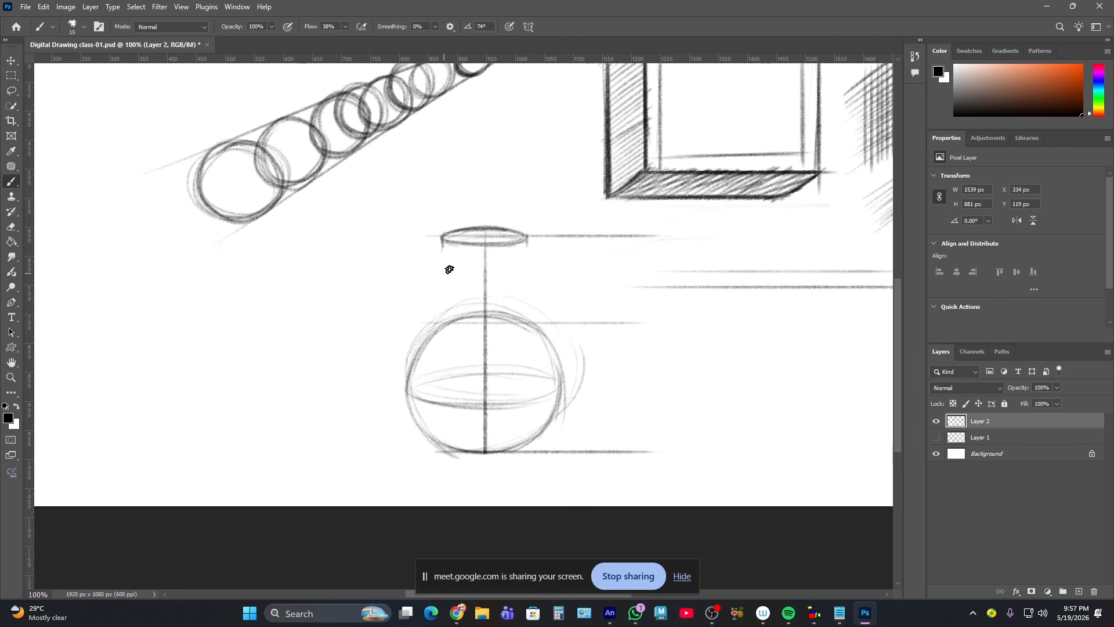
- Draw two vertical neck lines rising from the top of the circle, joined at the base by a curved line
{"action": "mouse_move", "coordinate": [456, 304]}
{"action": "left_mouse_down"}
{"action": "mouse_move", "coordinate": [510, 264]}
{"action": "mouse_move", "coordinate": [510, 313]}
{"action": "left_mouse_up"}
{"action": "mouse_move", "coordinate": [458, 268]}
{"action": "left_mouse_down"}
{"action": "mouse_move", "coordinate": [458, 329]}
{"action": "mouse_move", "coordinate": [510, 271]}
{"action": "mouse_move", "coordinate": [487, 329]}
{"action": "mouse_move", "coordinate": [464, 316]}
{"action": "mouse_move", "coordinate": [488, 327]}
{"action": "mouse_move", "coordinate": [504, 317]}
{"action": "mouse_move", "coordinate": [465, 314]}
{"action": "mouse_move", "coordinate": [507, 323]}
{"action": "left_mouse_up"}
{"action": "left_click_drag", "start_coordinate": [461, 321], "coordinate": [507, 323]}
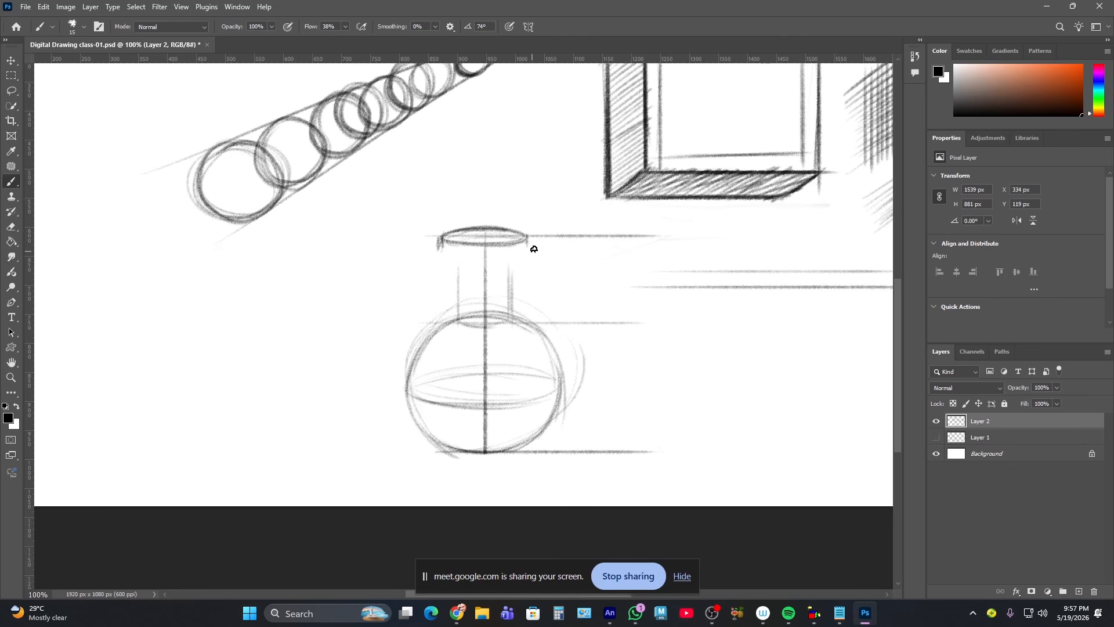
- Give the vase rim a thick lip and taper the collar beneath it down to an elliptical ring at the neck
{"action": "left_click_drag", "start_coordinate": [527, 237], "coordinate": [528, 252]}
{"action": "left_click_drag", "start_coordinate": [440, 246], "coordinate": [527, 247]}
{"action": "mouse_move", "coordinate": [442, 243]}
{"action": "left_mouse_down"}
{"action": "mouse_move", "coordinate": [526, 247]}
{"action": "mouse_move", "coordinate": [461, 251]}
{"action": "left_mouse_up"}
{"action": "mouse_move", "coordinate": [462, 278]}
{"action": "left_mouse_down"}
{"action": "mouse_move", "coordinate": [514, 272]}
{"action": "mouse_move", "coordinate": [526, 241]}
{"action": "mouse_move", "coordinate": [510, 267]}
{"action": "mouse_move", "coordinate": [452, 272]}
{"action": "mouse_move", "coordinate": [510, 272]}
{"action": "mouse_move", "coordinate": [449, 273]}
{"action": "mouse_move", "coordinate": [519, 272]}
{"action": "mouse_move", "coordinate": [451, 271]}
{"action": "left_mouse_up"}
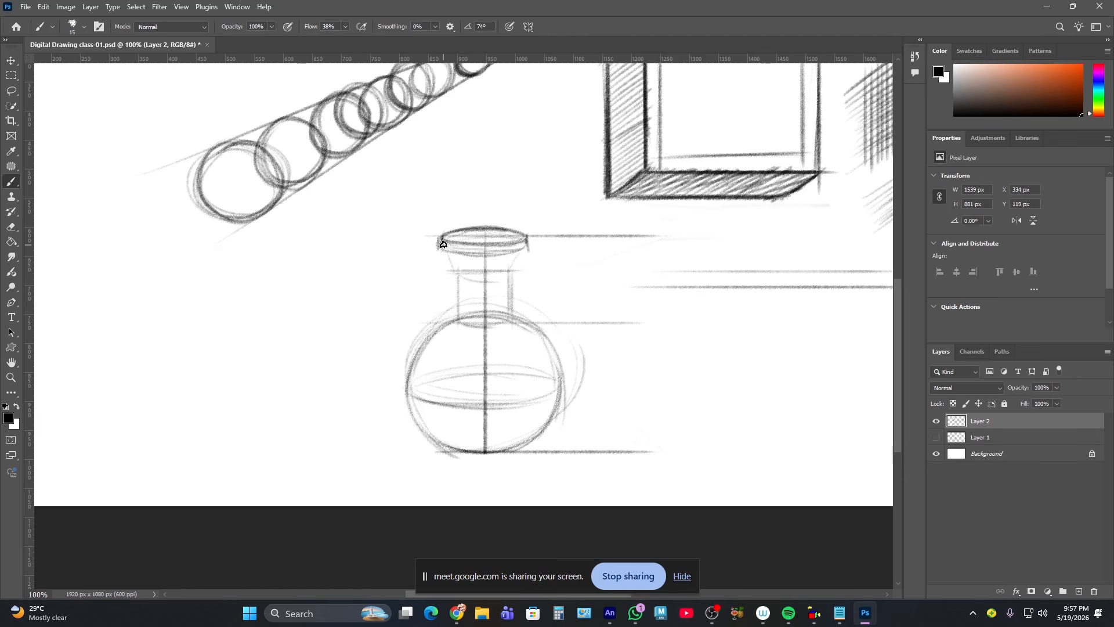
{"action": "left_click_drag", "start_coordinate": [525, 238], "coordinate": [529, 251]}
{"action": "mouse_move", "coordinate": [457, 272]}
{"action": "left_mouse_down"}
{"action": "mouse_move", "coordinate": [512, 272]}
{"action": "mouse_move", "coordinate": [475, 271]}
{"action": "left_mouse_up"}
- Draw sloping shoulders from the neck ring to the circle on both sides and strengthen the vase's pear-shaped outline
{"action": "left_click_drag", "start_coordinate": [457, 276], "coordinate": [418, 360]}
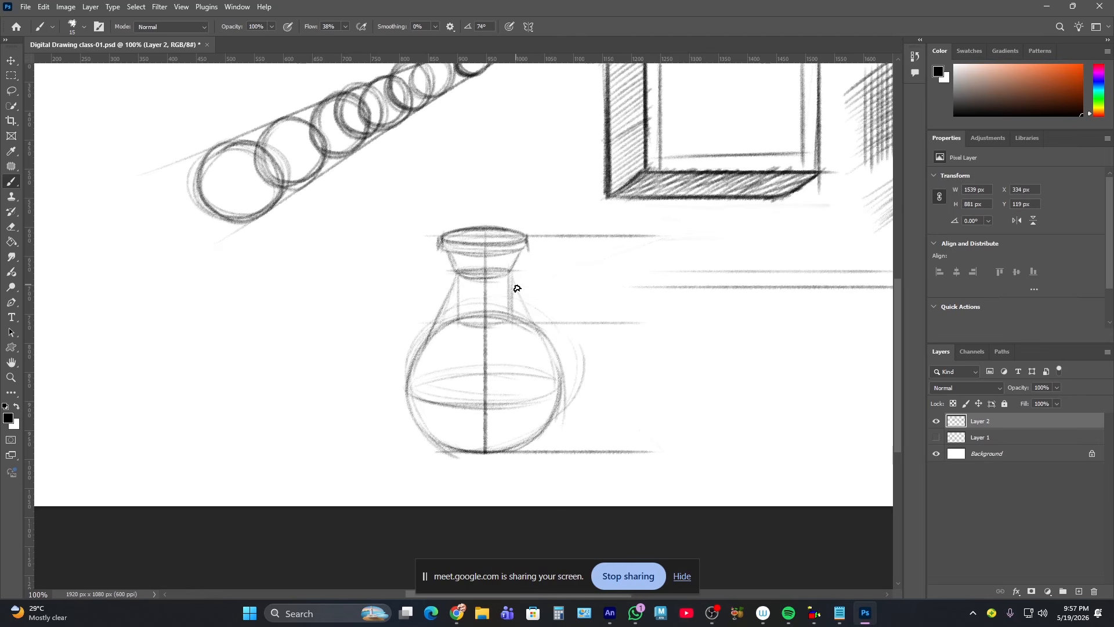
{"action": "left_click_drag", "start_coordinate": [514, 280], "coordinate": [544, 344]}
{"action": "left_click_drag", "start_coordinate": [476, 426], "coordinate": [504, 399]}
{"action": "left_click_drag", "start_coordinate": [543, 312], "coordinate": [513, 346]}
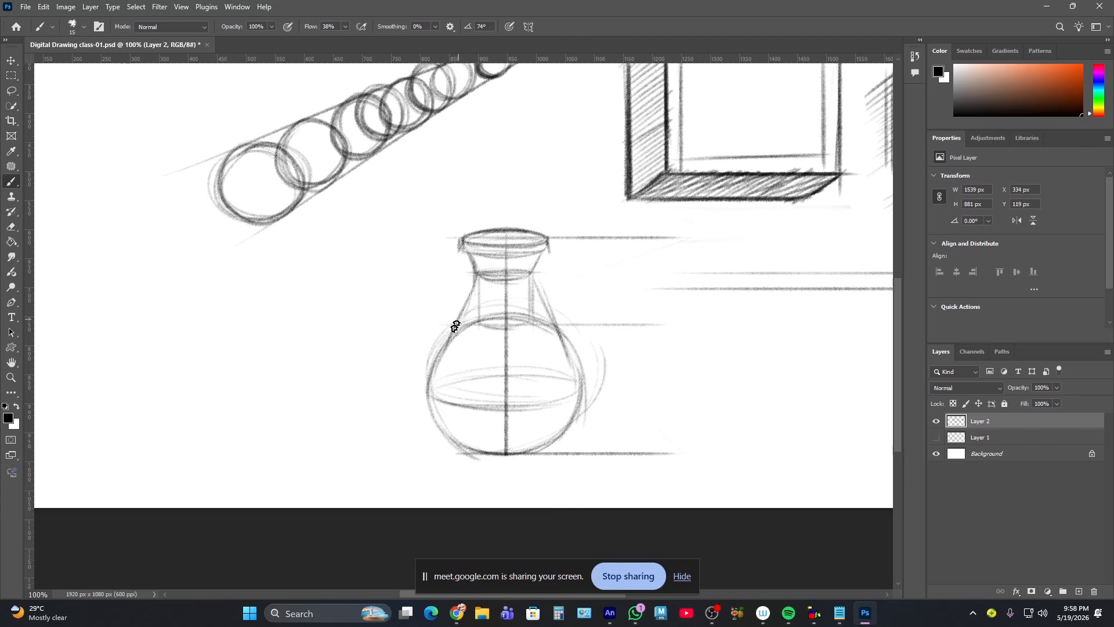
{"action": "mouse_move", "coordinate": [462, 307]}
{"action": "left_mouse_down"}
{"action": "mouse_move", "coordinate": [429, 385]}
{"action": "mouse_move", "coordinate": [467, 441]}
{"action": "left_mouse_up"}
{"action": "left_click_drag", "start_coordinate": [428, 399], "coordinate": [482, 450]}
{"action": "mouse_move", "coordinate": [538, 255]}
{"action": "left_mouse_down"}
{"action": "mouse_move", "coordinate": [581, 374]}
{"action": "mouse_move", "coordinate": [554, 429]}
{"action": "left_mouse_up"}
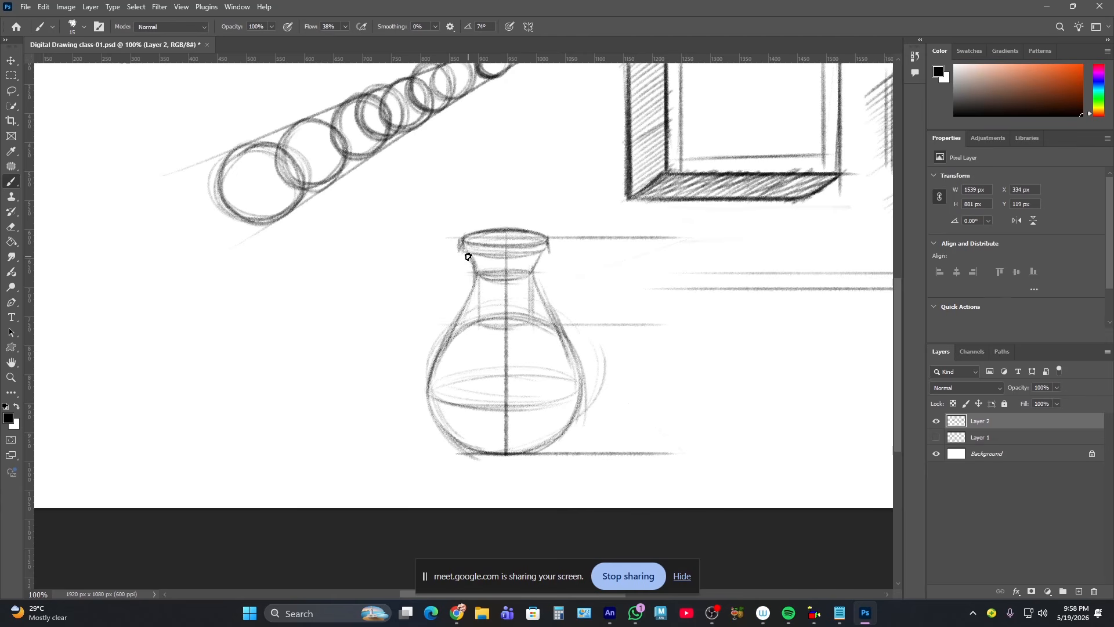
- Darken the neck ring and rim ellipses and draw a small ellipse at the foot of the vase
{"action": "left_click_drag", "start_coordinate": [478, 271], "coordinate": [532, 279]}
{"action": "mouse_move", "coordinate": [480, 242]}
{"action": "left_mouse_down"}
{"action": "mouse_move", "coordinate": [537, 244]}
{"action": "mouse_move", "coordinate": [468, 245]}
{"action": "mouse_move", "coordinate": [496, 254]}
{"action": "mouse_move", "coordinate": [548, 245]}
{"action": "left_mouse_up"}
{"action": "mouse_move", "coordinate": [476, 240]}
{"action": "left_mouse_down"}
{"action": "mouse_move", "coordinate": [538, 238]}
{"action": "mouse_move", "coordinate": [519, 247]}
{"action": "mouse_move", "coordinate": [482, 231]}
{"action": "mouse_move", "coordinate": [470, 241]}
{"action": "mouse_move", "coordinate": [499, 233]}
{"action": "left_mouse_up"}
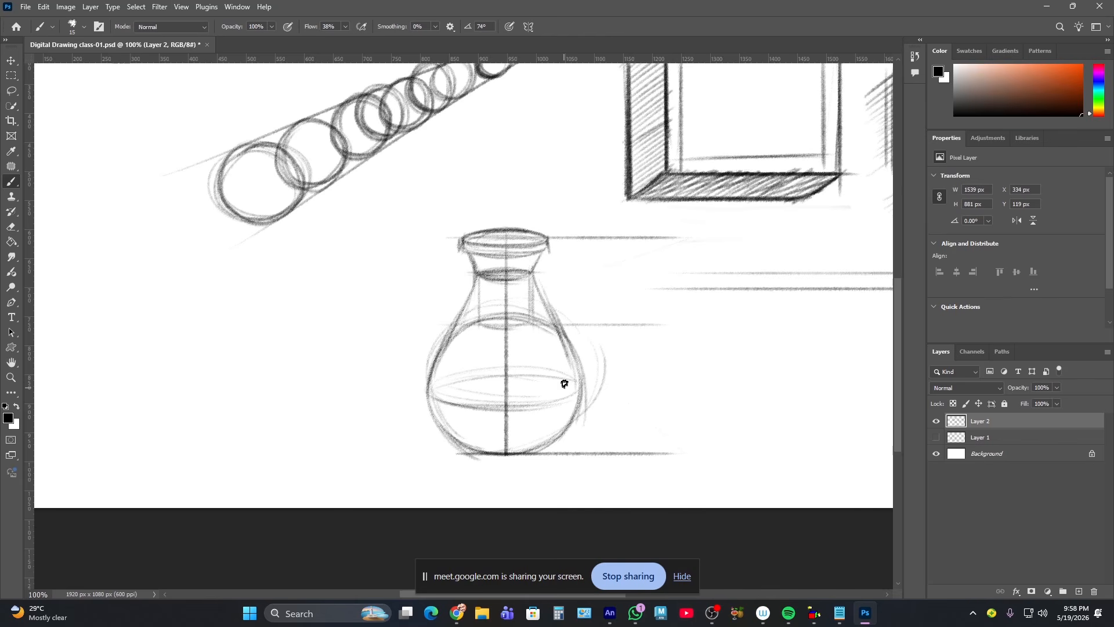
{"action": "mouse_move", "coordinate": [512, 442]}
{"action": "left_mouse_down"}
{"action": "mouse_move", "coordinate": [488, 448]}
{"action": "mouse_move", "coordinate": [523, 452]}
{"action": "mouse_move", "coordinate": [484, 450]}
{"action": "mouse_move", "coordinate": [533, 453]}
{"action": "mouse_move", "coordinate": [495, 454]}
{"action": "left_mouse_up"}
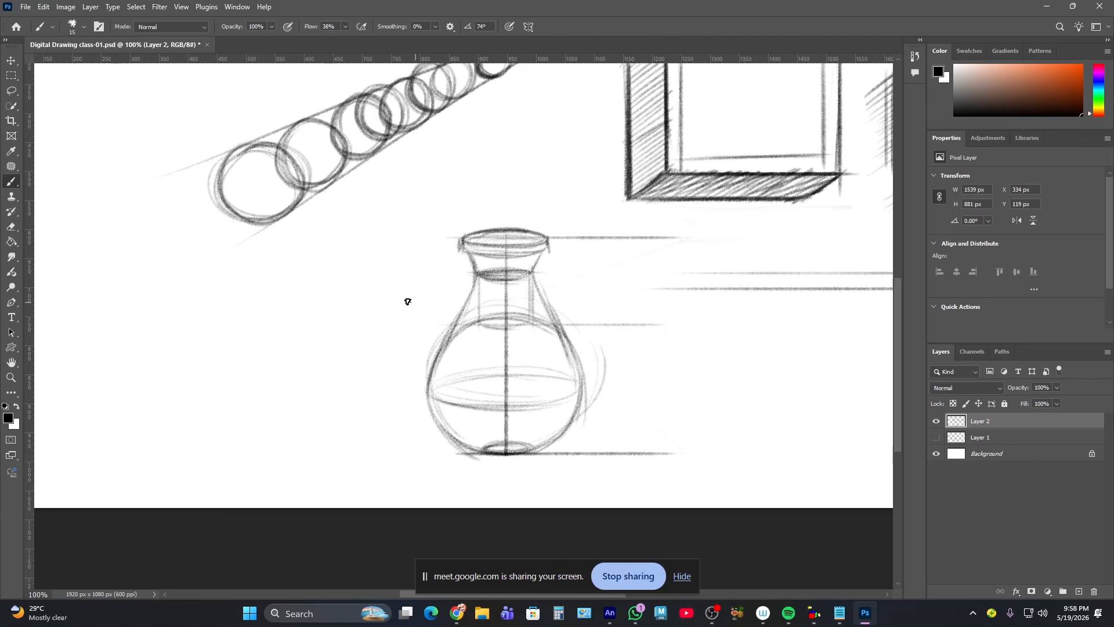
- Sketch loose curved strokes outside both sides of the vase, following the bulge of its body
{"action": "mouse_move", "coordinate": [453, 278]}
{"action": "left_mouse_down"}
{"action": "mouse_move", "coordinate": [409, 348]}
{"action": "mouse_move", "coordinate": [402, 406]}
{"action": "left_mouse_up"}
{"action": "left_click_drag", "start_coordinate": [438, 305], "coordinate": [406, 423]}
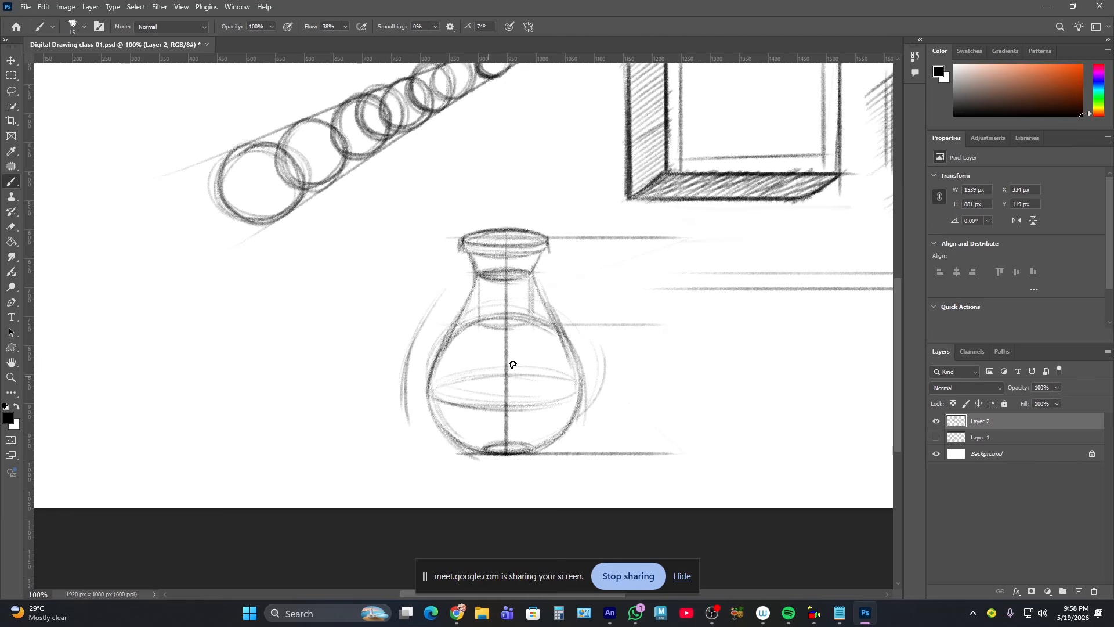
{"action": "left_click_drag", "start_coordinate": [587, 325], "coordinate": [584, 415]}
{"action": "mouse_move", "coordinate": [581, 301]}
{"action": "left_mouse_down"}
{"action": "mouse_move", "coordinate": [583, 417]}
{"action": "mouse_move", "coordinate": [571, 438]}
{"action": "left_mouse_up"}
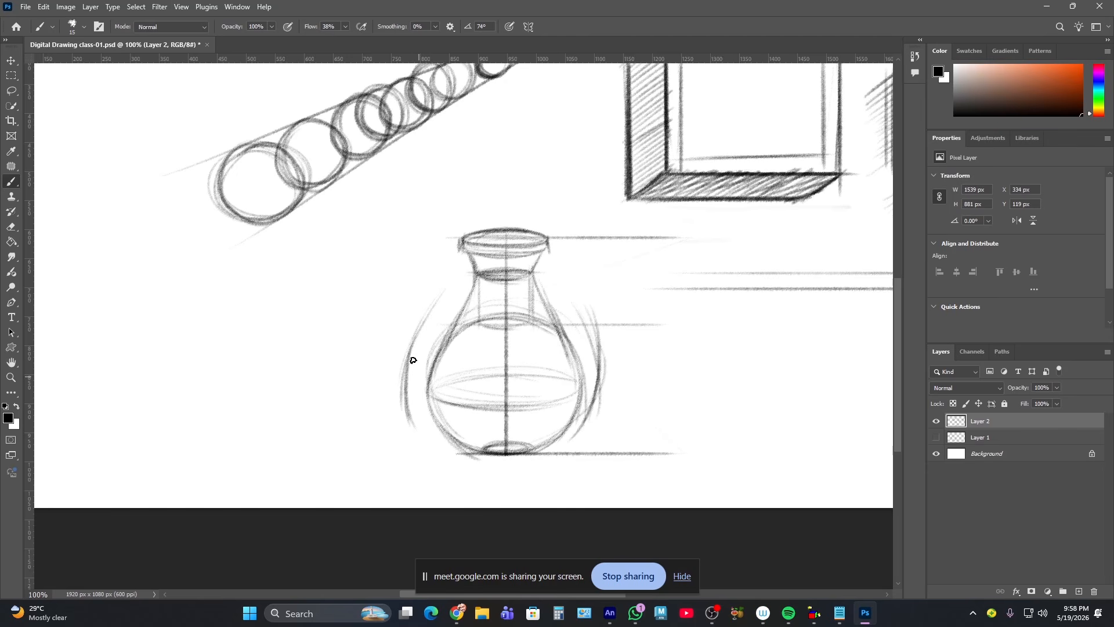
{"action": "left_click_drag", "start_coordinate": [406, 372], "coordinate": [430, 450]}
{"action": "left_click_drag", "start_coordinate": [589, 318], "coordinate": [582, 413]}
- Draw an arrow at the upper right of the vase pointing diagonally down toward its body as the light direction
{"action": "left_click_drag", "start_coordinate": [657, 238], "coordinate": [603, 293]}
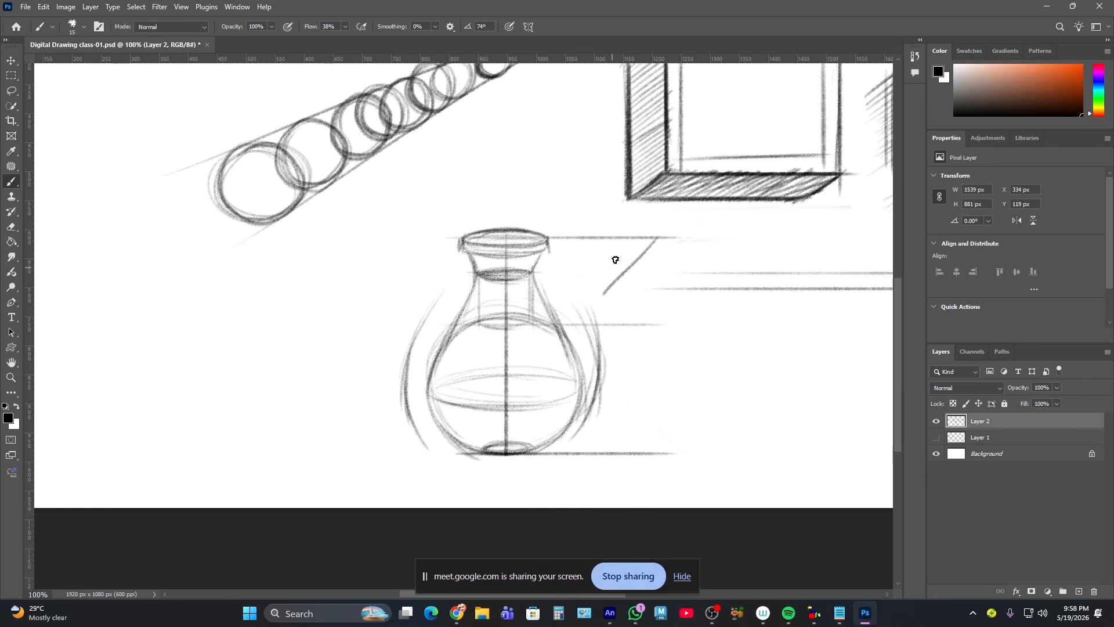
{"action": "left_click_drag", "start_coordinate": [615, 256], "coordinate": [604, 295]}
{"action": "left_click_drag", "start_coordinate": [603, 295], "coordinate": [648, 276]}
- Hatch the left side of the vase's body, neck and collar with diagonal strokes
{"action": "left_click_drag", "start_coordinate": [431, 398], "coordinate": [482, 336]}
{"action": "left_click_drag", "start_coordinate": [428, 378], "coordinate": [492, 314]}
{"action": "mouse_move", "coordinate": [439, 356]}
{"action": "left_mouse_down"}
{"action": "mouse_move", "coordinate": [494, 304]}
{"action": "mouse_move", "coordinate": [450, 339]}
{"action": "mouse_move", "coordinate": [495, 289]}
{"action": "mouse_move", "coordinate": [458, 318]}
{"action": "mouse_move", "coordinate": [492, 282]}
{"action": "left_mouse_up"}
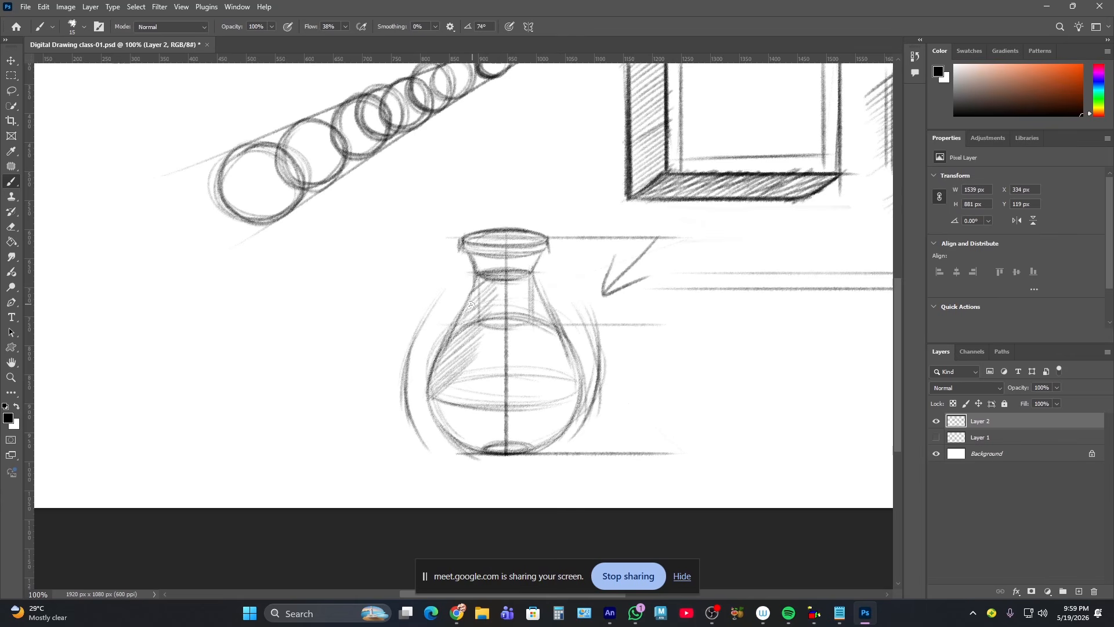
{"action": "left_click_drag", "start_coordinate": [491, 261], "coordinate": [470, 267]}
{"action": "mouse_move", "coordinate": [461, 444]}
{"action": "left_mouse_down"}
{"action": "mouse_move", "coordinate": [483, 448]}
{"action": "mouse_move", "coordinate": [499, 425]}
{"action": "mouse_move", "coordinate": [465, 451]}
{"action": "mouse_move", "coordinate": [490, 421]}
{"action": "mouse_move", "coordinate": [452, 443]}
{"action": "mouse_move", "coordinate": [487, 409]}
{"action": "mouse_move", "coordinate": [441, 434]}
{"action": "mouse_move", "coordinate": [476, 388]}
{"action": "mouse_move", "coordinate": [439, 400]}
{"action": "mouse_move", "coordinate": [441, 374]}
{"action": "mouse_move", "coordinate": [447, 387]}
{"action": "mouse_move", "coordinate": [481, 356]}
{"action": "mouse_move", "coordinate": [444, 402]}
{"action": "mouse_move", "coordinate": [494, 332]}
{"action": "mouse_move", "coordinate": [450, 363]}
{"action": "mouse_move", "coordinate": [485, 309]}
{"action": "left_mouse_up"}
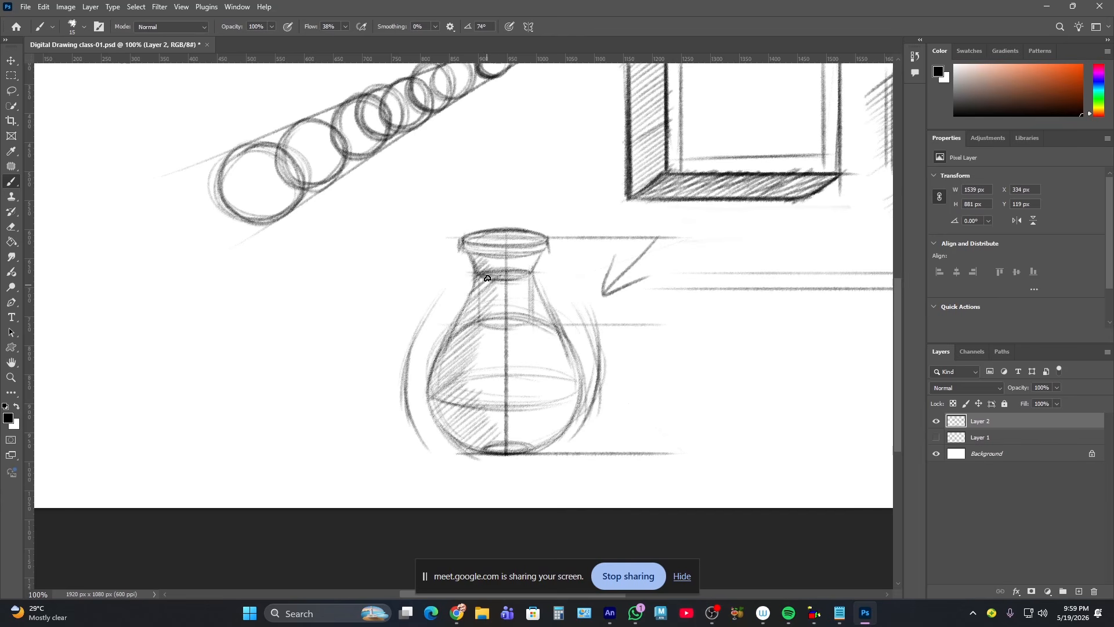
- Deepen the vase's left-side shadow with crosshatching over the body and darker strokes across the collar
{"action": "mouse_move", "coordinate": [477, 254]}
{"action": "left_mouse_down"}
{"action": "mouse_move", "coordinate": [504, 279]}
{"action": "mouse_move", "coordinate": [472, 302]}
{"action": "mouse_move", "coordinate": [481, 287]}
{"action": "mouse_move", "coordinate": [452, 340]}
{"action": "mouse_move", "coordinate": [485, 279]}
{"action": "mouse_move", "coordinate": [452, 353]}
{"action": "mouse_move", "coordinate": [489, 283]}
{"action": "left_mouse_up"}
{"action": "mouse_move", "coordinate": [477, 336]}
{"action": "left_mouse_down"}
{"action": "mouse_move", "coordinate": [458, 408]}
{"action": "mouse_move", "coordinate": [469, 329]}
{"action": "mouse_move", "coordinate": [469, 423]}
{"action": "mouse_move", "coordinate": [460, 343]}
{"action": "mouse_move", "coordinate": [463, 416]}
{"action": "mouse_move", "coordinate": [453, 347]}
{"action": "mouse_move", "coordinate": [463, 384]}
{"action": "mouse_move", "coordinate": [446, 380]}
{"action": "mouse_move", "coordinate": [456, 360]}
{"action": "mouse_move", "coordinate": [446, 411]}
{"action": "mouse_move", "coordinate": [454, 347]}
{"action": "mouse_move", "coordinate": [452, 421]}
{"action": "mouse_move", "coordinate": [432, 376]}
{"action": "mouse_move", "coordinate": [495, 361]}
{"action": "mouse_move", "coordinate": [480, 332]}
{"action": "mouse_move", "coordinate": [470, 377]}
{"action": "mouse_move", "coordinate": [467, 368]}
{"action": "mouse_move", "coordinate": [475, 354]}
{"action": "mouse_move", "coordinate": [481, 430]}
{"action": "mouse_move", "coordinate": [448, 407]}
{"action": "mouse_move", "coordinate": [452, 427]}
{"action": "mouse_move", "coordinate": [444, 402]}
{"action": "mouse_move", "coordinate": [478, 452]}
{"action": "mouse_move", "coordinate": [441, 408]}
{"action": "mouse_move", "coordinate": [469, 442]}
{"action": "mouse_move", "coordinate": [452, 406]}
{"action": "mouse_move", "coordinate": [489, 444]}
{"action": "mouse_move", "coordinate": [472, 414]}
{"action": "mouse_move", "coordinate": [450, 410]}
{"action": "mouse_move", "coordinate": [449, 365]}
{"action": "mouse_move", "coordinate": [480, 320]}
{"action": "mouse_move", "coordinate": [454, 340]}
{"action": "mouse_move", "coordinate": [436, 385]}
{"action": "mouse_move", "coordinate": [444, 346]}
{"action": "mouse_move", "coordinate": [459, 438]}
{"action": "left_mouse_up"}
{"action": "mouse_move", "coordinate": [481, 272]}
{"action": "left_mouse_down"}
{"action": "mouse_move", "coordinate": [490, 253]}
{"action": "mouse_move", "coordinate": [465, 251]}
{"action": "mouse_move", "coordinate": [530, 248]}
{"action": "left_mouse_up"}
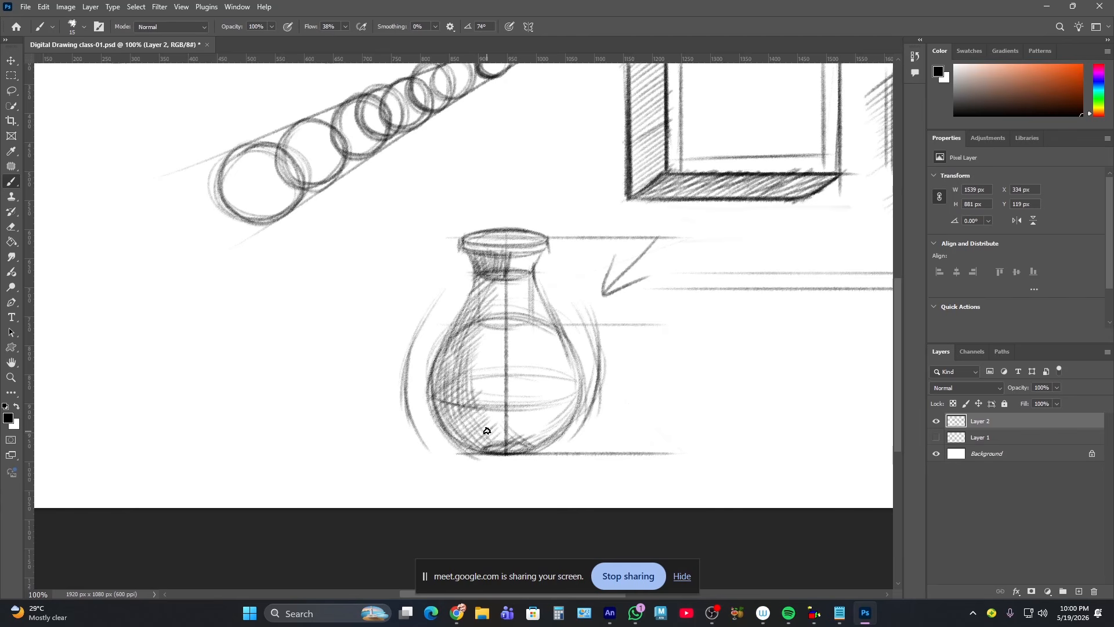
- Zoom in to 300% on the vase's rim and neck
{"action": "left_click", "coordinate": [11, 377]}
{"action": "left_click_drag", "start_coordinate": [489, 226], "coordinate": [529, 278]}
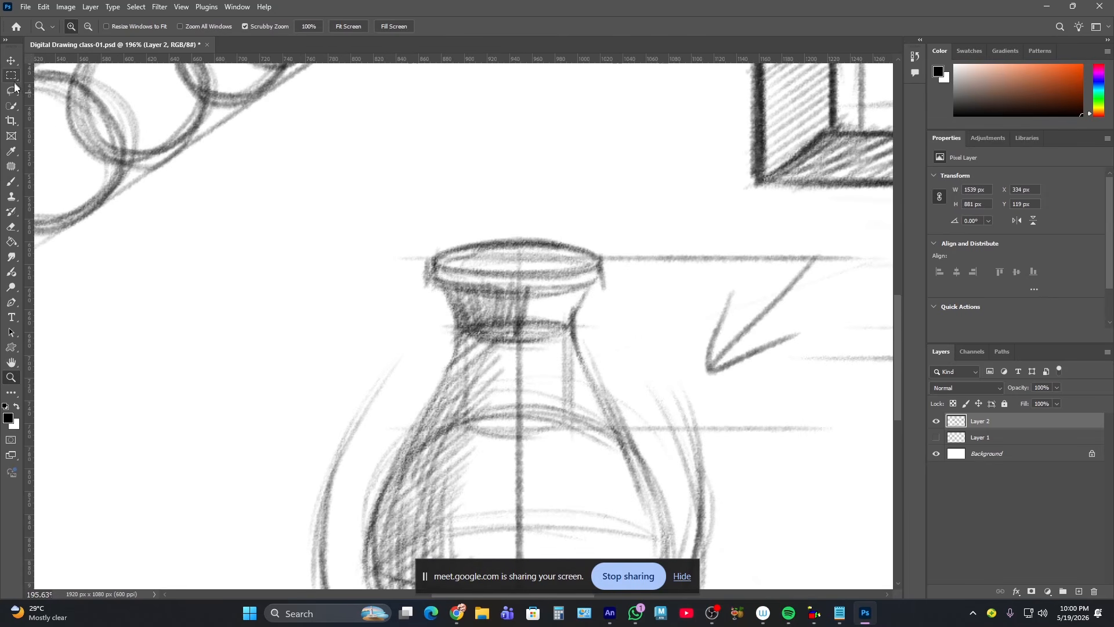
{"action": "left_click", "coordinate": [516, 296]}
{"action": "left_click", "coordinate": [517, 296]}
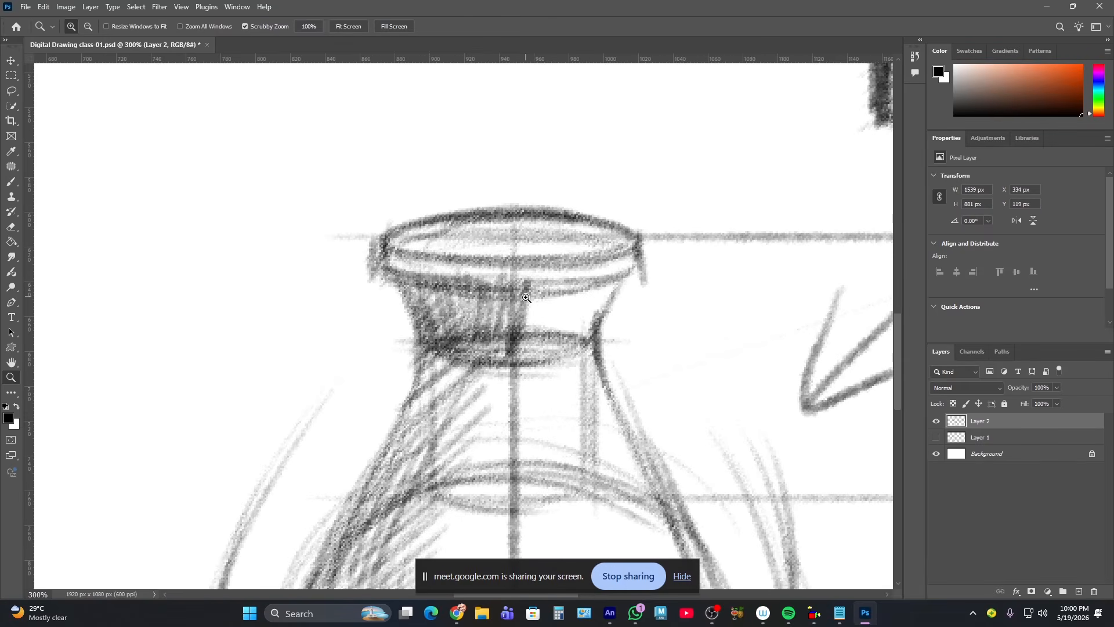
{"action": "right_click", "coordinate": [521, 300]}
{"action": "right_click", "coordinate": [682, 274]}
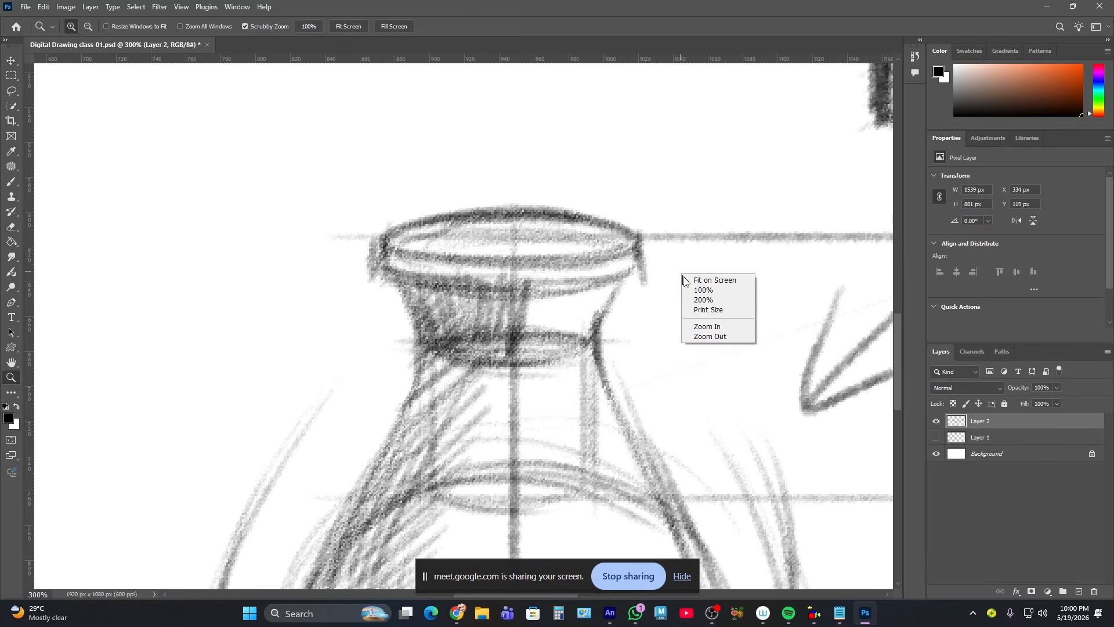
{"action": "right_click", "coordinate": [639, 297]}
{"action": "left_click", "coordinate": [638, 296]}
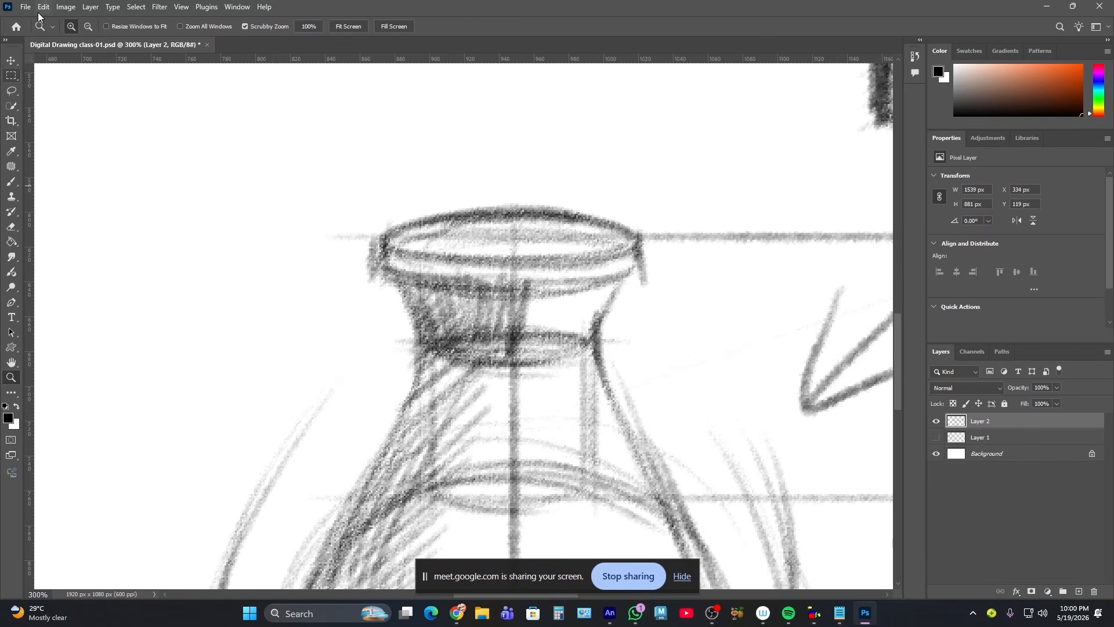
{"action": "left_click", "coordinate": [12, 60]}
{"action": "right_click", "coordinate": [349, 209]}
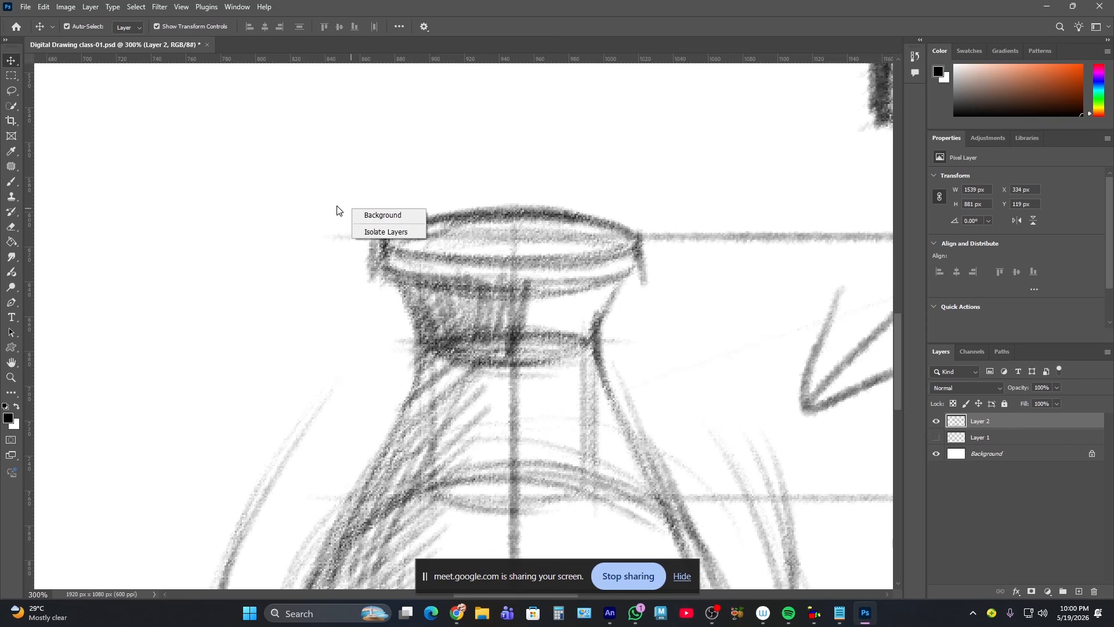
{"action": "left_click", "coordinate": [220, 231]}
- Switch the brush preset to Hard Round from the General Brushes
{"action": "left_click", "coordinate": [11, 182]}
{"action": "right_click", "coordinate": [266, 201]}
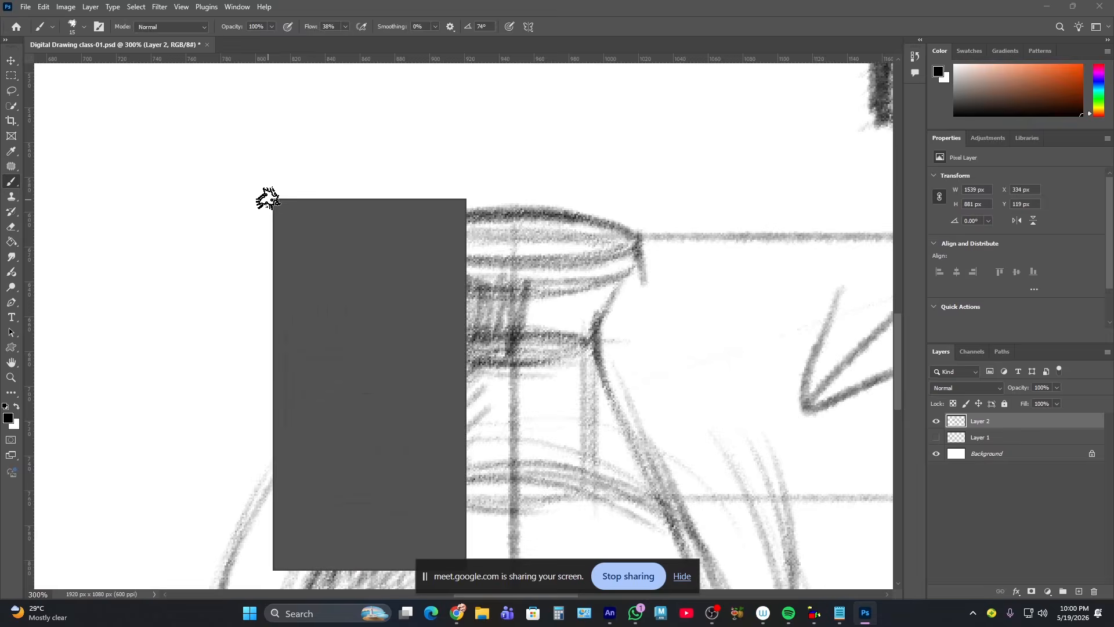
{"action": "scroll", "coordinate": [354, 409], "scroll_direction": "up", "scroll_amount": 1}
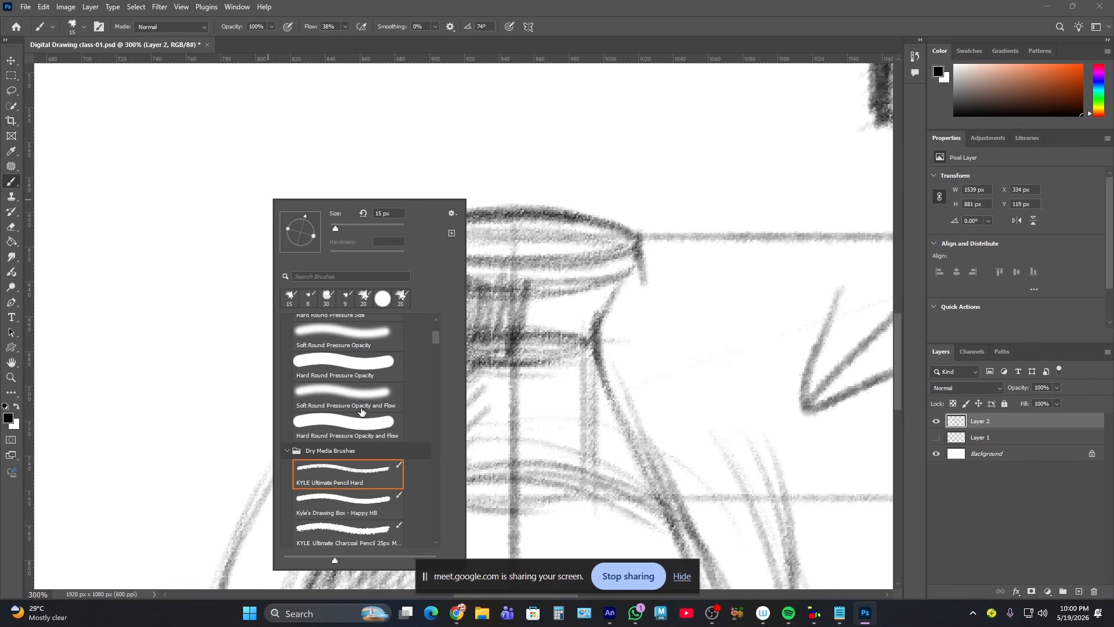
{"action": "scroll", "coordinate": [349, 385], "scroll_direction": "down", "scroll_amount": 6}
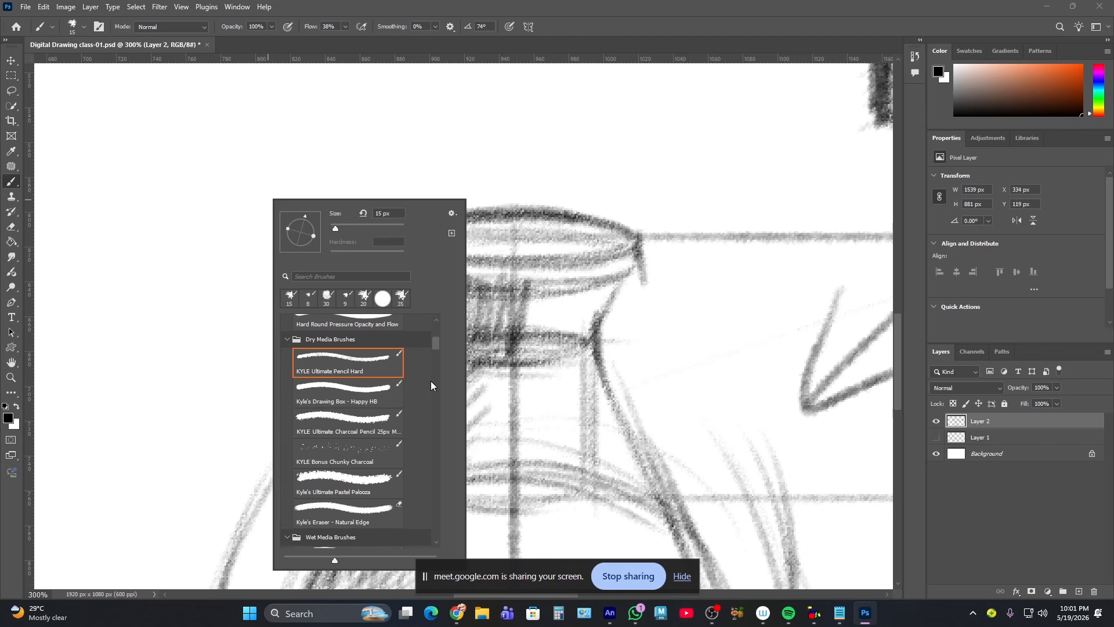
{"action": "scroll", "coordinate": [431, 381], "scroll_direction": "up", "scroll_amount": 12}
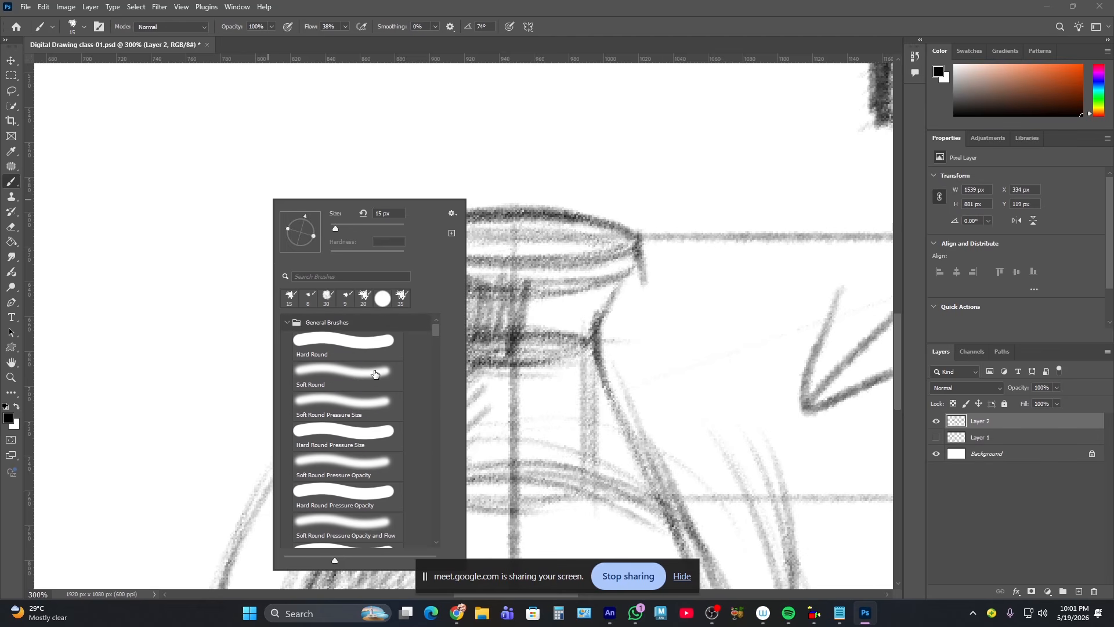
{"action": "scroll", "coordinate": [366, 347], "scroll_direction": "down", "scroll_amount": 1}
{"action": "left_click", "coordinate": [368, 330]}
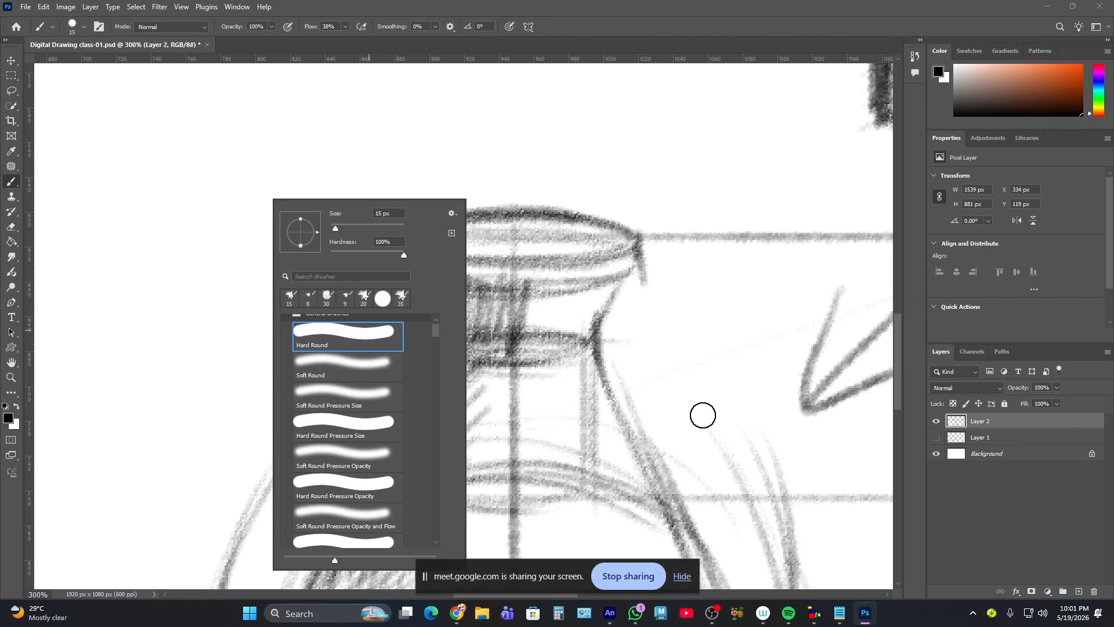
{"action": "left_click", "coordinate": [700, 413]}
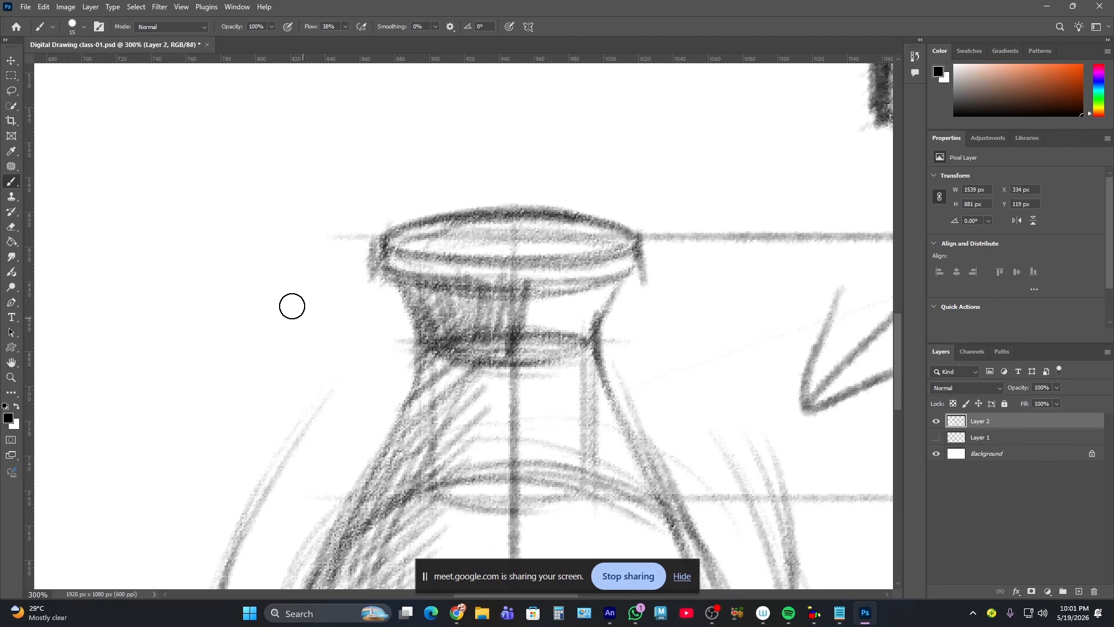
- Test a stroke beside the vase's neck, undo it, and reduce the brush size to 1 px
{"action": "left_click_drag", "start_coordinate": [277, 242], "coordinate": [304, 423]}
{"action": "key", "text": "ctrl+z"}
{"action": "key", "text": "bracketleft"}
{"action": "key", "text": "bracketleft"}
{"action": "key", "text": "bracketleft"}
- Choose the Kyle's Real Oils Round Flex Wet brush, test a vertical stroke beside the vase's neck and undo it
{"action": "left_click", "coordinate": [69, 26]}
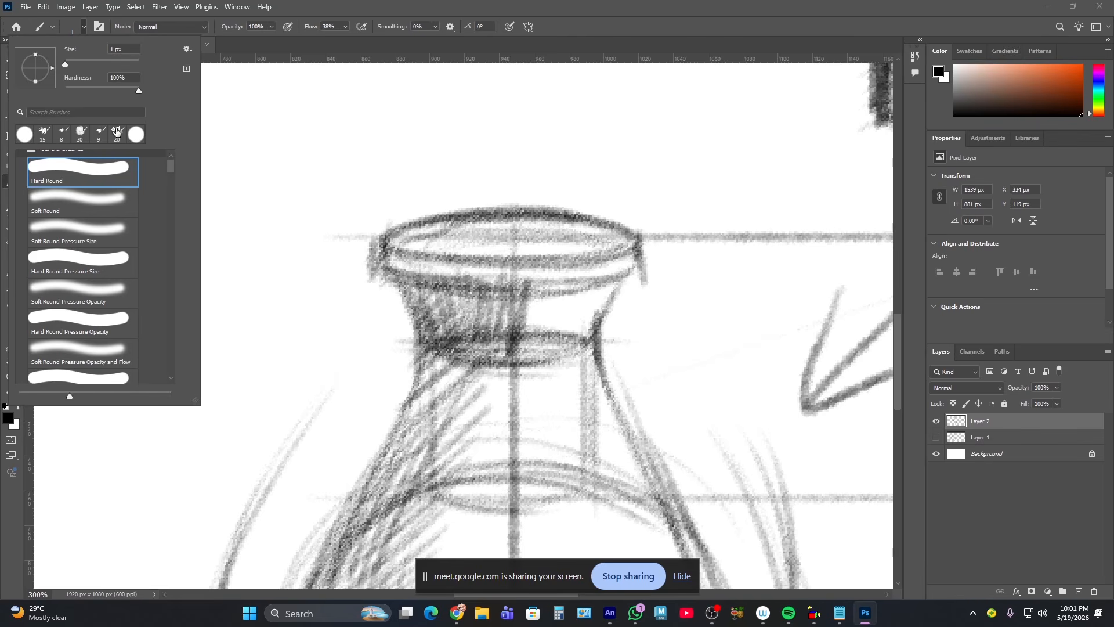
{"action": "left_click_drag", "start_coordinate": [168, 169], "coordinate": [169, 193]}
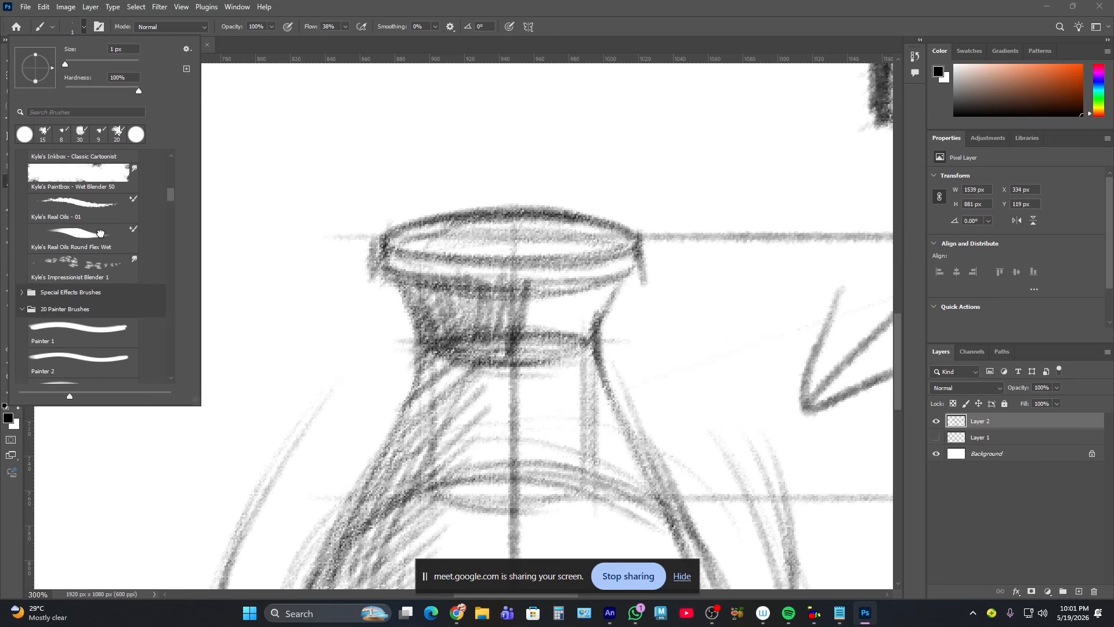
{"action": "left_click", "coordinate": [100, 233]}
{"action": "left_click_drag", "start_coordinate": [247, 250], "coordinate": [243, 386]}
{"action": "key", "text": "ctrl+z"}
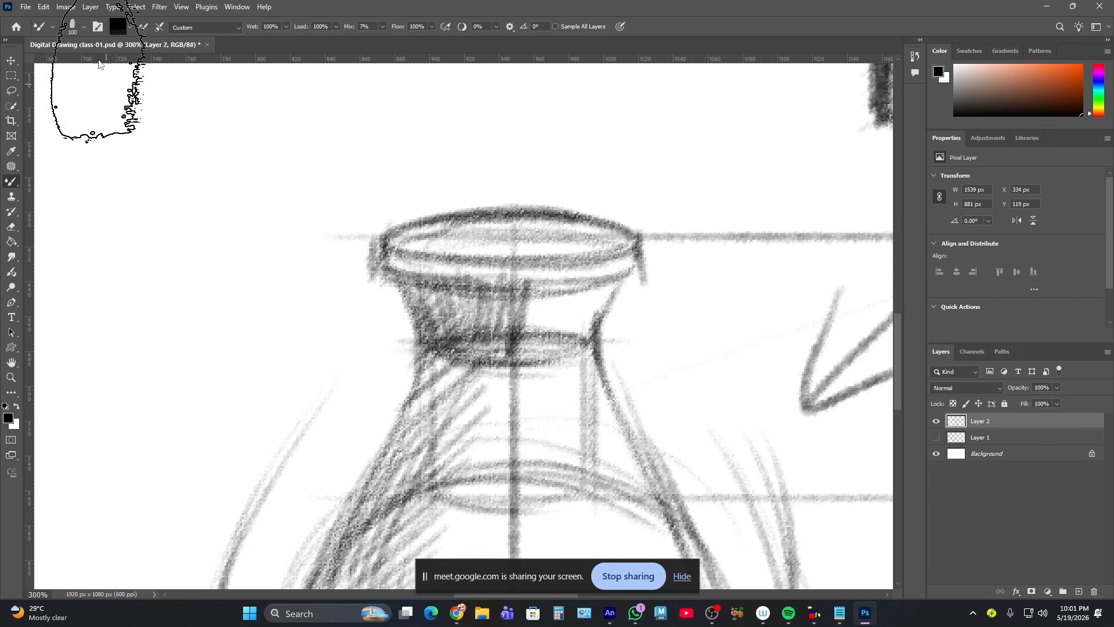
- Choose the Hard Round Pressure Size brush, test a stroke beside the vase's neck and undo it
{"action": "left_click", "coordinate": [82, 25]}
{"action": "left_click_drag", "start_coordinate": [170, 196], "coordinate": [169, 168]}
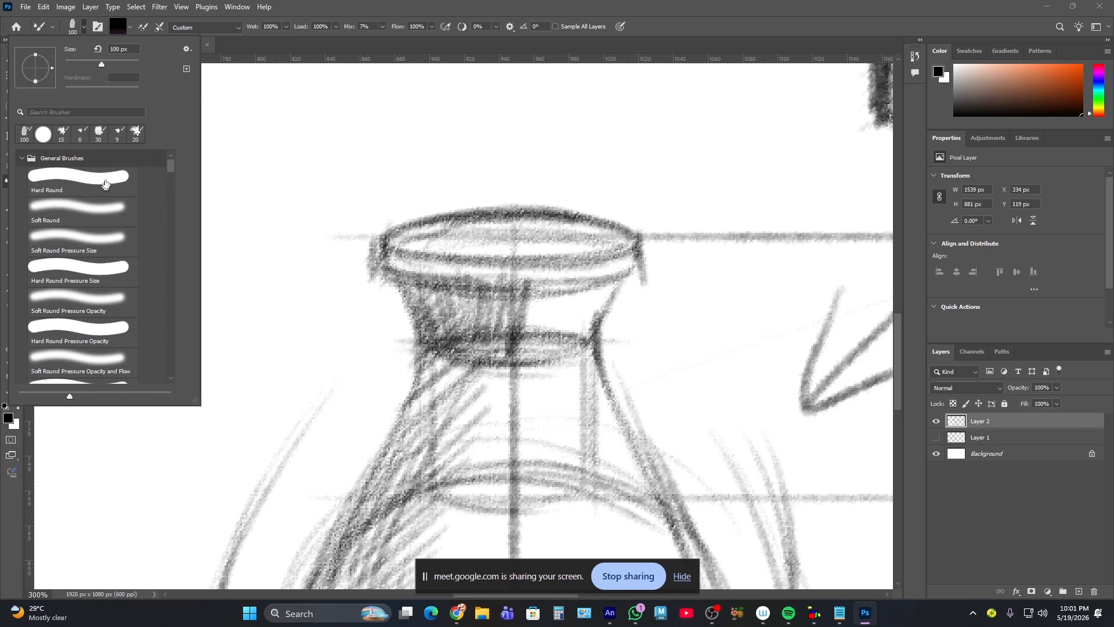
{"action": "left_click", "coordinate": [105, 184]}
{"action": "left_click", "coordinate": [98, 273]}
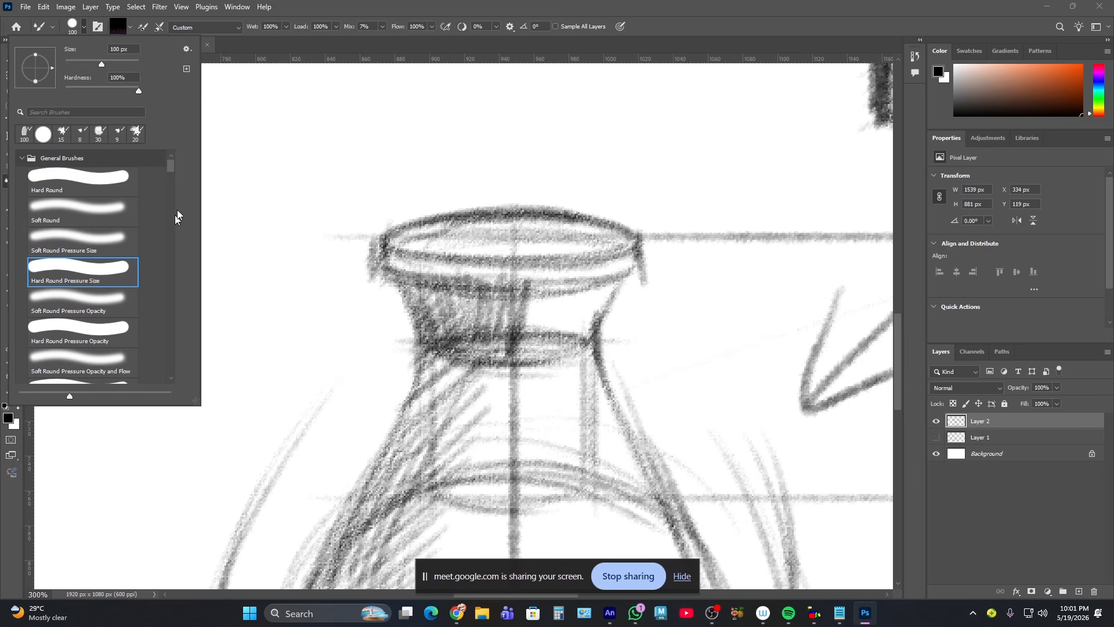
{"action": "left_click_drag", "start_coordinate": [255, 247], "coordinate": [264, 336]}
{"action": "key", "text": "ctrl+z"}
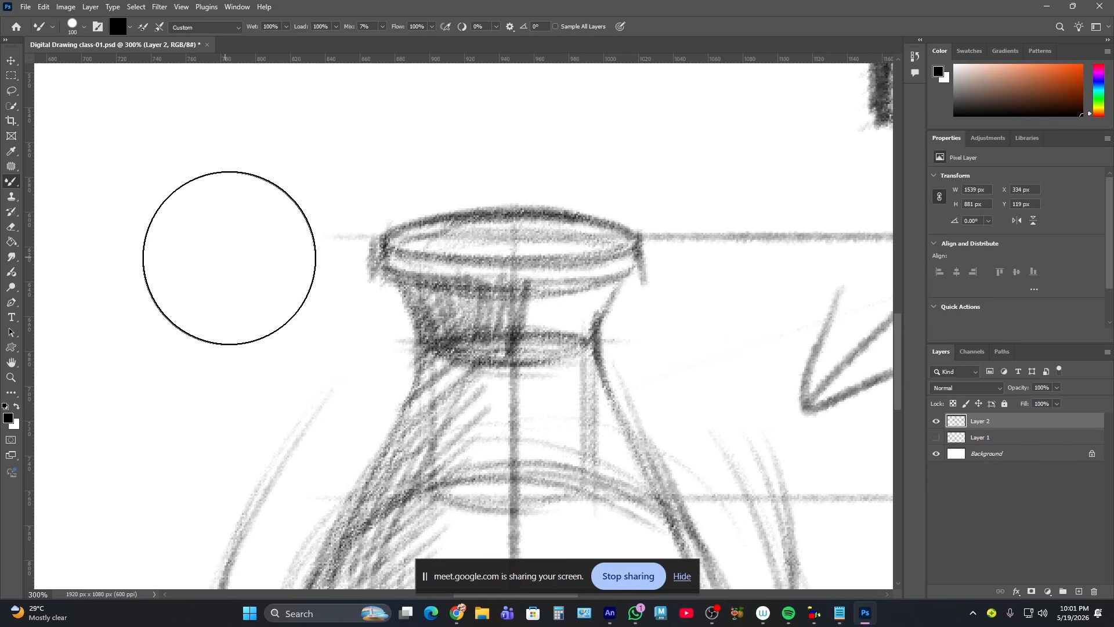
- Reduce the brush size from the test stroke's width to a fine 3 px for inking
{"action": "key", "text": "bracketleft"}
{"action": "key", "text": "bracketleft"}
{"action": "key", "text": "bracketleft"}
{"action": "key", "text": "bracketleft"}
{"action": "key", "text": "bracketleft"}
{"action": "key", "text": "bracketleft"}
{"action": "key", "text": "bracketleft"}
{"action": "key", "text": "bracketleft"}
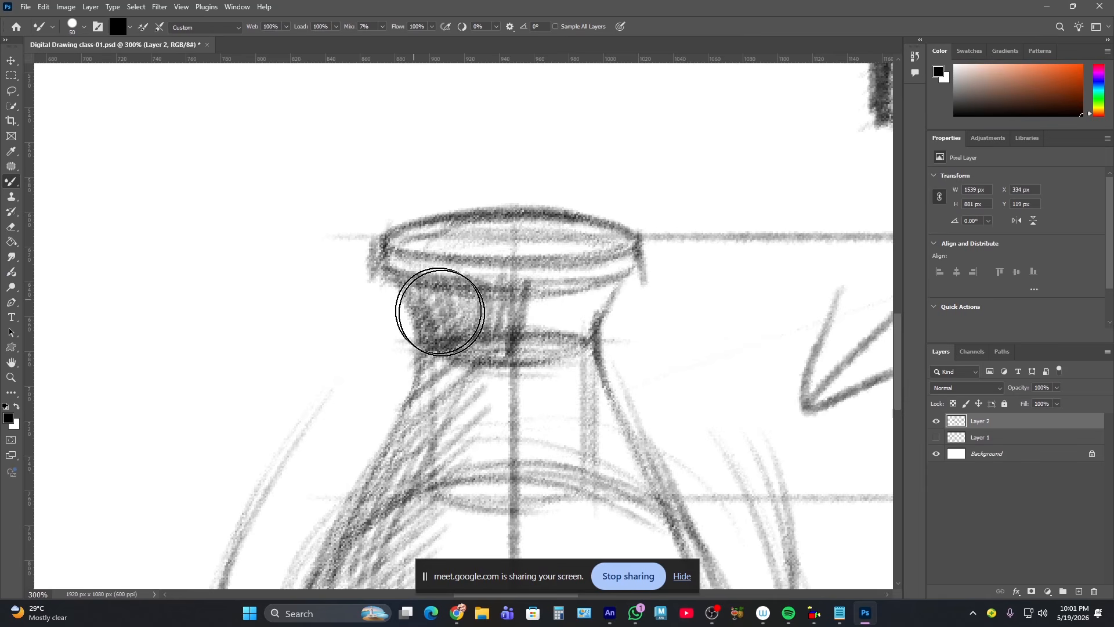
{"action": "key", "text": "bracketleft"}
{"action": "key", "text": "bracketleft"}
{"action": "key", "text": "bracketleft"}
{"action": "key", "text": "bracketleft"}
{"action": "key", "text": "bracketleft"}
{"action": "key", "text": "bracketleft"}
{"action": "key", "text": "bracketleft"}
{"action": "key", "text": "bracketleft"}
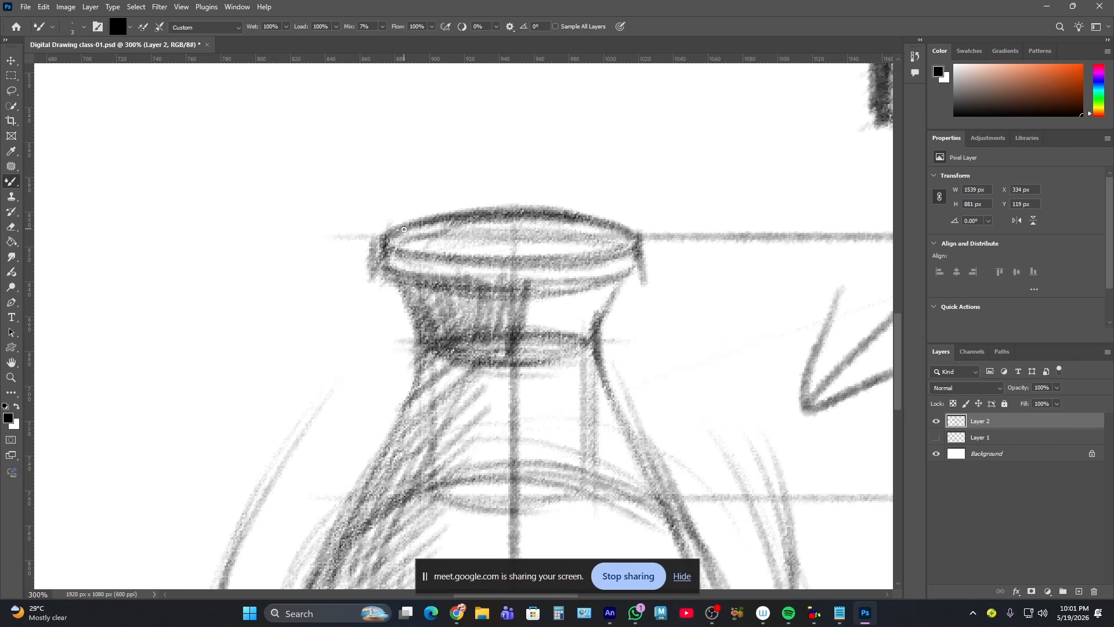
- Ink the upper-left curve of the vase's rim, add a new layer, and ink the rim's left edge on it with a 5 px brush
{"action": "left_click_drag", "start_coordinate": [389, 239], "coordinate": [445, 214]}
{"action": "left_click", "coordinate": [1079, 595]}
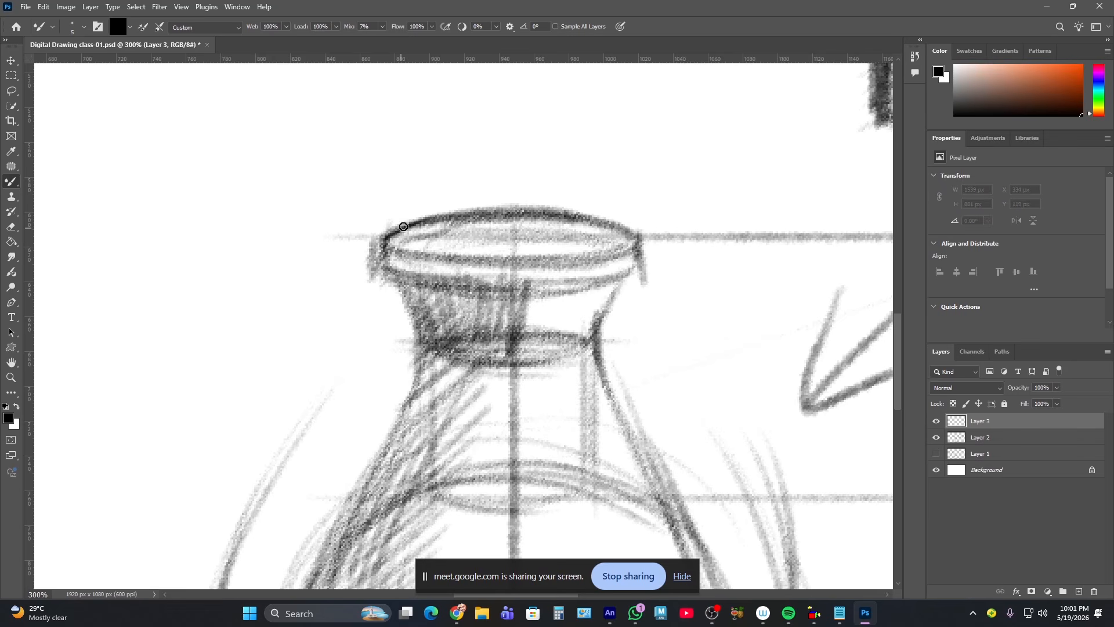
{"action": "mouse_move", "coordinate": [406, 225]}
{"action": "left_mouse_down"}
{"action": "mouse_move", "coordinate": [381, 268]}
{"action": "mouse_move", "coordinate": [483, 251]}
{"action": "left_mouse_up"}
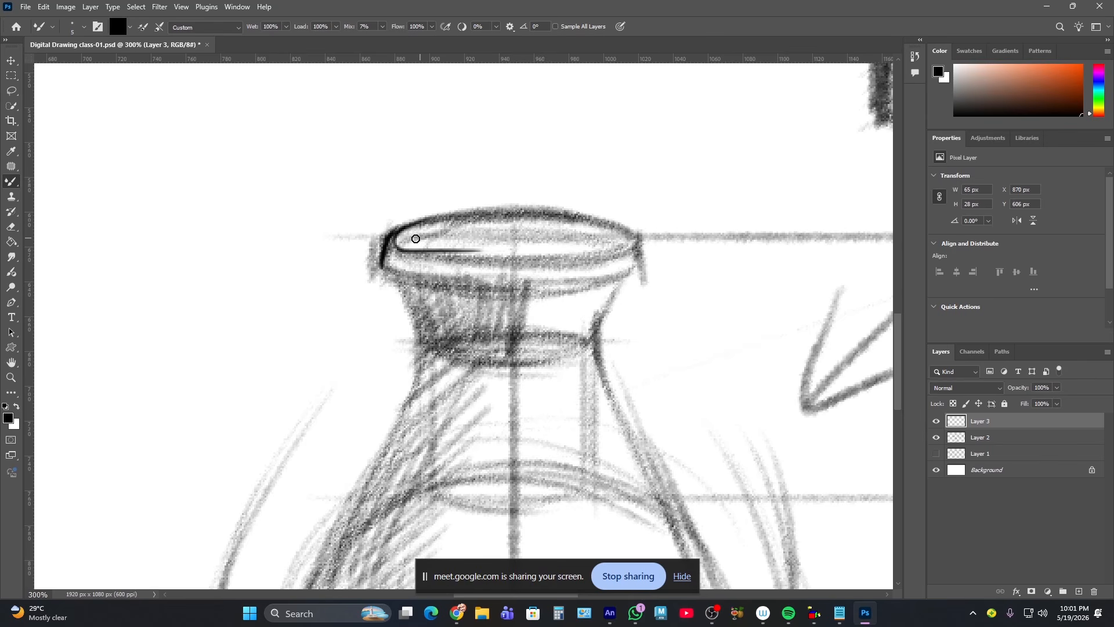
- Undo the inner rim stroke and ink the vase mouth's inner ellipse along its left, right and lower curves
{"action": "key", "text": "super"}
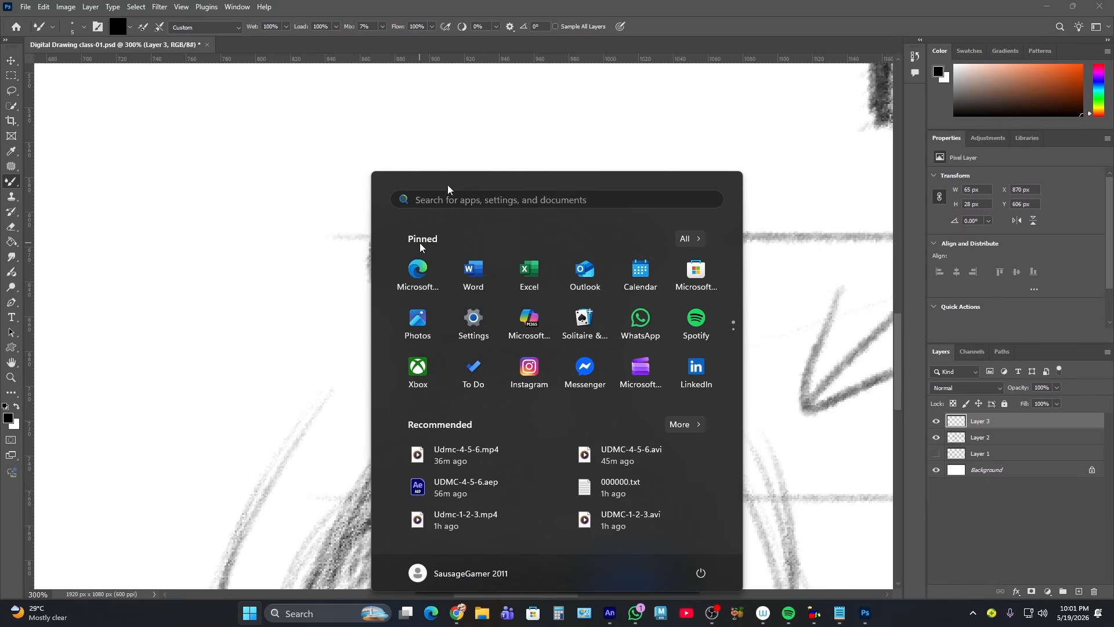
{"action": "key", "text": "Escape"}
{"action": "key", "text": "ctrl+z"}
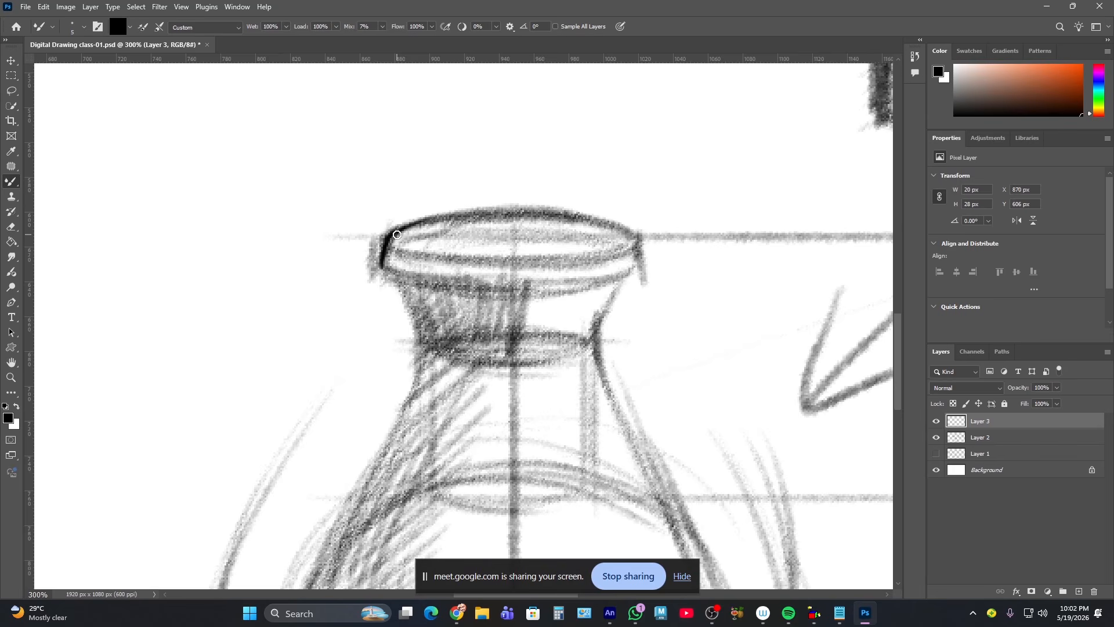
{"action": "left_click_drag", "start_coordinate": [397, 234], "coordinate": [478, 256]}
{"action": "key", "text": "ctrl+z"}
{"action": "mouse_move", "coordinate": [400, 232]}
{"action": "left_mouse_down"}
{"action": "mouse_move", "coordinate": [401, 244]}
{"action": "mouse_move", "coordinate": [463, 255]}
{"action": "left_mouse_up"}
{"action": "key", "text": "ctrl+z"}
{"action": "left_click_drag", "start_coordinate": [400, 231], "coordinate": [449, 253]}
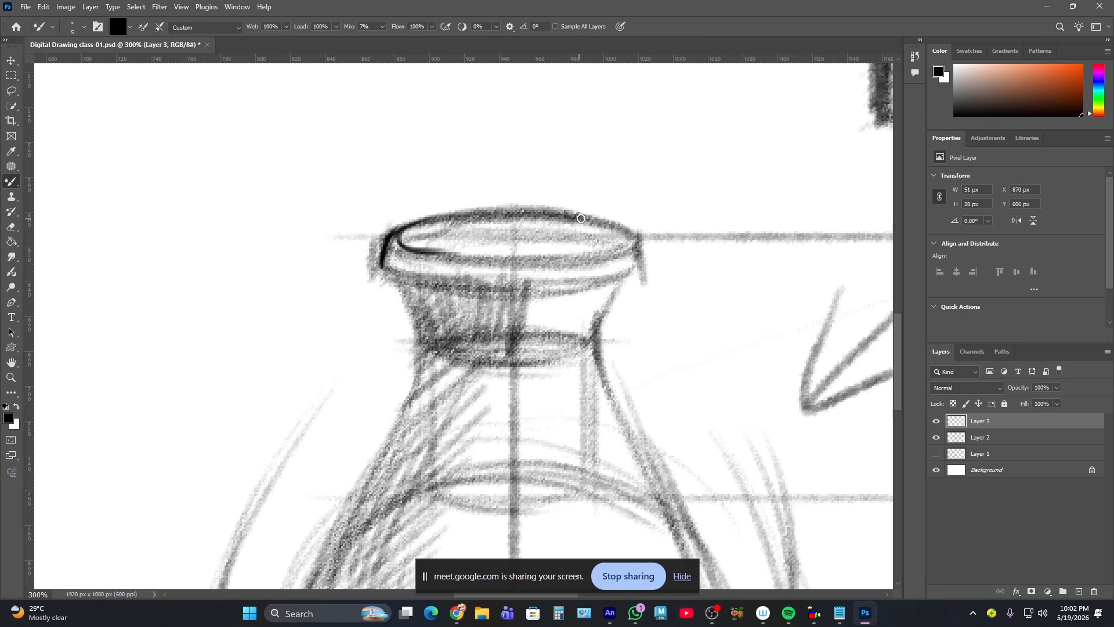
{"action": "mouse_move", "coordinate": [581, 219]}
{"action": "left_mouse_down"}
{"action": "mouse_move", "coordinate": [635, 240]}
{"action": "mouse_move", "coordinate": [597, 259]}
{"action": "left_mouse_up"}
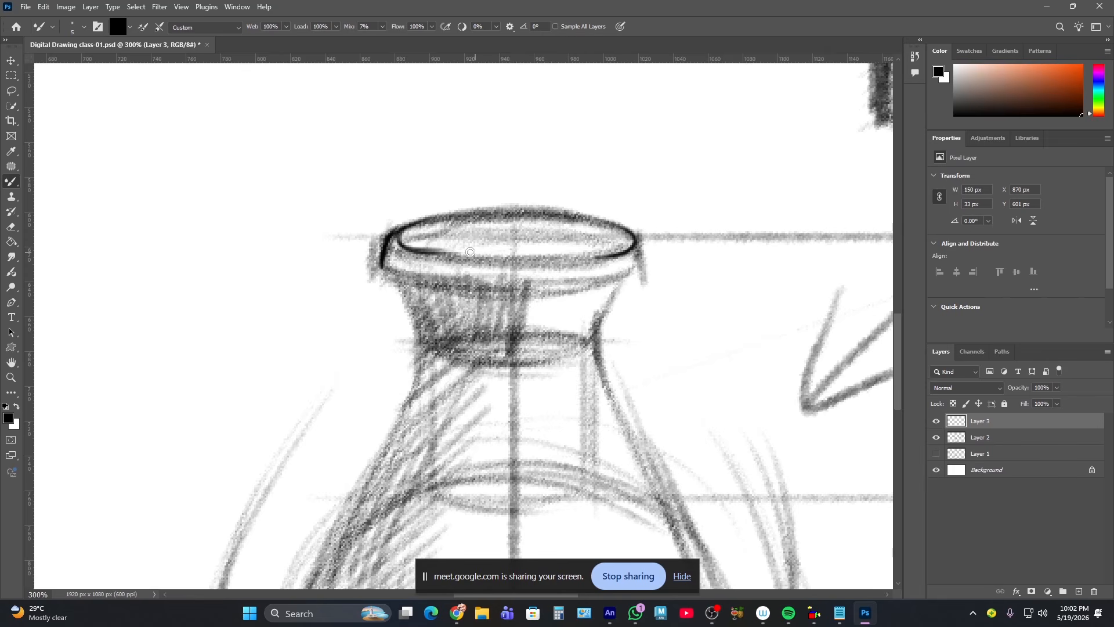
{"action": "mouse_move", "coordinate": [414, 250]}
{"action": "left_mouse_down"}
{"action": "mouse_move", "coordinate": [494, 252]}
{"action": "mouse_move", "coordinate": [423, 251]}
{"action": "mouse_move", "coordinate": [469, 257]}
{"action": "left_mouse_up"}
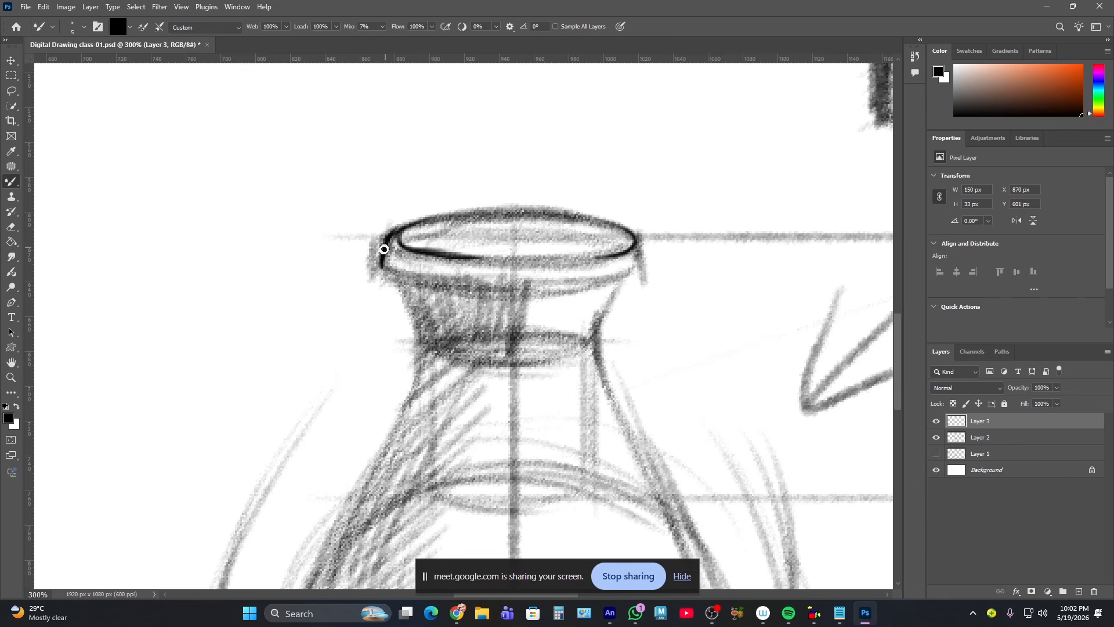
- Ink the right side and lower edge of the rim's band, undoing and redrawing strokes that stray from the sketch
{"action": "mouse_move", "coordinate": [383, 249]}
{"action": "left_mouse_down"}
{"action": "mouse_move", "coordinate": [407, 277]}
{"action": "mouse_move", "coordinate": [398, 279]}
{"action": "mouse_move", "coordinate": [473, 289]}
{"action": "left_mouse_up"}
{"action": "key", "text": "ctrl+z"}
{"action": "mouse_move", "coordinate": [632, 237]}
{"action": "left_mouse_down"}
{"action": "mouse_move", "coordinate": [633, 270]}
{"action": "mouse_move", "coordinate": [523, 289]}
{"action": "left_mouse_up"}
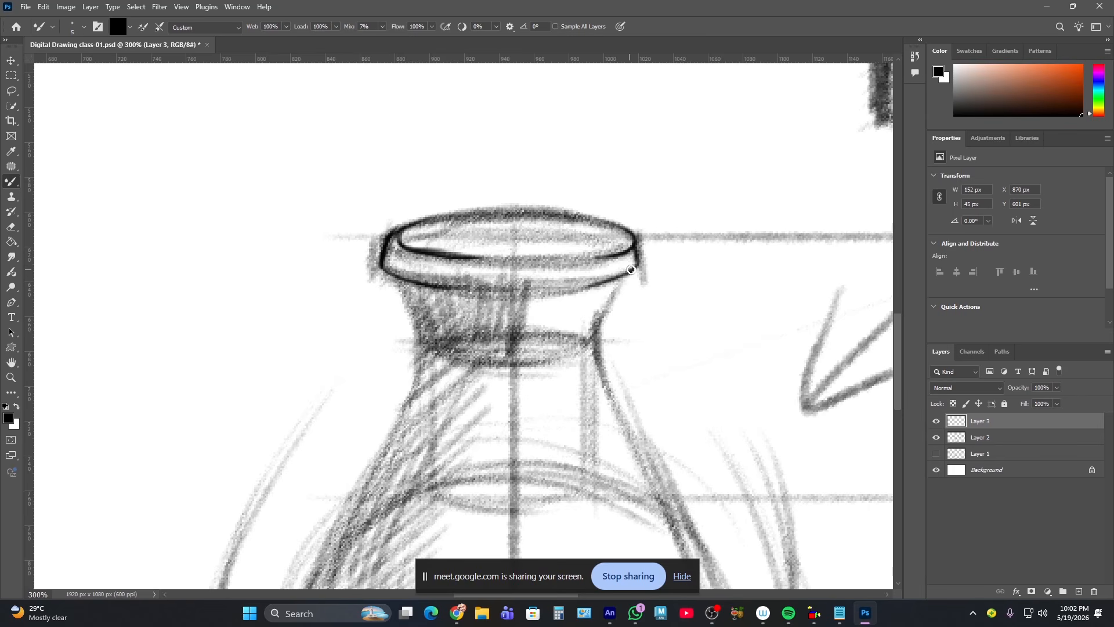
{"action": "key", "text": "ctrl+z"}
{"action": "key", "text": "ctrl+z"}
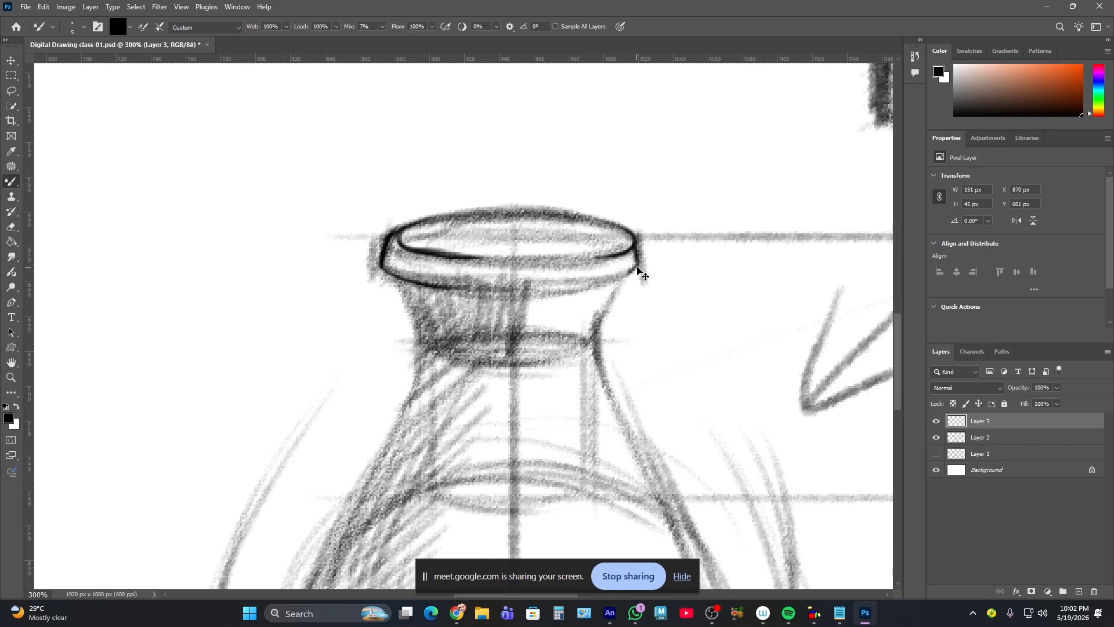
{"action": "mouse_move", "coordinate": [635, 251]}
{"action": "left_mouse_down"}
{"action": "mouse_move", "coordinate": [636, 267]}
{"action": "mouse_move", "coordinate": [580, 284]}
{"action": "mouse_move", "coordinate": [481, 290]}
{"action": "left_mouse_up"}
{"action": "mouse_move", "coordinate": [386, 266]}
{"action": "left_mouse_down"}
{"action": "mouse_move", "coordinate": [435, 285]}
{"action": "mouse_move", "coordinate": [408, 276]}
{"action": "mouse_move", "coordinate": [475, 278]}
{"action": "left_mouse_up"}
- Hatch the left end of the rim's band and reinforce the outline of the vase's mouth
{"action": "mouse_move", "coordinate": [390, 241]}
{"action": "left_mouse_down"}
{"action": "mouse_move", "coordinate": [384, 272]}
{"action": "mouse_move", "coordinate": [400, 277]}
{"action": "left_mouse_up"}
{"action": "left_click_drag", "start_coordinate": [469, 262], "coordinate": [481, 258]}
{"action": "mouse_move", "coordinate": [407, 248]}
{"action": "left_mouse_down"}
{"action": "mouse_move", "coordinate": [478, 226]}
{"action": "mouse_move", "coordinate": [481, 211]}
{"action": "mouse_move", "coordinate": [407, 234]}
{"action": "mouse_move", "coordinate": [545, 214]}
{"action": "mouse_move", "coordinate": [543, 224]}
{"action": "mouse_move", "coordinate": [516, 219]}
{"action": "mouse_move", "coordinate": [638, 239]}
{"action": "left_mouse_up"}
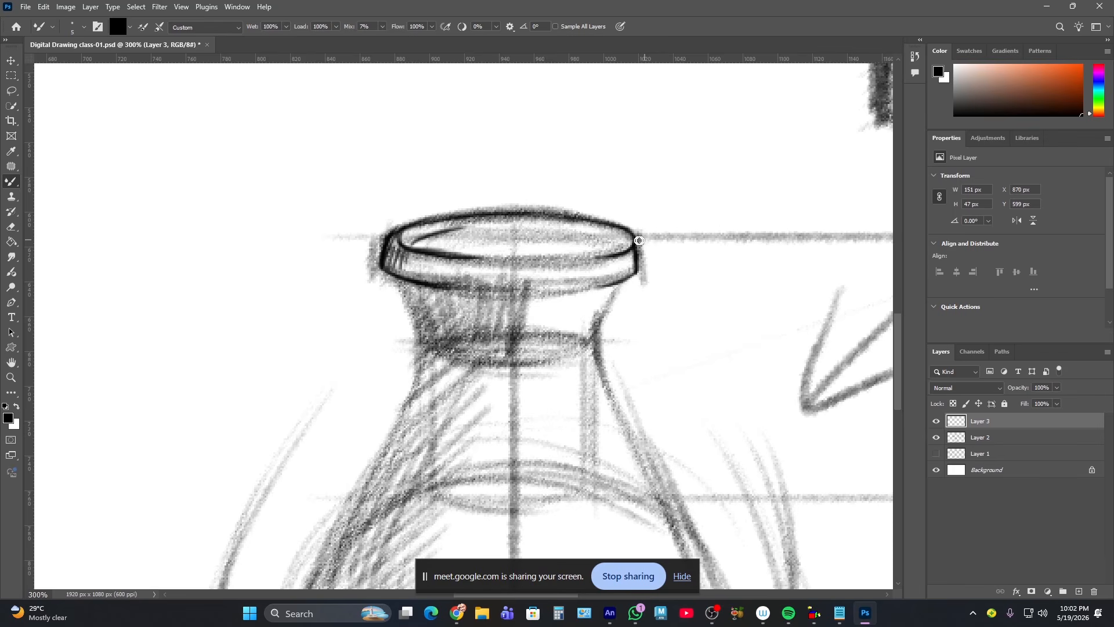
- Ink both curved sides of the vase's neck and darken the lower edge of the rim above it
{"action": "left_click_drag", "start_coordinate": [504, 342], "coordinate": [542, 298]}
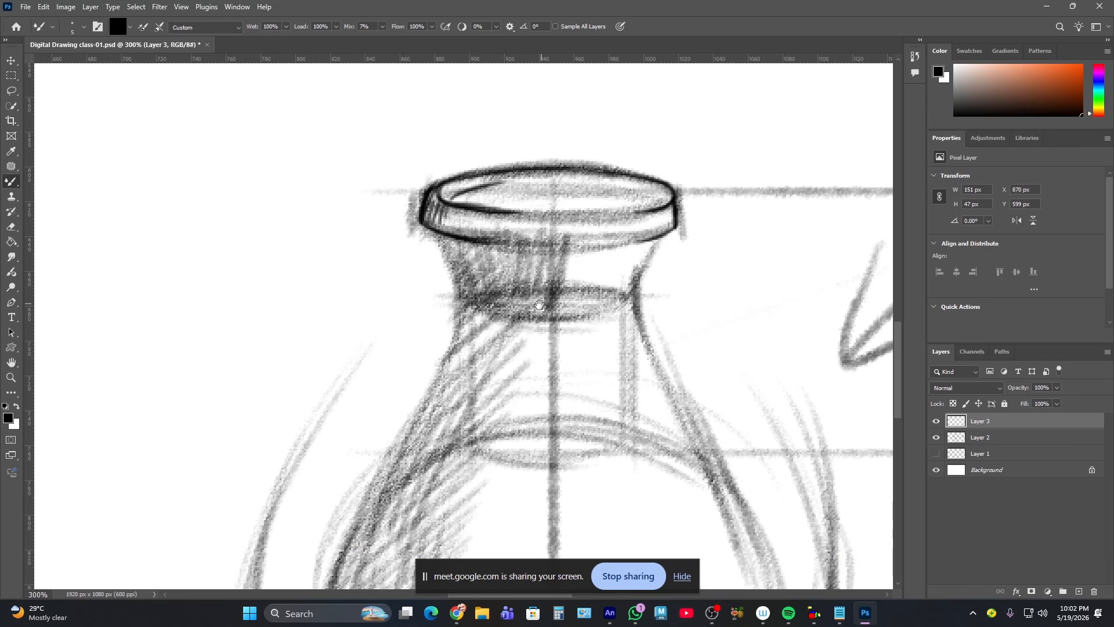
{"action": "mouse_move", "coordinate": [456, 277]}
{"action": "left_mouse_down"}
{"action": "mouse_move", "coordinate": [430, 237]}
{"action": "mouse_move", "coordinate": [449, 262]}
{"action": "mouse_move", "coordinate": [457, 329]}
{"action": "left_mouse_up"}
{"action": "key", "text": "ctrl+z"}
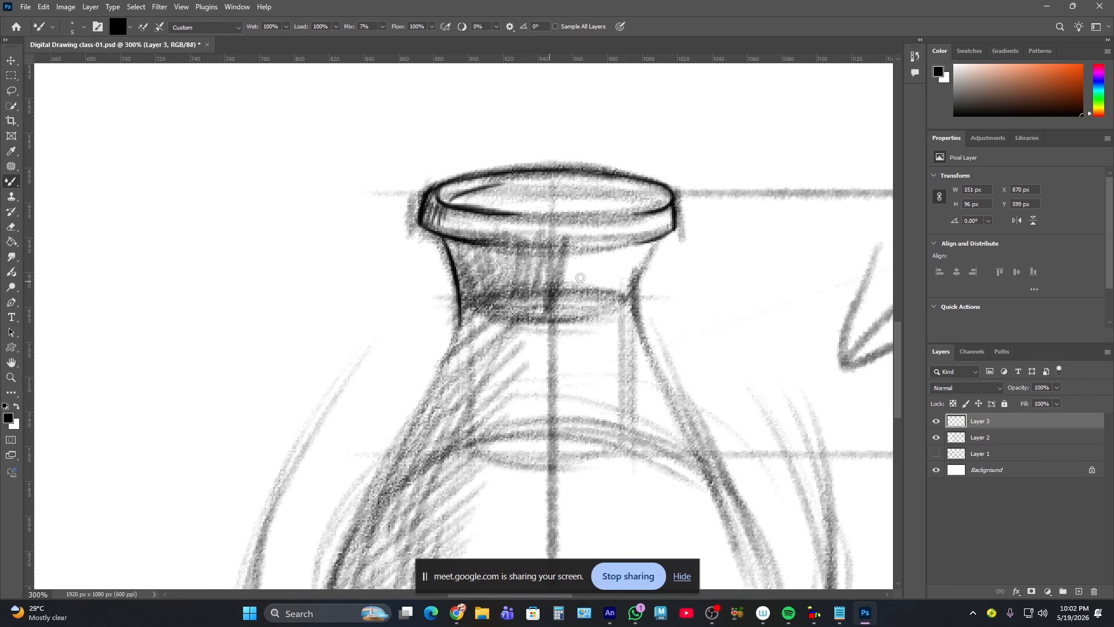
{"action": "mouse_move", "coordinate": [654, 239]}
{"action": "left_mouse_down"}
{"action": "mouse_move", "coordinate": [636, 309]}
{"action": "mouse_move", "coordinate": [641, 339]}
{"action": "left_mouse_up"}
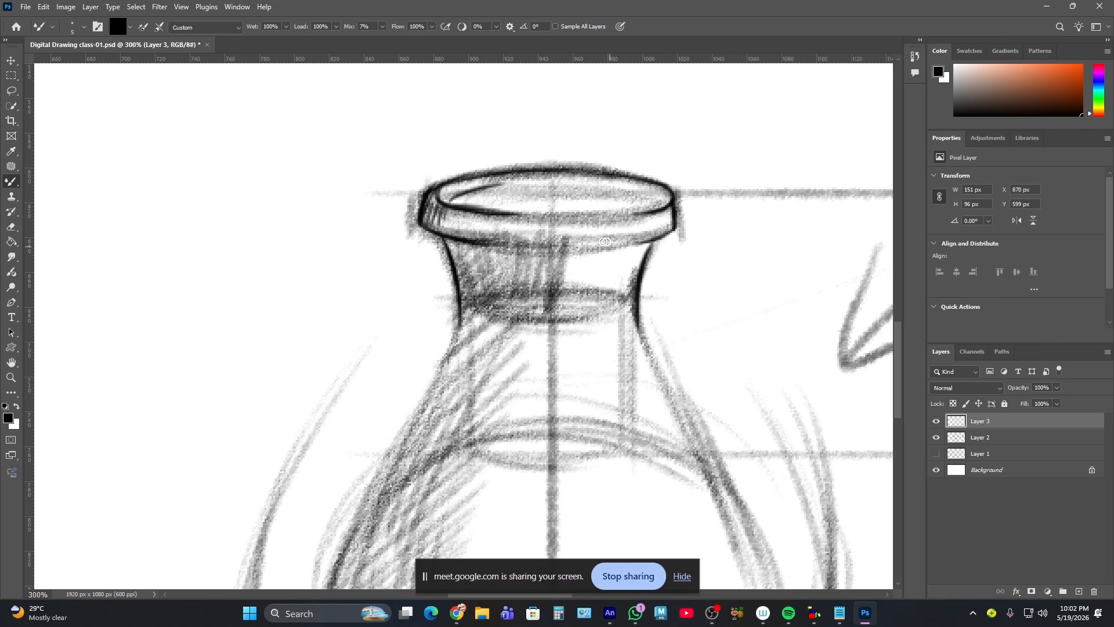
{"action": "left_click_drag", "start_coordinate": [471, 243], "coordinate": [612, 243]}
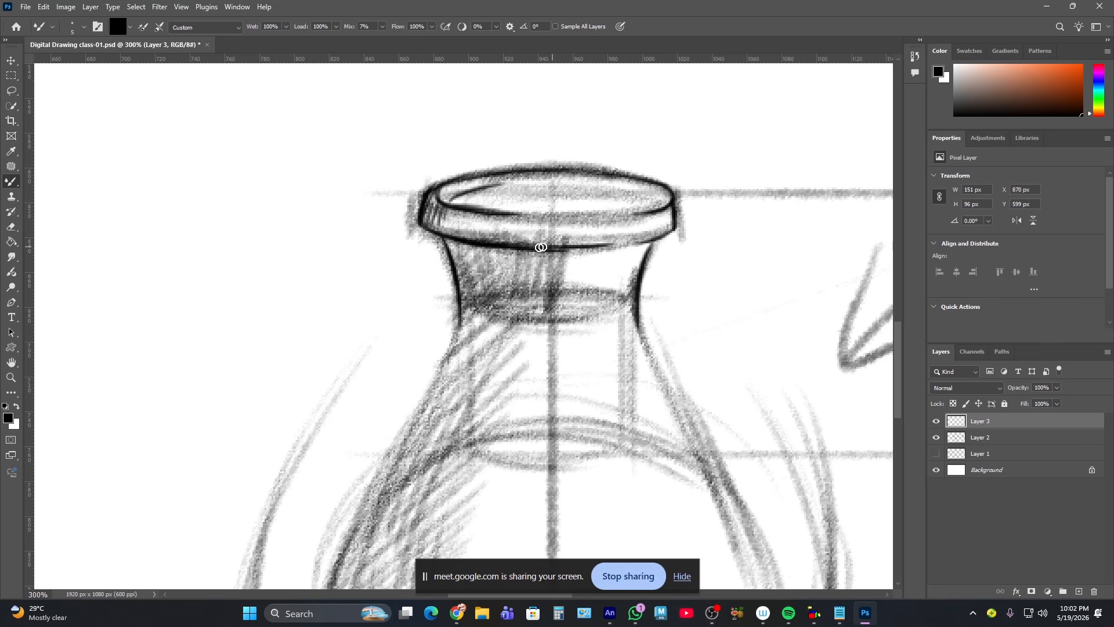
- Zoom out to review the whole vase with its inked rim and neck
{"action": "scroll", "coordinate": [423, 316], "scroll_direction": "down", "scroll_amount": 2}
{"action": "left_click", "coordinate": [11, 377]}
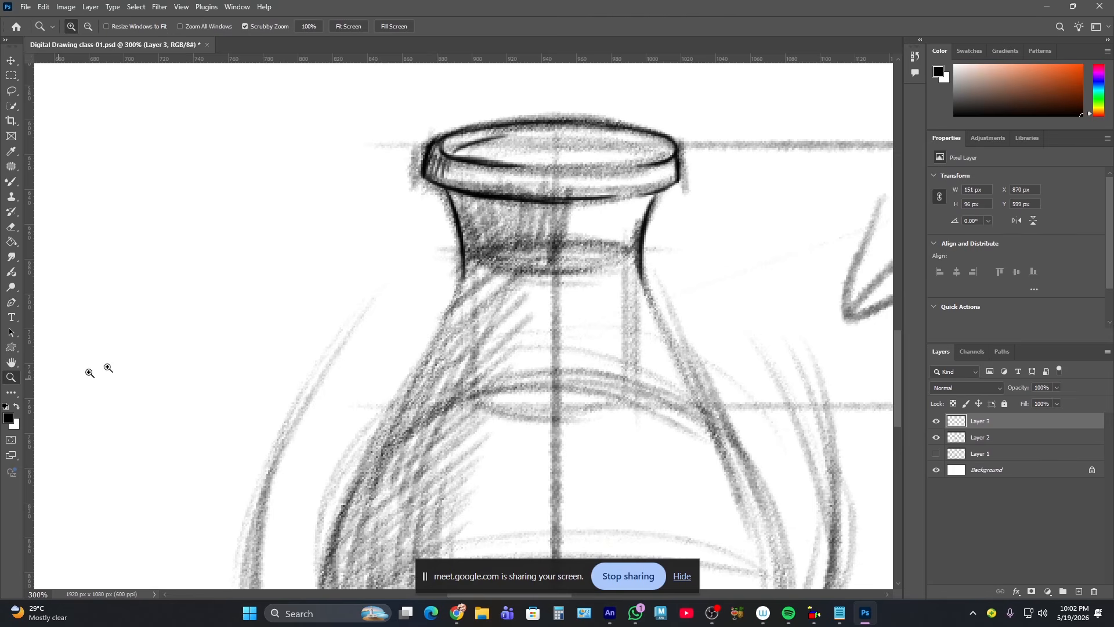
{"action": "left_click_drag", "start_coordinate": [493, 322], "coordinate": [425, 307]}
{"action": "left_click_drag", "start_coordinate": [452, 354], "coordinate": [470, 335]}
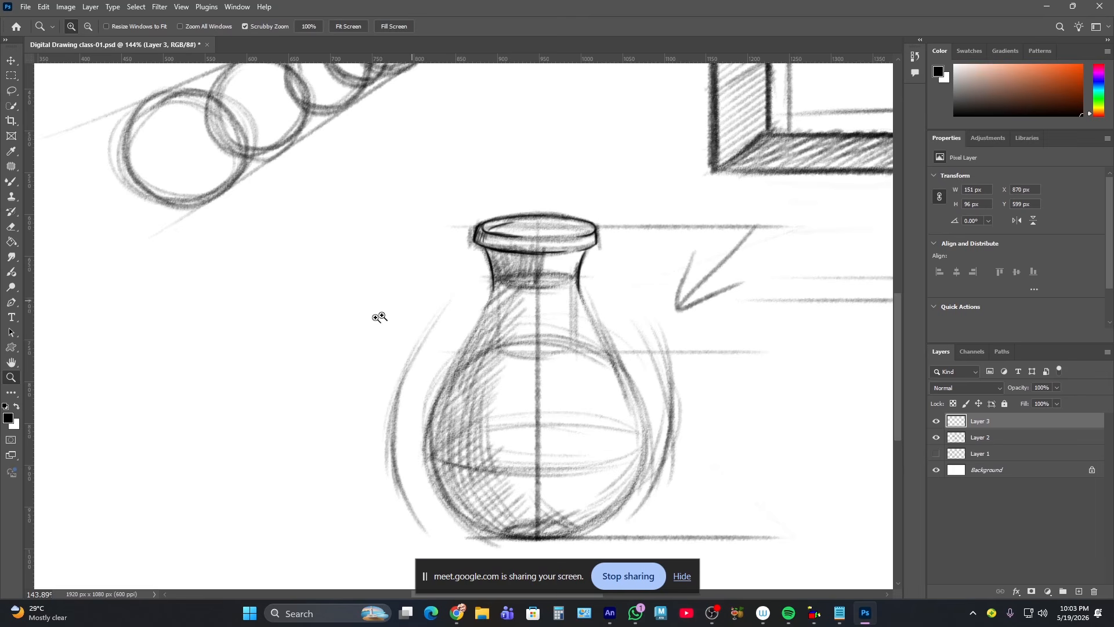
- Ink the vase's left side from the base of the neck over the shoulder to the widest part of the belly
{"action": "left_click_drag", "start_coordinate": [494, 318], "coordinate": [539, 298]}
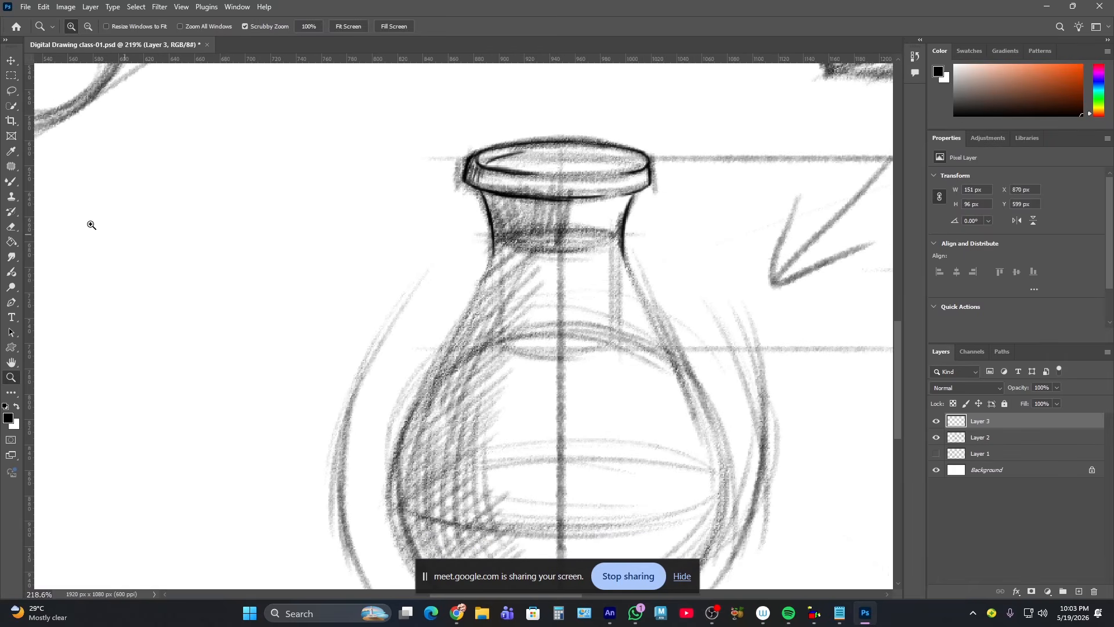
{"action": "left_click", "coordinate": [11, 181]}
{"action": "left_click_drag", "start_coordinate": [492, 245], "coordinate": [472, 301]}
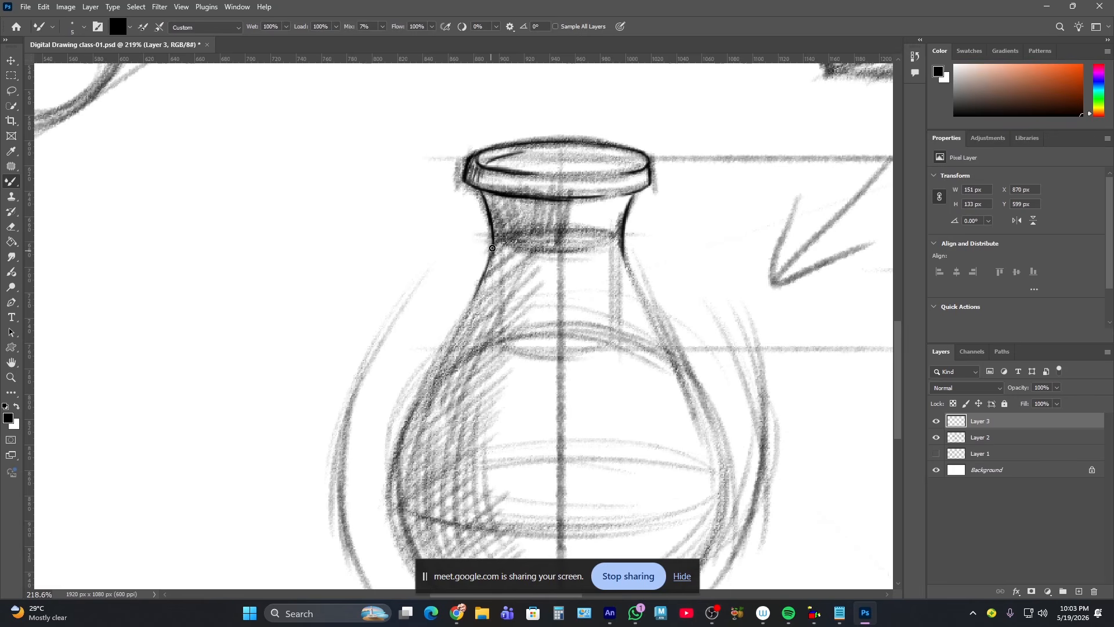
{"action": "mouse_move", "coordinate": [492, 248]}
{"action": "left_mouse_down"}
{"action": "mouse_move", "coordinate": [436, 357]}
{"action": "mouse_move", "coordinate": [480, 276]}
{"action": "left_mouse_up"}
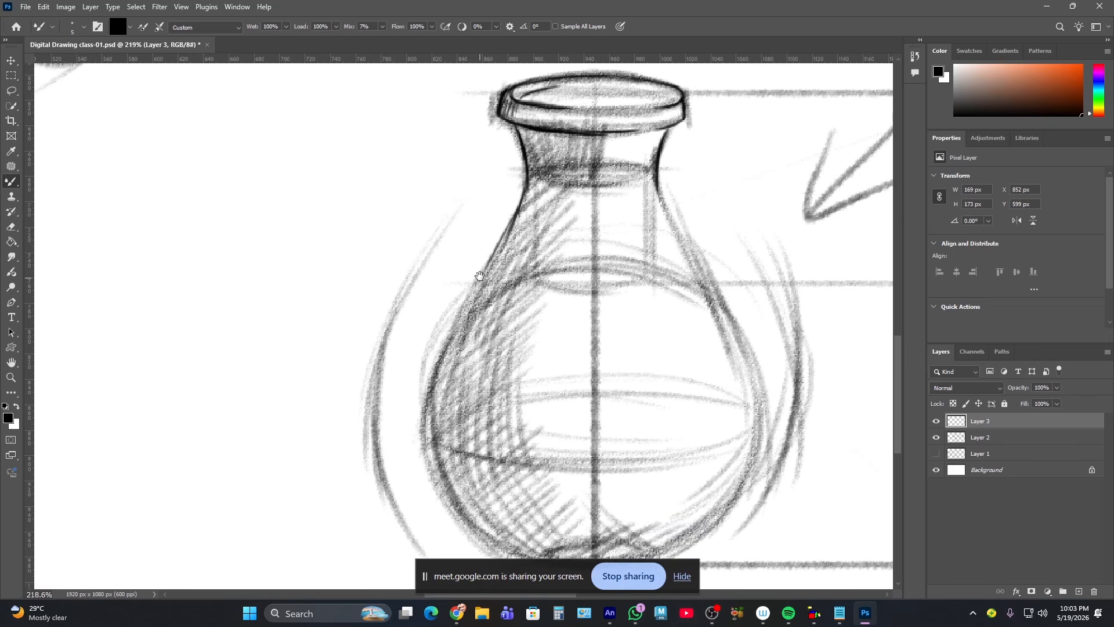
{"action": "left_click_drag", "start_coordinate": [506, 228], "coordinate": [457, 325]}
{"action": "left_click_drag", "start_coordinate": [486, 267], "coordinate": [441, 350]}
{"action": "left_click_drag", "start_coordinate": [463, 303], "coordinate": [423, 419]}
{"action": "left_click_drag", "start_coordinate": [443, 346], "coordinate": [426, 417]}
- Ink the belly's lower-left curve and the flat base line, undoing and redrawing strokes that stray from the sketch
{"action": "mouse_move", "coordinate": [469, 387]}
{"action": "left_mouse_down"}
{"action": "mouse_move", "coordinate": [427, 336]}
{"action": "mouse_move", "coordinate": [395, 407]}
{"action": "left_mouse_up"}
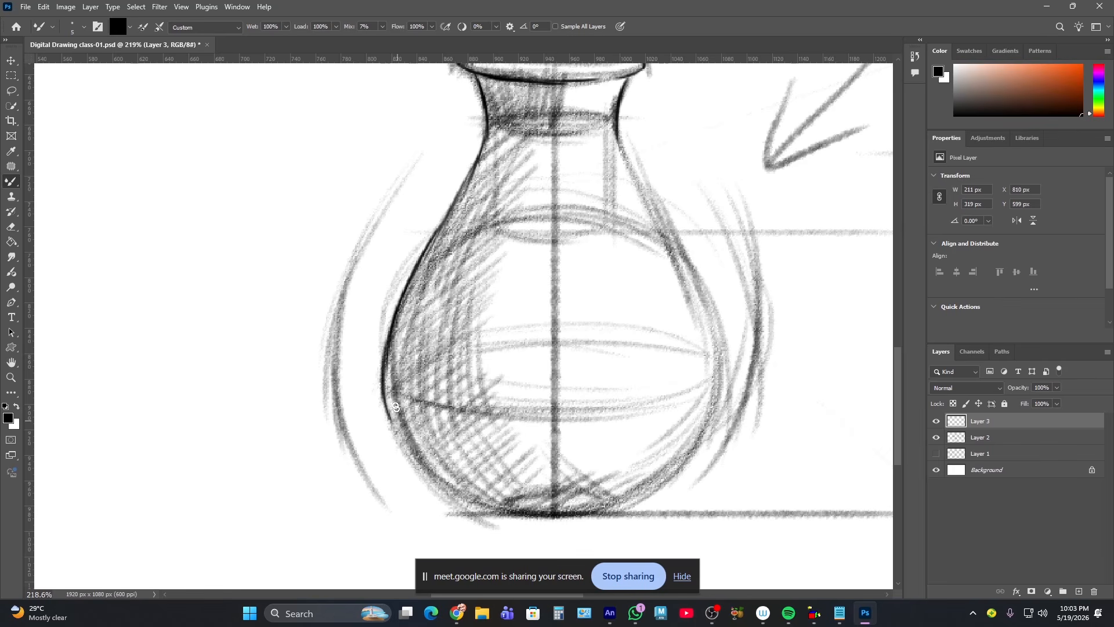
{"action": "left_click_drag", "start_coordinate": [384, 356], "coordinate": [412, 463]}
{"action": "key", "text": "ctrl+z"}
{"action": "left_click_drag", "start_coordinate": [389, 409], "coordinate": [441, 501]}
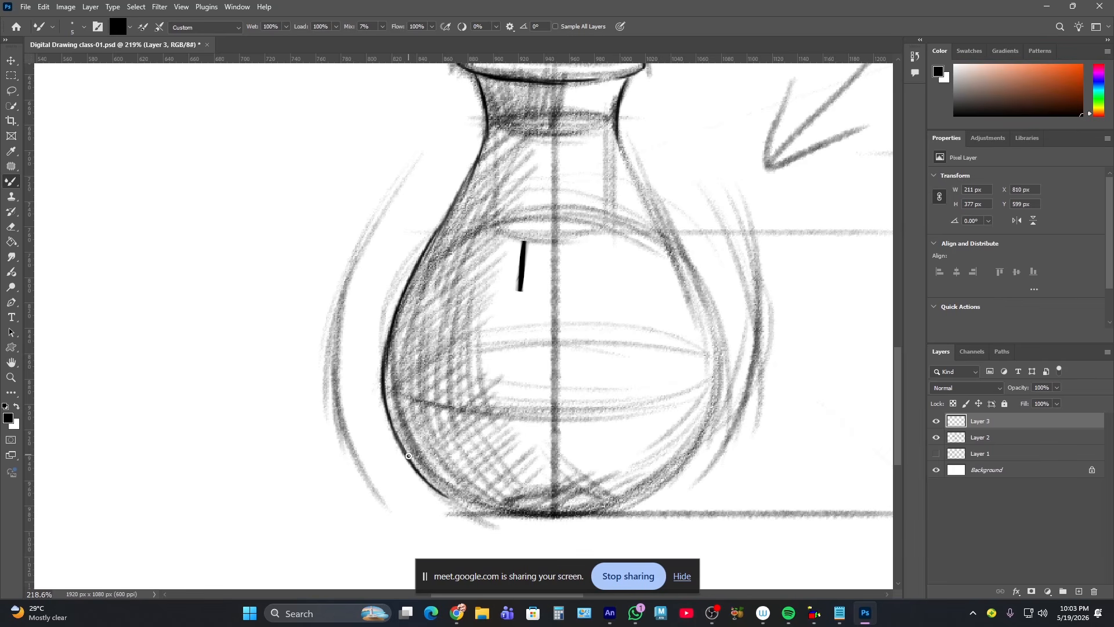
{"action": "left_click_drag", "start_coordinate": [524, 472], "coordinate": [526, 418]}
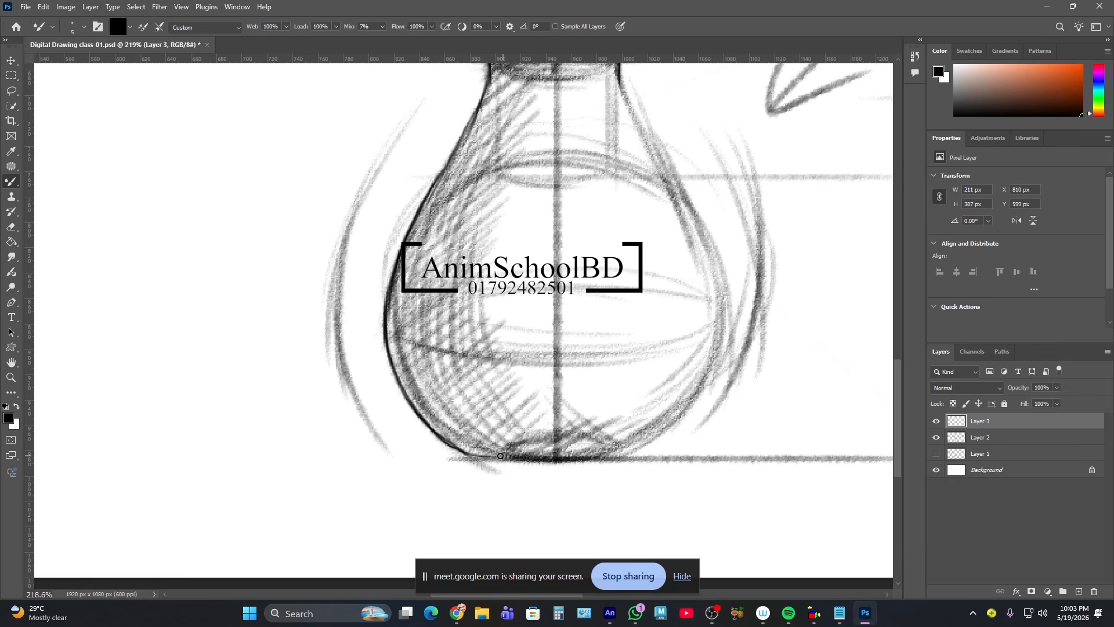
{"action": "left_click_drag", "start_coordinate": [475, 457], "coordinate": [631, 454]}
{"action": "key", "text": "ctrl+z"}
{"action": "left_click_drag", "start_coordinate": [493, 458], "coordinate": [631, 455]}
- Ink the vase's right side from the neck over the shoulder towards the belly, undoing and redrawing inaccurate strokes
{"action": "left_click_drag", "start_coordinate": [690, 212], "coordinate": [654, 305]}
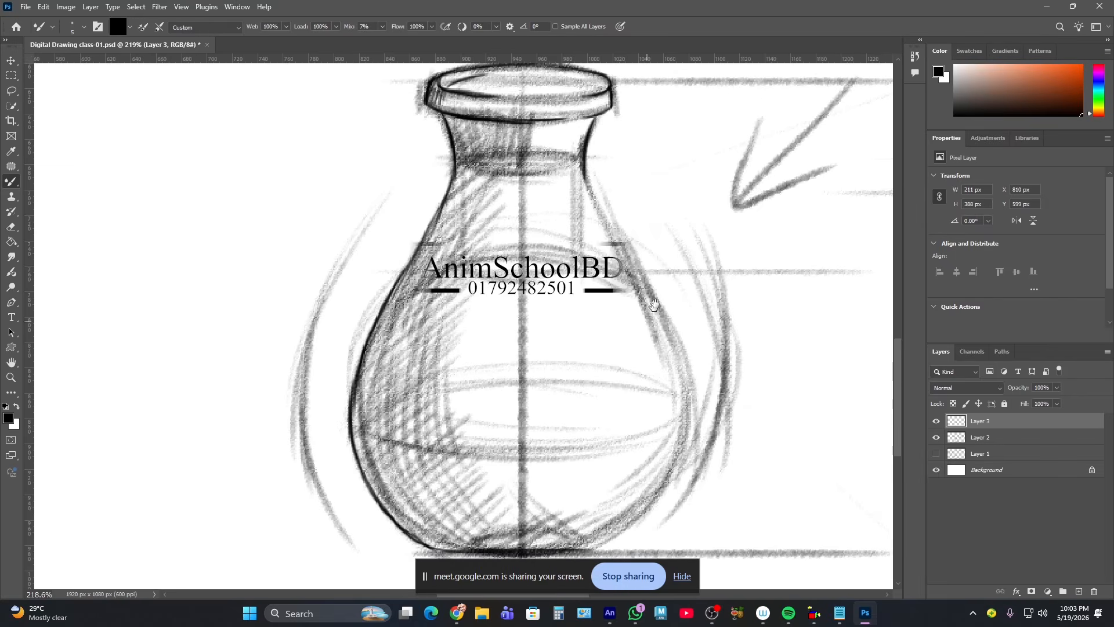
{"action": "mouse_move", "coordinate": [607, 197]}
{"action": "left_mouse_down"}
{"action": "mouse_move", "coordinate": [639, 168]}
{"action": "mouse_move", "coordinate": [617, 198]}
{"action": "left_mouse_up"}
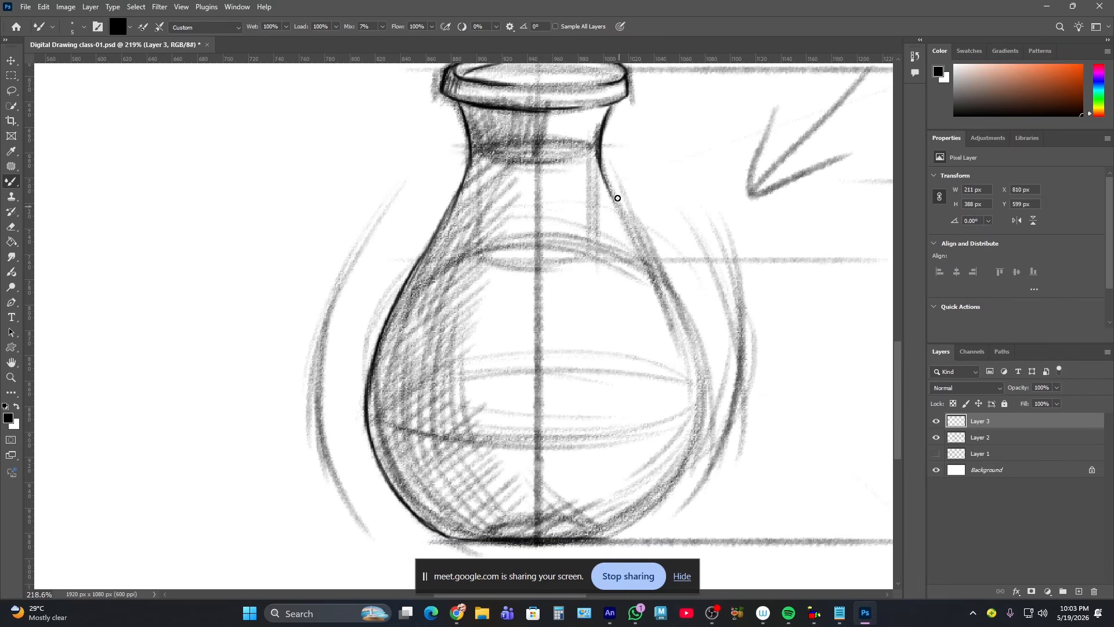
{"action": "key", "text": "ctrl+z"}
{"action": "left_click_drag", "start_coordinate": [598, 145], "coordinate": [636, 239]}
{"action": "key", "text": "ctrl+z"}
{"action": "left_click_drag", "start_coordinate": [602, 159], "coordinate": [663, 275]}
{"action": "left_click_drag", "start_coordinate": [621, 218], "coordinate": [691, 337]}
{"action": "key", "text": "ctrl+z"}
{"action": "mouse_move", "coordinate": [659, 267]}
{"action": "left_mouse_down"}
{"action": "mouse_move", "coordinate": [690, 345]}
{"action": "mouse_move", "coordinate": [696, 299]}
{"action": "mouse_move", "coordinate": [738, 300]}
{"action": "mouse_move", "coordinate": [725, 279]}
{"action": "mouse_move", "coordinate": [725, 346]}
{"action": "left_mouse_up"}
- Ink the belly's right curve down to the base, replacing strokes that miss the sketched contour
{"action": "left_click_drag", "start_coordinate": [728, 283], "coordinate": [726, 352]}
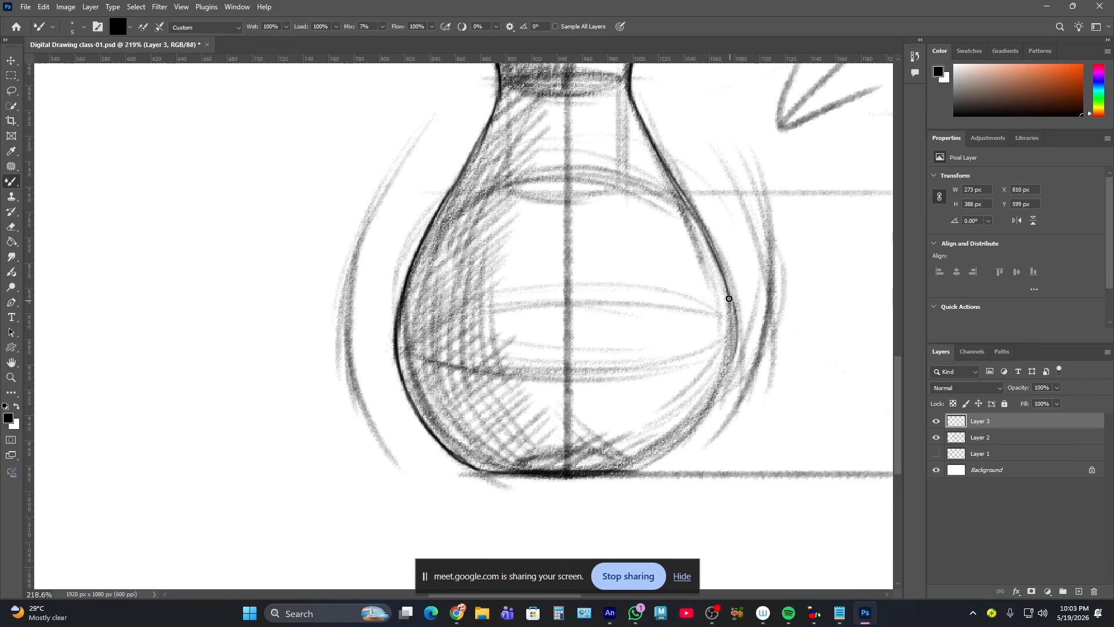
{"action": "key", "text": "ctrl+z"}
{"action": "mouse_move", "coordinate": [729, 297]}
{"action": "left_mouse_down"}
{"action": "mouse_move", "coordinate": [727, 357]}
{"action": "mouse_move", "coordinate": [726, 328]}
{"action": "mouse_move", "coordinate": [704, 392]}
{"action": "left_mouse_up"}
{"action": "left_click_drag", "start_coordinate": [729, 345], "coordinate": [707, 404]}
{"action": "key", "text": "ctrl+z"}
{"action": "key", "text": "ctrl+z"}
{"action": "left_click_drag", "start_coordinate": [728, 300], "coordinate": [730, 364]}
{"action": "mouse_move", "coordinate": [732, 327]}
{"action": "left_mouse_down"}
{"action": "mouse_move", "coordinate": [656, 449]}
{"action": "mouse_move", "coordinate": [726, 367]}
{"action": "mouse_move", "coordinate": [671, 443]}
{"action": "mouse_move", "coordinate": [715, 396]}
{"action": "mouse_move", "coordinate": [636, 466]}
{"action": "mouse_move", "coordinate": [679, 438]}
{"action": "mouse_move", "coordinate": [616, 472]}
{"action": "left_mouse_up"}
{"action": "left_click_drag", "start_coordinate": [680, 438], "coordinate": [604, 480]}
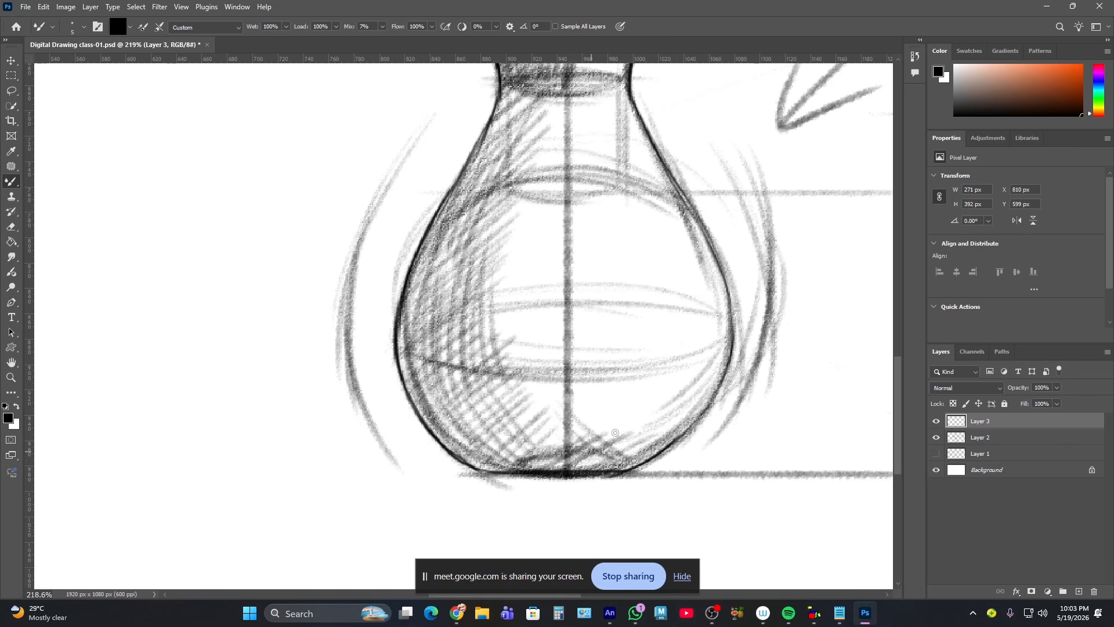
- Ink the curved line at the base of the neck and the left part of the belly's lower ellipse, redrawing the latter
{"action": "left_click_drag", "start_coordinate": [654, 373], "coordinate": [685, 443]}
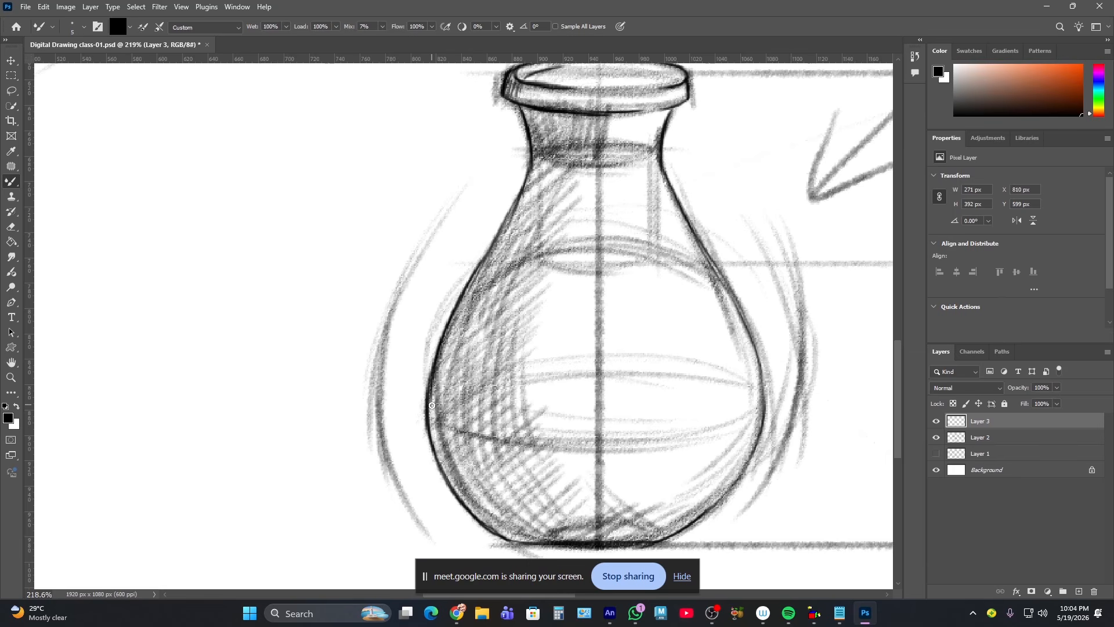
{"action": "mouse_move", "coordinate": [546, 153]}
{"action": "left_mouse_down"}
{"action": "mouse_move", "coordinate": [537, 148]}
{"action": "mouse_move", "coordinate": [560, 161]}
{"action": "mouse_move", "coordinate": [606, 160]}
{"action": "mouse_move", "coordinate": [538, 145]}
{"action": "mouse_move", "coordinate": [627, 156]}
{"action": "left_mouse_up"}
{"action": "mouse_move", "coordinate": [561, 388]}
{"action": "left_mouse_down"}
{"action": "mouse_move", "coordinate": [561, 342]}
{"action": "mouse_move", "coordinate": [582, 318]}
{"action": "left_mouse_up"}
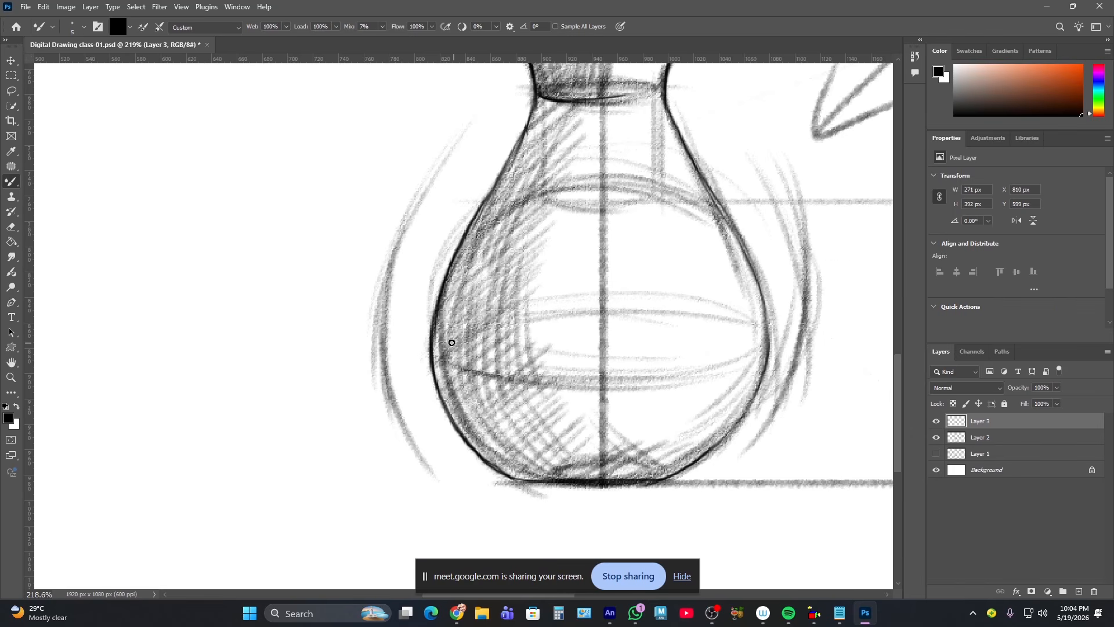
{"action": "left_click_drag", "start_coordinate": [438, 358], "coordinate": [530, 377]}
{"action": "key", "text": "ctrl+z"}
{"action": "key", "text": "ctrl+z"}
{"action": "mouse_move", "coordinate": [434, 343]}
{"action": "left_mouse_down"}
{"action": "mouse_move", "coordinate": [506, 376]}
{"action": "mouse_move", "coordinate": [537, 378]}
{"action": "left_mouse_up"}
- Save the drawing, view the whole sheet, and compare it with Layer 3 hidden and shown
{"action": "left_click_drag", "start_coordinate": [567, 281], "coordinate": [553, 360]}
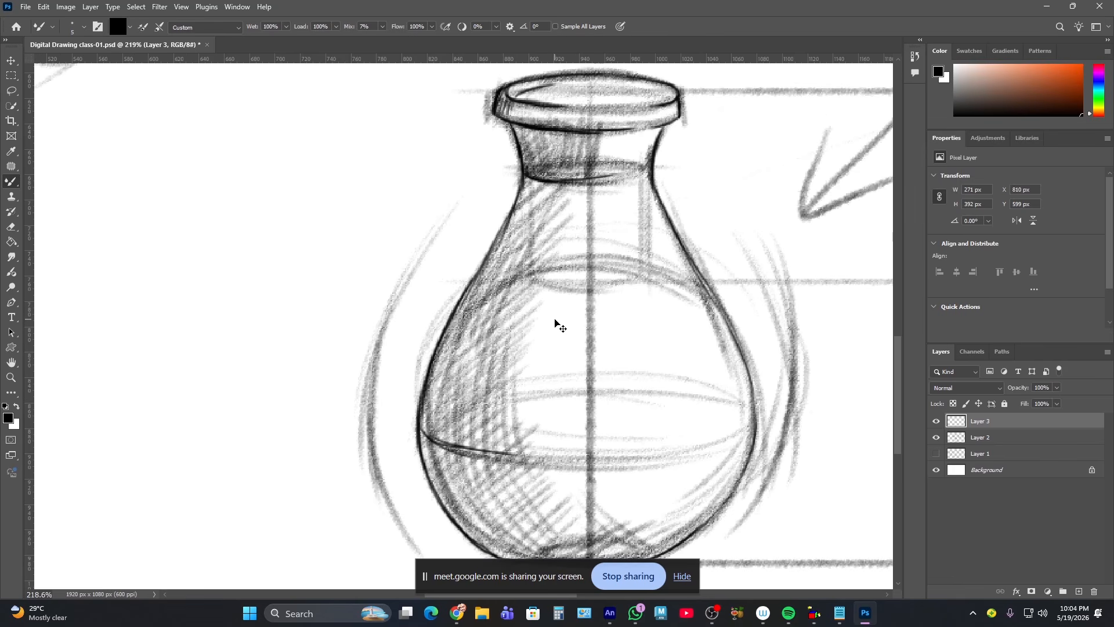
{"action": "key", "text": "ctrl+s"}
{"action": "left_click", "coordinate": [11, 377]}
{"action": "key", "text": "alt"}
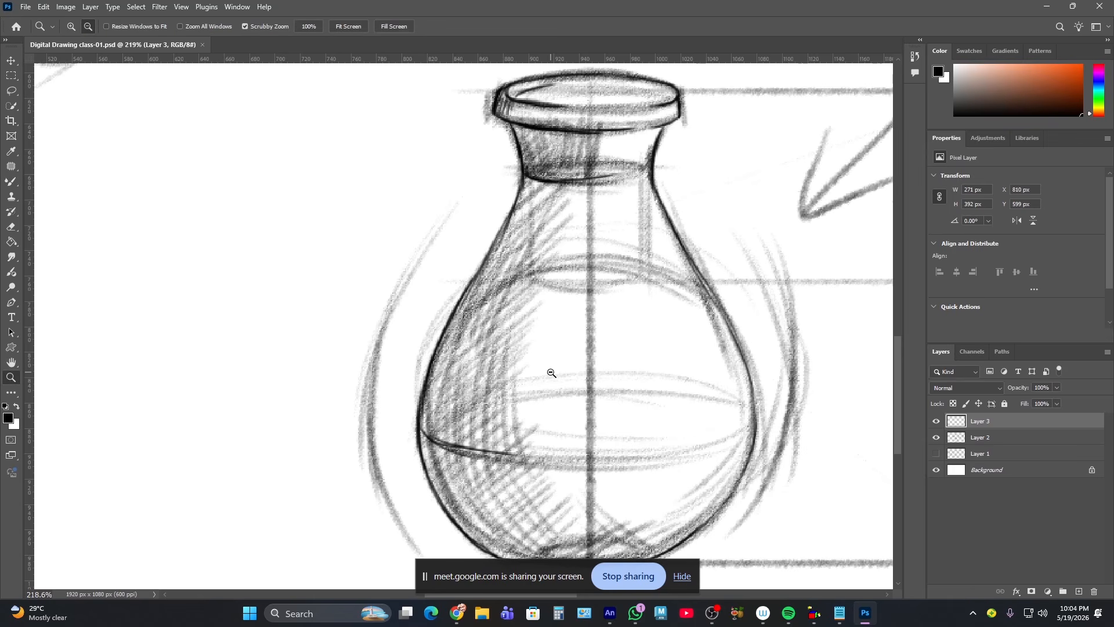
{"action": "left_click_drag", "start_coordinate": [551, 373], "coordinate": [564, 378]}
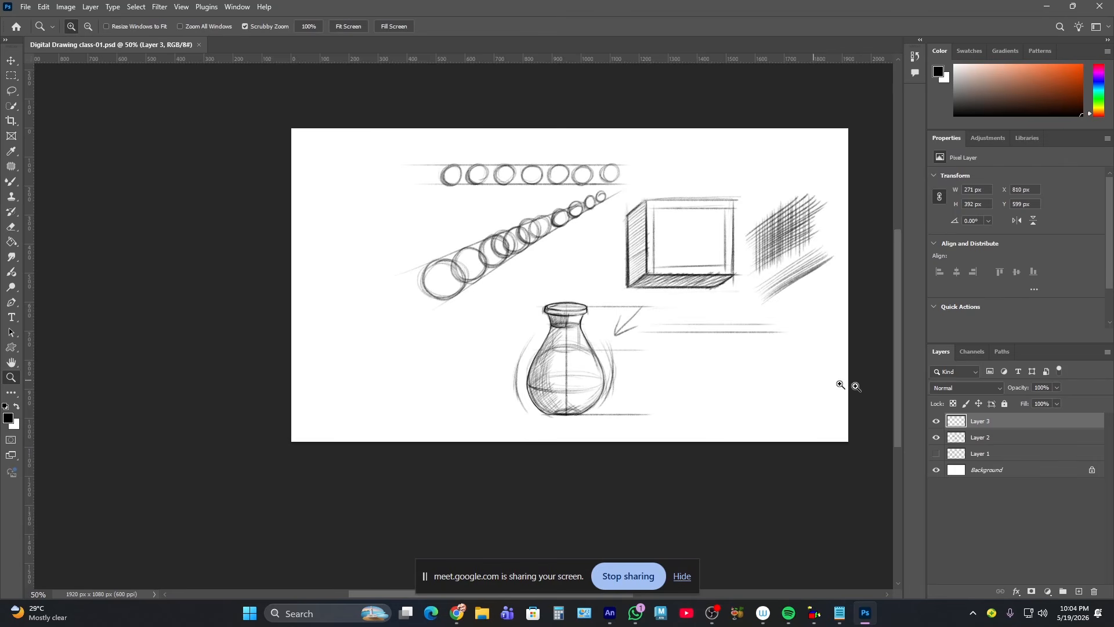
{"action": "left_click", "coordinate": [935, 421]}
{"action": "left_click", "coordinate": [935, 421]}
- Frame the vase closely and reduce the Eraser to 15 px
{"action": "left_click_drag", "start_coordinate": [534, 329], "coordinate": [559, 384]}
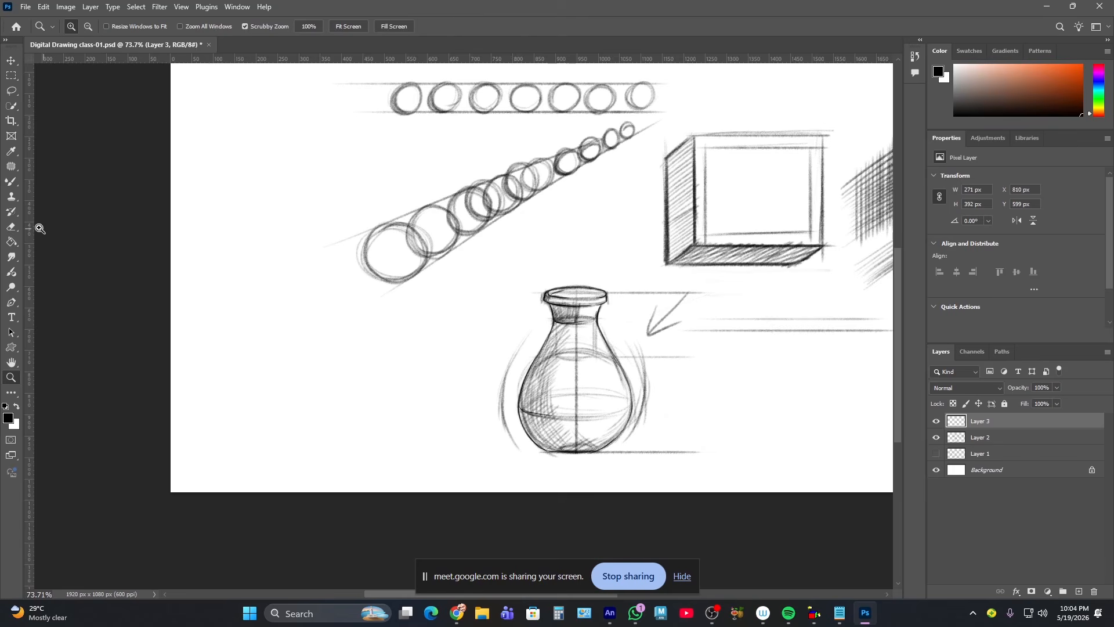
{"action": "left_click", "coordinate": [11, 181]}
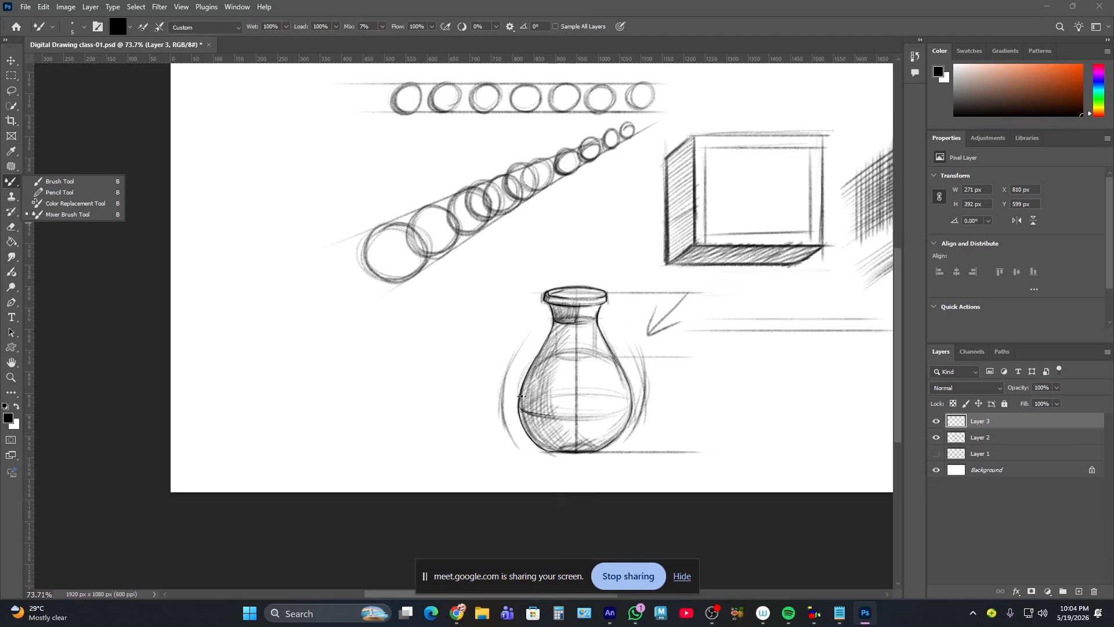
{"action": "key", "text": "z"}
{"action": "left_click_drag", "start_coordinate": [573, 383], "coordinate": [609, 423]}
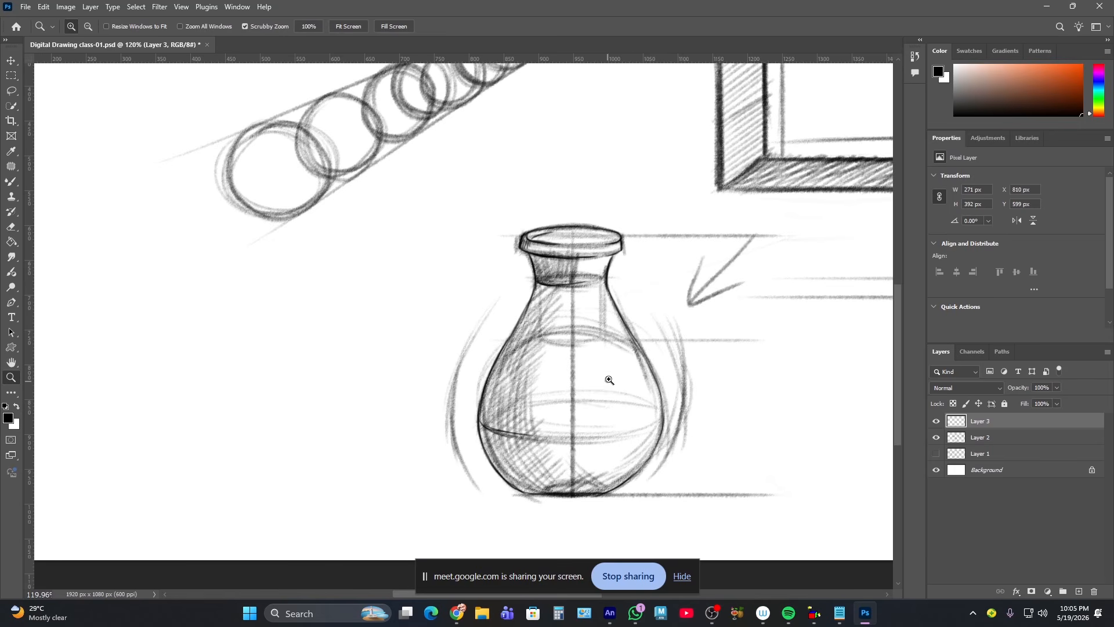
{"action": "left_click_drag", "start_coordinate": [588, 355], "coordinate": [517, 318]}
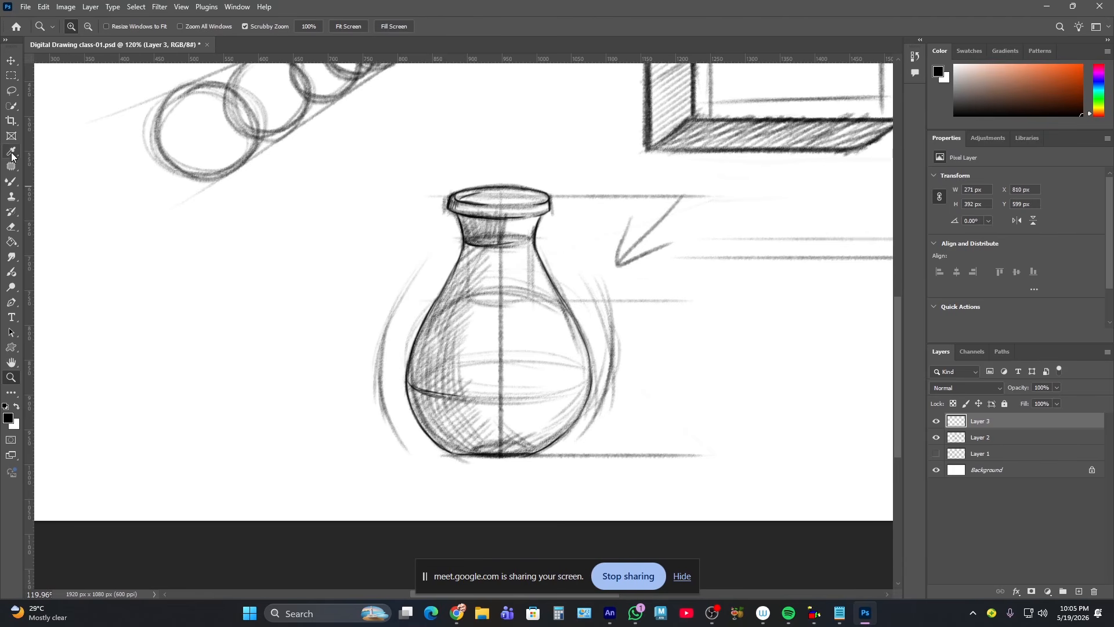
{"action": "left_click", "coordinate": [12, 153]}
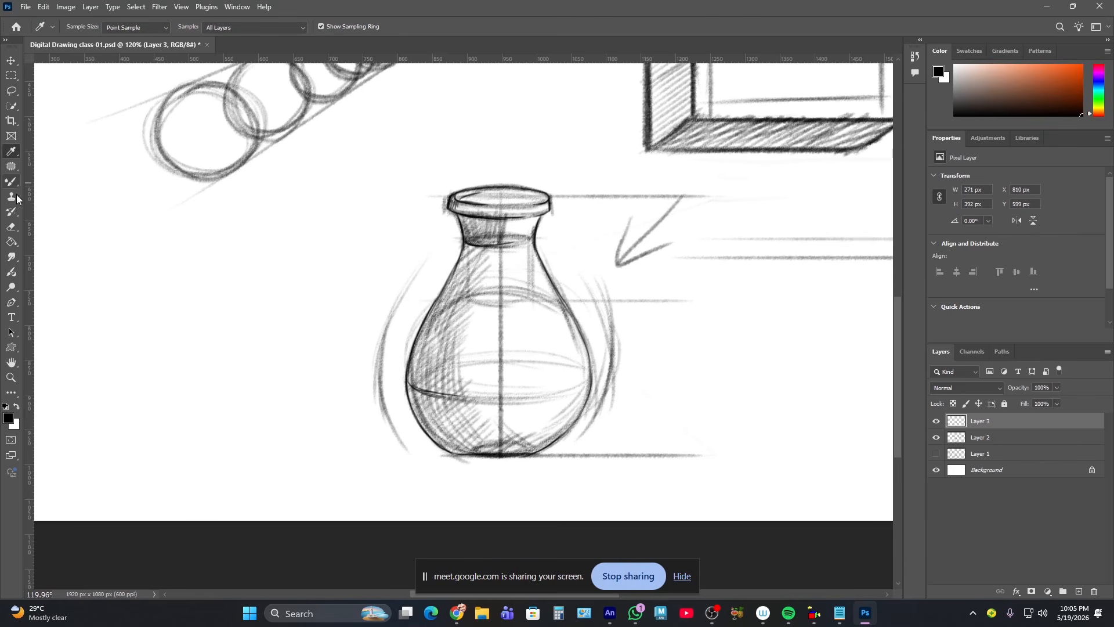
{"action": "left_click", "coordinate": [11, 227]}
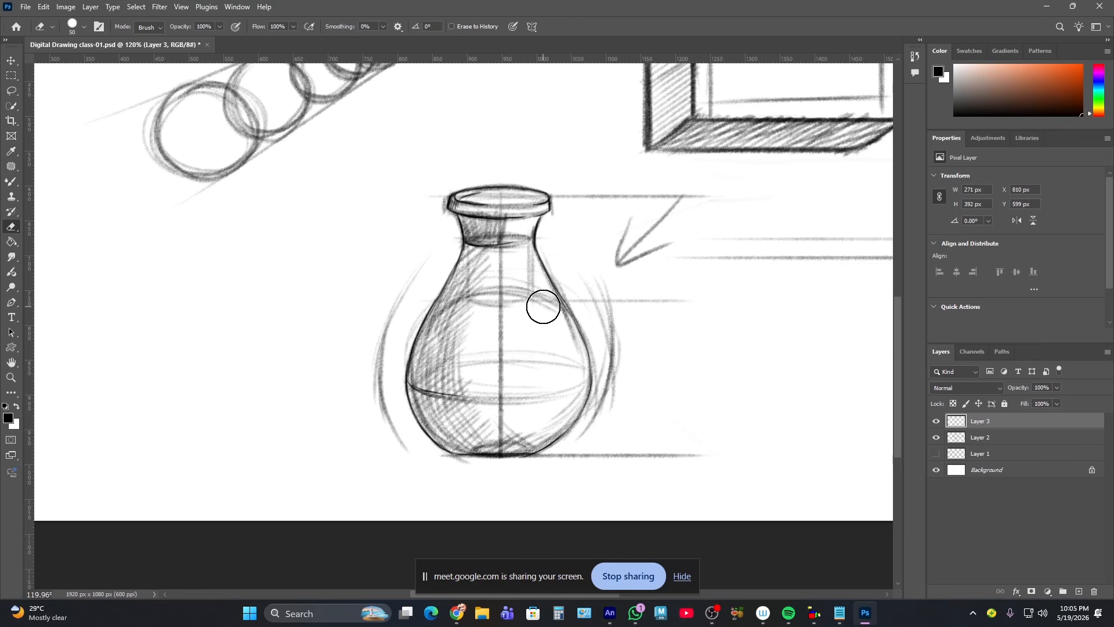
{"action": "key", "text": "bracketleft"}
{"action": "key", "text": "bracketleft"}
{"action": "key", "text": "bracketleft"}
{"action": "key", "text": "bracketleft"}
- Identify the sketch layer by toggling Layer 2, and erase its stray lines along the vase's right shoulder
{"action": "left_click", "coordinate": [936, 438]}
{"action": "left_click", "coordinate": [936, 437]}
{"action": "left_click", "coordinate": [973, 441]}
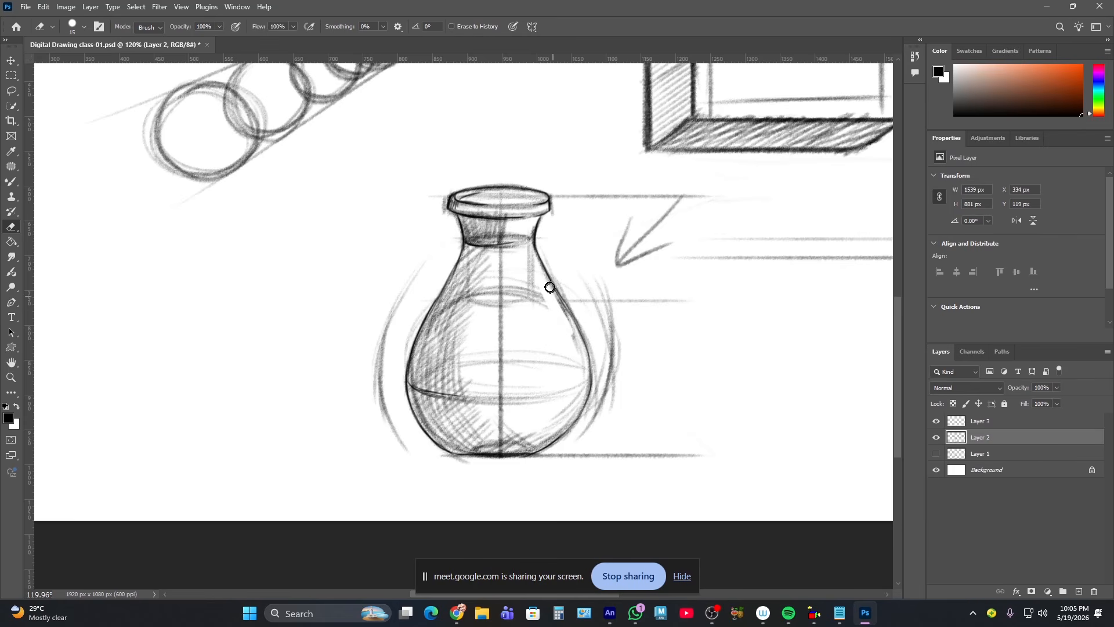
{"action": "left_click_drag", "start_coordinate": [550, 287], "coordinate": [557, 304]}
{"action": "left_click_drag", "start_coordinate": [580, 353], "coordinate": [535, 255]}
- Cross-hatch the shadow across the vase's neck beneath the rim with the Mixer Brush on Layer 2
{"action": "left_click", "coordinate": [12, 182]}
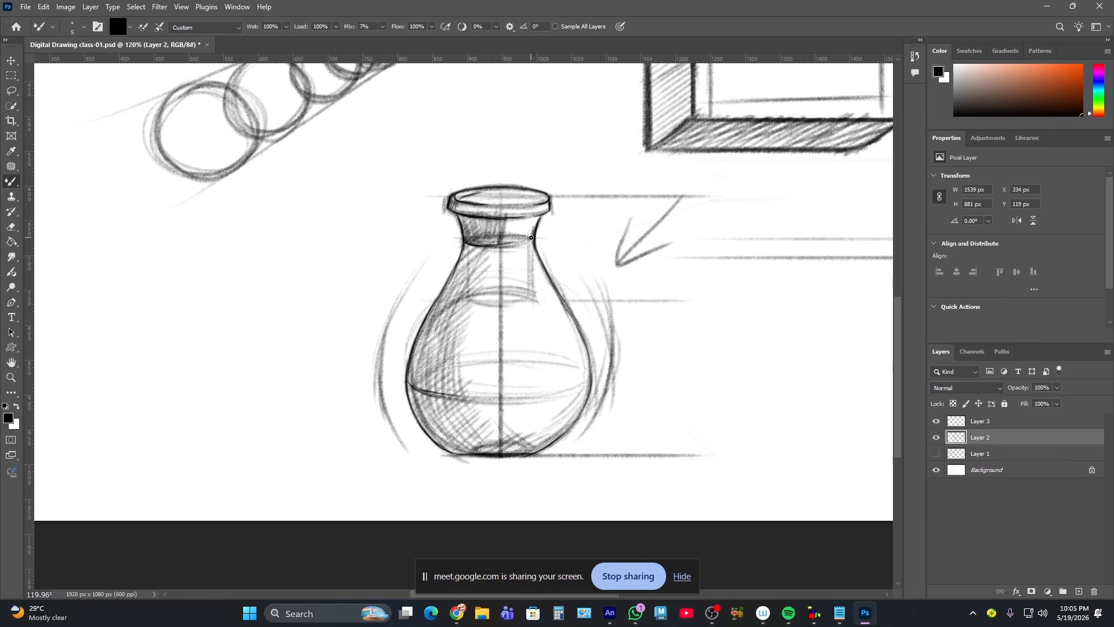
{"action": "mouse_move", "coordinate": [502, 221]}
{"action": "left_mouse_down"}
{"action": "mouse_move", "coordinate": [491, 235]}
{"action": "mouse_move", "coordinate": [529, 218]}
{"action": "left_mouse_up"}
{"action": "mouse_move", "coordinate": [528, 225]}
{"action": "left_mouse_down"}
{"action": "mouse_move", "coordinate": [484, 246]}
{"action": "mouse_move", "coordinate": [498, 222]}
{"action": "left_mouse_up"}
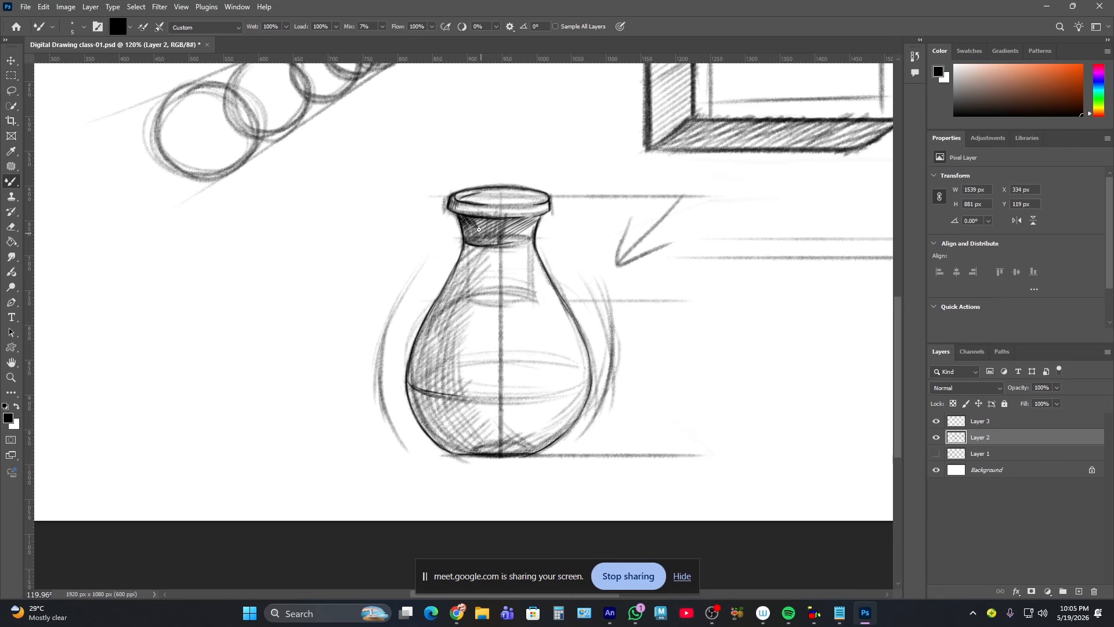
{"action": "left_click_drag", "start_coordinate": [471, 237], "coordinate": [480, 242]}
{"action": "left_click_drag", "start_coordinate": [509, 232], "coordinate": [517, 219]}
- Draw a small arrow pointing at the rim from the upper right, and hatch the shaded inside of the mouth
{"action": "left_click_drag", "start_coordinate": [612, 138], "coordinate": [582, 182]}
{"action": "left_click_drag", "start_coordinate": [502, 206], "coordinate": [544, 197]}
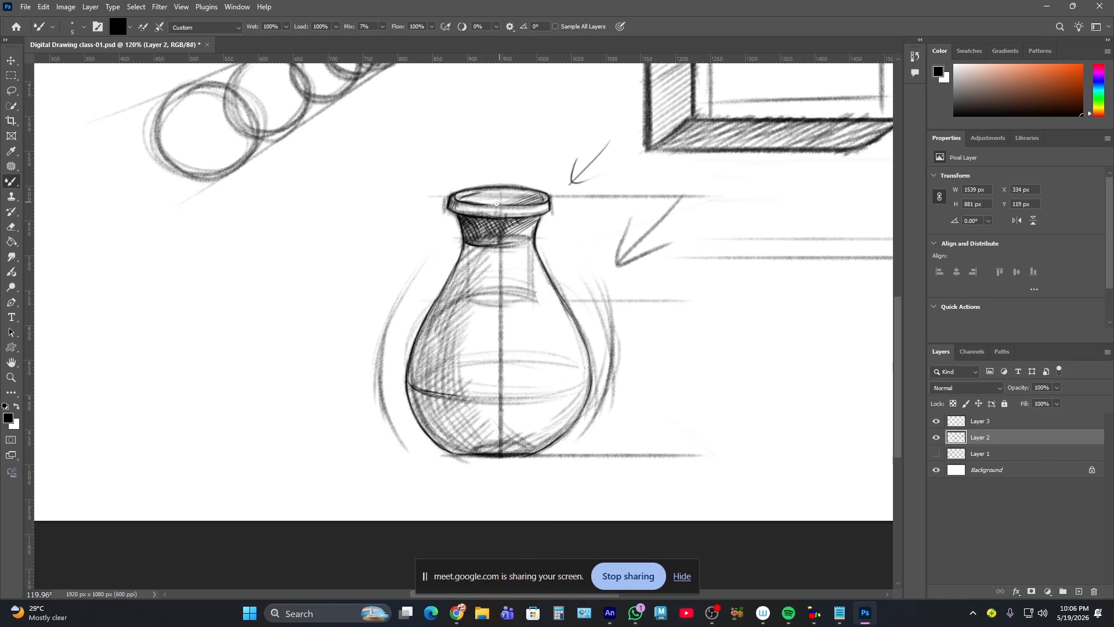
{"action": "left_click_drag", "start_coordinate": [492, 197], "coordinate": [481, 199]}
{"action": "left_click_drag", "start_coordinate": [480, 204], "coordinate": [478, 205]}
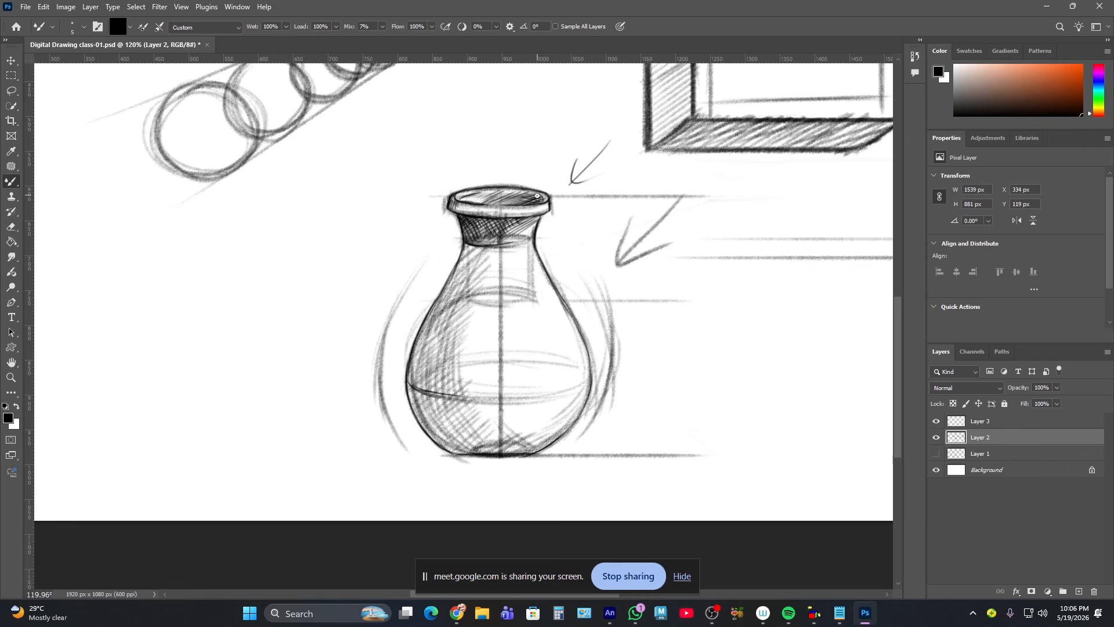
{"action": "mouse_move", "coordinate": [531, 194]}
{"action": "left_mouse_down"}
{"action": "mouse_move", "coordinate": [465, 200]}
{"action": "mouse_move", "coordinate": [539, 200]}
{"action": "mouse_move", "coordinate": [517, 204]}
{"action": "left_mouse_up"}
- Erase the sketch marks in the left part of the vase's mouth to leave it light
{"action": "scroll", "coordinate": [476, 351], "scroll_direction": "down", "scroll_amount": 1}
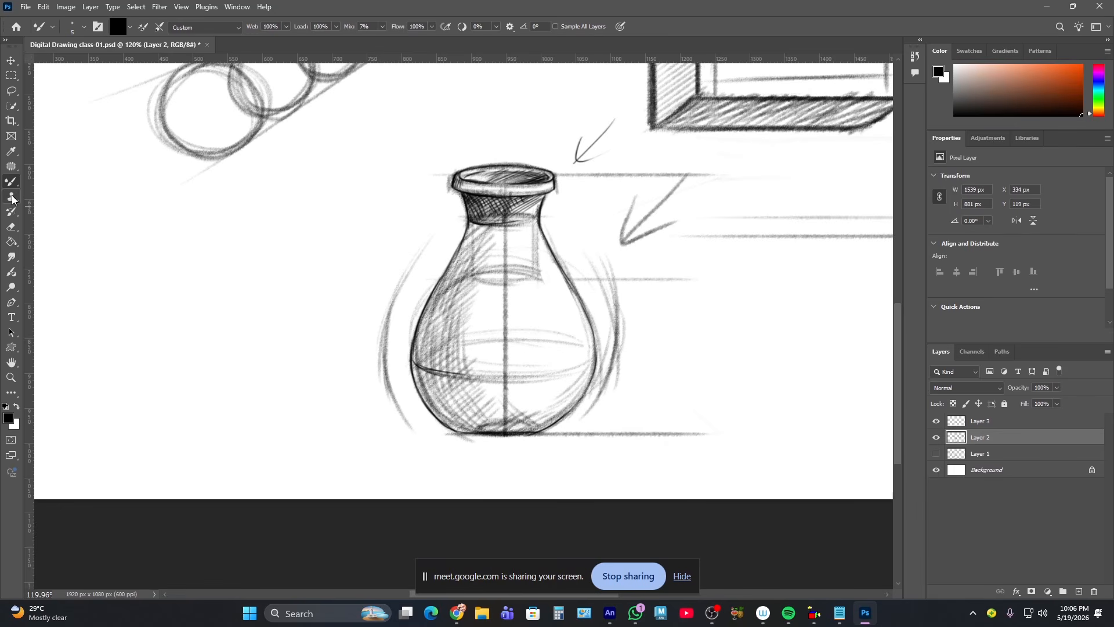
{"action": "left_click", "coordinate": [11, 227]}
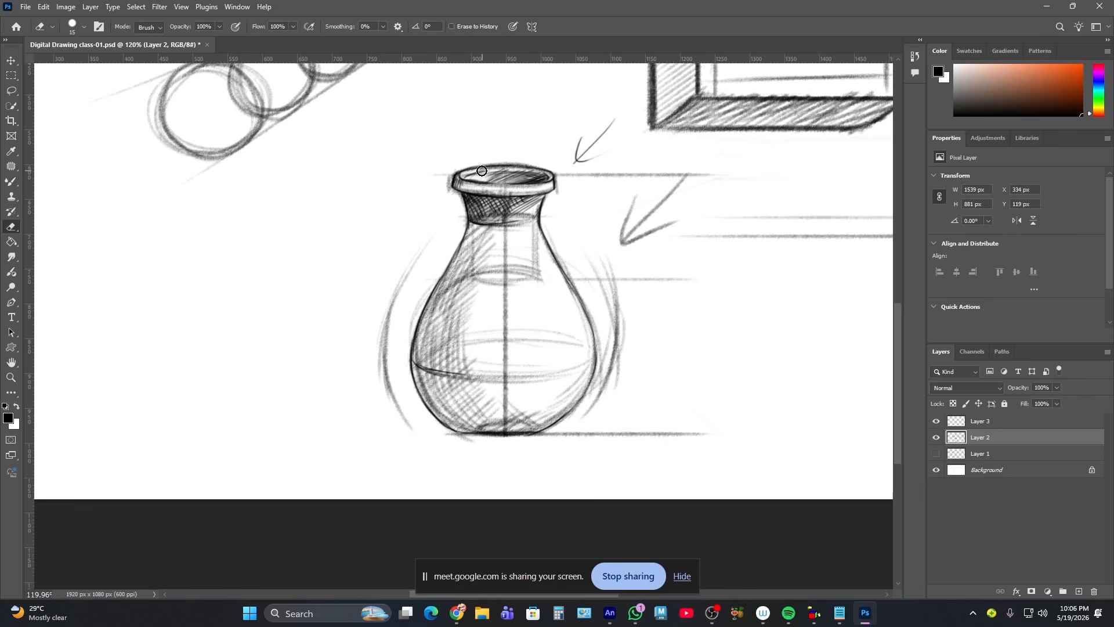
{"action": "mouse_move", "coordinate": [481, 171]}
{"action": "left_mouse_down"}
{"action": "mouse_move", "coordinate": [512, 168]}
{"action": "mouse_move", "coordinate": [460, 183]}
{"action": "mouse_move", "coordinate": [553, 182]}
{"action": "mouse_move", "coordinate": [509, 190]}
{"action": "mouse_move", "coordinate": [552, 179]}
{"action": "mouse_move", "coordinate": [498, 166]}
{"action": "mouse_move", "coordinate": [544, 172]}
{"action": "mouse_move", "coordinate": [528, 206]}
{"action": "mouse_move", "coordinate": [482, 221]}
{"action": "mouse_move", "coordinate": [483, 169]}
{"action": "mouse_move", "coordinate": [446, 192]}
{"action": "mouse_move", "coordinate": [469, 173]}
{"action": "left_mouse_up"}
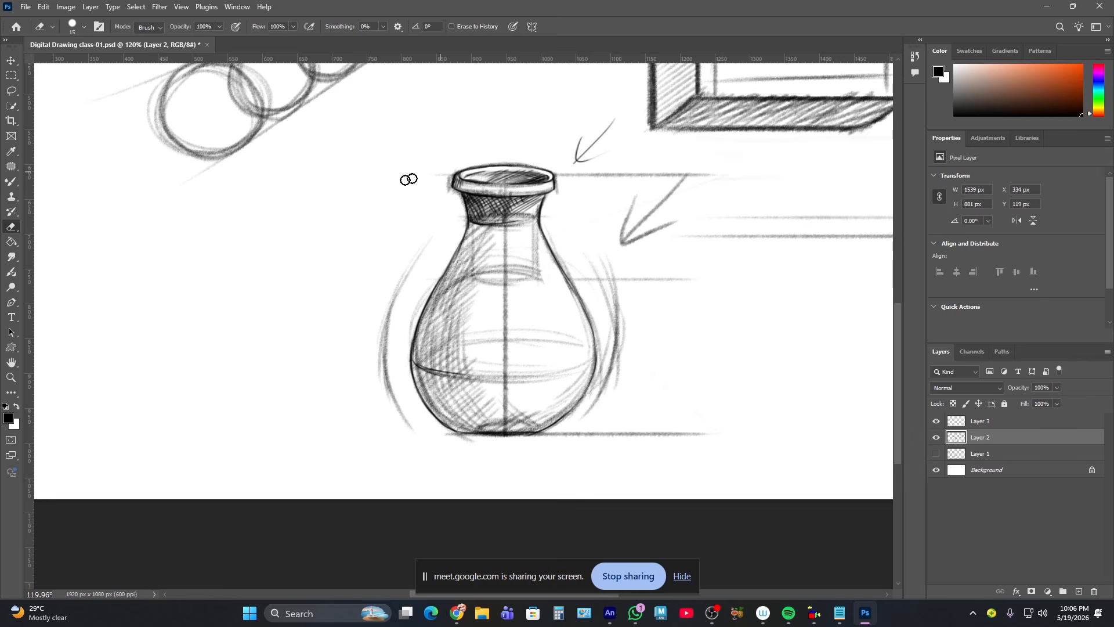
- Hatch the left part of the rim's band and extend the small arrow down to the rim's right edge
{"action": "left_click", "coordinate": [11, 184]}
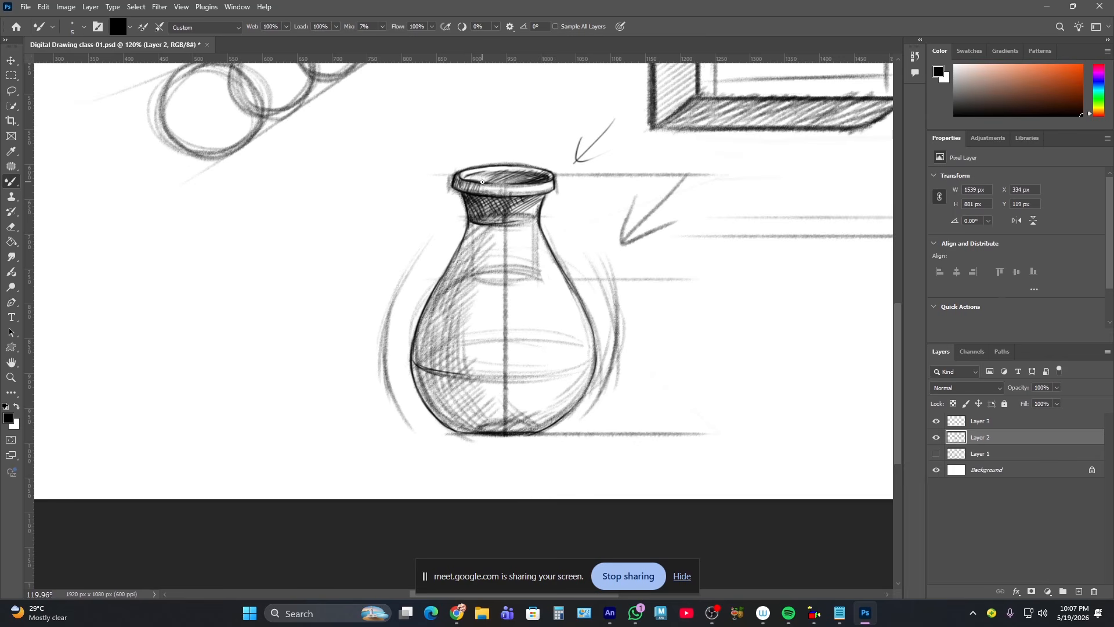
{"action": "left_click_drag", "start_coordinate": [482, 183], "coordinate": [488, 191]}
{"action": "mouse_move", "coordinate": [540, 267]}
{"action": "left_mouse_down"}
{"action": "mouse_move", "coordinate": [564, 250]}
{"action": "mouse_move", "coordinate": [533, 311]}
{"action": "mouse_move", "coordinate": [525, 266]}
{"action": "mouse_move", "coordinate": [540, 248]}
{"action": "left_mouse_up"}
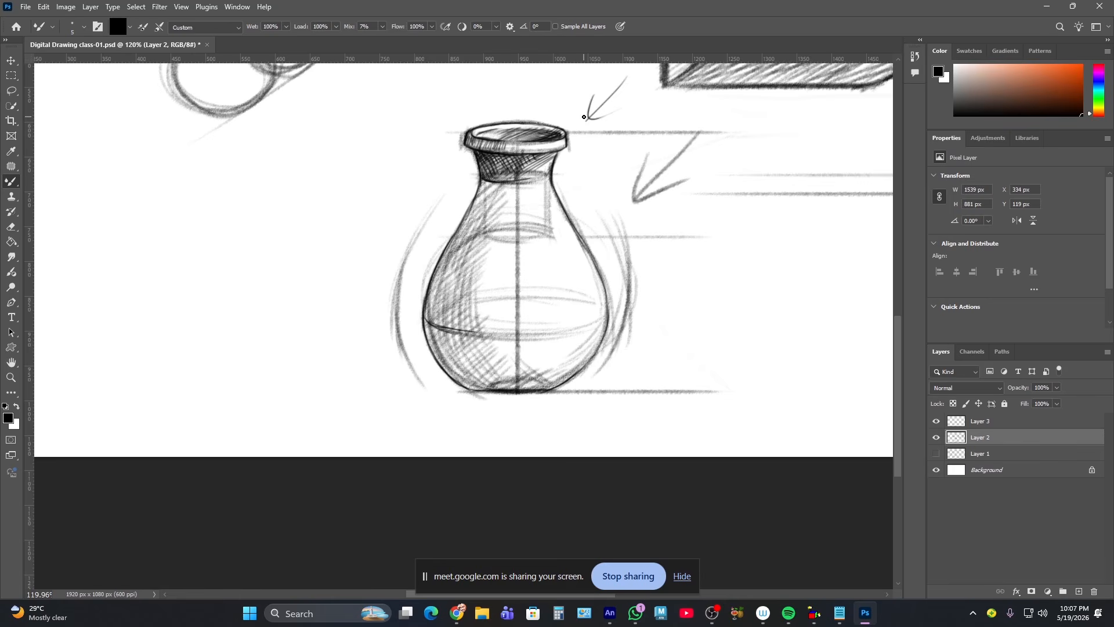
{"action": "left_click_drag", "start_coordinate": [584, 117], "coordinate": [570, 129]}
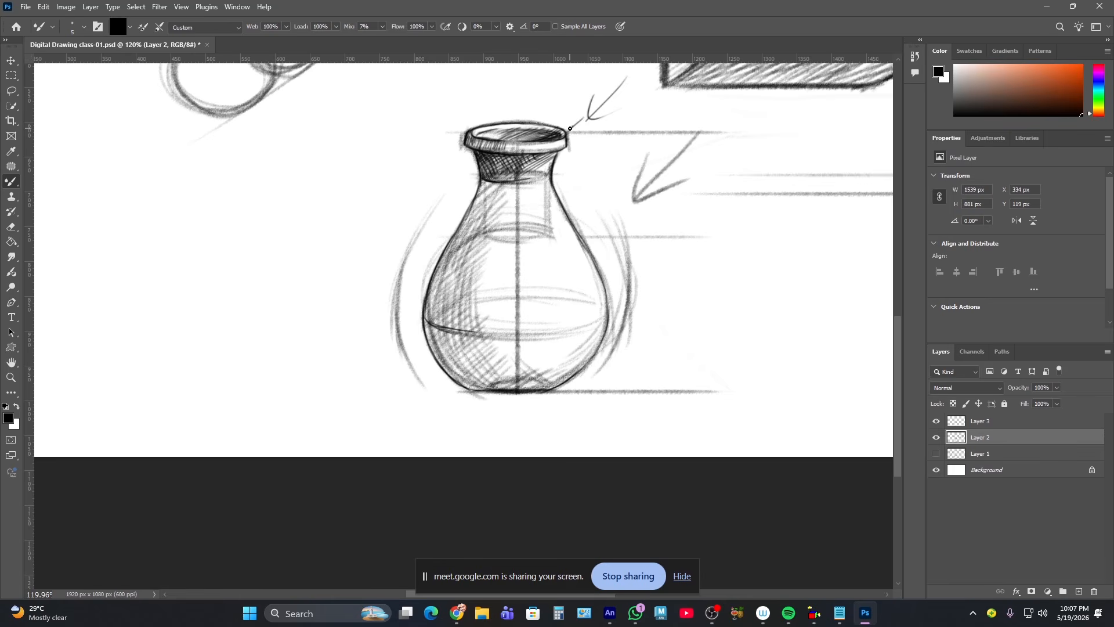
- Hide and reshow Layer 3 to compare the vase's outline with the sketch, and make Layer 3 active
{"action": "left_click", "coordinate": [11, 166]}
{"action": "left_click", "coordinate": [11, 211]}
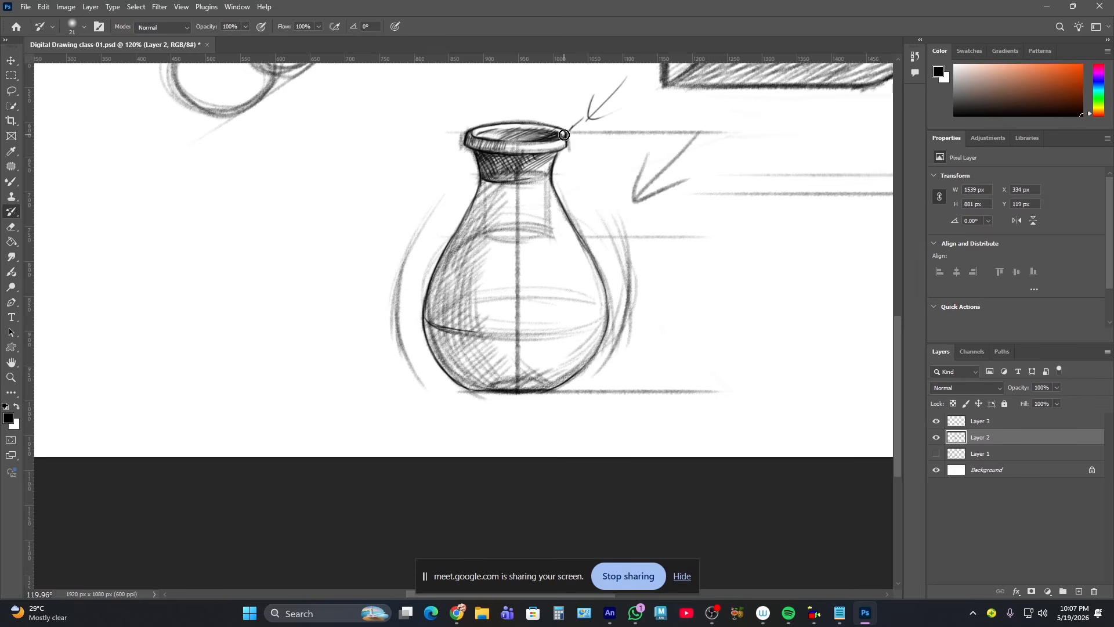
{"action": "left_click", "coordinate": [938, 426]}
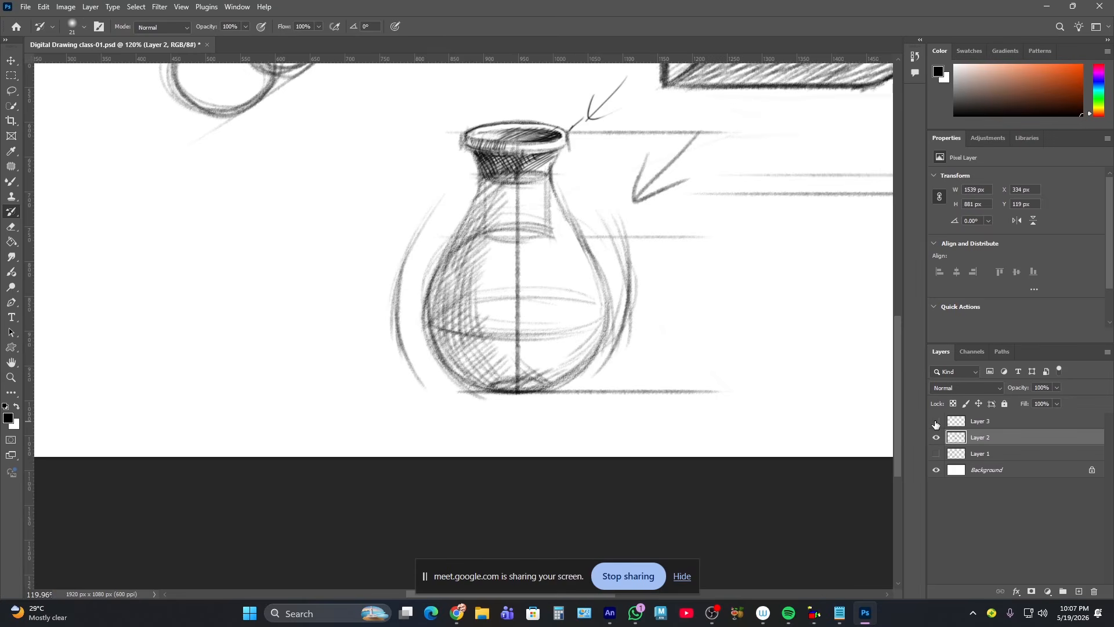
{"action": "left_click", "coordinate": [937, 425]}
{"action": "left_click", "coordinate": [963, 423]}
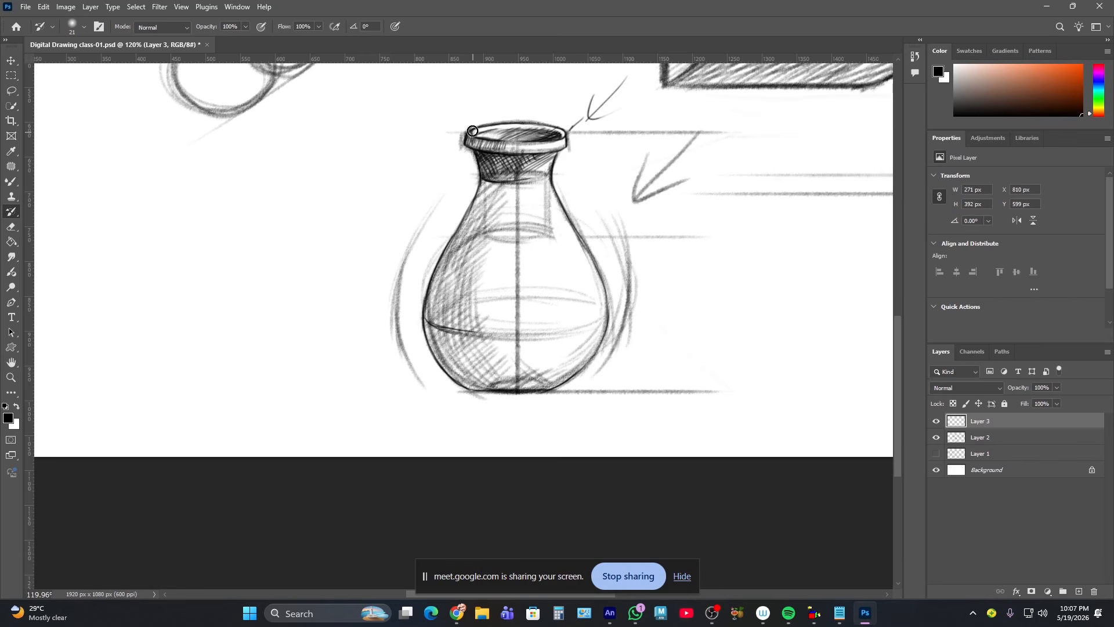
- Hatch the upper left side of the vase's body with diagonal Mixer Brush strokes on Layer 3
{"action": "left_click_drag", "start_coordinate": [564, 300], "coordinate": [583, 261]}
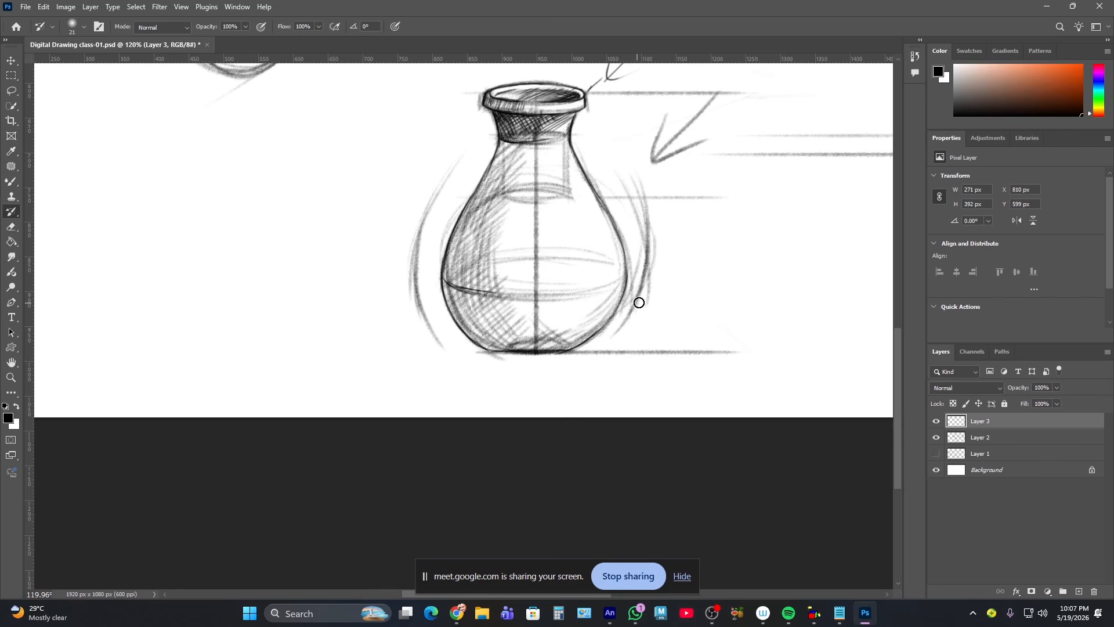
{"action": "left_click_drag", "start_coordinate": [580, 309], "coordinate": [573, 295]}
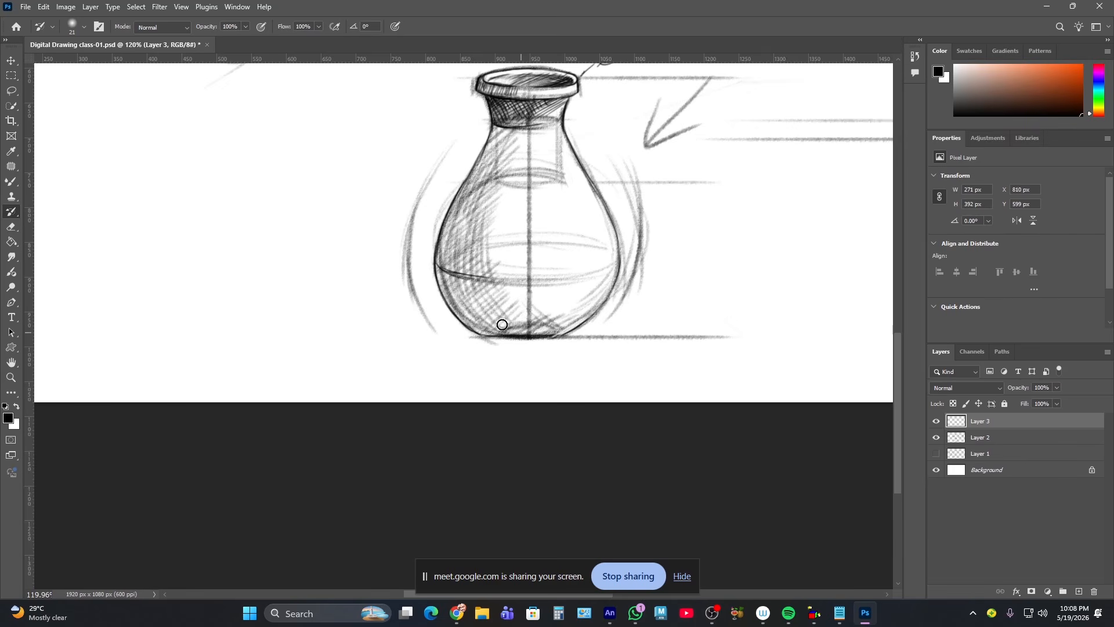
{"action": "left_click", "coordinate": [13, 184]}
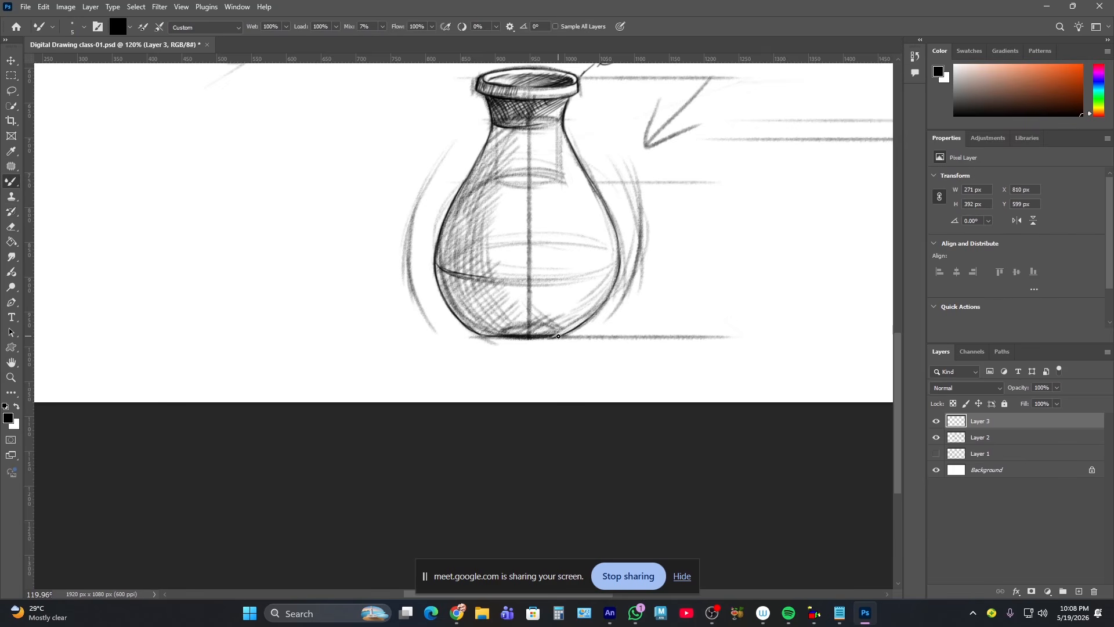
{"action": "left_click_drag", "start_coordinate": [487, 203], "coordinate": [448, 232]}
{"action": "mouse_move", "coordinate": [522, 173]}
{"action": "left_mouse_down"}
{"action": "mouse_move", "coordinate": [451, 230]}
{"action": "mouse_move", "coordinate": [442, 232]}
{"action": "mouse_move", "coordinate": [459, 214]}
{"action": "mouse_move", "coordinate": [443, 222]}
{"action": "left_mouse_up"}
{"action": "mouse_move", "coordinate": [528, 155]}
{"action": "left_mouse_down"}
{"action": "mouse_move", "coordinate": [441, 217]}
{"action": "mouse_move", "coordinate": [504, 163]}
{"action": "mouse_move", "coordinate": [443, 207]}
{"action": "left_mouse_up"}
{"action": "mouse_move", "coordinate": [535, 134]}
{"action": "left_mouse_down"}
{"action": "mouse_move", "coordinate": [461, 189]}
{"action": "mouse_move", "coordinate": [473, 172]}
{"action": "left_mouse_up"}
{"action": "mouse_move", "coordinate": [531, 125]}
{"action": "left_mouse_down"}
{"action": "mouse_move", "coordinate": [483, 160]}
{"action": "mouse_move", "coordinate": [456, 197]}
{"action": "left_mouse_up"}
- Undo the last hatch strokes and redraw them across the vase's left shoulder just below the neck
{"action": "key", "text": "ctrl+z"}
{"action": "key", "text": "ctrl+z"}
{"action": "key", "text": "ctrl+z"}
{"action": "key", "text": "ctrl+z"}
{"action": "key", "text": "ctrl+z"}
{"action": "mouse_move", "coordinate": [526, 145]}
{"action": "left_mouse_down"}
{"action": "mouse_move", "coordinate": [463, 190]}
{"action": "mouse_move", "coordinate": [539, 132]}
{"action": "mouse_move", "coordinate": [475, 168]}
{"action": "left_mouse_up"}
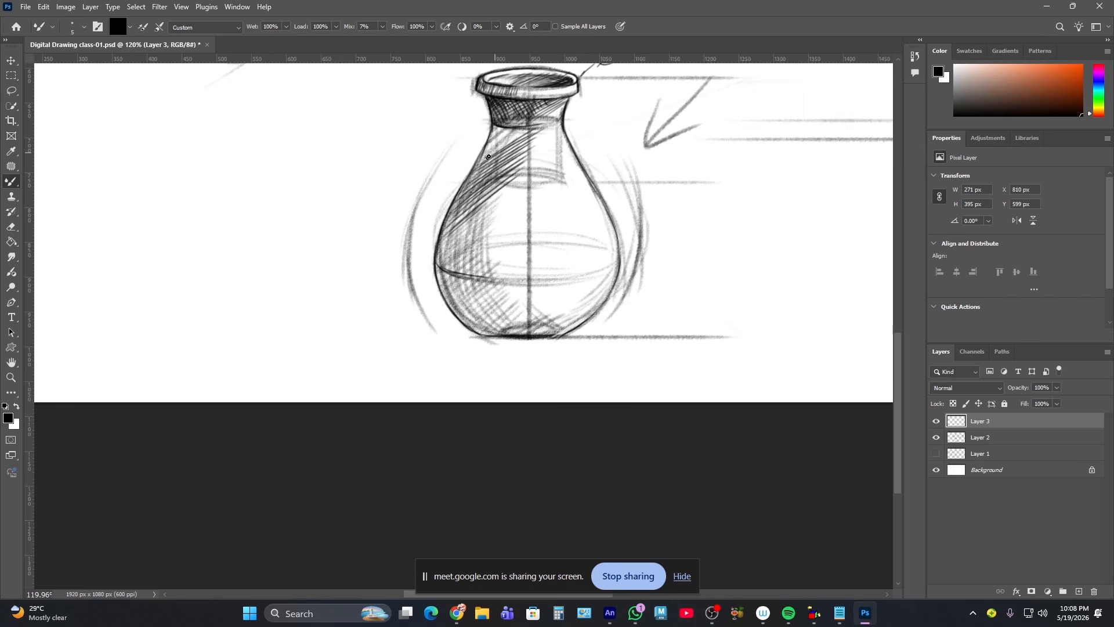
{"action": "mouse_move", "coordinate": [535, 127]}
{"action": "left_mouse_down"}
{"action": "mouse_move", "coordinate": [480, 161]}
{"action": "mouse_move", "coordinate": [487, 146]}
{"action": "left_mouse_up"}
- Hatch diagonal strokes along the vase's base and up through the lower left part of the body
{"action": "mouse_move", "coordinate": [541, 307]}
{"action": "left_mouse_down"}
{"action": "mouse_move", "coordinate": [511, 335]}
{"action": "mouse_move", "coordinate": [565, 311]}
{"action": "mouse_move", "coordinate": [549, 340]}
{"action": "left_mouse_up"}
{"action": "left_click_drag", "start_coordinate": [591, 309], "coordinate": [509, 333]}
{"action": "mouse_move", "coordinate": [549, 298]}
{"action": "left_mouse_down"}
{"action": "mouse_move", "coordinate": [479, 342]}
{"action": "mouse_move", "coordinate": [531, 286]}
{"action": "mouse_move", "coordinate": [463, 340]}
{"action": "left_mouse_up"}
{"action": "left_click_drag", "start_coordinate": [504, 297], "coordinate": [457, 329]}
{"action": "left_click_drag", "start_coordinate": [512, 276], "coordinate": [452, 318]}
{"action": "mouse_move", "coordinate": [505, 266]}
{"action": "left_mouse_down"}
{"action": "mouse_move", "coordinate": [453, 310]}
{"action": "mouse_move", "coordinate": [440, 296]}
{"action": "left_mouse_up"}
- Fill the middle of the body's left side with diagonal hatching, joining the lower and upper shaded areas
{"action": "left_click_drag", "start_coordinate": [501, 236], "coordinate": [441, 288]}
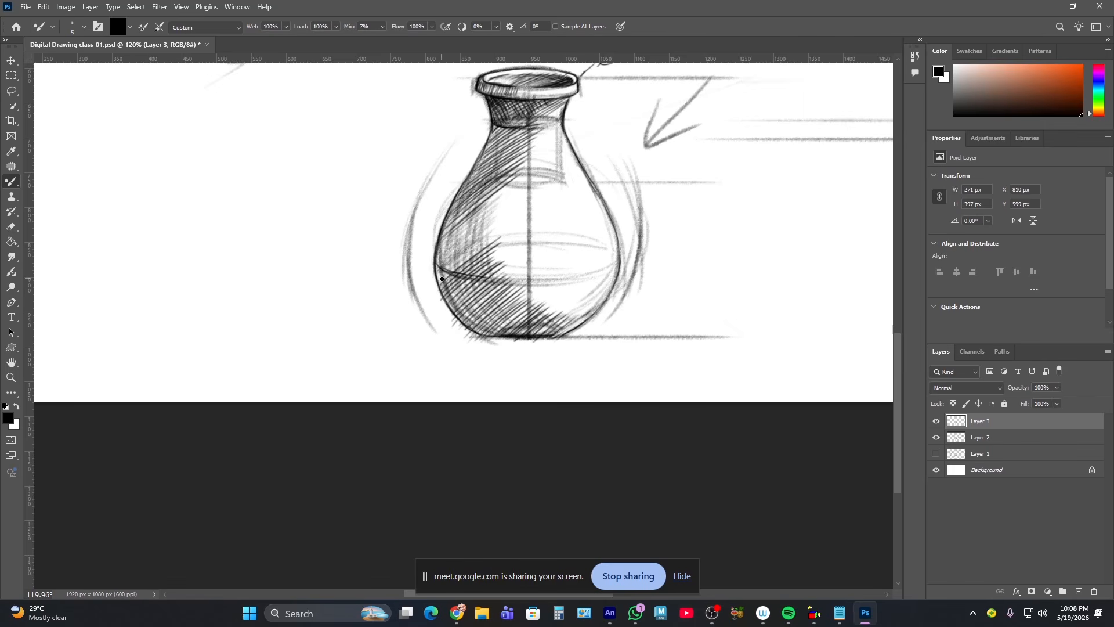
{"action": "mouse_move", "coordinate": [489, 239]}
{"action": "left_mouse_down"}
{"action": "mouse_move", "coordinate": [436, 275]}
{"action": "mouse_move", "coordinate": [466, 247]}
{"action": "mouse_move", "coordinate": [441, 263]}
{"action": "left_mouse_up"}
{"action": "mouse_move", "coordinate": [495, 218]}
{"action": "left_mouse_down"}
{"action": "mouse_move", "coordinate": [433, 263]}
{"action": "mouse_move", "coordinate": [474, 226]}
{"action": "mouse_move", "coordinate": [440, 246]}
{"action": "left_mouse_up"}
{"action": "left_click_drag", "start_coordinate": [505, 193], "coordinate": [453, 229]}
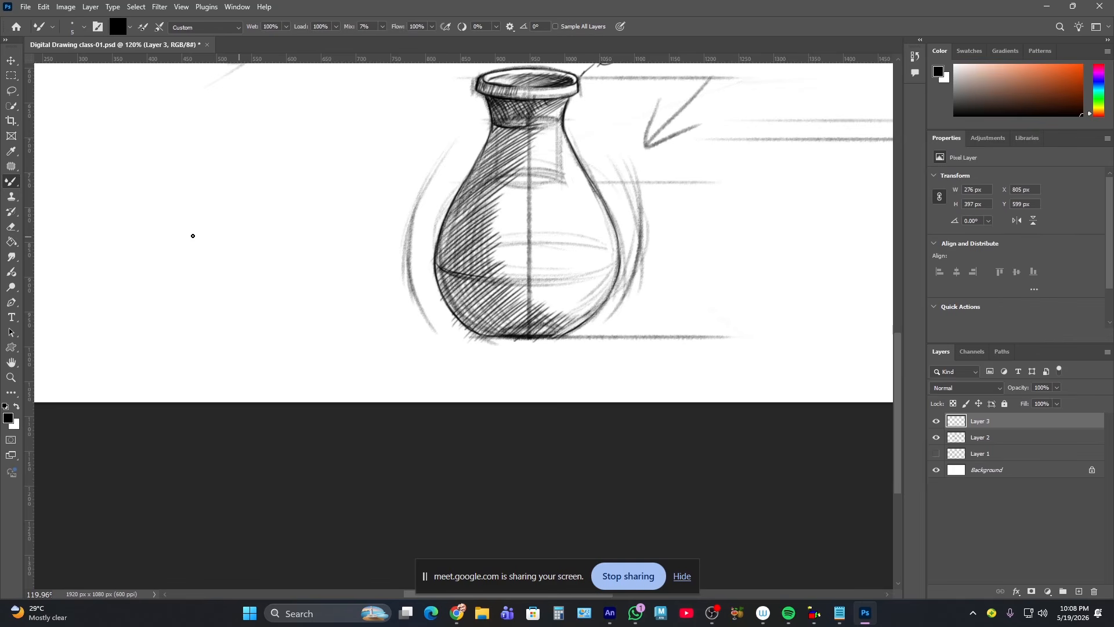
- Hatch the lower right part of the body with the Mixer Brush, carrying the diagonal strokes across the base
{"action": "left_click", "coordinate": [11, 226]}
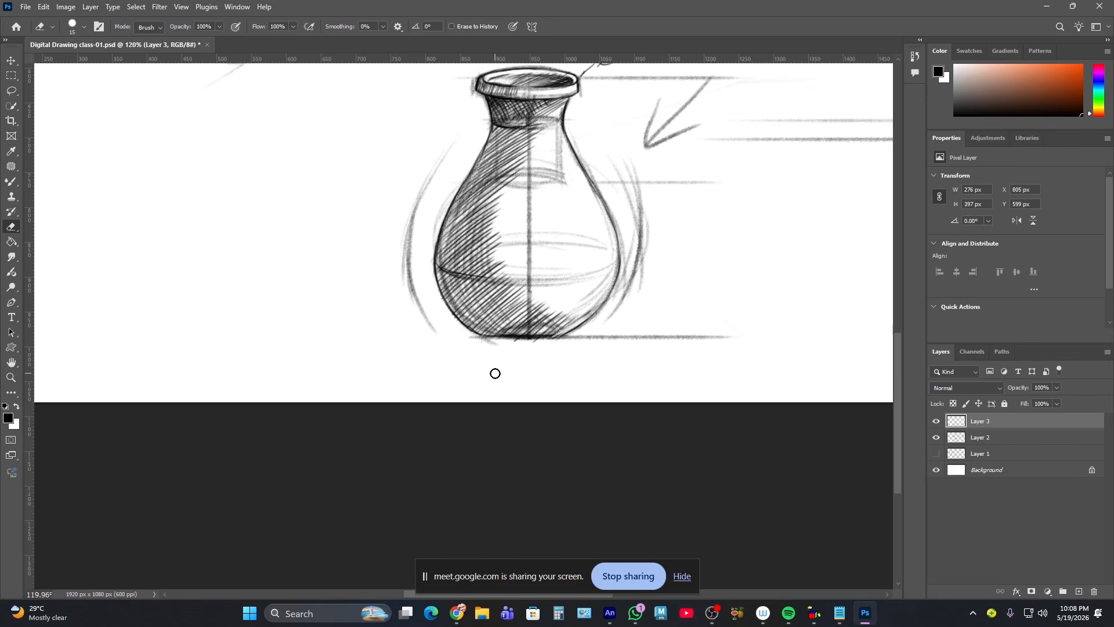
{"action": "left_click", "coordinate": [11, 181]}
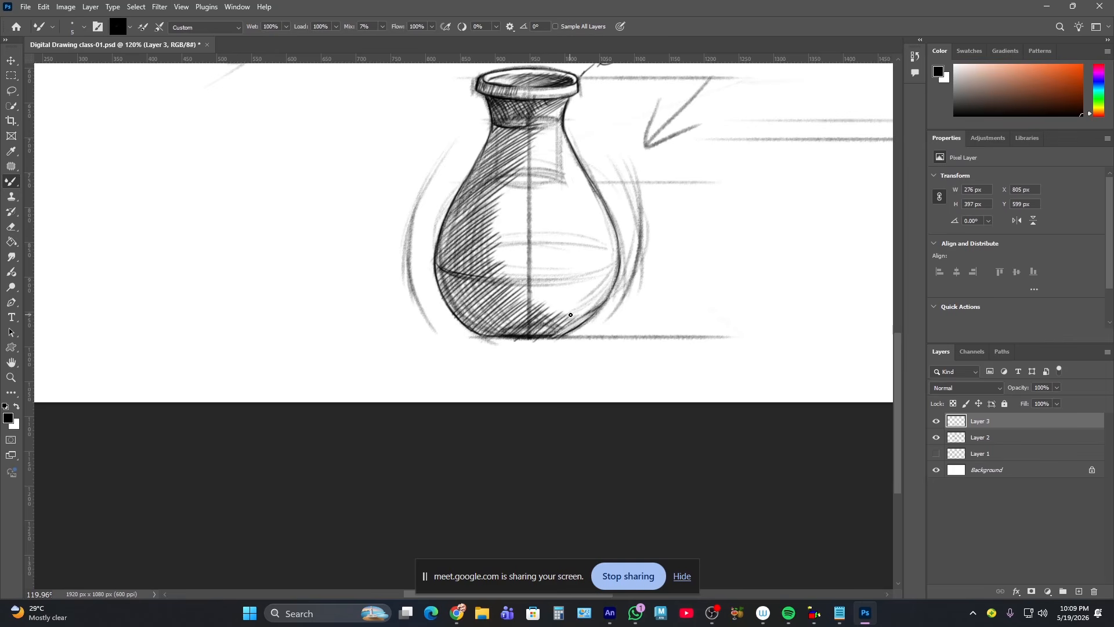
{"action": "left_click_drag", "start_coordinate": [612, 261], "coordinate": [591, 318]}
{"action": "left_click_drag", "start_coordinate": [613, 264], "coordinate": [587, 319]}
{"action": "mouse_move", "coordinate": [502, 298]}
{"action": "left_mouse_down"}
{"action": "mouse_move", "coordinate": [542, 266]}
{"action": "mouse_move", "coordinate": [512, 299]}
{"action": "mouse_move", "coordinate": [573, 257]}
{"action": "mouse_move", "coordinate": [533, 290]}
{"action": "mouse_move", "coordinate": [584, 261]}
{"action": "mouse_move", "coordinate": [543, 297]}
{"action": "mouse_move", "coordinate": [595, 262]}
{"action": "mouse_move", "coordinate": [554, 303]}
{"action": "mouse_move", "coordinate": [595, 271]}
{"action": "mouse_move", "coordinate": [559, 307]}
{"action": "mouse_move", "coordinate": [613, 277]}
{"action": "mouse_move", "coordinate": [585, 302]}
{"action": "mouse_move", "coordinate": [579, 287]}
{"action": "mouse_move", "coordinate": [557, 336]}
{"action": "mouse_move", "coordinate": [582, 318]}
{"action": "mouse_move", "coordinate": [559, 337]}
{"action": "mouse_move", "coordinate": [587, 306]}
{"action": "mouse_move", "coordinate": [543, 335]}
{"action": "mouse_move", "coordinate": [584, 302]}
{"action": "mouse_move", "coordinate": [532, 331]}
{"action": "mouse_move", "coordinate": [568, 295]}
{"action": "mouse_move", "coordinate": [522, 327]}
{"action": "mouse_move", "coordinate": [560, 286]}
{"action": "mouse_move", "coordinate": [507, 320]}
{"action": "mouse_move", "coordinate": [567, 307]}
{"action": "mouse_move", "coordinate": [528, 334]}
{"action": "mouse_move", "coordinate": [599, 292]}
{"action": "mouse_move", "coordinate": [546, 334]}
{"action": "mouse_move", "coordinate": [575, 315]}
{"action": "left_mouse_up"}
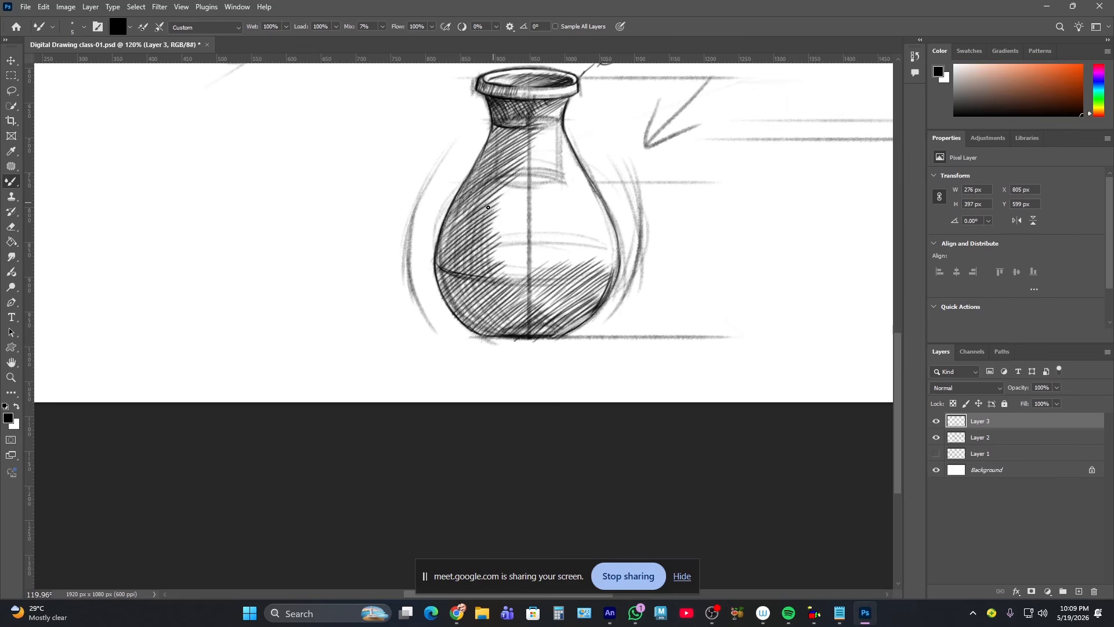
- Extend the left-side hatching inward toward the vase's centre line at the shoulder and mid-body
{"action": "mouse_move", "coordinate": [488, 207]}
{"action": "left_mouse_down"}
{"action": "mouse_move", "coordinate": [538, 176]}
{"action": "mouse_move", "coordinate": [507, 207]}
{"action": "mouse_move", "coordinate": [534, 184]}
{"action": "left_mouse_up"}
{"action": "mouse_move", "coordinate": [473, 259]}
{"action": "left_mouse_down"}
{"action": "mouse_move", "coordinate": [500, 234]}
{"action": "mouse_move", "coordinate": [488, 253]}
{"action": "mouse_move", "coordinate": [501, 248]}
{"action": "left_mouse_up"}
{"action": "mouse_move", "coordinate": [506, 166]}
{"action": "left_mouse_down"}
{"action": "mouse_move", "coordinate": [543, 144]}
{"action": "mouse_move", "coordinate": [496, 174]}
{"action": "mouse_move", "coordinate": [552, 131]}
{"action": "mouse_move", "coordinate": [518, 138]}
{"action": "left_mouse_up"}
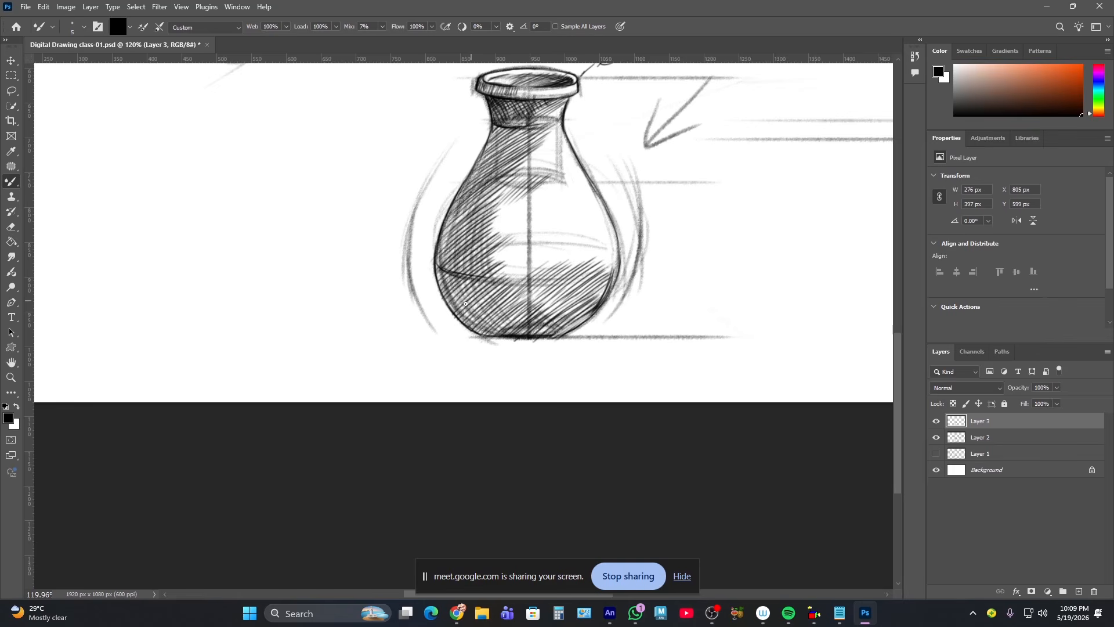
- Cross-hatch the vase's base with strokes in the opposite direction, and darken the left edge with curved strokes
{"action": "left_click_drag", "start_coordinate": [445, 289], "coordinate": [466, 330]}
{"action": "left_click_drag", "start_coordinate": [452, 306], "coordinate": [487, 335]}
{"action": "mouse_move", "coordinate": [461, 302]}
{"action": "left_mouse_down"}
{"action": "mouse_move", "coordinate": [493, 333]}
{"action": "mouse_move", "coordinate": [477, 307]}
{"action": "mouse_move", "coordinate": [504, 336]}
{"action": "mouse_move", "coordinate": [494, 323]}
{"action": "mouse_move", "coordinate": [516, 316]}
{"action": "mouse_move", "coordinate": [496, 308]}
{"action": "mouse_move", "coordinate": [519, 341]}
{"action": "mouse_move", "coordinate": [493, 318]}
{"action": "mouse_move", "coordinate": [499, 308]}
{"action": "mouse_move", "coordinate": [520, 331]}
{"action": "mouse_move", "coordinate": [508, 309]}
{"action": "mouse_move", "coordinate": [546, 337]}
{"action": "left_mouse_up"}
{"action": "mouse_move", "coordinate": [526, 311]}
{"action": "left_mouse_down"}
{"action": "mouse_move", "coordinate": [556, 339]}
{"action": "mouse_move", "coordinate": [545, 320]}
{"action": "left_mouse_up"}
{"action": "left_click_drag", "start_coordinate": [544, 317], "coordinate": [557, 328]}
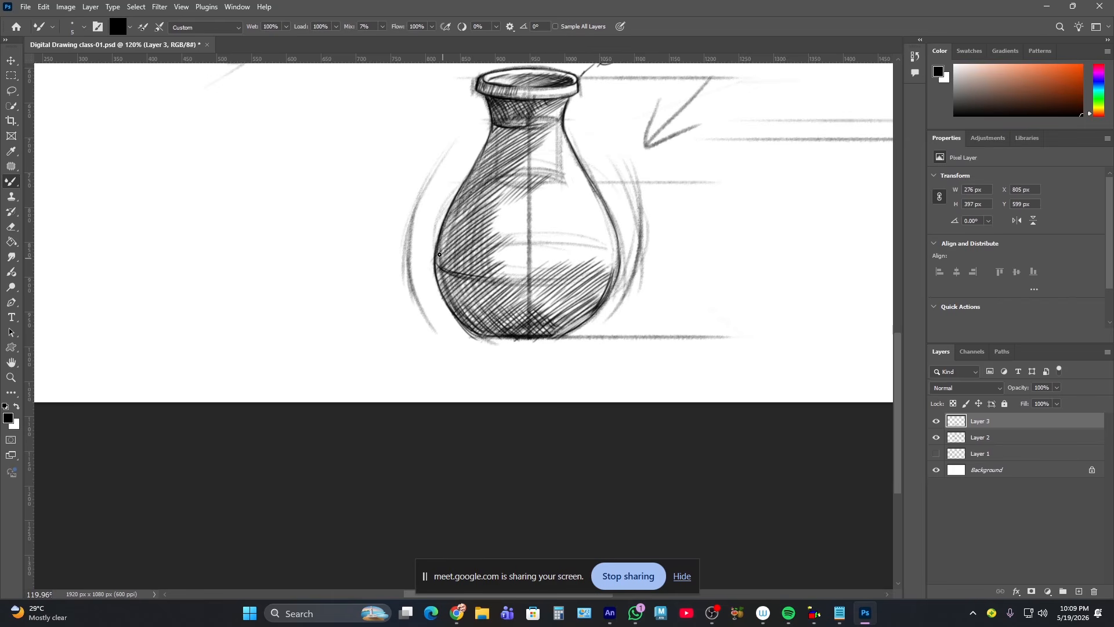
{"action": "left_click_drag", "start_coordinate": [442, 240], "coordinate": [445, 282]}
{"action": "mouse_move", "coordinate": [438, 244]}
{"action": "left_mouse_down"}
{"action": "mouse_move", "coordinate": [446, 306]}
{"action": "mouse_move", "coordinate": [458, 309]}
{"action": "left_mouse_up"}
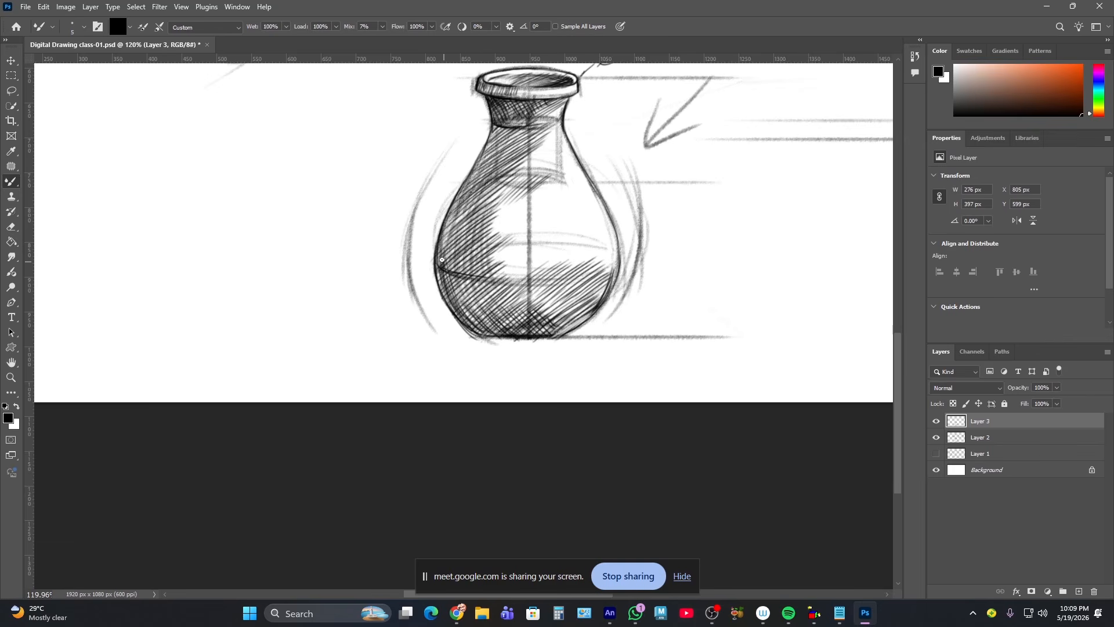
{"action": "left_click_drag", "start_coordinate": [443, 272], "coordinate": [458, 308]}
- Draw diagonal and curved sample strokes to the right of the vase, and hatch inside the body's right edge following its curve
{"action": "mouse_move", "coordinate": [700, 291]}
{"action": "left_mouse_down"}
{"action": "mouse_move", "coordinate": [833, 195]}
{"action": "mouse_move", "coordinate": [771, 304]}
{"action": "mouse_move", "coordinate": [771, 324]}
{"action": "left_mouse_up"}
{"action": "mouse_move", "coordinate": [798, 219]}
{"action": "left_mouse_down"}
{"action": "mouse_move", "coordinate": [766, 271]}
{"action": "mouse_move", "coordinate": [760, 344]}
{"action": "left_mouse_up"}
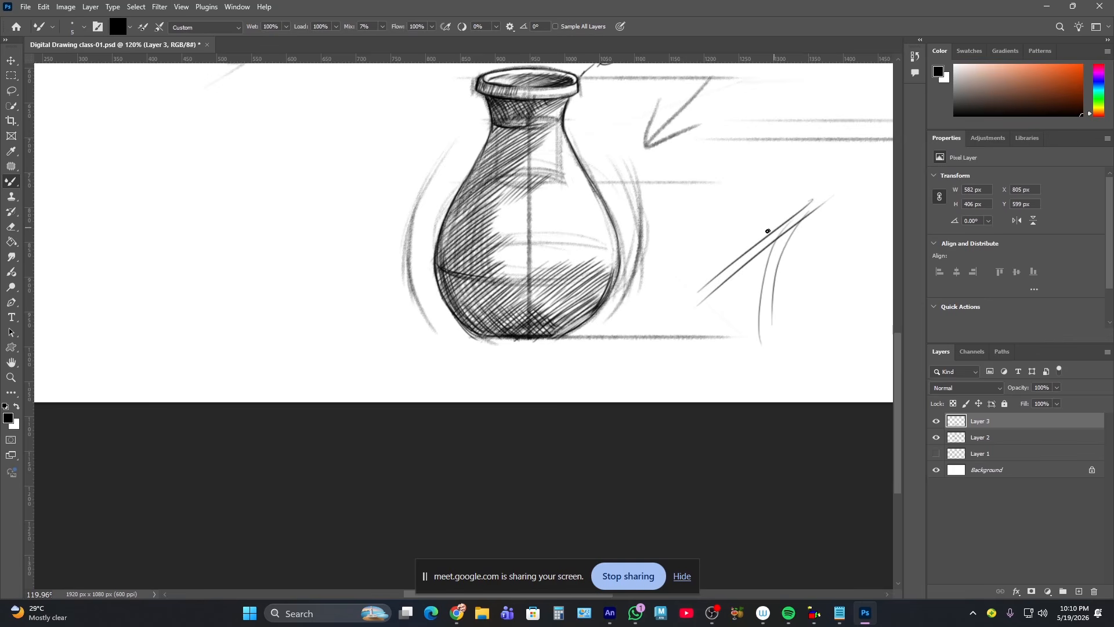
{"action": "left_click_drag", "start_coordinate": [589, 197], "coordinate": [603, 275]}
{"action": "left_click_drag", "start_coordinate": [604, 237], "coordinate": [600, 289]}
{"action": "mouse_move", "coordinate": [603, 214]}
{"action": "left_mouse_down"}
{"action": "mouse_move", "coordinate": [595, 279]}
{"action": "mouse_move", "coordinate": [607, 281]}
{"action": "mouse_move", "coordinate": [615, 258]}
{"action": "mouse_move", "coordinate": [615, 290]}
{"action": "left_mouse_up"}
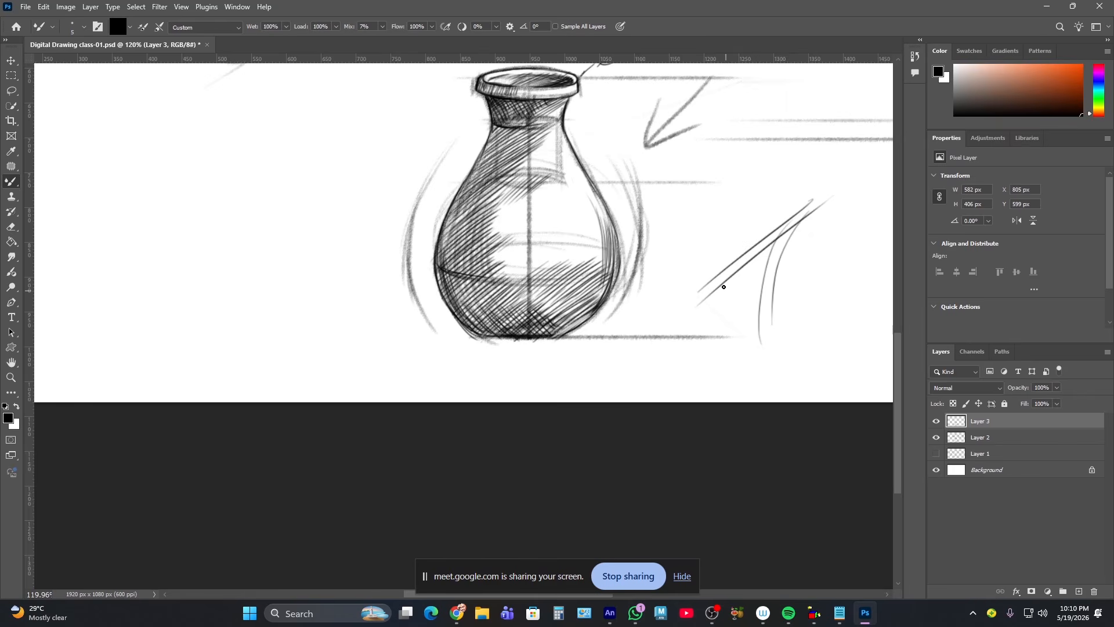
- Draw vertical strokes across the diagonal sample lines beside the vase, and undo the last few of them
{"action": "mouse_move", "coordinate": [740, 229]}
{"action": "left_mouse_down"}
{"action": "mouse_move", "coordinate": [737, 297]}
{"action": "mouse_move", "coordinate": [746, 290]}
{"action": "left_mouse_up"}
{"action": "left_click_drag", "start_coordinate": [752, 223], "coordinate": [754, 279]}
{"action": "left_click_drag", "start_coordinate": [762, 207], "coordinate": [762, 282]}
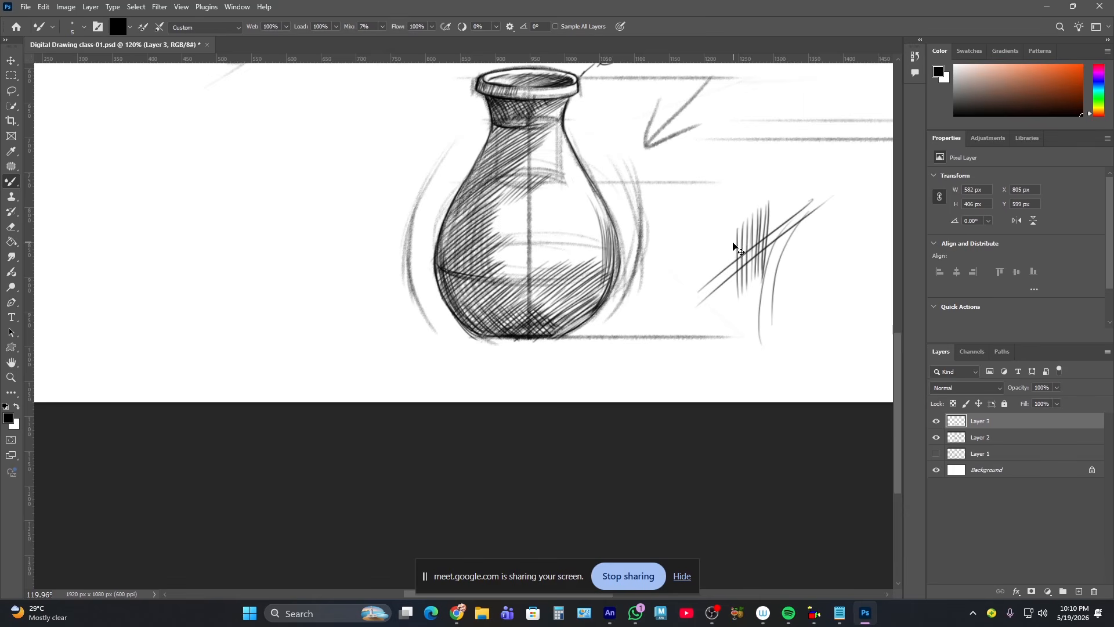
{"action": "key", "text": "ctrl+z"}
{"action": "key", "text": "ctrl+z"}
{"action": "key", "text": "ctrl+z"}
{"action": "key", "text": "ctrl+z"}
{"action": "key", "text": "ctrl+z"}
{"action": "key", "text": "ctrl+z"}
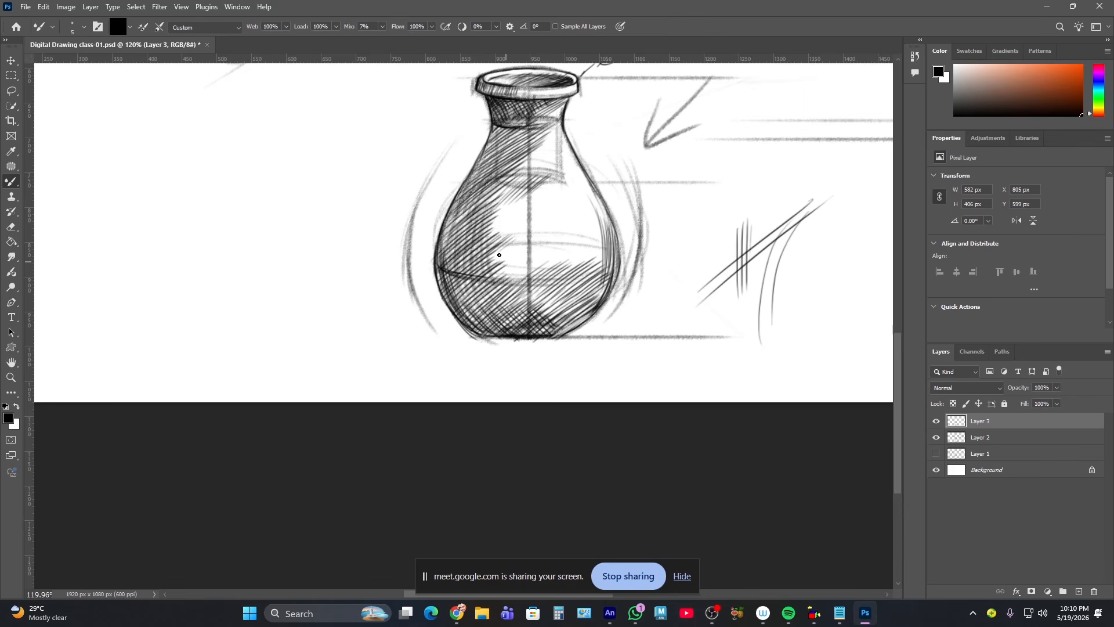
- Hatch the right edge of the vase's neck along its curve, and add short strokes along the body's left edge
{"action": "scroll", "coordinate": [207, 210], "scroll_direction": "up", "scroll_amount": 2}
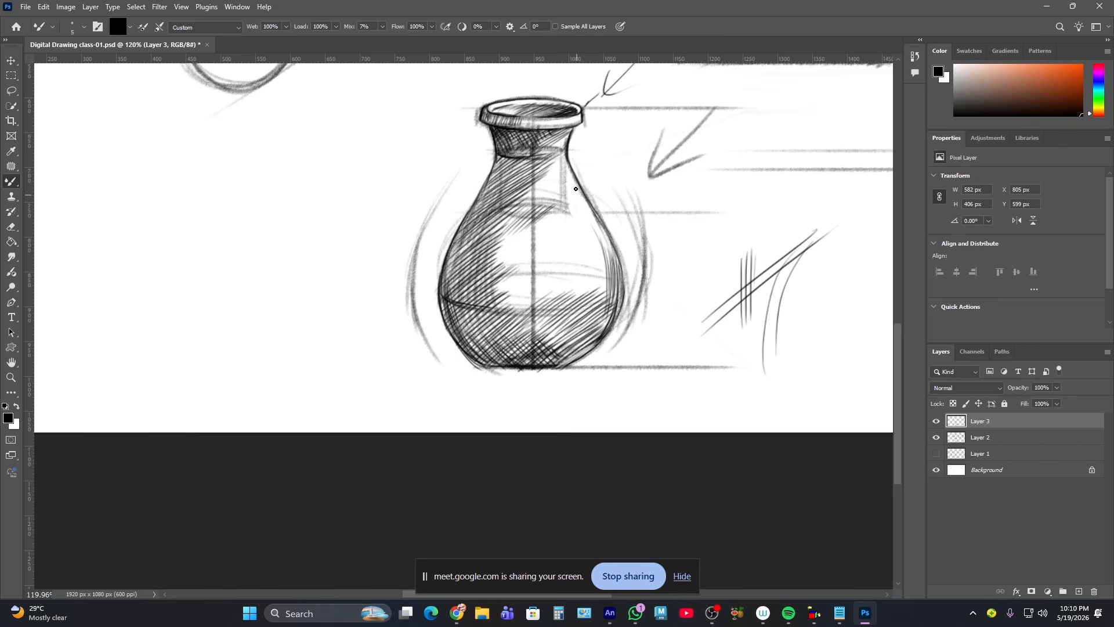
{"action": "mouse_move", "coordinate": [565, 140]}
{"action": "left_mouse_down"}
{"action": "mouse_move", "coordinate": [560, 175]}
{"action": "mouse_move", "coordinate": [565, 136]}
{"action": "mouse_move", "coordinate": [604, 237]}
{"action": "left_mouse_up"}
{"action": "mouse_move", "coordinate": [445, 273]}
{"action": "left_mouse_down"}
{"action": "mouse_move", "coordinate": [465, 228]}
{"action": "mouse_move", "coordinate": [440, 305]}
{"action": "left_mouse_up"}
{"action": "left_click_drag", "start_coordinate": [475, 202], "coordinate": [461, 239]}
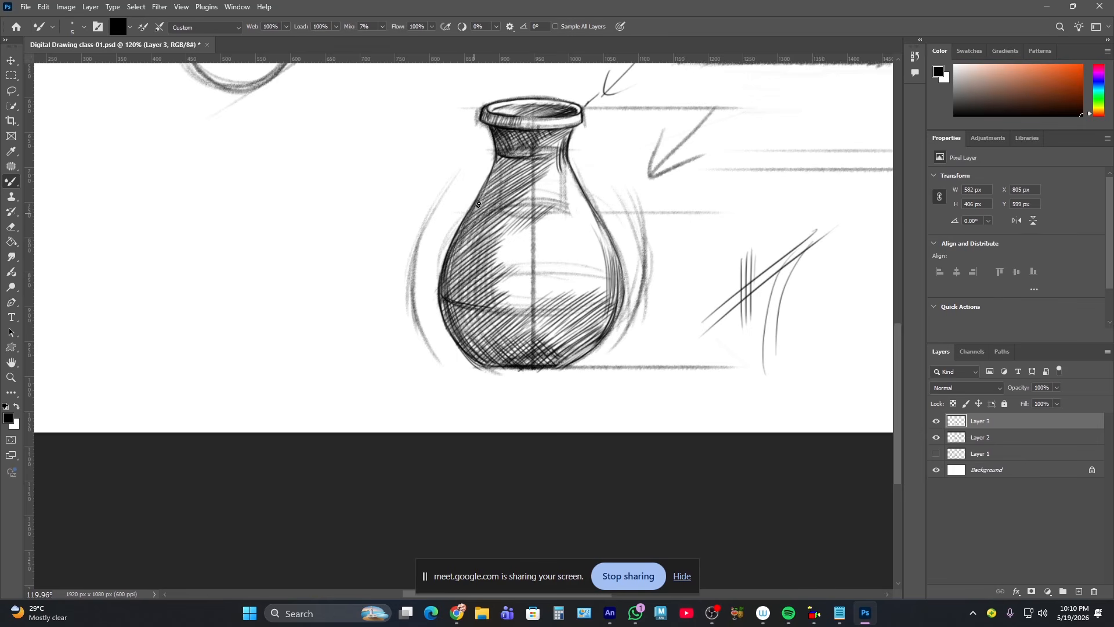
- Cross-hatch the body's lower left edge and the left shoulder just below the neck
{"action": "mouse_move", "coordinate": [452, 305]}
{"action": "left_mouse_down"}
{"action": "mouse_move", "coordinate": [486, 357]}
{"action": "mouse_move", "coordinate": [476, 351]}
{"action": "left_mouse_up"}
{"action": "left_click_drag", "start_coordinate": [462, 312], "coordinate": [484, 351]}
{"action": "mouse_move", "coordinate": [457, 305]}
{"action": "left_mouse_down"}
{"action": "mouse_move", "coordinate": [490, 330]}
{"action": "mouse_move", "coordinate": [465, 315]}
{"action": "mouse_move", "coordinate": [483, 338]}
{"action": "mouse_move", "coordinate": [485, 319]}
{"action": "mouse_move", "coordinate": [509, 355]}
{"action": "mouse_move", "coordinate": [476, 300]}
{"action": "mouse_move", "coordinate": [508, 350]}
{"action": "left_mouse_up"}
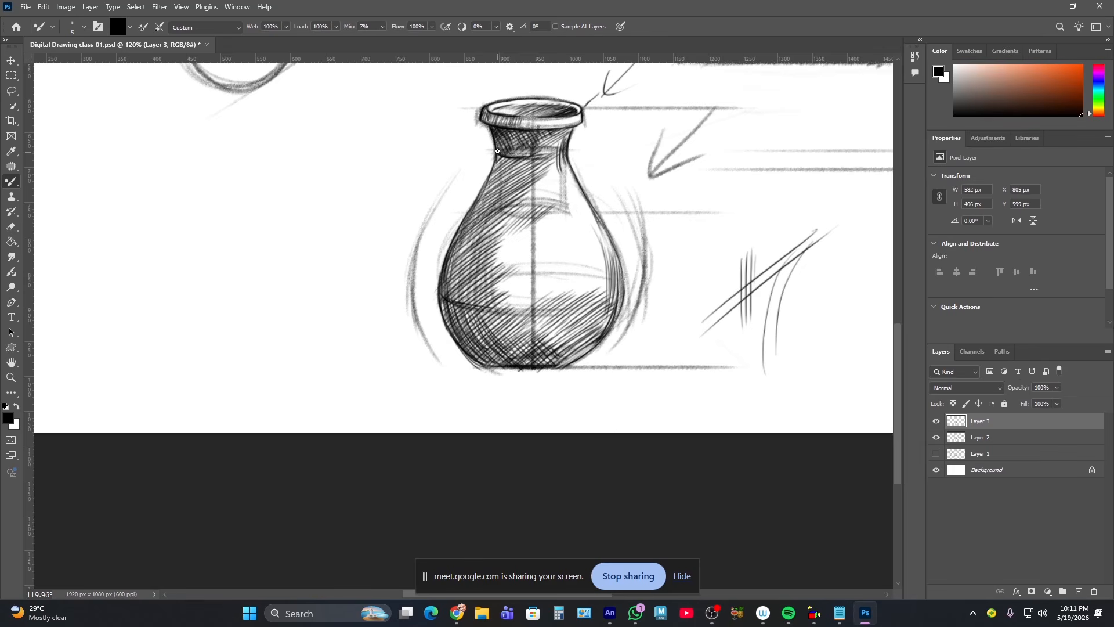
{"action": "mouse_move", "coordinate": [497, 163]}
{"action": "left_mouse_down"}
{"action": "mouse_move", "coordinate": [486, 190]}
{"action": "mouse_move", "coordinate": [496, 152]}
{"action": "mouse_move", "coordinate": [480, 187]}
{"action": "mouse_move", "coordinate": [502, 151]}
{"action": "mouse_move", "coordinate": [492, 188]}
{"action": "mouse_move", "coordinate": [510, 150]}
{"action": "mouse_move", "coordinate": [493, 183]}
{"action": "mouse_move", "coordinate": [489, 171]}
{"action": "mouse_move", "coordinate": [510, 152]}
{"action": "mouse_move", "coordinate": [493, 186]}
{"action": "mouse_move", "coordinate": [510, 149]}
{"action": "mouse_move", "coordinate": [496, 184]}
{"action": "mouse_move", "coordinate": [519, 149]}
{"action": "mouse_move", "coordinate": [507, 175]}
{"action": "mouse_move", "coordinate": [531, 153]}
{"action": "mouse_move", "coordinate": [492, 194]}
{"action": "left_mouse_up"}
{"action": "left_click_drag", "start_coordinate": [529, 158], "coordinate": [515, 168]}
{"action": "left_click_drag", "start_coordinate": [537, 152], "coordinate": [482, 183]}
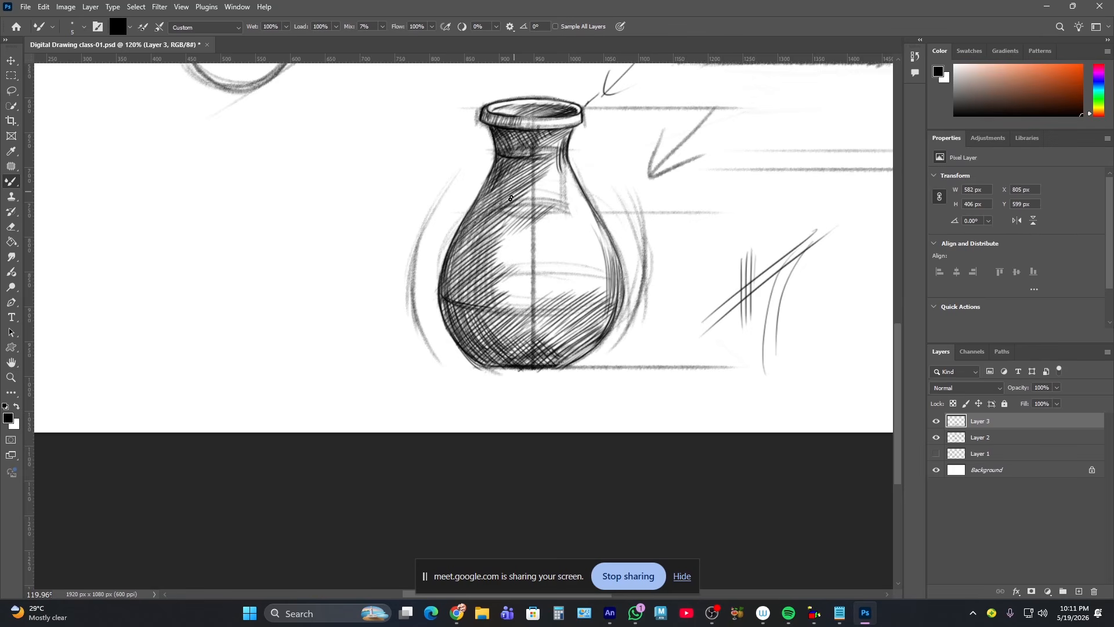
- Cross-hatch down the left side of the body with curved strokes, continuing across the lower middle toward the base
{"action": "mouse_move", "coordinate": [491, 193]}
{"action": "left_mouse_down"}
{"action": "mouse_move", "coordinate": [454, 245]}
{"action": "mouse_move", "coordinate": [450, 288]}
{"action": "left_mouse_up"}
{"action": "mouse_move", "coordinate": [468, 231]}
{"action": "left_mouse_down"}
{"action": "mouse_move", "coordinate": [452, 290]}
{"action": "mouse_move", "coordinate": [461, 299]}
{"action": "left_mouse_up"}
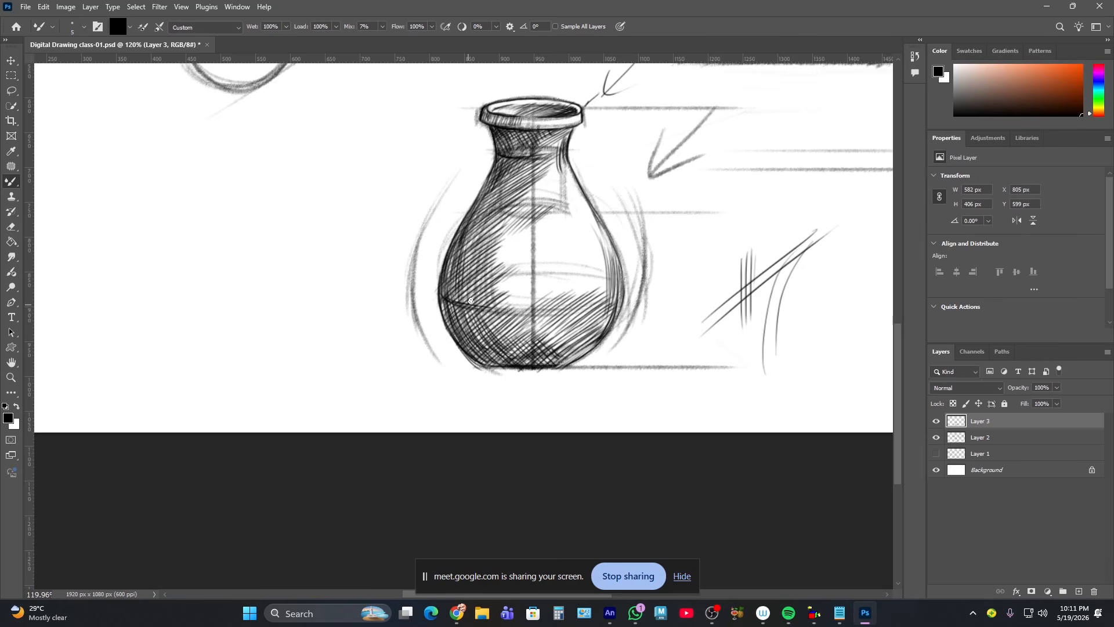
{"action": "left_click_drag", "start_coordinate": [475, 260], "coordinate": [474, 301]}
{"action": "mouse_move", "coordinate": [487, 253]}
{"action": "left_mouse_down"}
{"action": "mouse_move", "coordinate": [493, 308]}
{"action": "mouse_move", "coordinate": [490, 255]}
{"action": "mouse_move", "coordinate": [504, 308]}
{"action": "left_mouse_up"}
{"action": "mouse_move", "coordinate": [515, 268]}
{"action": "left_mouse_down"}
{"action": "mouse_move", "coordinate": [530, 308]}
{"action": "mouse_move", "coordinate": [514, 263]}
{"action": "mouse_move", "coordinate": [503, 305]}
{"action": "mouse_move", "coordinate": [559, 296]}
{"action": "mouse_move", "coordinate": [497, 327]}
{"action": "mouse_move", "coordinate": [479, 307]}
{"action": "mouse_move", "coordinate": [487, 344]}
{"action": "left_mouse_up"}
{"action": "mouse_move", "coordinate": [508, 305]}
{"action": "left_mouse_down"}
{"action": "mouse_move", "coordinate": [493, 346]}
{"action": "mouse_move", "coordinate": [544, 347]}
{"action": "mouse_move", "coordinate": [532, 332]}
{"action": "mouse_move", "coordinate": [588, 354]}
{"action": "left_mouse_up"}
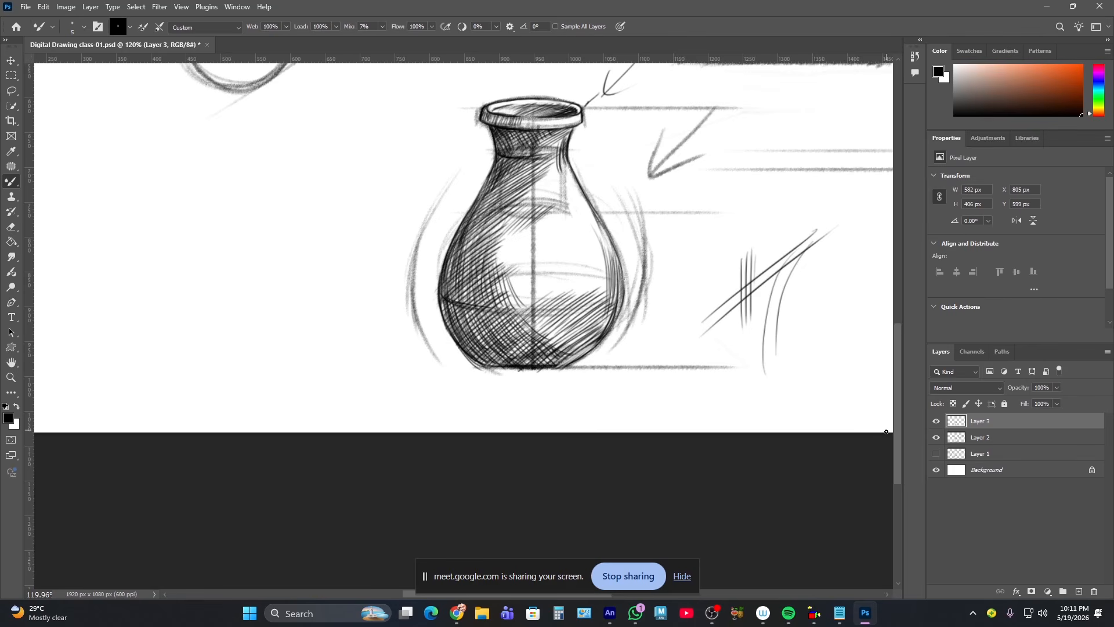
- Toggle the visibility of Layer 3 and Layer 2 to compare them, and make Layer 2 active
{"action": "left_click", "coordinate": [936, 421]}
{"action": "left_click", "coordinate": [936, 420]}
{"action": "left_click", "coordinate": [936, 421]}
{"action": "left_click", "coordinate": [936, 422]}
{"action": "left_click", "coordinate": [936, 438]}
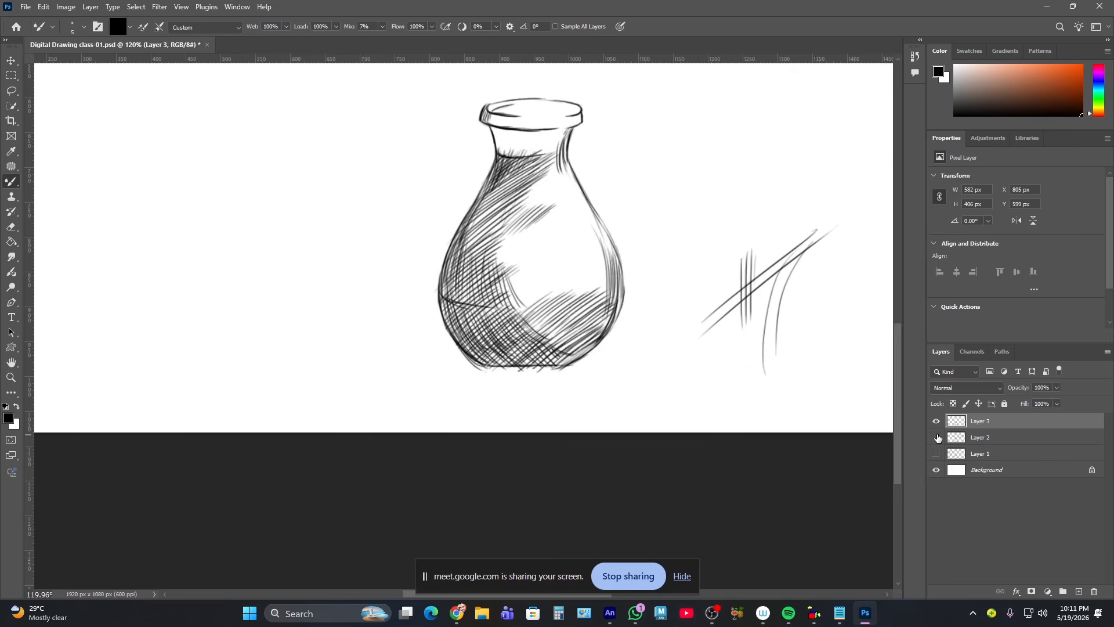
{"action": "left_click", "coordinate": [936, 438]}
{"action": "left_click", "coordinate": [979, 438]}
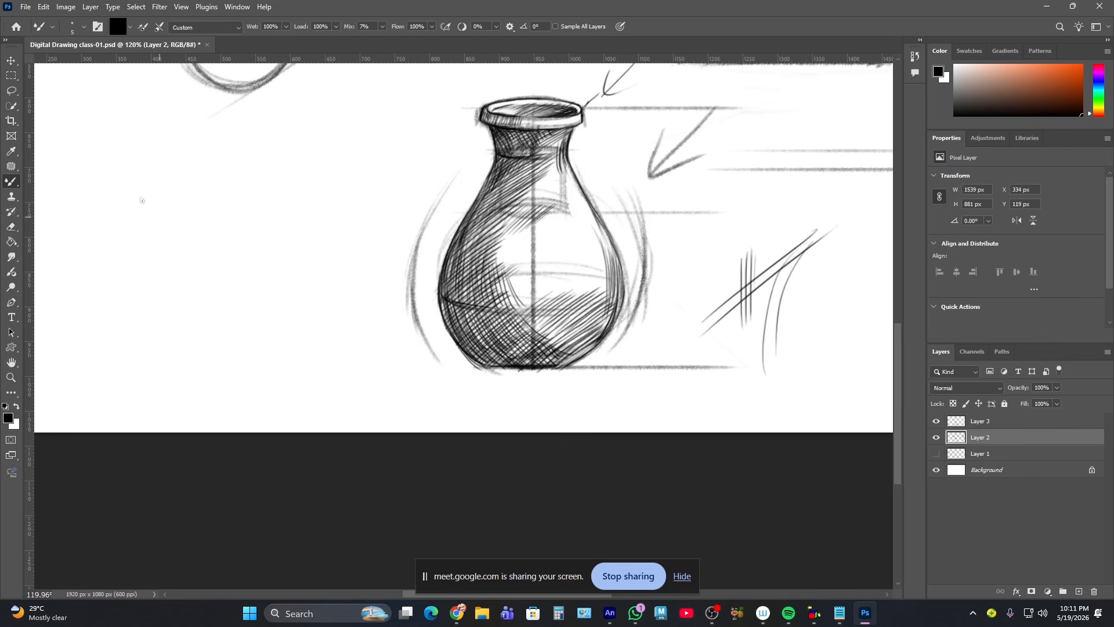
- Hatch light diagonal midtones across the centre of the vase's body with the KYLE Ultimate Pencil Hard brush
{"action": "left_click", "coordinate": [75, 26]}
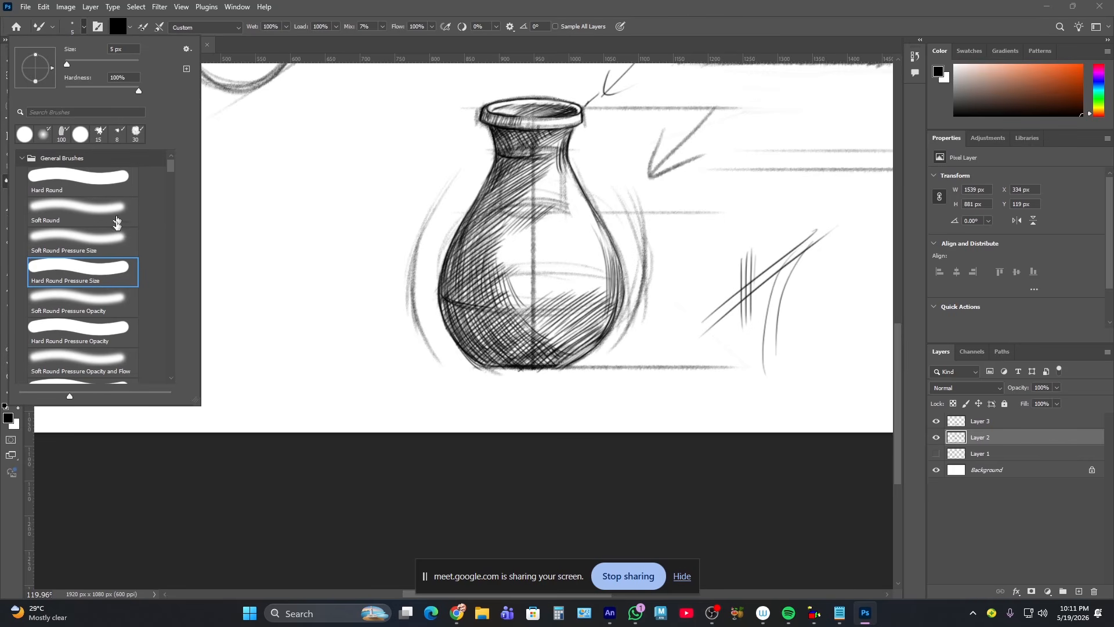
{"action": "left_click_drag", "start_coordinate": [170, 173], "coordinate": [170, 178]}
{"action": "scroll", "coordinate": [169, 179], "scroll_direction": "down", "scroll_amount": 1}
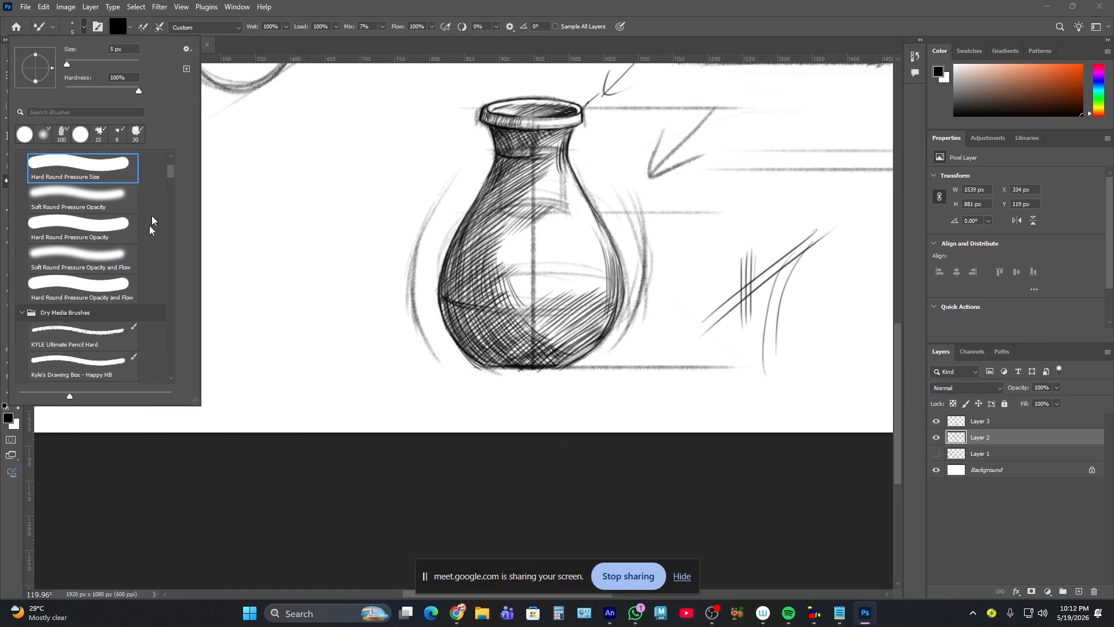
{"action": "left_click", "coordinate": [104, 328]}
{"action": "left_click_drag", "start_coordinate": [525, 308], "coordinate": [560, 275]}
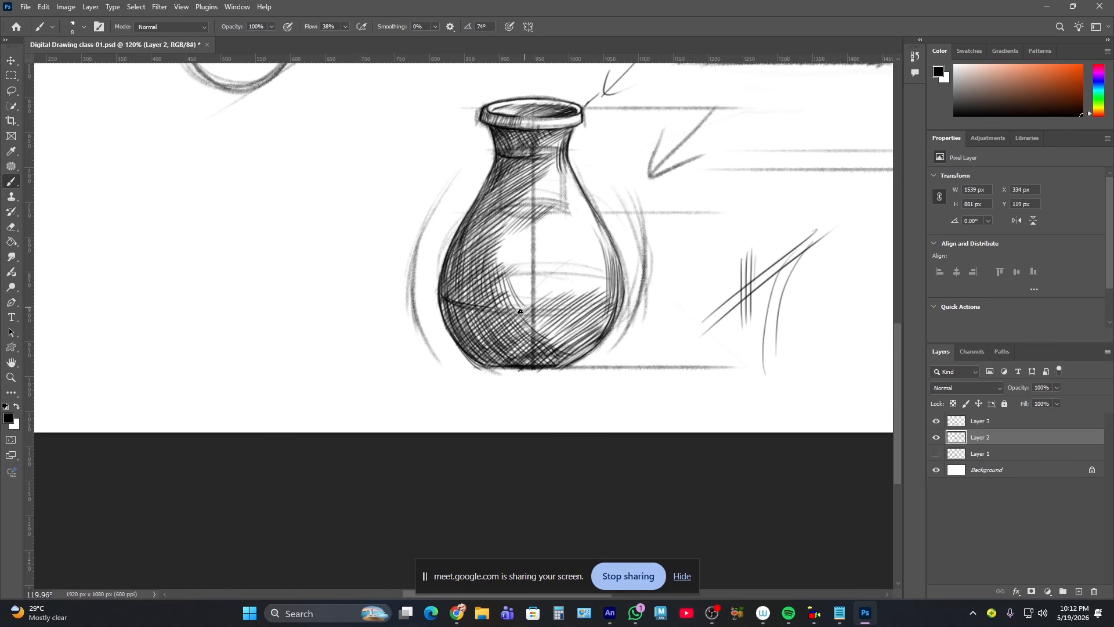
{"action": "mouse_move", "coordinate": [520, 312]}
{"action": "left_mouse_down"}
{"action": "mouse_move", "coordinate": [571, 269]}
{"action": "mouse_move", "coordinate": [516, 316]}
{"action": "mouse_move", "coordinate": [566, 261]}
{"action": "mouse_move", "coordinate": [510, 308]}
{"action": "mouse_move", "coordinate": [567, 248]}
{"action": "left_mouse_up"}
{"action": "left_click_drag", "start_coordinate": [513, 293], "coordinate": [572, 239]}
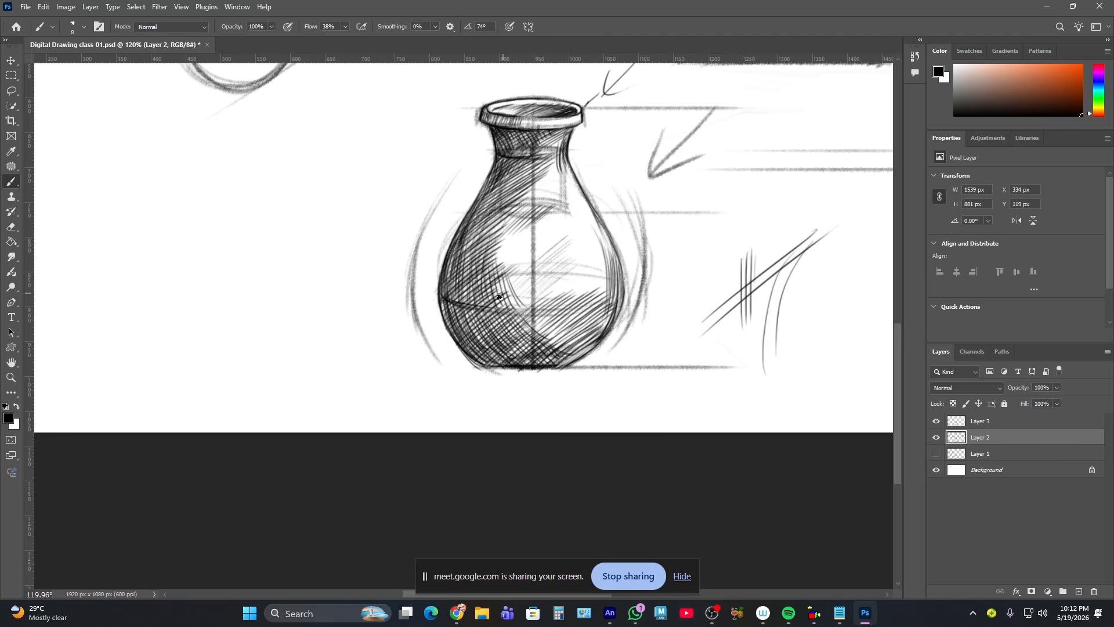
- Continue the light pencil hatching up through the upper body to the right side of the neck
{"action": "left_click_drag", "start_coordinate": [507, 285], "coordinate": [563, 229]}
{"action": "left_click_drag", "start_coordinate": [506, 271], "coordinate": [564, 219]}
{"action": "left_click_drag", "start_coordinate": [536, 239], "coordinate": [572, 211]}
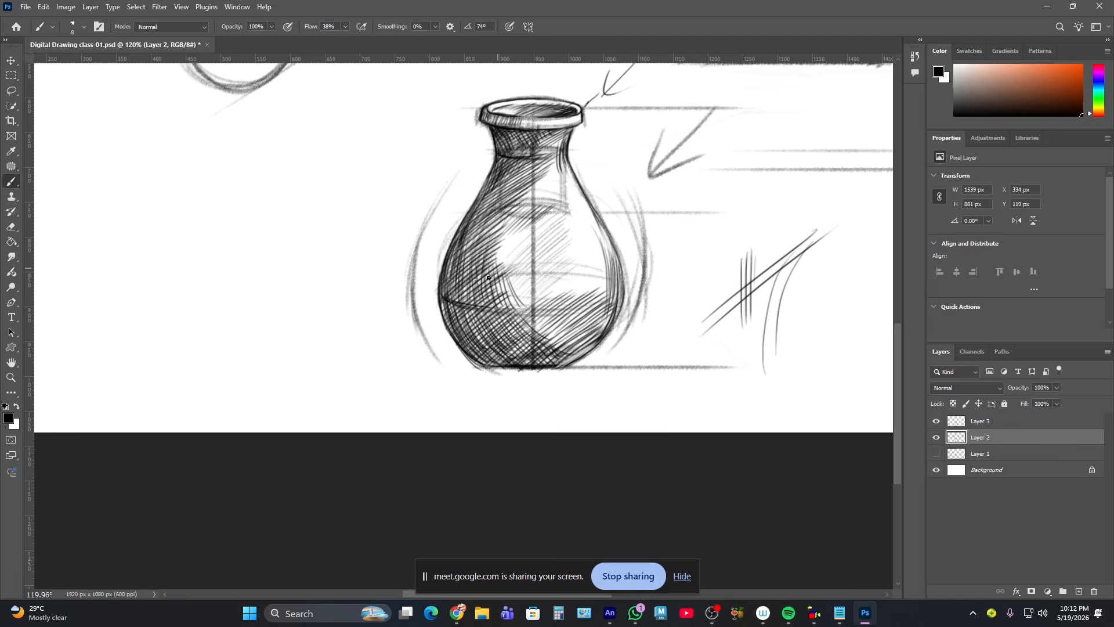
{"action": "left_click_drag", "start_coordinate": [493, 269], "coordinate": [554, 206]}
{"action": "mouse_move", "coordinate": [503, 265]}
{"action": "left_mouse_down"}
{"action": "mouse_move", "coordinate": [575, 196]}
{"action": "mouse_move", "coordinate": [567, 154]}
{"action": "left_mouse_up"}
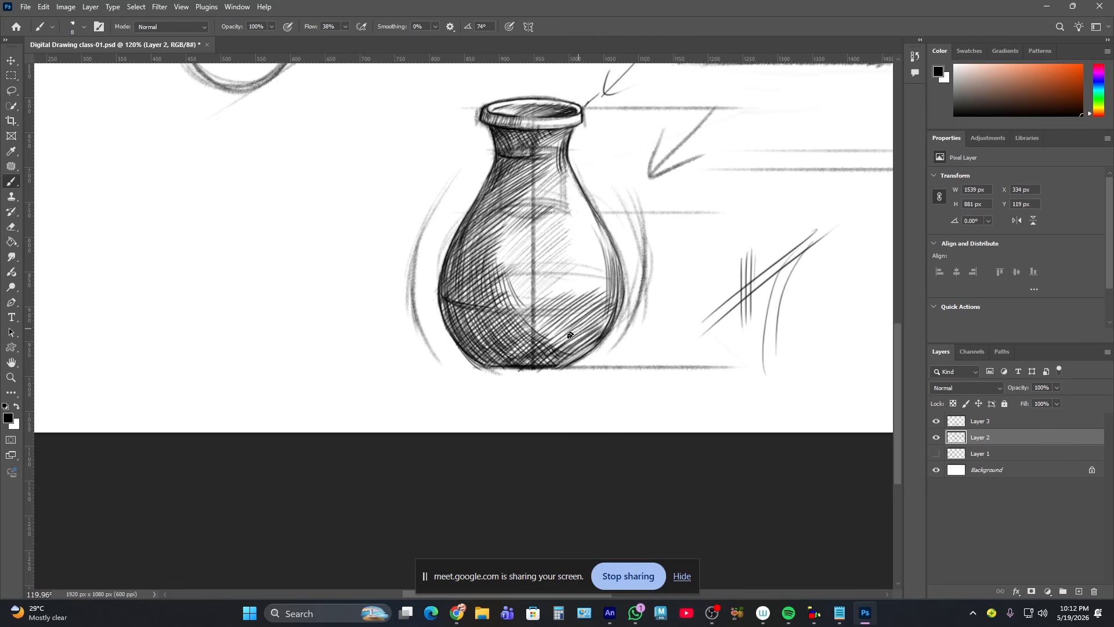
- Add light pencil hatching over the lower right part of the body, and deepen the midtones at its centre
{"action": "mouse_move", "coordinate": [577, 348]}
{"action": "left_mouse_down"}
{"action": "mouse_move", "coordinate": [607, 325]}
{"action": "mouse_move", "coordinate": [611, 290]}
{"action": "left_mouse_up"}
{"action": "mouse_move", "coordinate": [558, 320]}
{"action": "left_mouse_down"}
{"action": "mouse_move", "coordinate": [606, 279]}
{"action": "mouse_move", "coordinate": [602, 261]}
{"action": "left_mouse_up"}
{"action": "left_click_drag", "start_coordinate": [544, 302], "coordinate": [598, 253]}
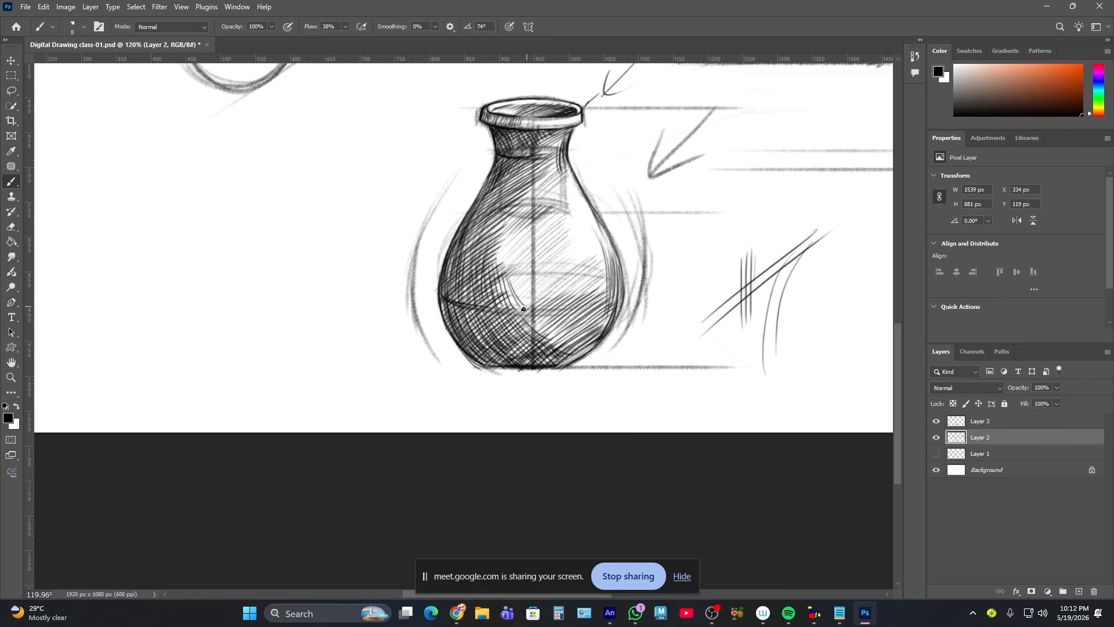
{"action": "mouse_move", "coordinate": [535, 293]}
{"action": "left_mouse_down"}
{"action": "mouse_move", "coordinate": [572, 263]}
{"action": "mouse_move", "coordinate": [569, 241]}
{"action": "left_mouse_up"}
{"action": "mouse_move", "coordinate": [503, 268]}
{"action": "left_mouse_down"}
{"action": "mouse_move", "coordinate": [544, 230]}
{"action": "mouse_move", "coordinate": [531, 215]}
{"action": "left_mouse_up"}
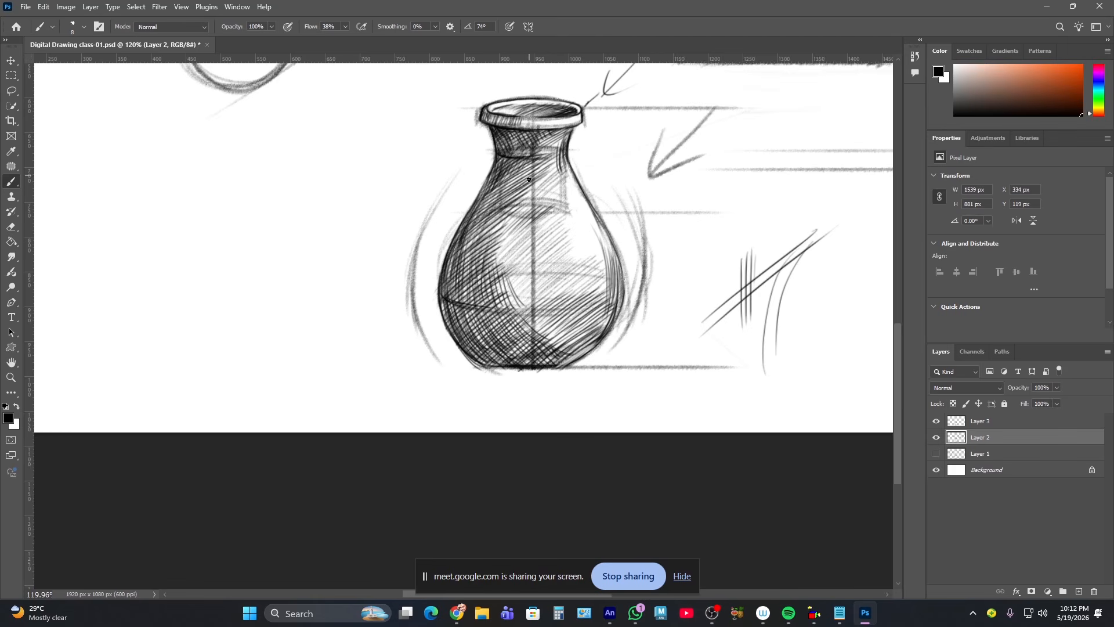
- Hatch light pencil tone along the left of the vase's centre line, over the middle of the body
{"action": "left_click_drag", "start_coordinate": [500, 295], "coordinate": [512, 218]}
{"action": "left_click_drag", "start_coordinate": [523, 253], "coordinate": [524, 221]}
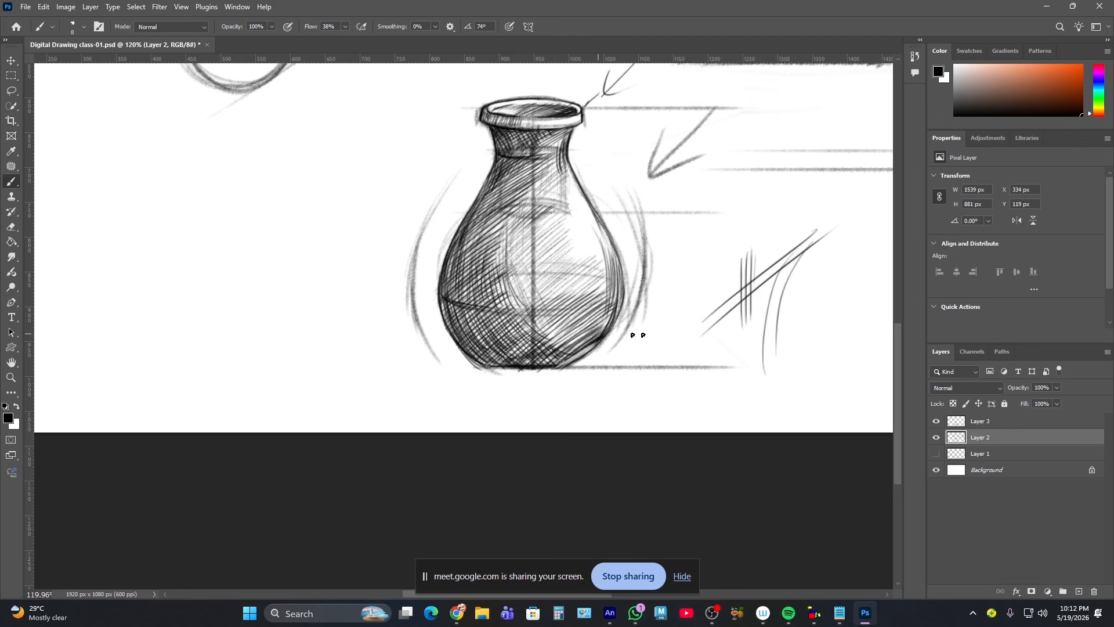
- On Layer 3, deepen the hatching at the lower right and lower left of the vase's body
{"action": "left_click", "coordinate": [938, 421]}
{"action": "left_click", "coordinate": [937, 421]}
{"action": "left_click", "coordinate": [980, 422]}
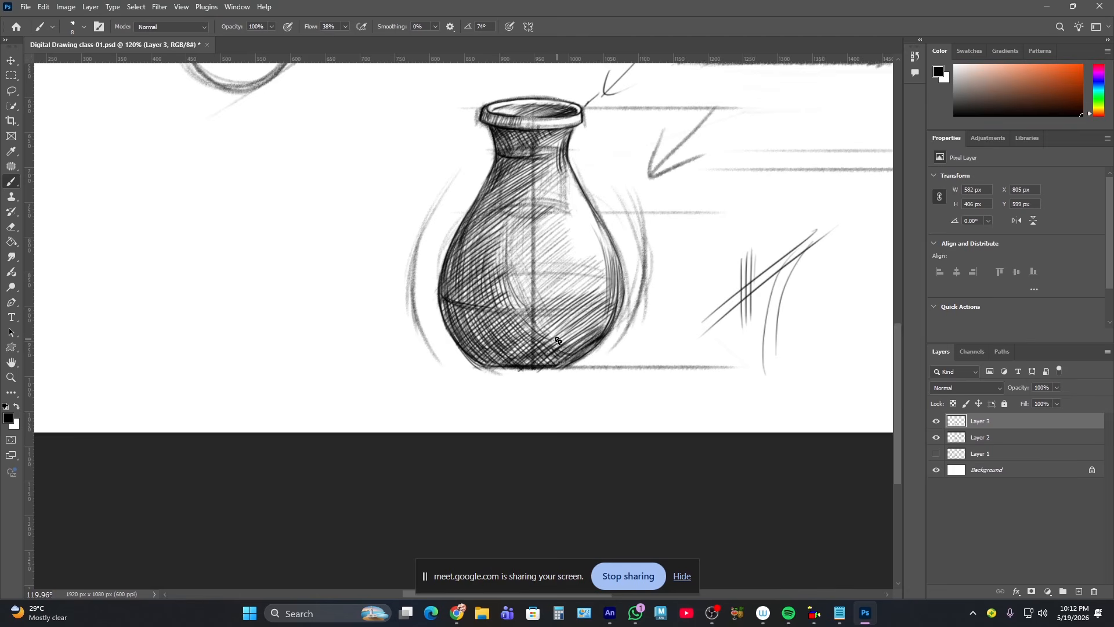
{"action": "left_click_drag", "start_coordinate": [552, 332], "coordinate": [568, 347]}
{"action": "left_click_drag", "start_coordinate": [560, 329], "coordinate": [585, 342]}
{"action": "left_click_drag", "start_coordinate": [580, 331], "coordinate": [592, 338]}
{"action": "left_click_drag", "start_coordinate": [458, 320], "coordinate": [494, 358]}
{"action": "mouse_move", "coordinate": [518, 196]}
{"action": "left_mouse_down"}
{"action": "mouse_move", "coordinate": [575, 230]}
{"action": "mouse_move", "coordinate": [579, 219]}
{"action": "left_mouse_up"}
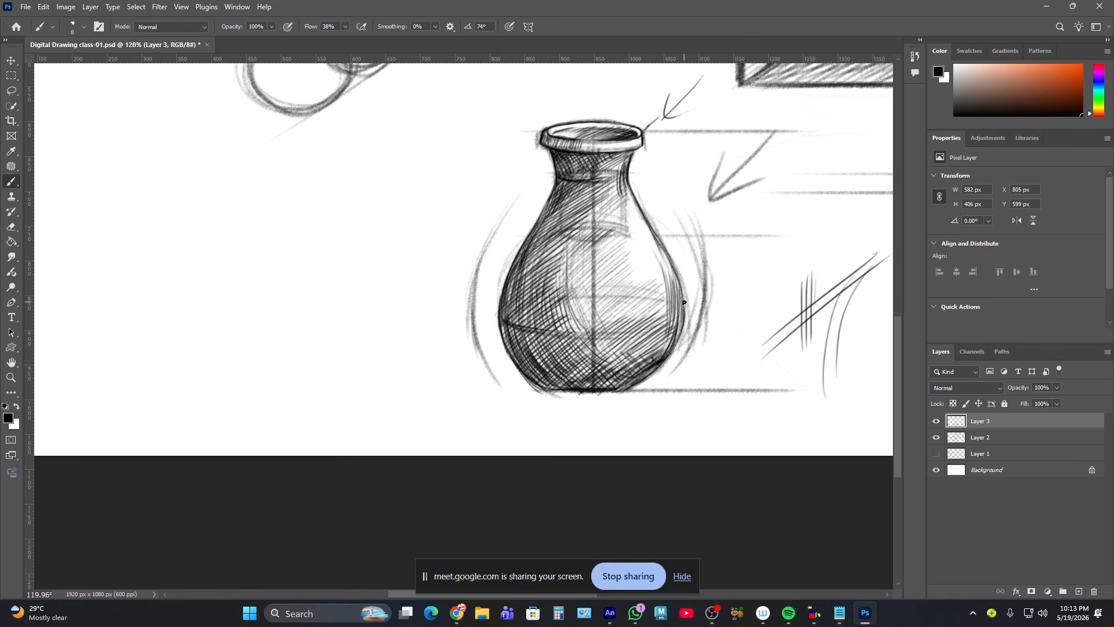
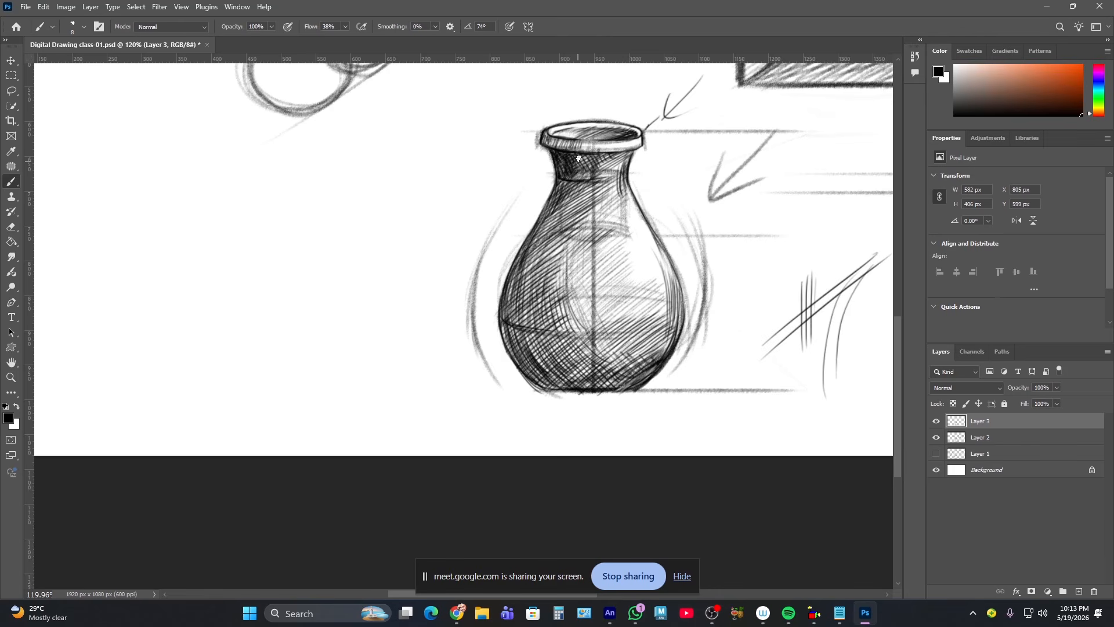
- Darken the hatching on the vase's neck and left side, and reinforce the line under its base
{"action": "left_click_drag", "start_coordinate": [579, 158], "coordinate": [613, 160]}
{"action": "mouse_move", "coordinate": [521, 270]}
{"action": "left_mouse_down"}
{"action": "mouse_move", "coordinate": [540, 229]}
{"action": "mouse_move", "coordinate": [531, 261]}
{"action": "left_mouse_up"}
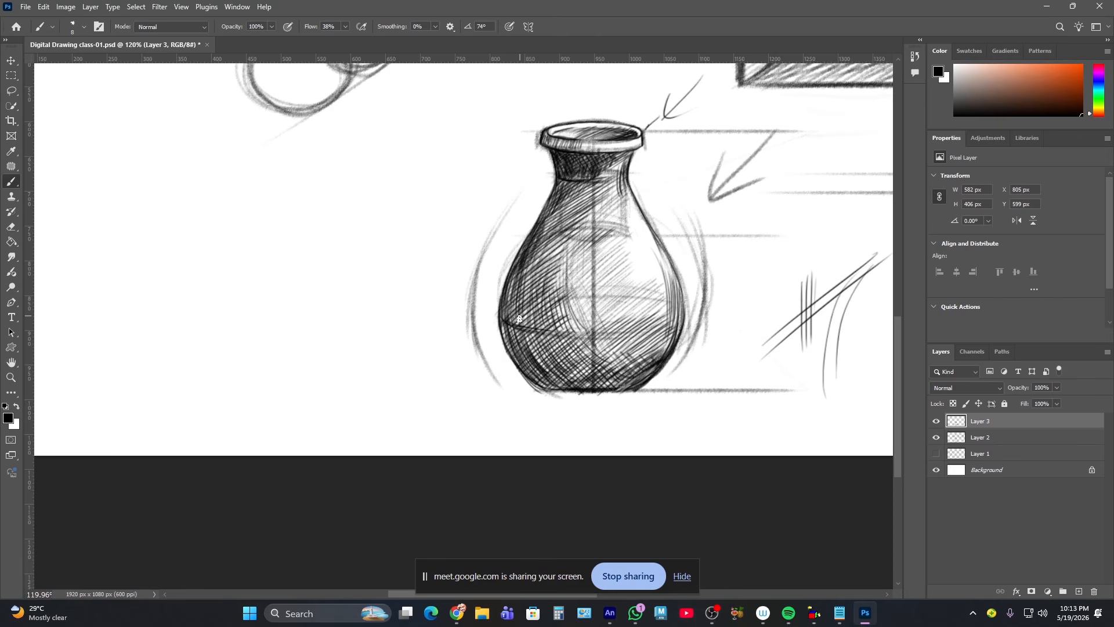
{"action": "mouse_move", "coordinate": [519, 319]}
{"action": "left_mouse_down"}
{"action": "mouse_move", "coordinate": [525, 354]}
{"action": "mouse_move", "coordinate": [528, 337]}
{"action": "left_mouse_up"}
{"action": "mouse_move", "coordinate": [553, 384]}
{"action": "left_mouse_down"}
{"action": "mouse_move", "coordinate": [527, 391]}
{"action": "mouse_move", "coordinate": [599, 398]}
{"action": "mouse_move", "coordinate": [519, 396]}
{"action": "mouse_move", "coordinate": [660, 394]}
{"action": "mouse_move", "coordinate": [641, 385]}
{"action": "mouse_move", "coordinate": [660, 347]}
{"action": "left_mouse_up"}
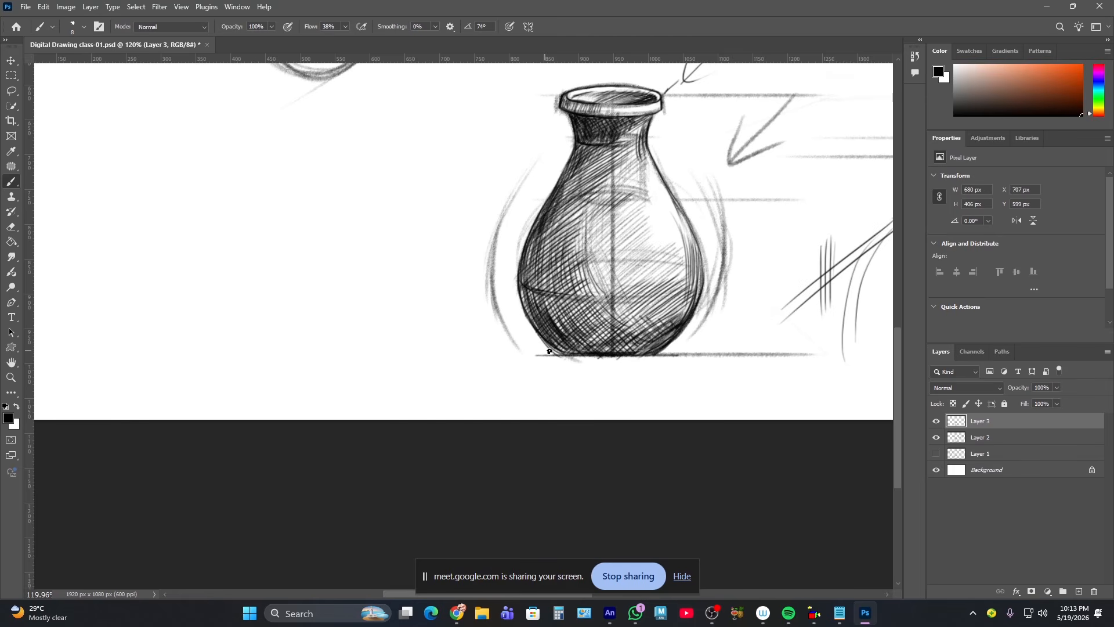
- Sketch a flat elliptical cast-shadow outline on the ground, extending left from the vase's base
{"action": "left_click_drag", "start_coordinate": [540, 342], "coordinate": [423, 360]}
{"action": "left_click_drag", "start_coordinate": [545, 372], "coordinate": [628, 361]}
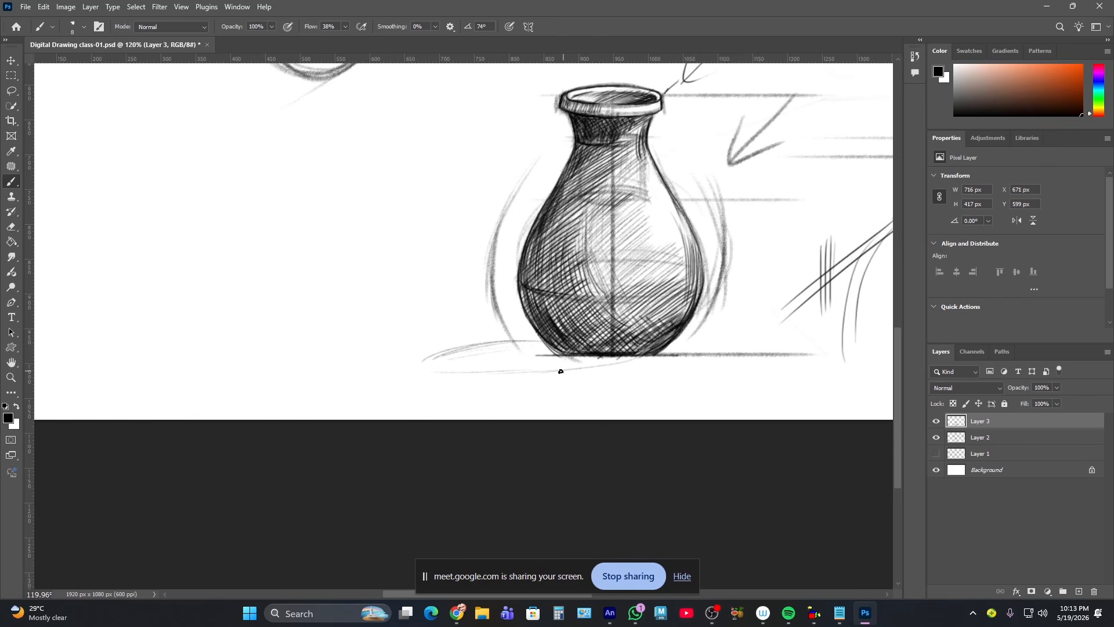
{"action": "left_click_drag", "start_coordinate": [418, 372], "coordinate": [569, 372]}
{"action": "left_click_drag", "start_coordinate": [419, 364], "coordinate": [541, 374]}
{"action": "left_click_drag", "start_coordinate": [418, 370], "coordinate": [565, 372]}
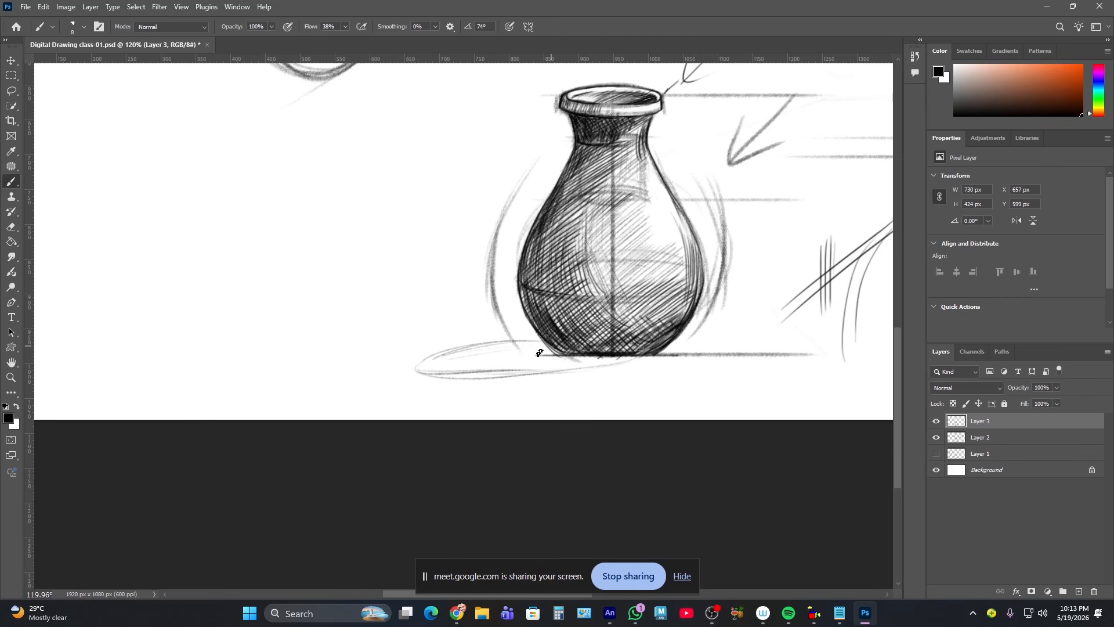
- Fill the cast-shadow outline with diagonal pencil hatching from under the base to its far left end
{"action": "mouse_move", "coordinate": [496, 343]}
{"action": "left_mouse_down"}
{"action": "mouse_move", "coordinate": [454, 375]}
{"action": "mouse_move", "coordinate": [564, 352]}
{"action": "mouse_move", "coordinate": [640, 361]}
{"action": "left_mouse_up"}
{"action": "left_click_drag", "start_coordinate": [566, 367], "coordinate": [650, 354]}
{"action": "left_click_drag", "start_coordinate": [512, 371], "coordinate": [609, 357]}
{"action": "mouse_move", "coordinate": [433, 375]}
{"action": "left_mouse_down"}
{"action": "mouse_move", "coordinate": [504, 367]}
{"action": "mouse_move", "coordinate": [547, 345]}
{"action": "mouse_move", "coordinate": [455, 347]}
{"action": "mouse_move", "coordinate": [381, 366]}
{"action": "mouse_move", "coordinate": [506, 367]}
{"action": "mouse_move", "coordinate": [483, 369]}
{"action": "mouse_move", "coordinate": [560, 350]}
{"action": "mouse_move", "coordinate": [626, 359]}
{"action": "mouse_move", "coordinate": [631, 337]}
{"action": "left_mouse_up"}
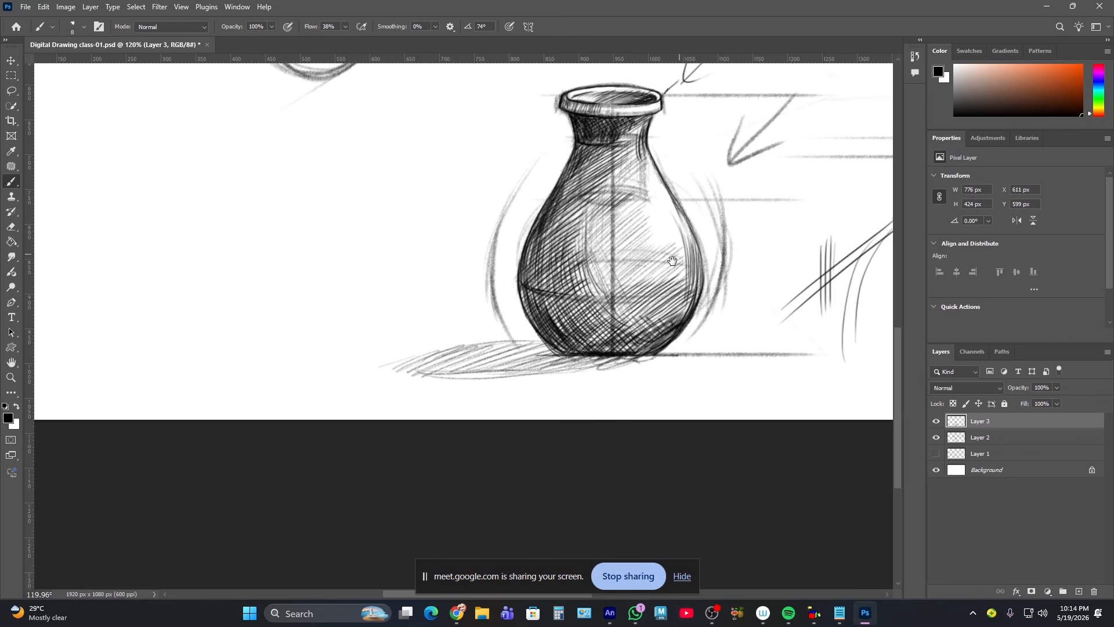
- Enlarge the eraser to 80 px and add a new layer directly above the Background
{"action": "left_click_drag", "start_coordinate": [673, 262], "coordinate": [588, 260]}
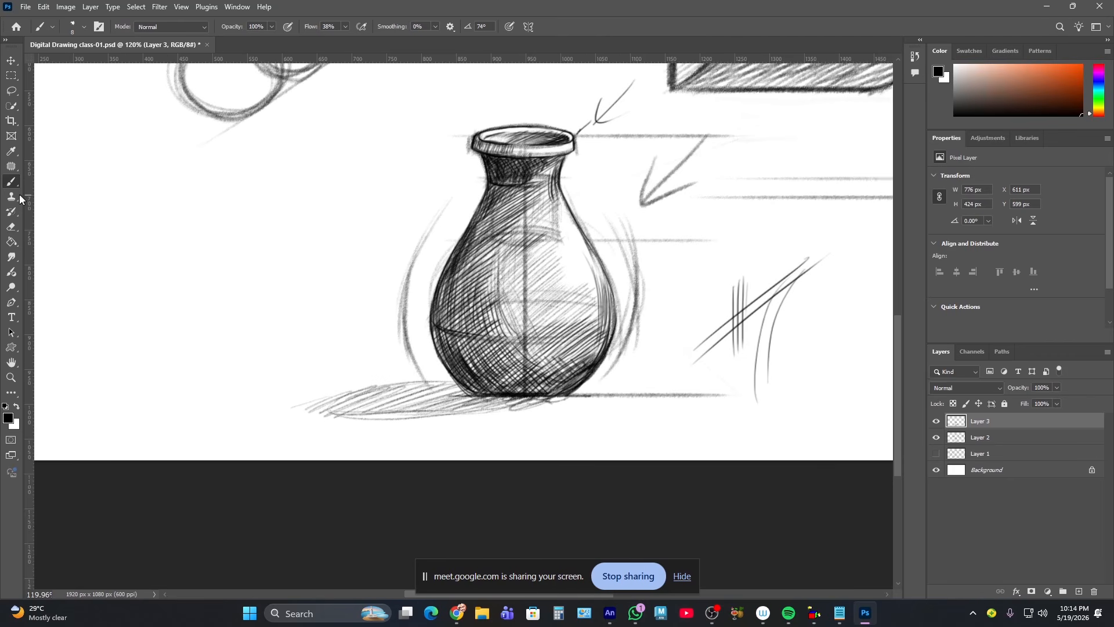
{"action": "left_click", "coordinate": [11, 226]}
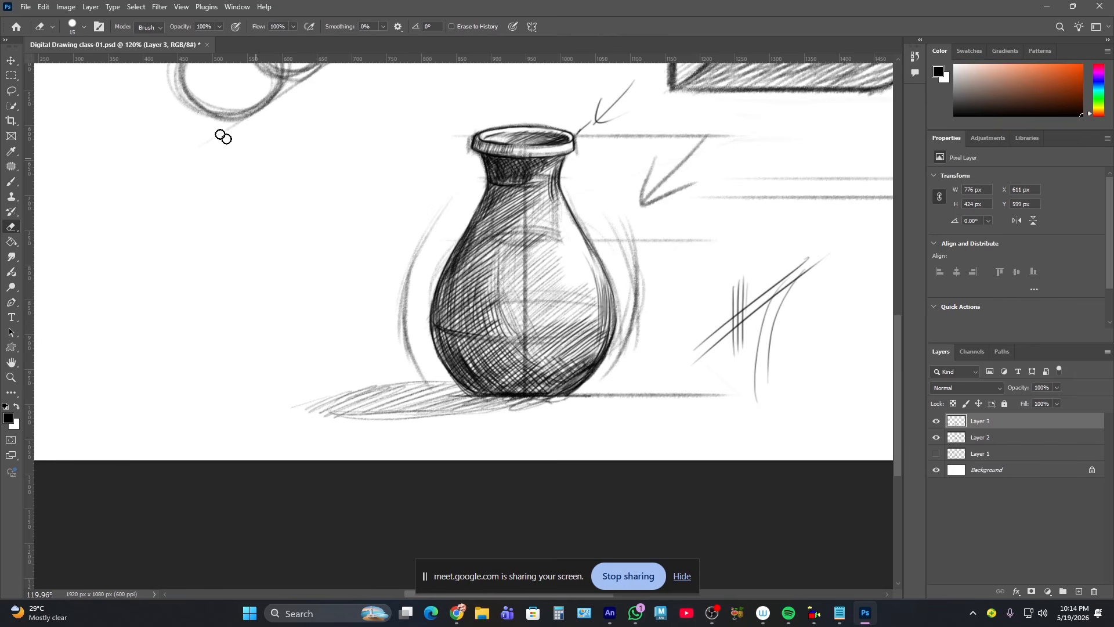
{"action": "key", "text": "bracketright"}
{"action": "key", "text": "bracketright"}
{"action": "key", "text": "bracketright"}
{"action": "key", "text": "bracketright"}
{"action": "key", "text": "bracketright"}
{"action": "key", "text": "bracketright"}
{"action": "key", "text": "bracketright"}
{"action": "left_click", "coordinate": [981, 471]}
{"action": "left_click", "coordinate": [1079, 591]}
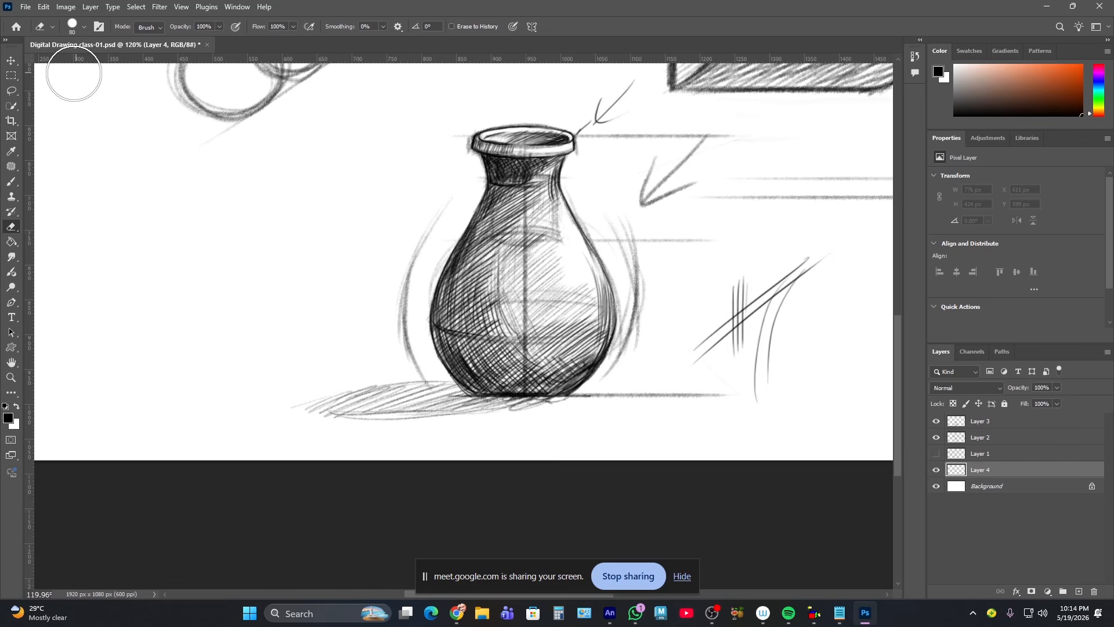
- Try painting a rough dark background tone beside the vase's right edge with the pencil brush at 100 px
{"action": "left_click", "coordinate": [12, 183]}
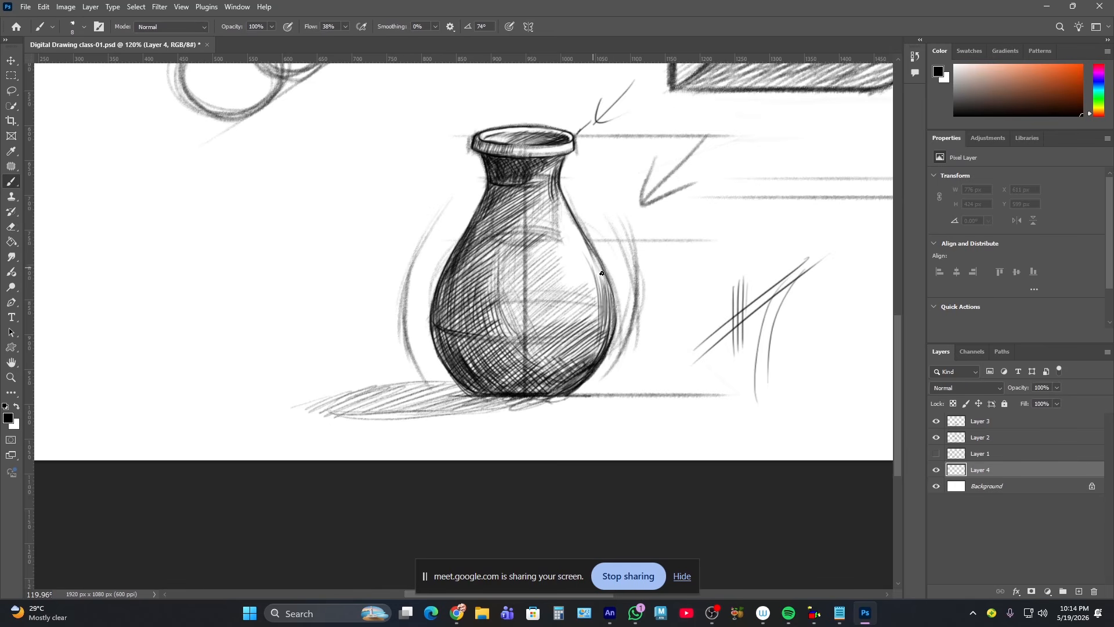
{"action": "mouse_move", "coordinate": [585, 207]}
{"action": "left_mouse_down"}
{"action": "mouse_move", "coordinate": [613, 266]}
{"action": "mouse_move", "coordinate": [590, 202]}
{"action": "mouse_move", "coordinate": [629, 267]}
{"action": "mouse_move", "coordinate": [631, 358]}
{"action": "mouse_move", "coordinate": [589, 409]}
{"action": "mouse_move", "coordinate": [616, 383]}
{"action": "mouse_move", "coordinate": [607, 226]}
{"action": "mouse_move", "coordinate": [583, 211]}
{"action": "mouse_move", "coordinate": [576, 172]}
{"action": "mouse_move", "coordinate": [644, 331]}
{"action": "mouse_move", "coordinate": [528, 427]}
{"action": "mouse_move", "coordinate": [557, 413]}
{"action": "left_mouse_up"}
{"action": "key", "text": "period"}
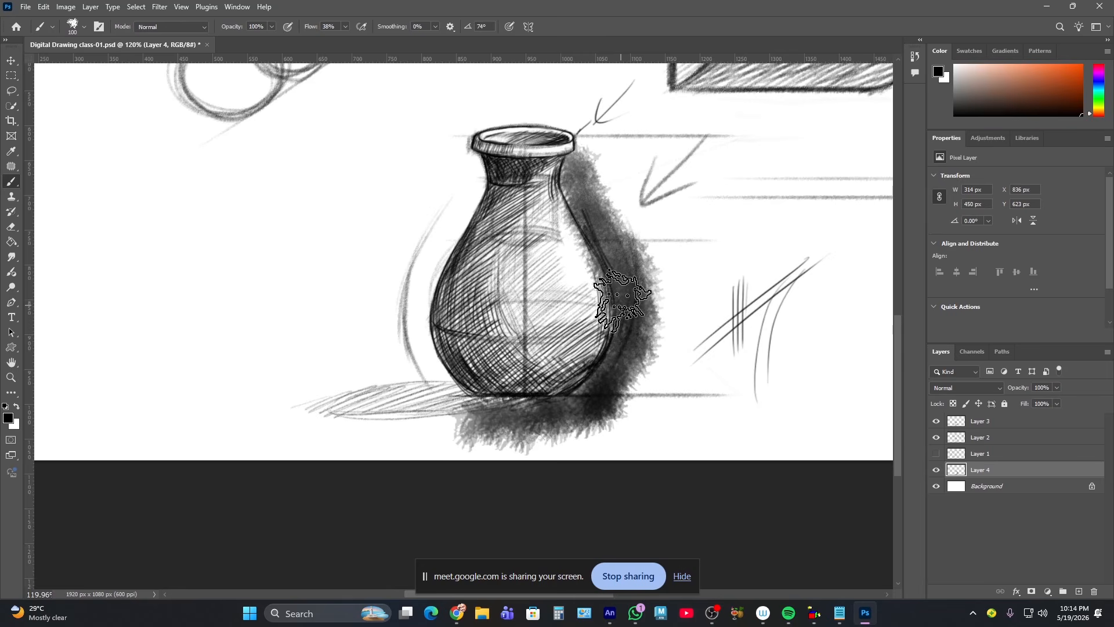
{"action": "key", "text": "ctrl+z"}
{"action": "mouse_move", "coordinate": [583, 165]}
{"action": "left_mouse_down"}
{"action": "mouse_move", "coordinate": [627, 251]}
{"action": "mouse_move", "coordinate": [615, 361]}
{"action": "mouse_move", "coordinate": [586, 184]}
{"action": "mouse_move", "coordinate": [588, 204]}
{"action": "mouse_move", "coordinate": [461, 195]}
{"action": "mouse_move", "coordinate": [589, 205]}
{"action": "mouse_move", "coordinate": [574, 177]}
{"action": "mouse_move", "coordinate": [596, 158]}
{"action": "mouse_move", "coordinate": [667, 316]}
{"action": "mouse_move", "coordinate": [626, 307]}
{"action": "mouse_move", "coordinate": [644, 251]}
{"action": "mouse_move", "coordinate": [670, 365]}
{"action": "mouse_move", "coordinate": [626, 382]}
{"action": "mouse_move", "coordinate": [625, 368]}
{"action": "mouse_move", "coordinate": [613, 379]}
{"action": "mouse_move", "coordinate": [622, 219]}
{"action": "mouse_move", "coordinate": [634, 213]}
{"action": "mouse_move", "coordinate": [628, 227]}
{"action": "mouse_move", "coordinate": [609, 204]}
{"action": "mouse_move", "coordinate": [609, 178]}
{"action": "mouse_move", "coordinate": [643, 175]}
{"action": "mouse_move", "coordinate": [662, 213]}
{"action": "mouse_move", "coordinate": [645, 283]}
{"action": "mouse_move", "coordinate": [722, 298]}
{"action": "mouse_move", "coordinate": [676, 378]}
{"action": "left_mouse_up"}
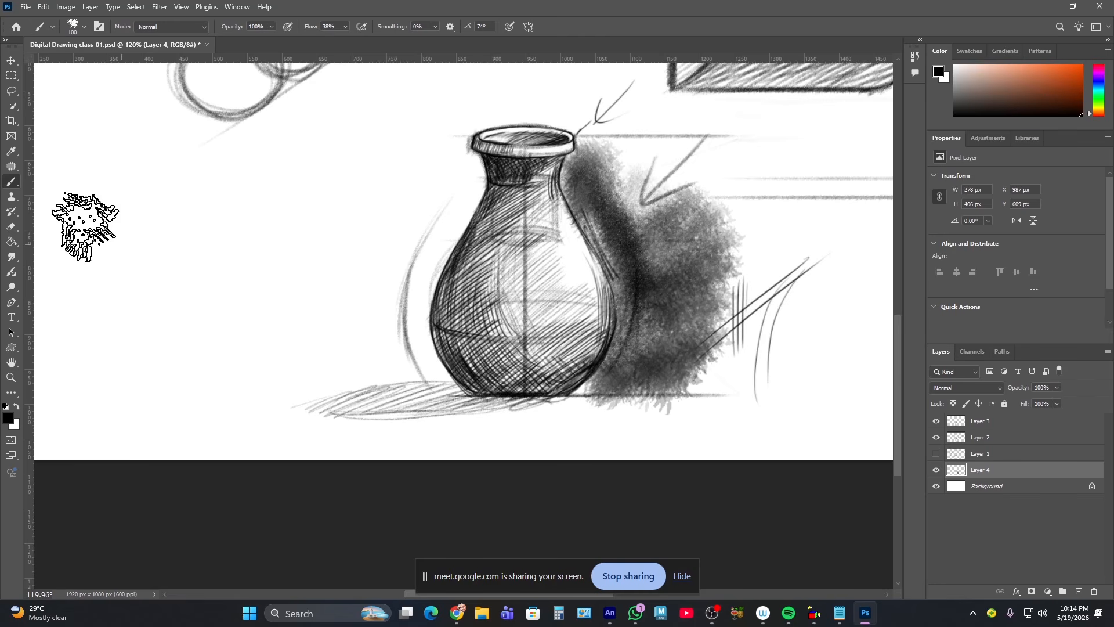
- Erase part of the rough background tone as a test, and undo the erasing and the tone
{"action": "left_click", "coordinate": [11, 226]}
{"action": "mouse_move", "coordinate": [656, 216]}
{"action": "left_mouse_down"}
{"action": "mouse_move", "coordinate": [696, 202]}
{"action": "mouse_move", "coordinate": [734, 228]}
{"action": "left_mouse_up"}
{"action": "key", "text": "ctrl+z"}
{"action": "key", "text": "ctrl+z"}
{"action": "key", "text": "ctrl+z"}
{"action": "key", "text": "ctrl+z"}
{"action": "key", "text": "ctrl+z"}
{"action": "key", "text": "ctrl+z"}
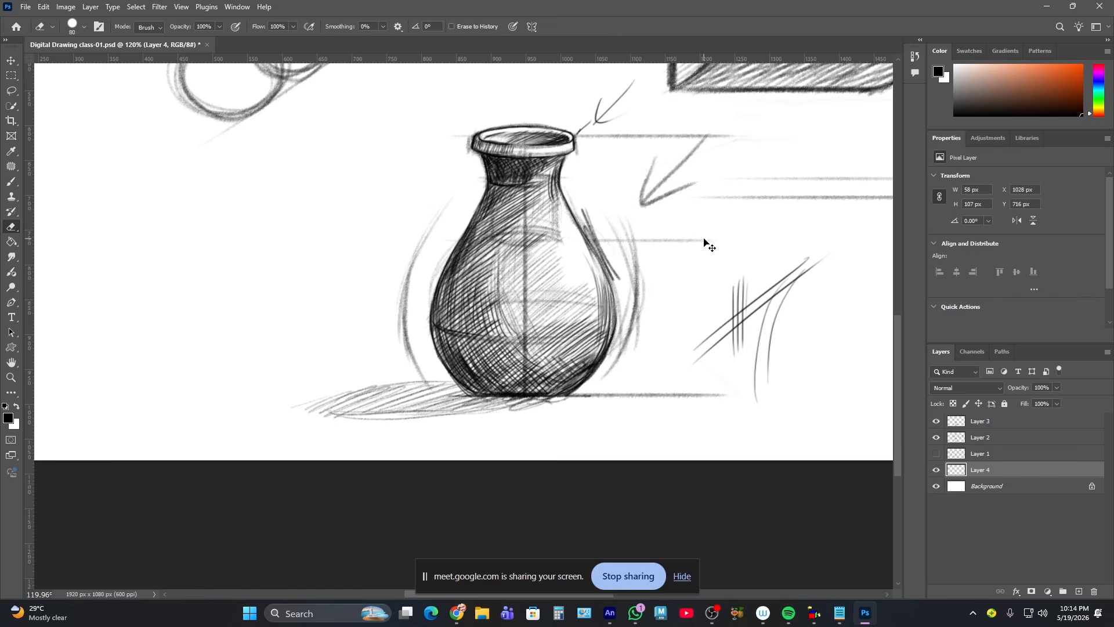
- Switch the eraser tip to Soft Round Pressure Opacity
{"action": "left_click", "coordinate": [71, 27]}
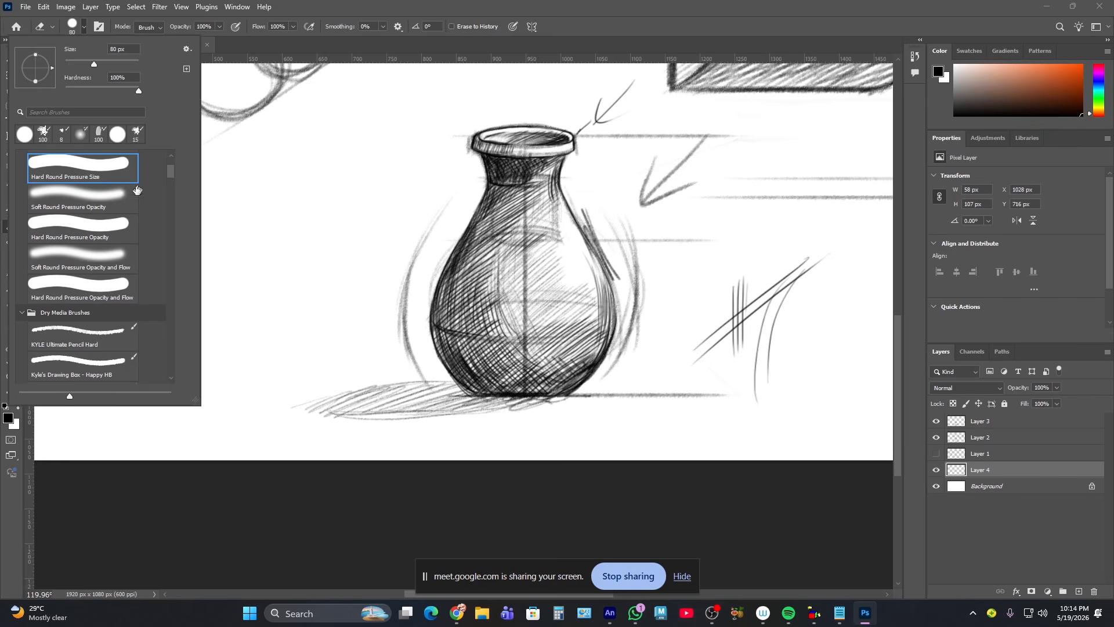
{"action": "left_click", "coordinate": [101, 198]}
{"action": "left_click", "coordinate": [615, 237]}
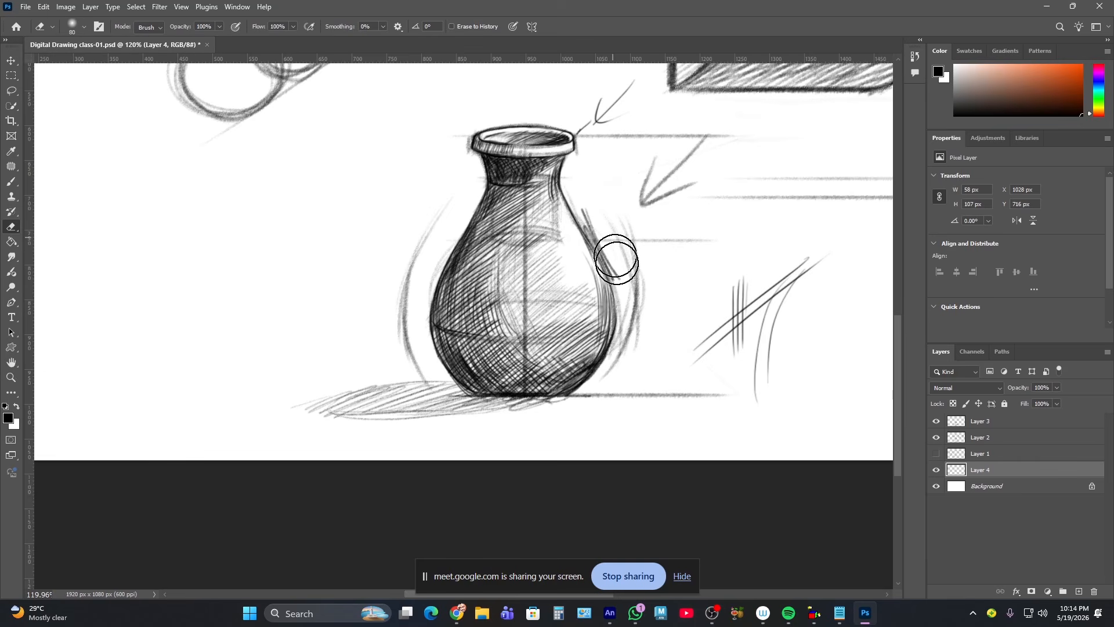
- Paint a soft dark shadow behind the vase and over the ground on Layer 4 with Soft Round Pressure Opacity and Flow at 100 px
{"action": "left_click", "coordinate": [11, 181]}
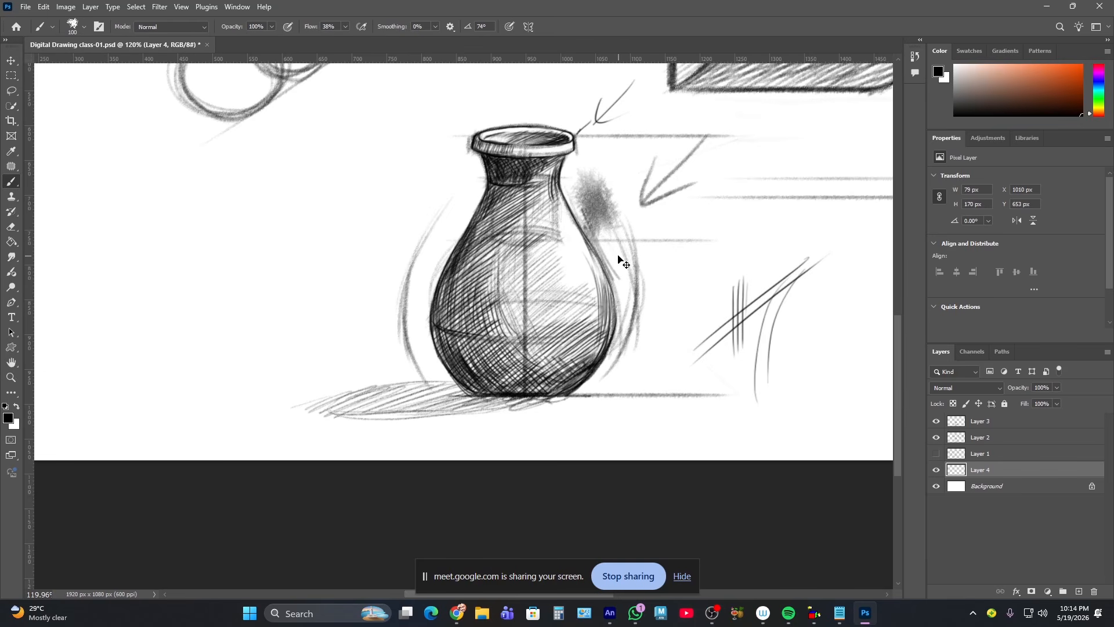
{"action": "left_click", "coordinate": [73, 26]}
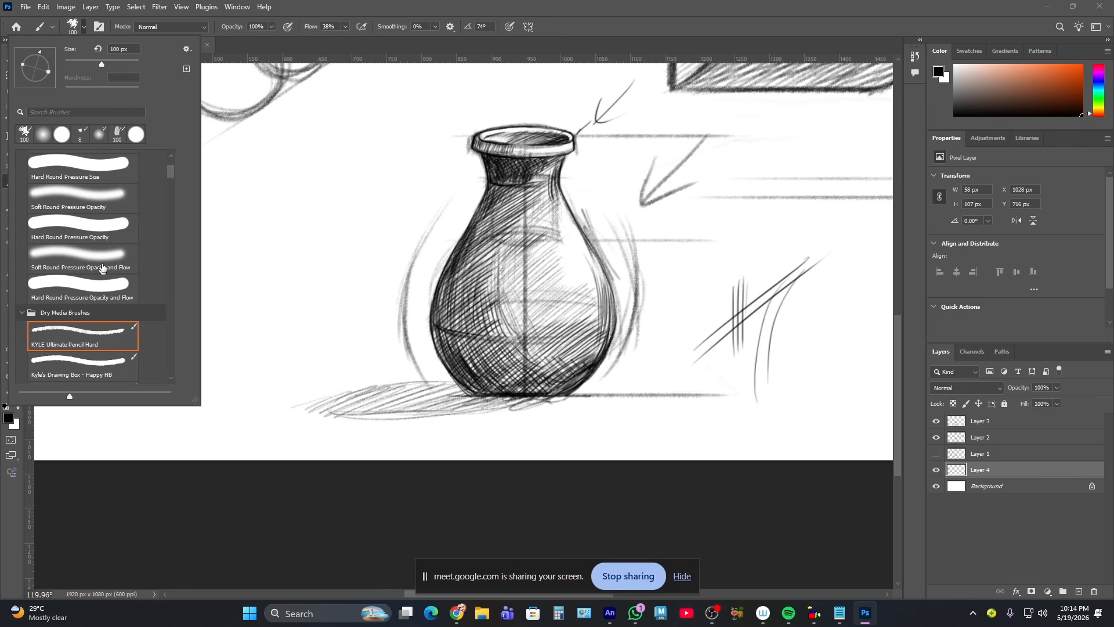
{"action": "left_click", "coordinate": [107, 257]}
{"action": "left_click", "coordinate": [596, 192]}
{"action": "mouse_move", "coordinate": [597, 192]}
{"action": "left_mouse_down"}
{"action": "mouse_move", "coordinate": [579, 160]}
{"action": "mouse_move", "coordinate": [572, 170]}
{"action": "mouse_move", "coordinate": [624, 286]}
{"action": "mouse_move", "coordinate": [624, 263]}
{"action": "mouse_move", "coordinate": [636, 328]}
{"action": "mouse_move", "coordinate": [612, 375]}
{"action": "mouse_move", "coordinate": [586, 389]}
{"action": "mouse_move", "coordinate": [602, 381]}
{"action": "mouse_move", "coordinate": [628, 286]}
{"action": "mouse_move", "coordinate": [576, 173]}
{"action": "mouse_move", "coordinate": [582, 153]}
{"action": "mouse_move", "coordinate": [643, 320]}
{"action": "mouse_move", "coordinate": [608, 382]}
{"action": "mouse_move", "coordinate": [583, 395]}
{"action": "mouse_move", "coordinate": [640, 337]}
{"action": "mouse_move", "coordinate": [627, 222]}
{"action": "mouse_move", "coordinate": [657, 369]}
{"action": "mouse_move", "coordinate": [393, 370]}
{"action": "mouse_move", "coordinate": [438, 375]}
{"action": "mouse_move", "coordinate": [403, 365]}
{"action": "mouse_move", "coordinate": [430, 328]}
{"action": "mouse_move", "coordinate": [417, 339]}
{"action": "mouse_move", "coordinate": [480, 383]}
{"action": "mouse_move", "coordinate": [671, 414]}
{"action": "mouse_move", "coordinate": [321, 408]}
{"action": "mouse_move", "coordinate": [577, 409]}
{"action": "mouse_move", "coordinate": [368, 421]}
{"action": "mouse_move", "coordinate": [647, 402]}
{"action": "mouse_move", "coordinate": [417, 395]}
{"action": "mouse_move", "coordinate": [429, 317]}
{"action": "mouse_move", "coordinate": [416, 286]}
{"action": "mouse_move", "coordinate": [446, 232]}
{"action": "left_mouse_up"}
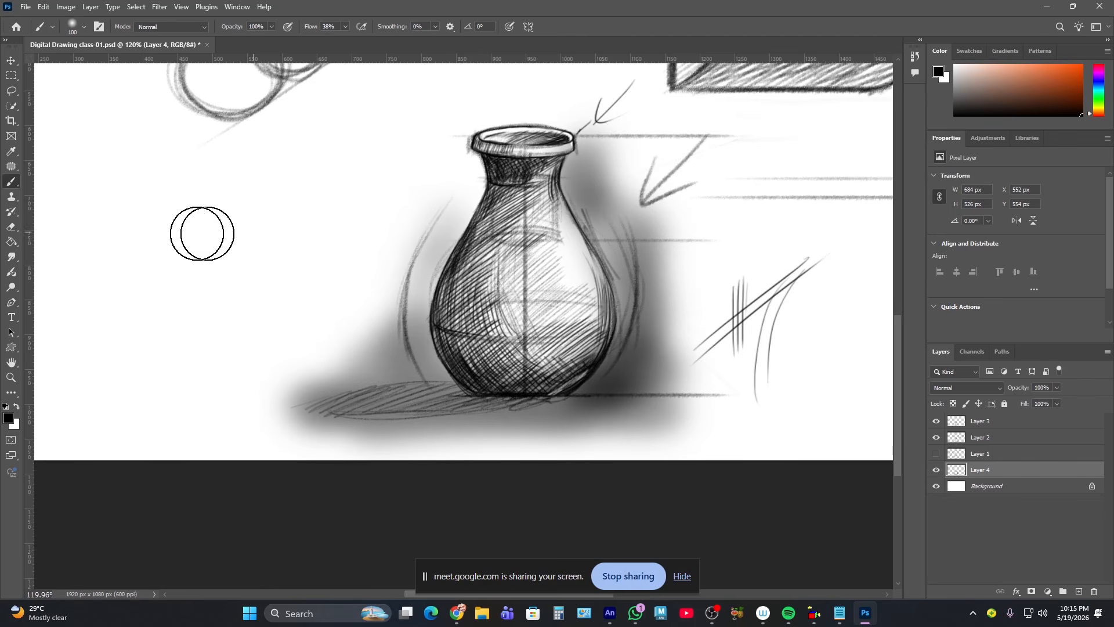
- Erase the soft shadow spilling inside the vase's right side, refining with the Hard Round Pressure Opacity and Flow tip and reducing it to 20 px
{"action": "left_click", "coordinate": [11, 226]}
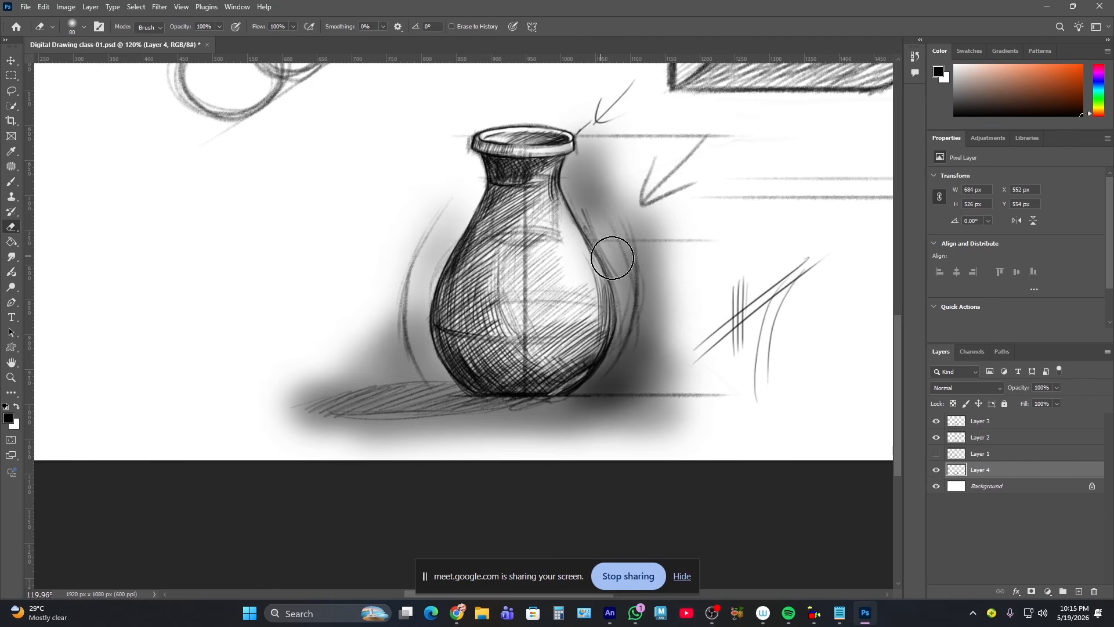
{"action": "mouse_move", "coordinate": [555, 199]}
{"action": "left_mouse_down"}
{"action": "mouse_move", "coordinate": [570, 236]}
{"action": "mouse_move", "coordinate": [556, 239]}
{"action": "mouse_move", "coordinate": [599, 313]}
{"action": "mouse_move", "coordinate": [590, 349]}
{"action": "mouse_move", "coordinate": [547, 385]}
{"action": "left_mouse_up"}
{"action": "key", "text": "bracketleft"}
{"action": "key", "text": "bracketleft"}
{"action": "key", "text": "bracketleft"}
{"action": "left_click", "coordinate": [73, 26]}
{"action": "left_click", "coordinate": [81, 284]}
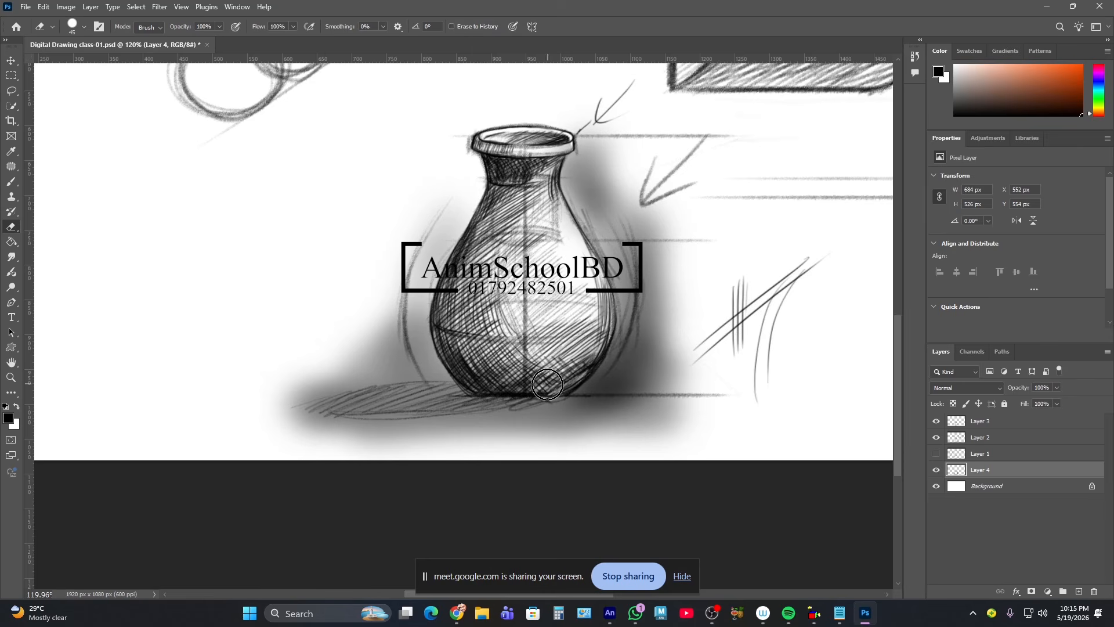
{"action": "mouse_move", "coordinate": [550, 187]}
{"action": "left_mouse_down"}
{"action": "mouse_move", "coordinate": [594, 329]}
{"action": "mouse_move", "coordinate": [566, 371]}
{"action": "mouse_move", "coordinate": [535, 382]}
{"action": "mouse_move", "coordinate": [509, 376]}
{"action": "mouse_move", "coordinate": [519, 370]}
{"action": "mouse_move", "coordinate": [510, 306]}
{"action": "mouse_move", "coordinate": [538, 231]}
{"action": "left_mouse_up"}
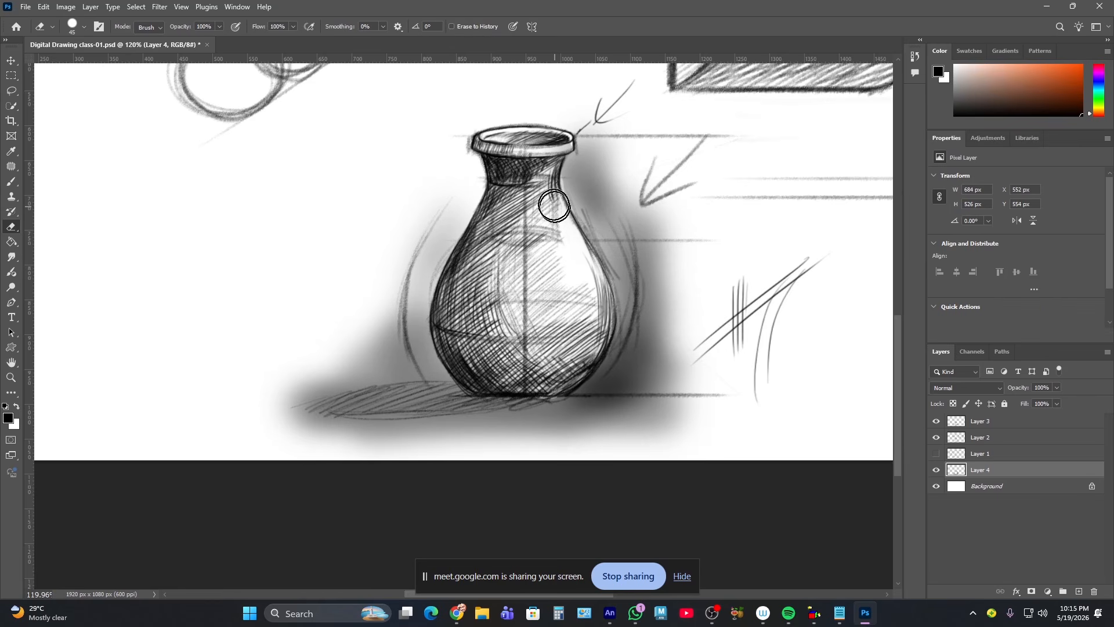
{"action": "key", "text": "bracketleft"}
{"action": "key", "text": "bracketleft"}
{"action": "key", "text": "bracketleft"}
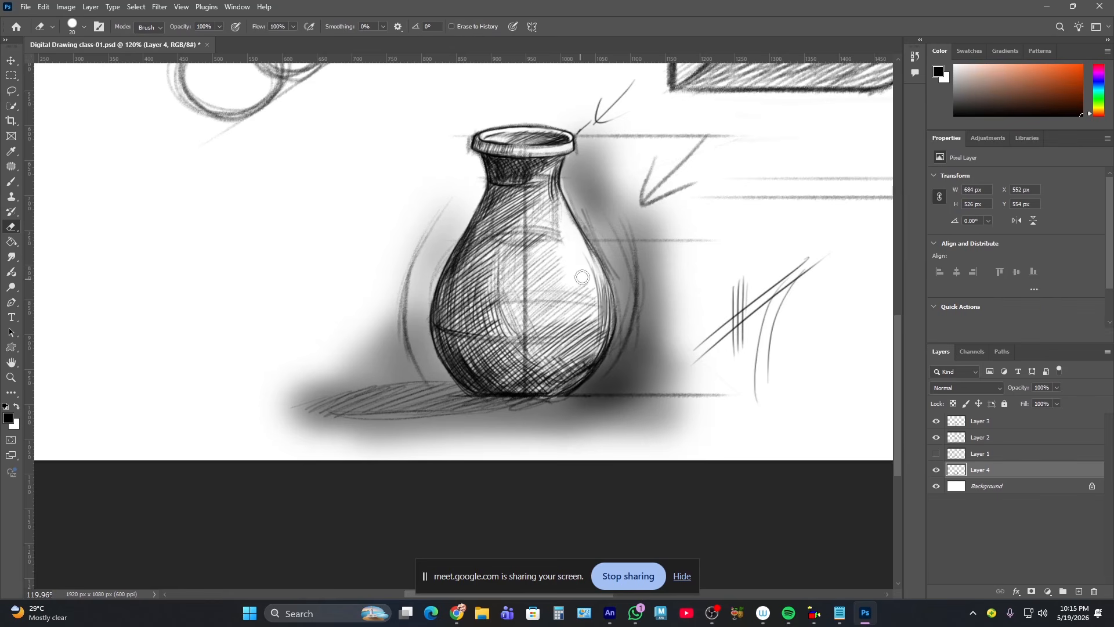
- Hatch the background shadow beside the vase's lower right with the KYLE Ultimate Pencil Hard brush at 8 px, using diagonal and vertical strokes
{"action": "left_click", "coordinate": [11, 181]}
{"action": "key", "text": "bracketleft"}
{"action": "key", "text": "bracketleft"}
{"action": "key", "text": "bracketleft"}
{"action": "key", "text": "bracketleft"}
{"action": "key", "text": "bracketleft"}
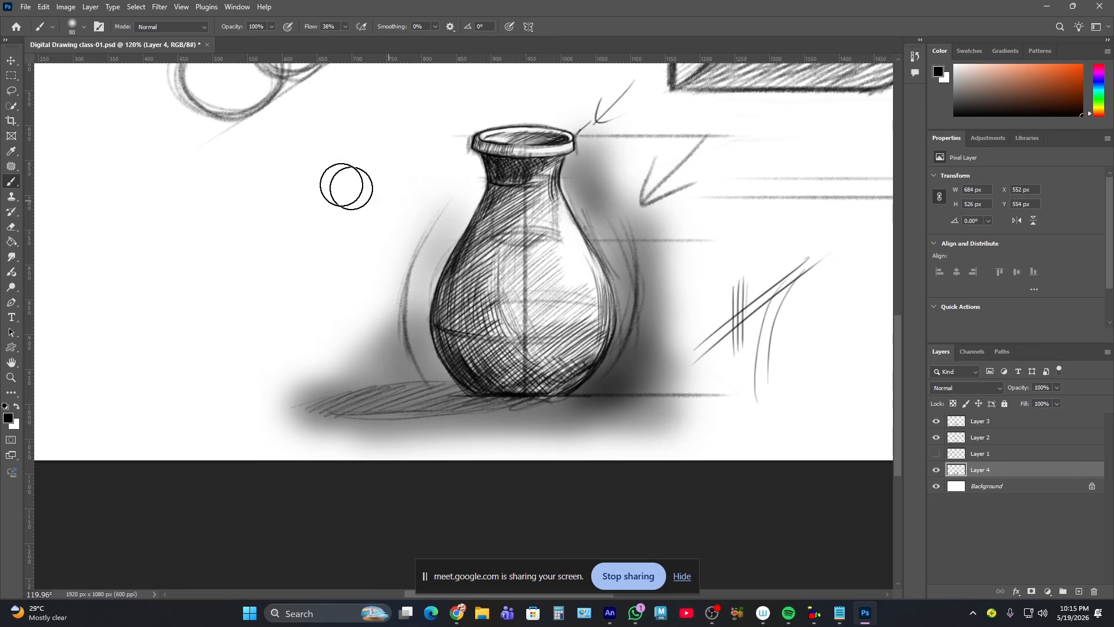
{"action": "left_click", "coordinate": [85, 27]}
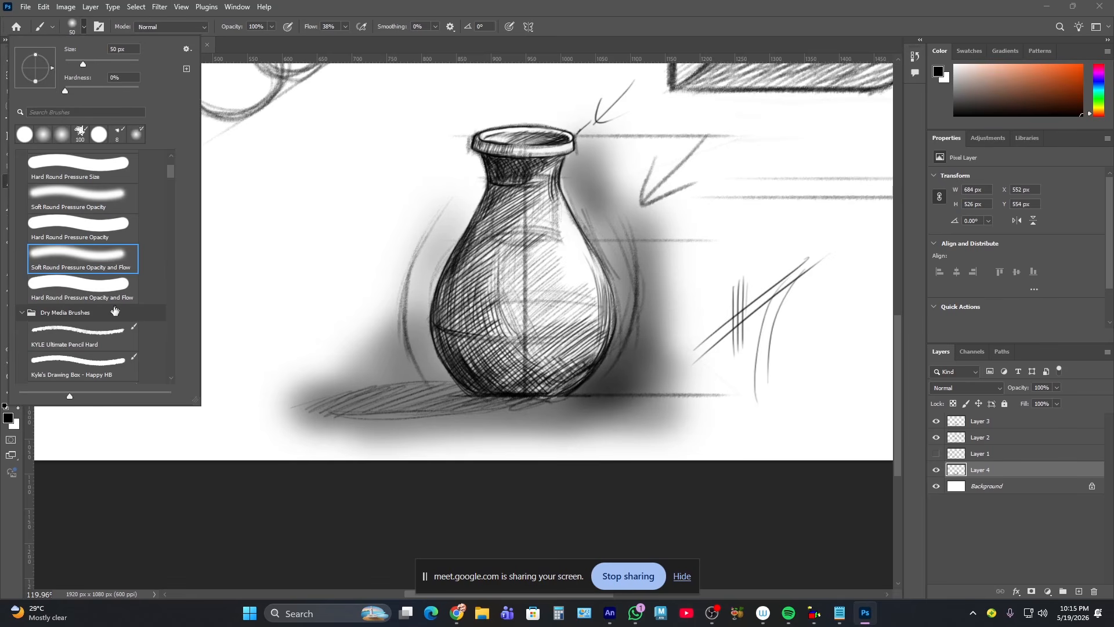
{"action": "left_click", "coordinate": [103, 332]}
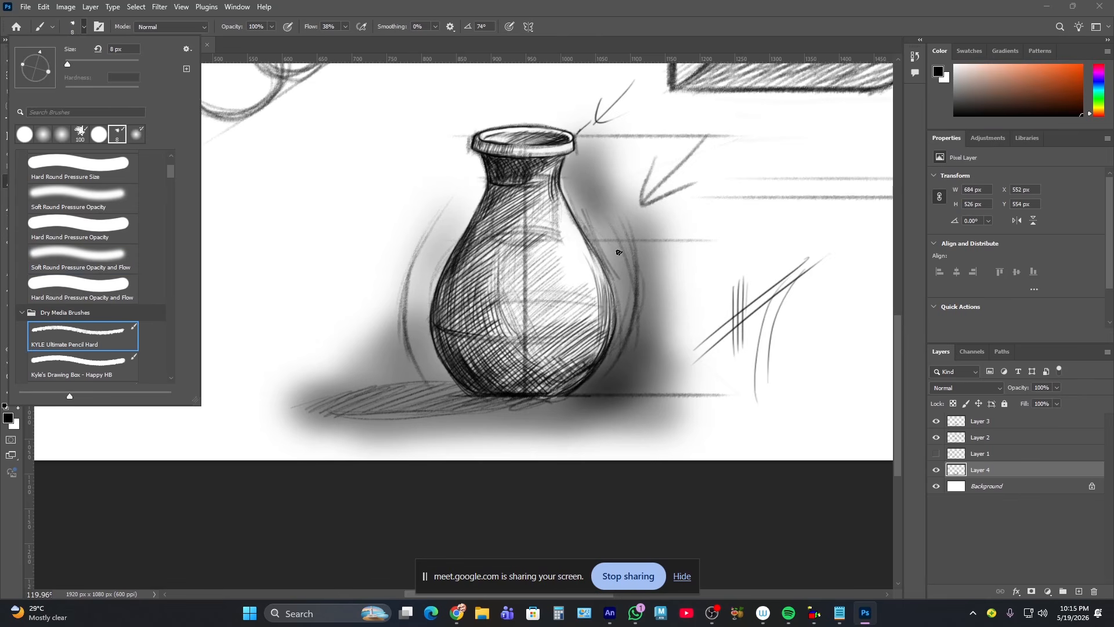
{"action": "left_click", "coordinate": [614, 274]}
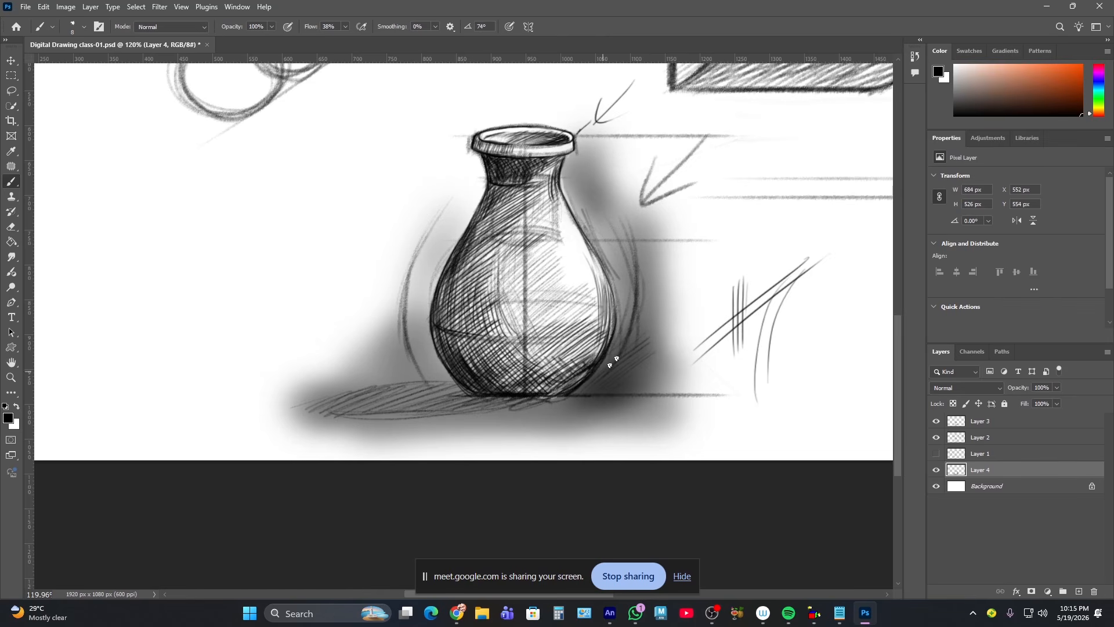
{"action": "left_click_drag", "start_coordinate": [632, 333], "coordinate": [658, 310]}
{"action": "mouse_move", "coordinate": [619, 279]}
{"action": "left_mouse_down"}
{"action": "mouse_move", "coordinate": [616, 390]}
{"action": "mouse_move", "coordinate": [629, 395]}
{"action": "left_mouse_up"}
{"action": "left_click_drag", "start_coordinate": [637, 295], "coordinate": [638, 395]}
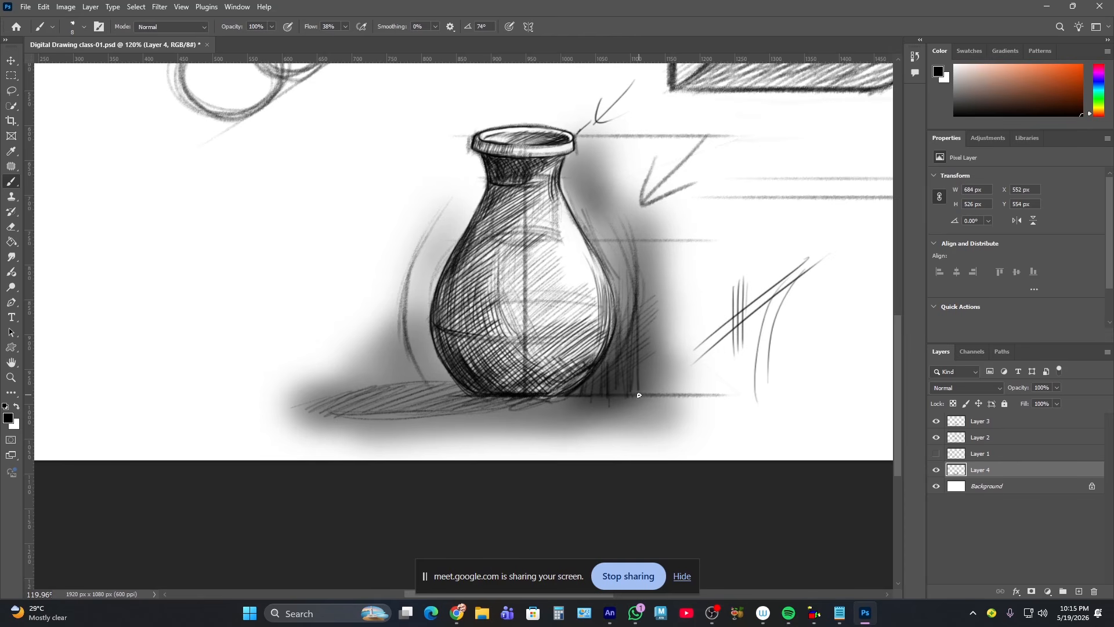
- Extend the vertical pencil hatching up through the background shadow along the vase's right edge
{"action": "left_click_drag", "start_coordinate": [595, 259], "coordinate": [604, 192]}
{"action": "mouse_move", "coordinate": [616, 282]}
{"action": "left_mouse_down"}
{"action": "mouse_move", "coordinate": [615, 189]}
{"action": "mouse_move", "coordinate": [615, 215]}
{"action": "left_mouse_up"}
{"action": "left_click_drag", "start_coordinate": [622, 324], "coordinate": [621, 215]}
{"action": "left_click_drag", "start_coordinate": [626, 351], "coordinate": [628, 261]}
{"action": "mouse_move", "coordinate": [635, 347]}
{"action": "left_mouse_down"}
{"action": "mouse_move", "coordinate": [634, 313]}
{"action": "mouse_move", "coordinate": [601, 360]}
{"action": "left_mouse_up"}
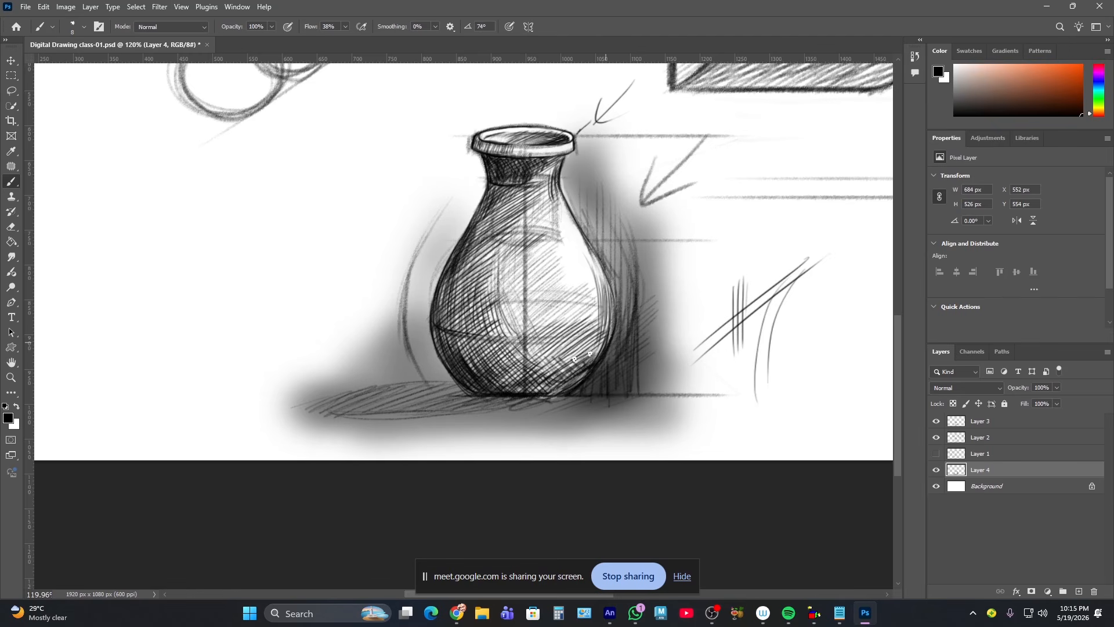
- Add a new layer above Layer 3 and set the foreground colour to white for the brush
{"action": "left_click", "coordinate": [979, 425]}
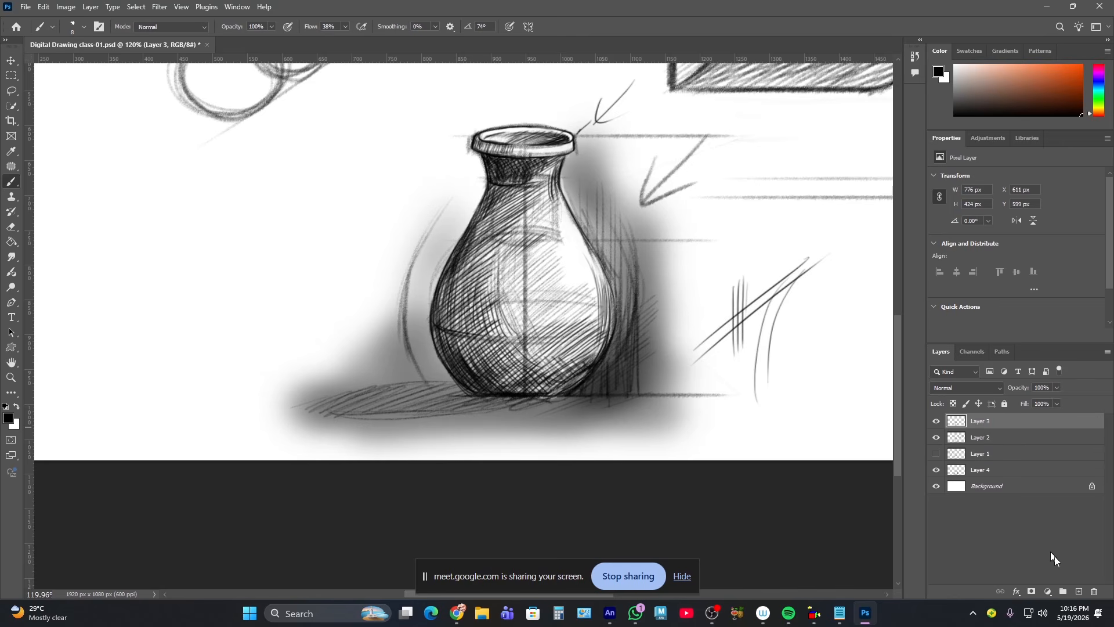
{"action": "left_click", "coordinate": [1078, 592]}
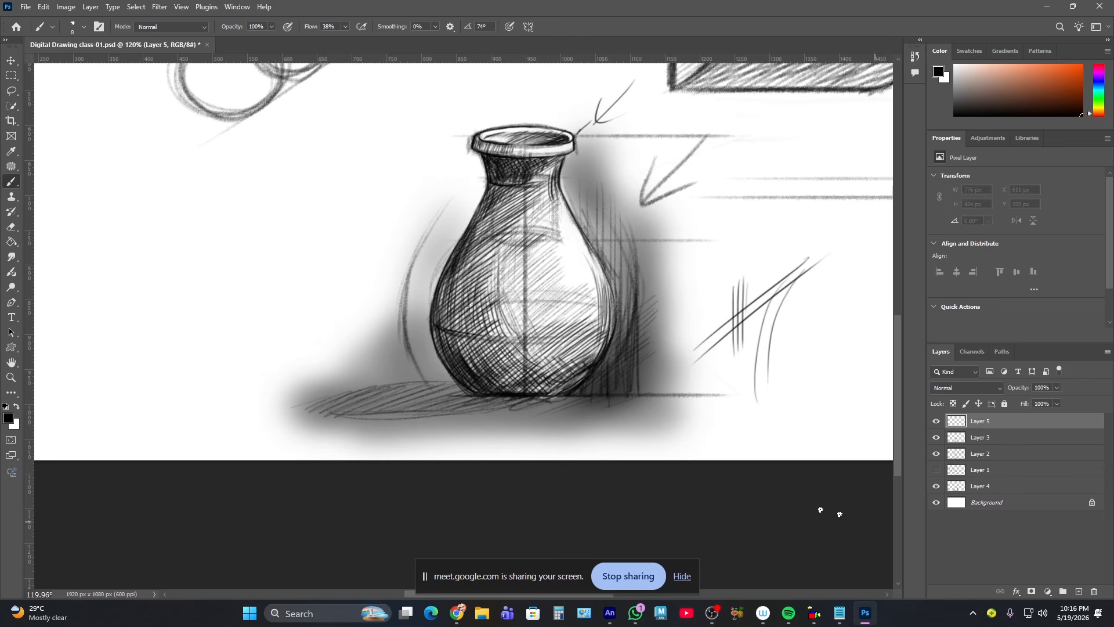
{"action": "left_click", "coordinate": [8, 418]}
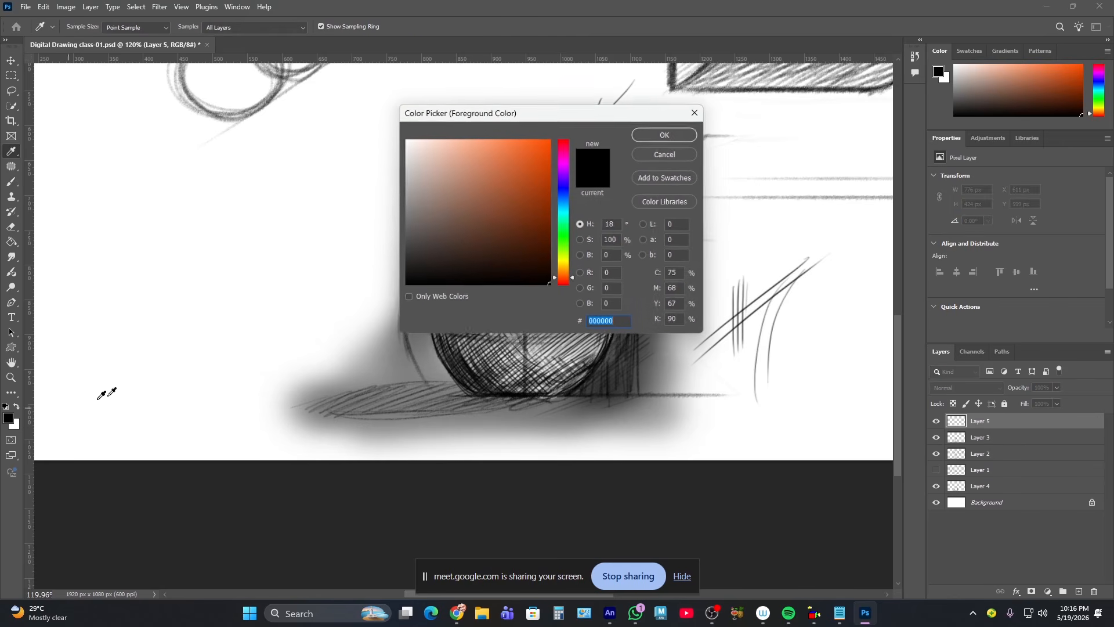
{"action": "left_click_drag", "start_coordinate": [451, 205], "coordinate": [418, 137]}
{"action": "left_click", "coordinate": [668, 134]}
{"action": "key", "text": "b"}
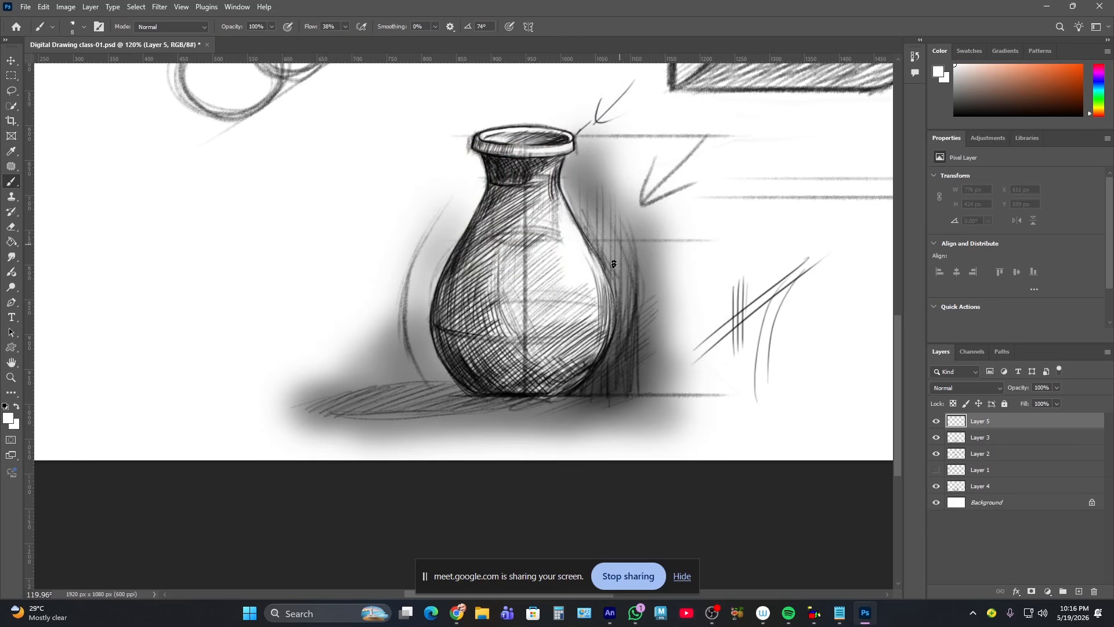
- Start a white highlight inside the vase's right edge, enlarging the brush to 20 px and switching to the Hard Round Pressure Opacity tip
{"action": "left_click_drag", "start_coordinate": [592, 262], "coordinate": [598, 273]}
{"action": "key", "text": "bracketright"}
{"action": "key", "text": "bracketright"}
{"action": "key", "text": "bracketright"}
{"action": "key", "text": "bracketright"}
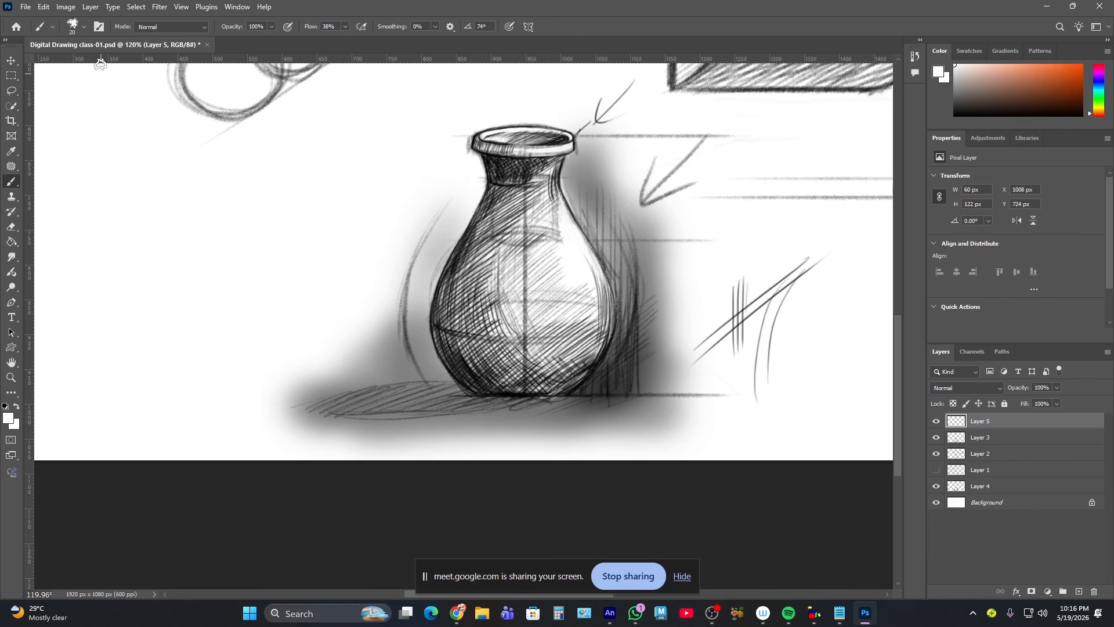
{"action": "left_click", "coordinate": [78, 26]}
{"action": "left_click", "coordinate": [113, 223]}
{"action": "left_click", "coordinate": [582, 238]}
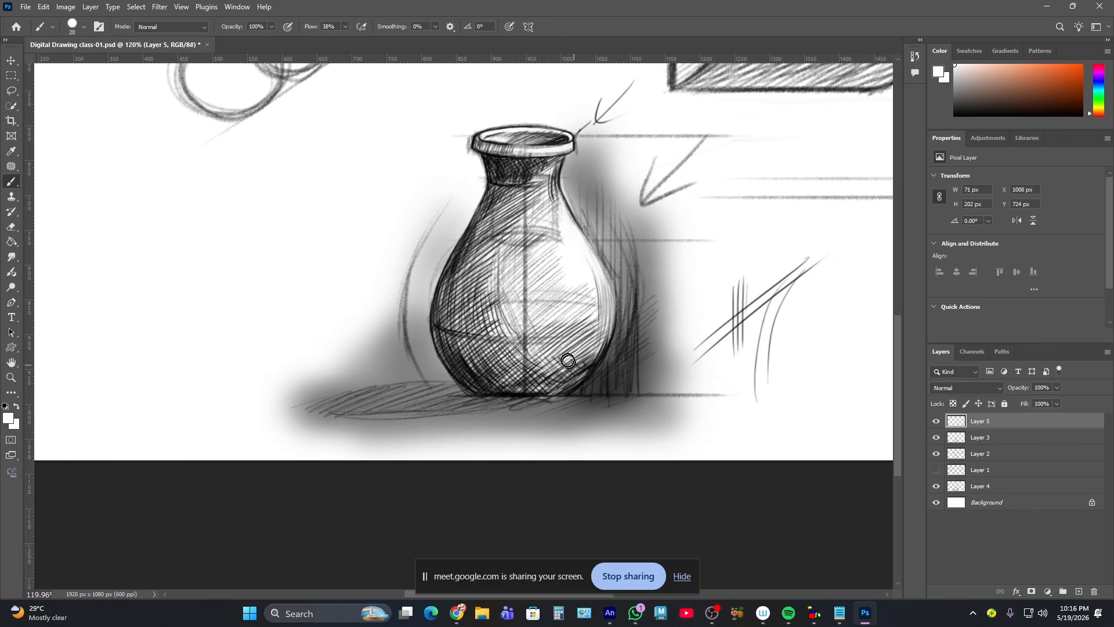
- Paint the white highlight down the vase's right side and below the neck with the Hard Round Pressure Size brush at 20 px
{"action": "left_click", "coordinate": [73, 25]}
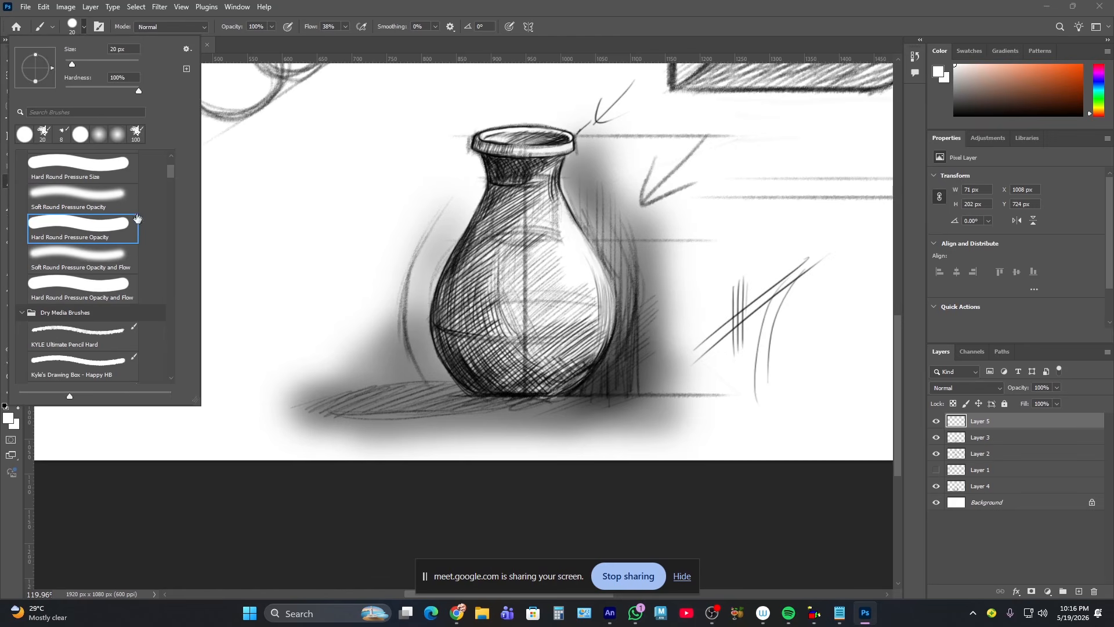
{"action": "left_click", "coordinate": [112, 212]}
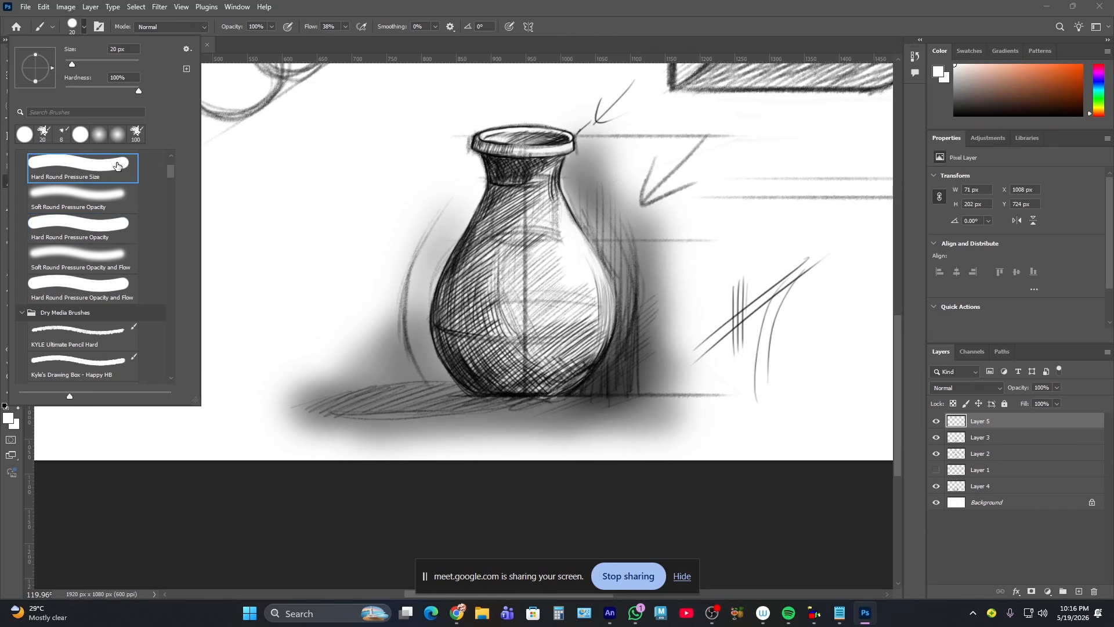
{"action": "left_click", "coordinate": [575, 239]}
{"action": "mouse_move", "coordinate": [601, 294]}
{"action": "left_mouse_down"}
{"action": "mouse_move", "coordinate": [593, 360]}
{"action": "mouse_move", "coordinate": [601, 325]}
{"action": "left_mouse_up"}
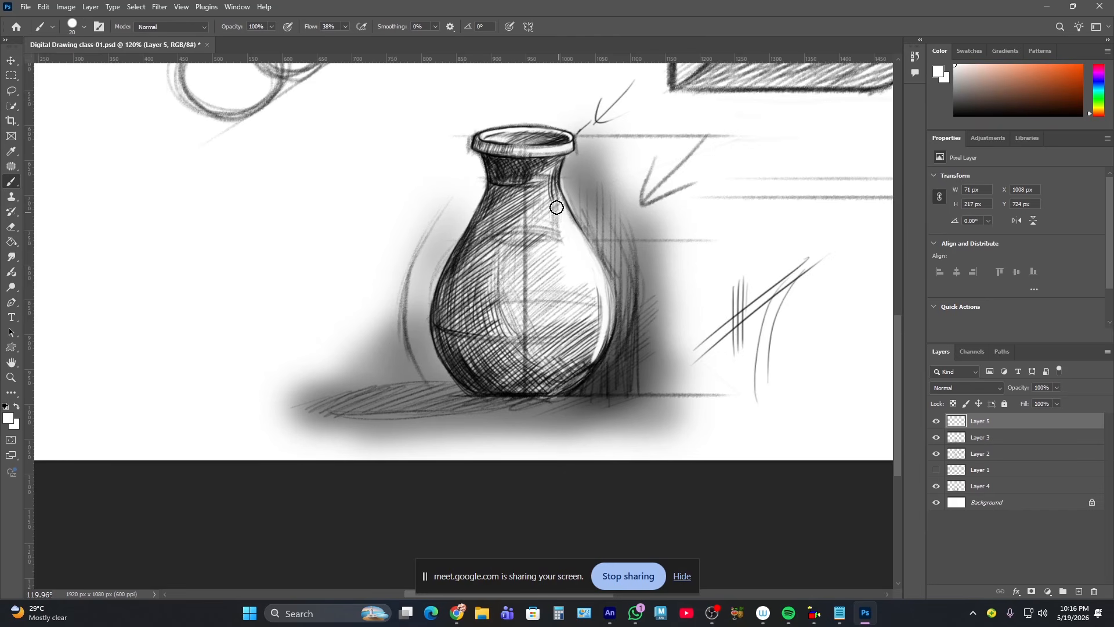
{"action": "left_click_drag", "start_coordinate": [561, 216], "coordinate": [556, 237]}
- Brighten the vase's rim with white strokes around the lip and along its front right band, reducing the brush to 9 px
{"action": "left_click_drag", "start_coordinate": [519, 152], "coordinate": [576, 137]}
{"action": "left_click", "coordinate": [11, 377]}
{"action": "mouse_move", "coordinate": [497, 138]}
{"action": "left_mouse_down"}
{"action": "mouse_move", "coordinate": [519, 118]}
{"action": "mouse_move", "coordinate": [557, 133]}
{"action": "left_mouse_up"}
{"action": "left_click", "coordinate": [11, 181]}
{"action": "key", "text": "bracketright"}
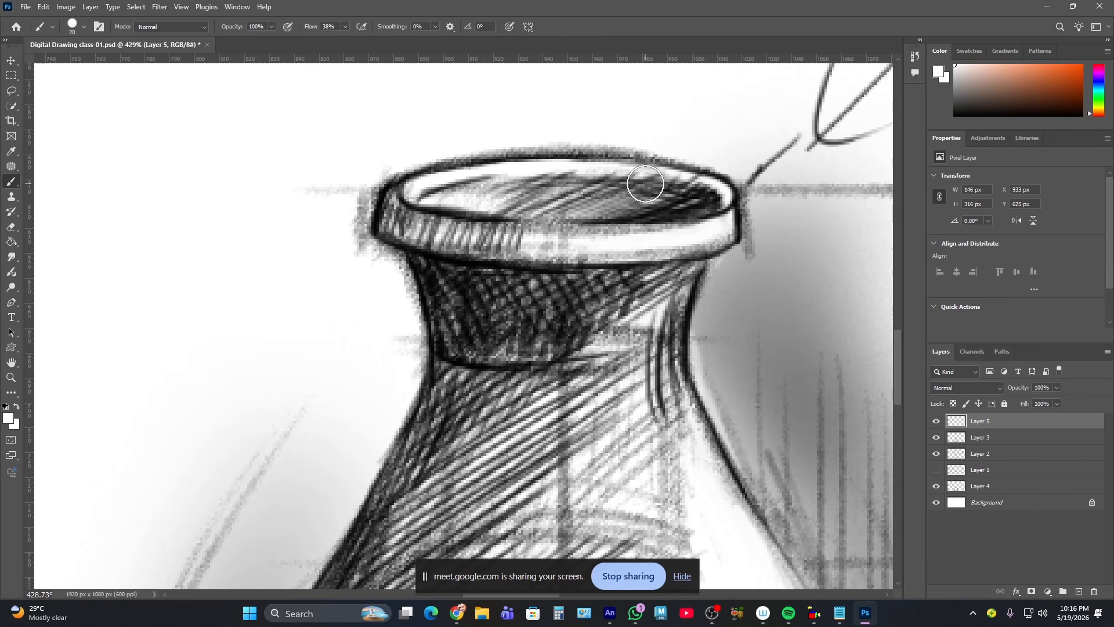
{"action": "key", "text": "bracketleft"}
{"action": "key", "text": "bracketleft"}
{"action": "key", "text": "bracketleft"}
{"action": "key", "text": "bracketleft"}
{"action": "left_click_drag", "start_coordinate": [715, 181], "coordinate": [734, 215]}
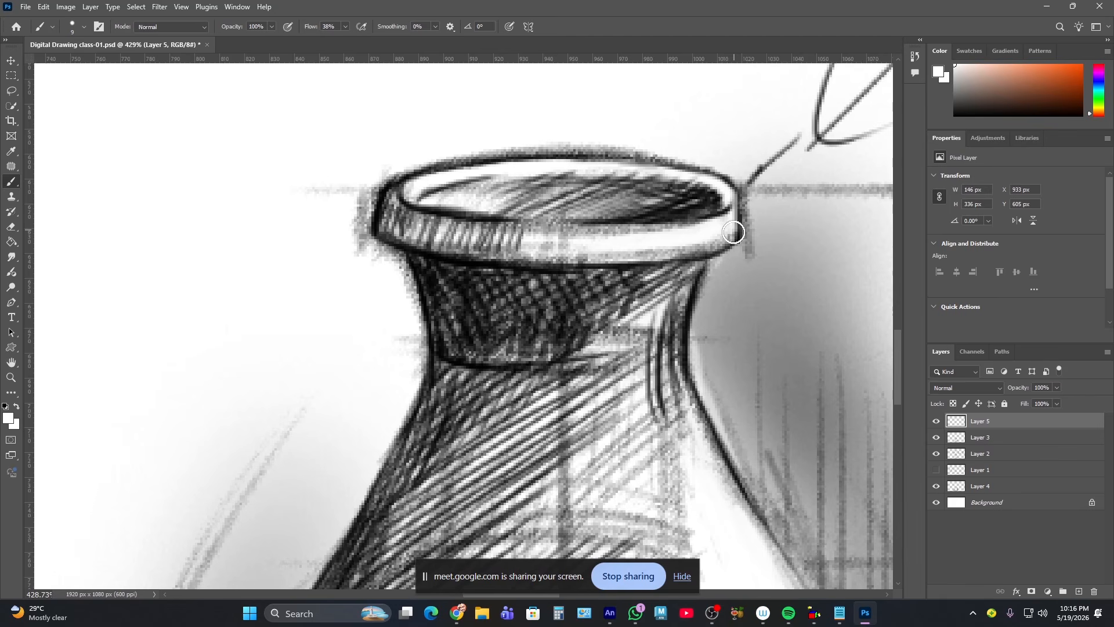
{"action": "left_click_drag", "start_coordinate": [554, 233], "coordinate": [728, 220]}
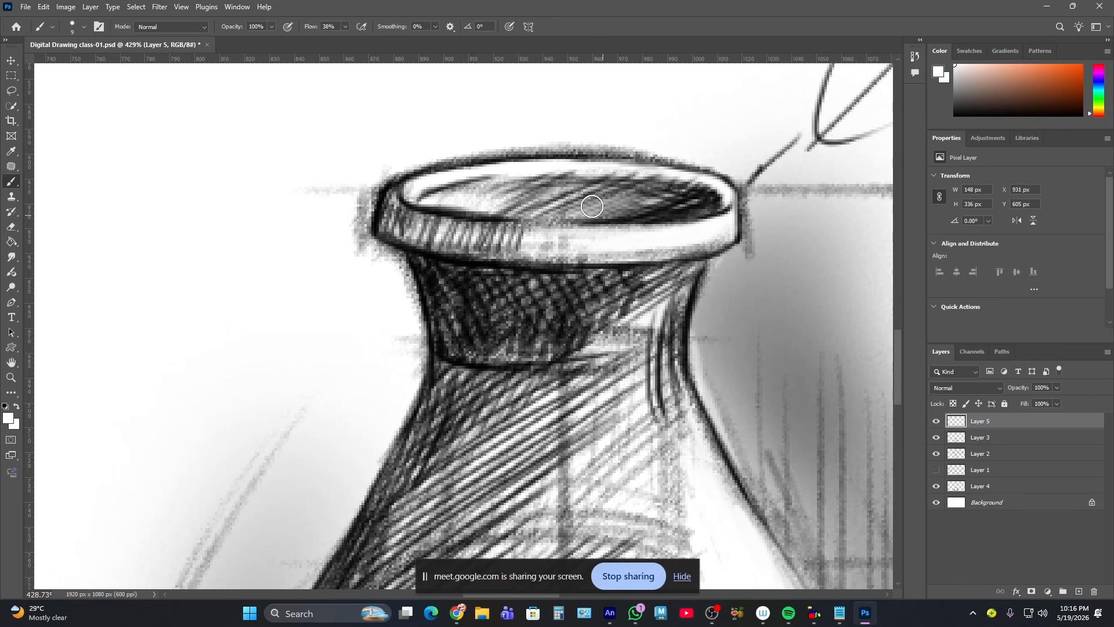
{"action": "mouse_move", "coordinate": [419, 177]}
{"action": "left_mouse_down"}
{"action": "mouse_move", "coordinate": [430, 178]}
{"action": "mouse_move", "coordinate": [414, 198]}
{"action": "mouse_move", "coordinate": [430, 168]}
{"action": "mouse_move", "coordinate": [490, 164]}
{"action": "mouse_move", "coordinate": [604, 192]}
{"action": "mouse_move", "coordinate": [556, 166]}
{"action": "mouse_move", "coordinate": [661, 175]}
{"action": "mouse_move", "coordinate": [587, 166]}
{"action": "mouse_move", "coordinate": [445, 199]}
{"action": "left_mouse_up"}
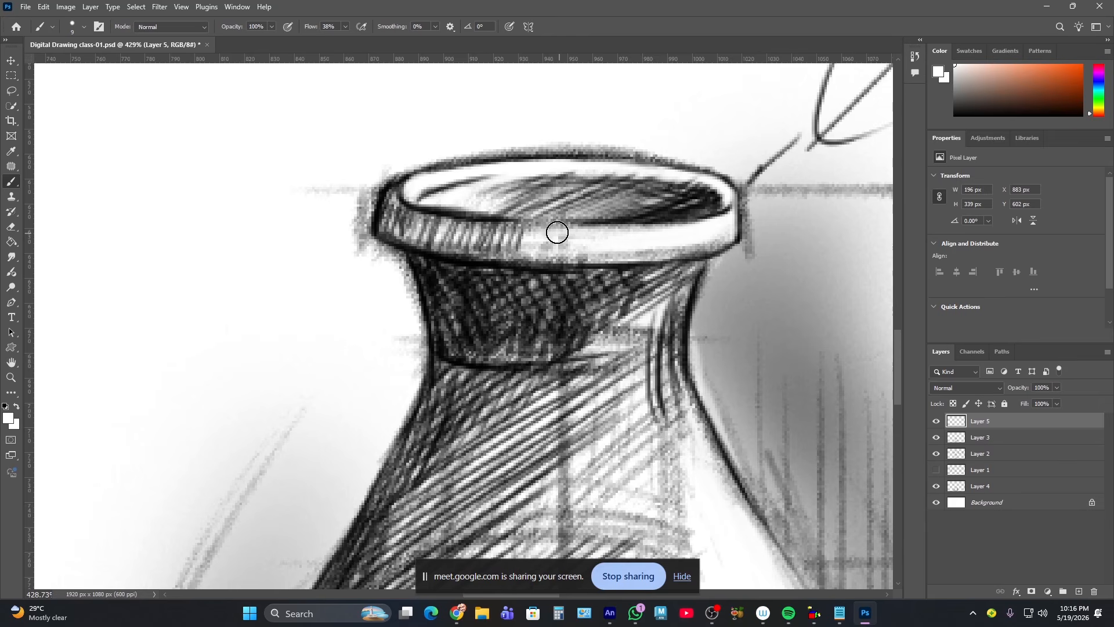
{"action": "left_click_drag", "start_coordinate": [557, 231], "coordinate": [730, 232]}
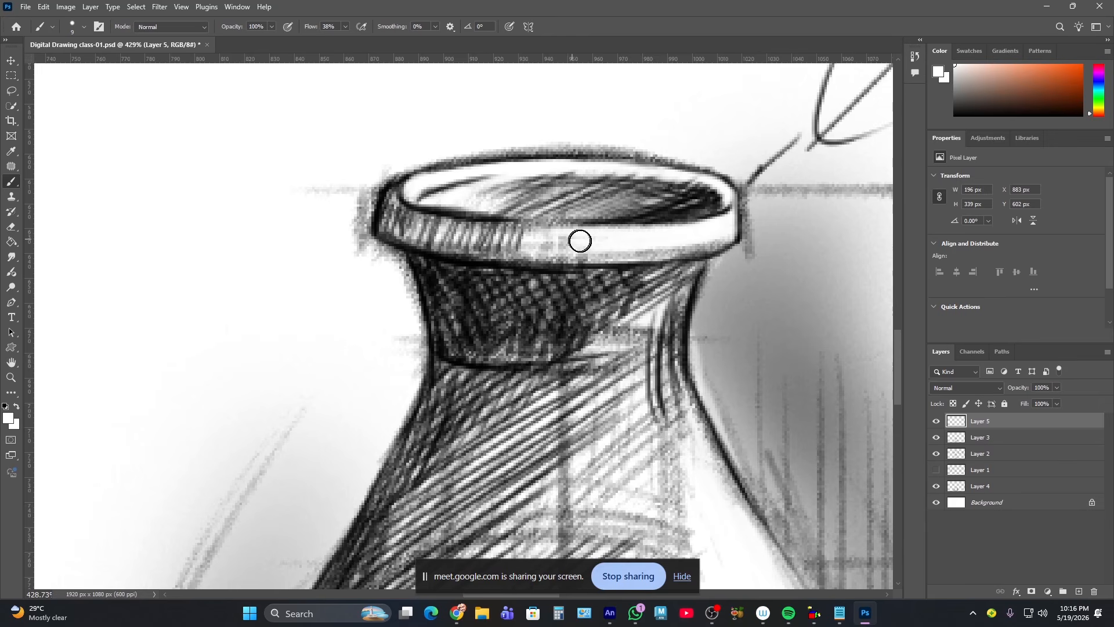
- Strengthen the white reflected light along the inside of the vase body's right contour, from the shoulder to the lower curve
{"action": "scroll", "coordinate": [587, 319], "scroll_direction": "down", "scroll_amount": 5}
{"action": "scroll", "coordinate": [586, 318], "scroll_direction": "right", "scroll_amount": 3}
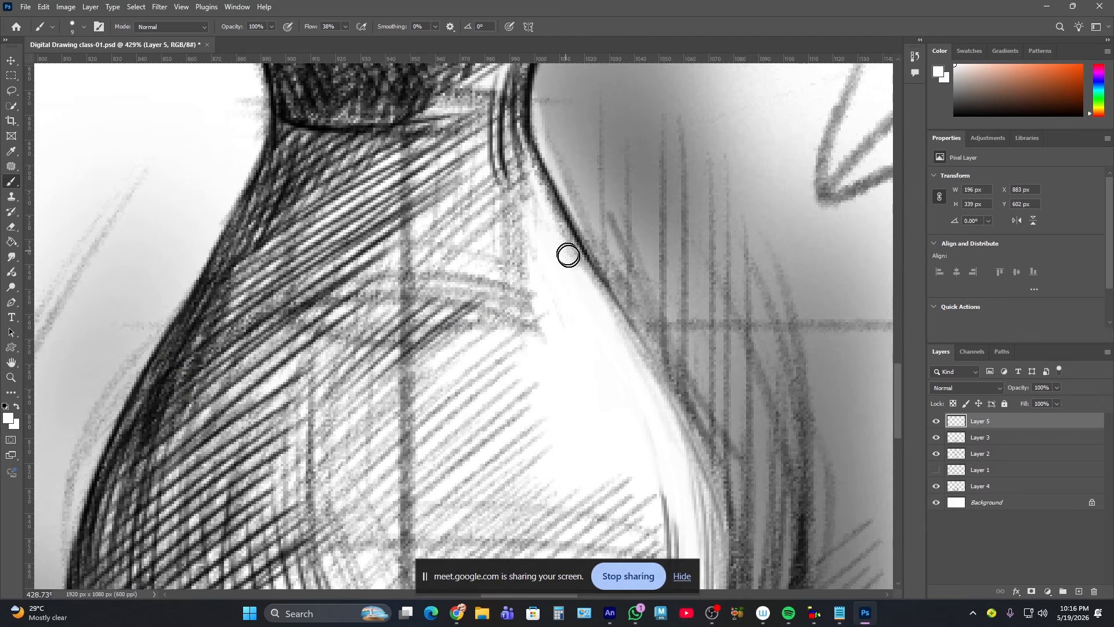
{"action": "mouse_move", "coordinate": [621, 420]}
{"action": "left_mouse_down"}
{"action": "mouse_move", "coordinate": [607, 212]}
{"action": "mouse_move", "coordinate": [617, 219]}
{"action": "left_mouse_up"}
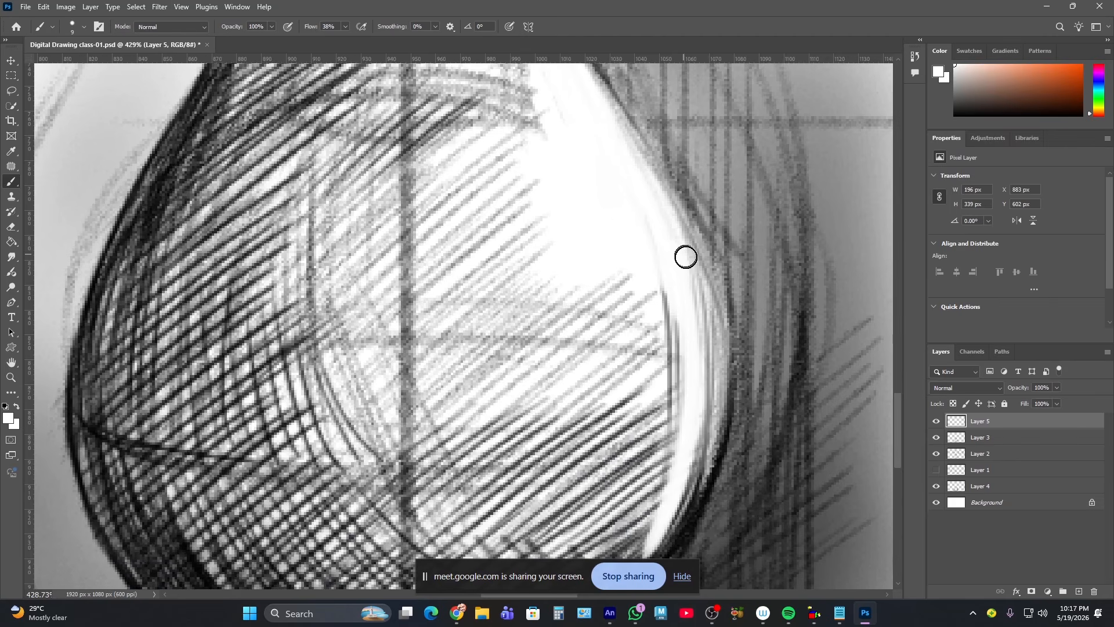
{"action": "mouse_move", "coordinate": [684, 254]}
{"action": "left_mouse_down"}
{"action": "mouse_move", "coordinate": [708, 398]}
{"action": "mouse_move", "coordinate": [684, 422]}
{"action": "mouse_move", "coordinate": [698, 273]}
{"action": "mouse_move", "coordinate": [700, 386]}
{"action": "left_mouse_up"}
{"action": "left_click_drag", "start_coordinate": [729, 314], "coordinate": [696, 408]}
{"action": "left_click_drag", "start_coordinate": [720, 346], "coordinate": [673, 423]}
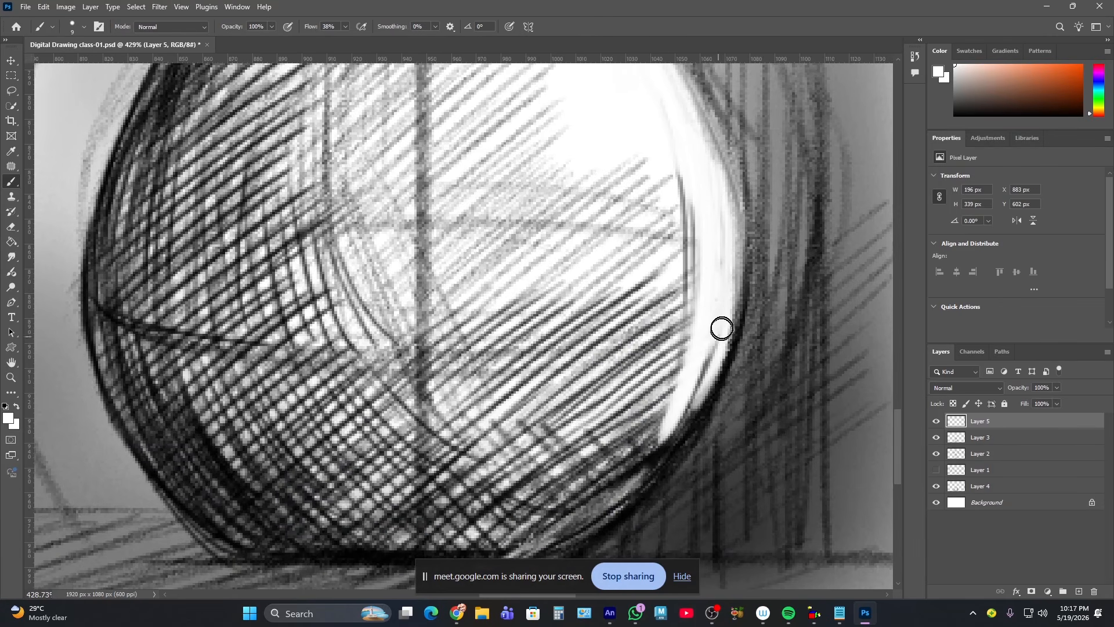
{"action": "left_click_drag", "start_coordinate": [721, 325], "coordinate": [661, 426]}
{"action": "mouse_move", "coordinate": [652, 241]}
{"action": "left_mouse_down"}
{"action": "mouse_move", "coordinate": [735, 361]}
{"action": "mouse_move", "coordinate": [713, 346]}
{"action": "left_mouse_up"}
- Paint curved white highlights on the vase body, one just left of the centre line and others on the lower right
{"action": "left_click", "coordinate": [15, 377]}
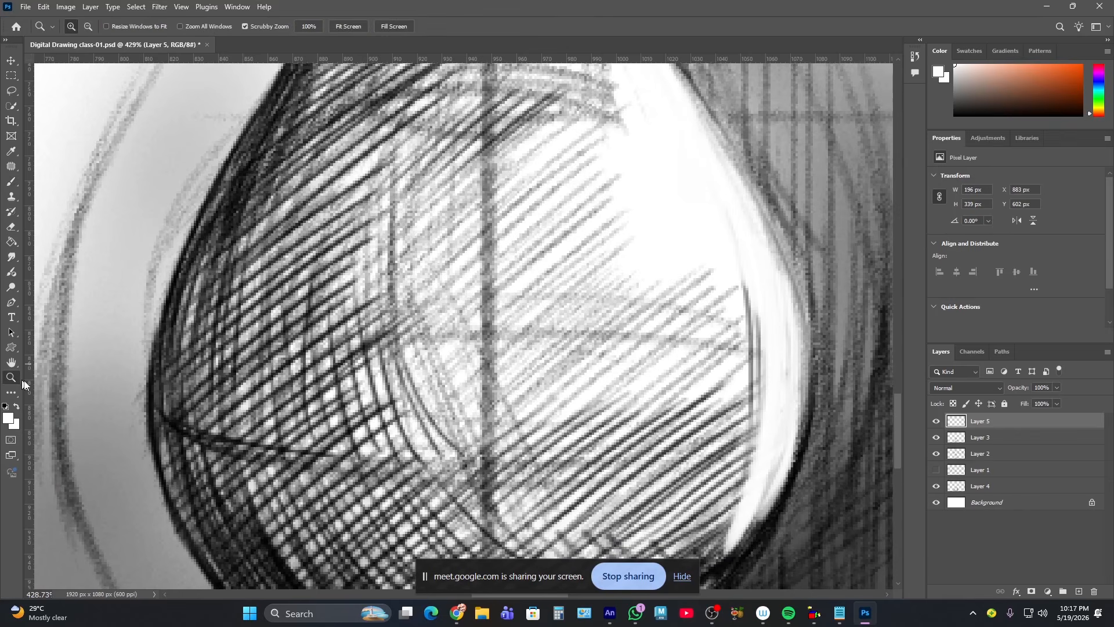
{"action": "left_click_drag", "start_coordinate": [545, 326], "coordinate": [500, 313]}
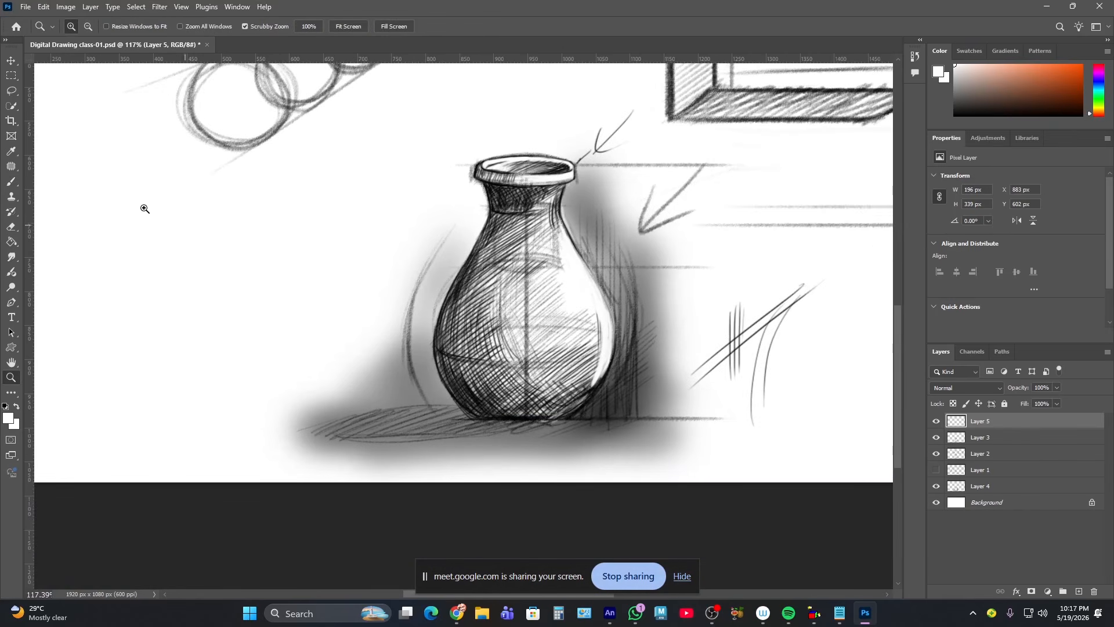
{"action": "left_click", "coordinate": [11, 182]}
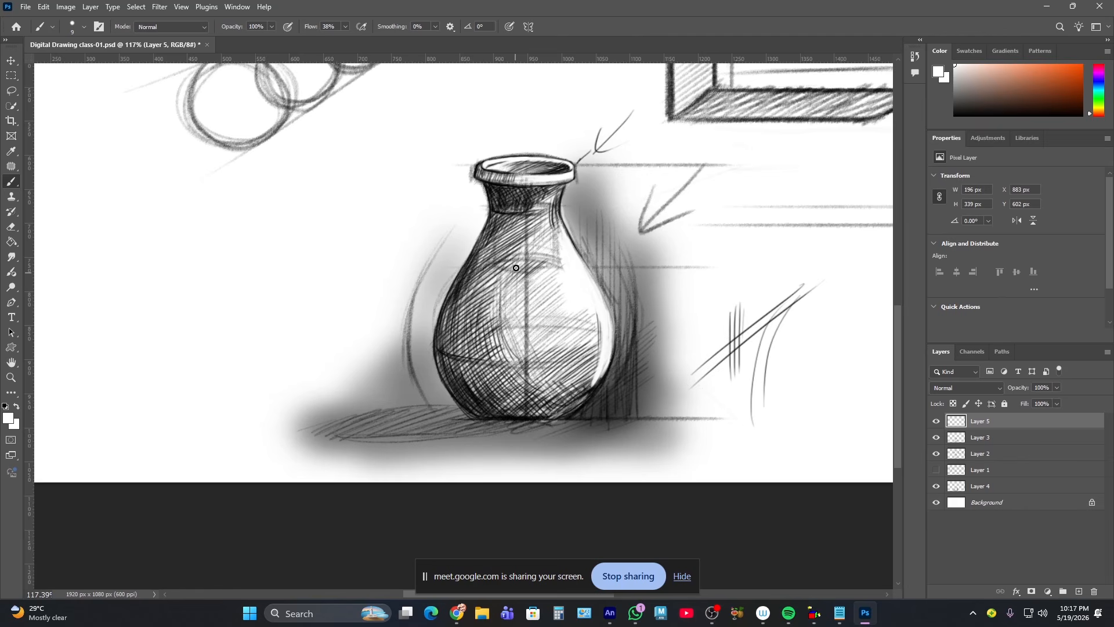
{"action": "left_click_drag", "start_coordinate": [506, 273], "coordinate": [506, 350]}
{"action": "left_click_drag", "start_coordinate": [507, 277], "coordinate": [516, 333]}
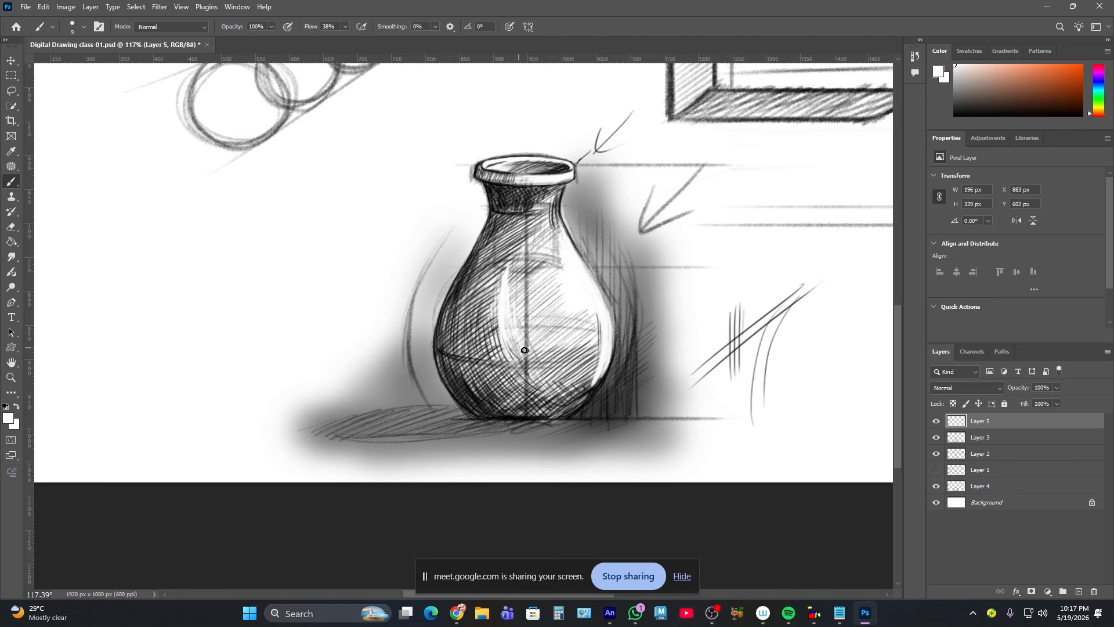
{"action": "left_click_drag", "start_coordinate": [588, 317], "coordinate": [564, 383]}
{"action": "left_click_drag", "start_coordinate": [583, 339], "coordinate": [569, 386]}
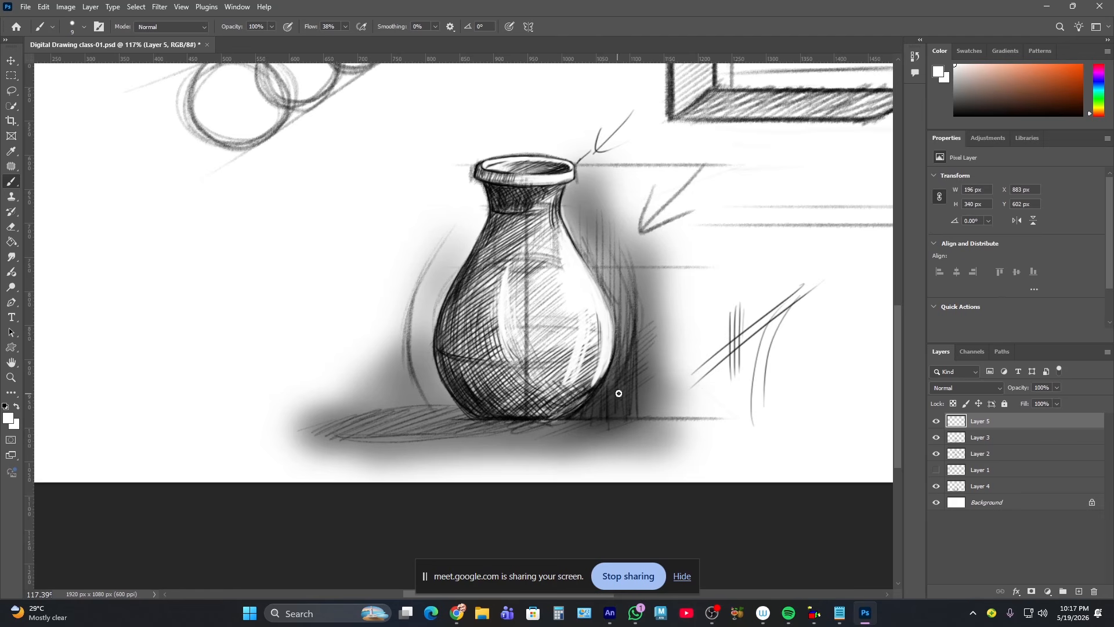
- Hatch white vertical strokes over the background tone on both sides of the vase and diagonal ones across the shadow at its lower right
{"action": "left_click", "coordinate": [11, 377]}
{"action": "left_click_drag", "start_coordinate": [489, 359], "coordinate": [428, 339]}
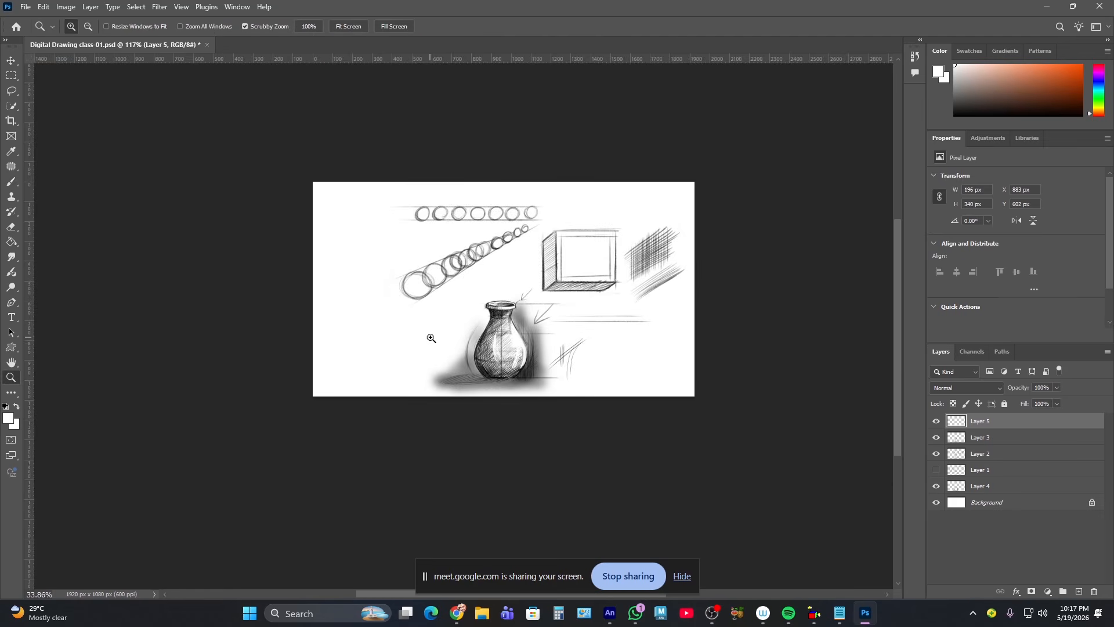
{"action": "left_click", "coordinate": [11, 226]}
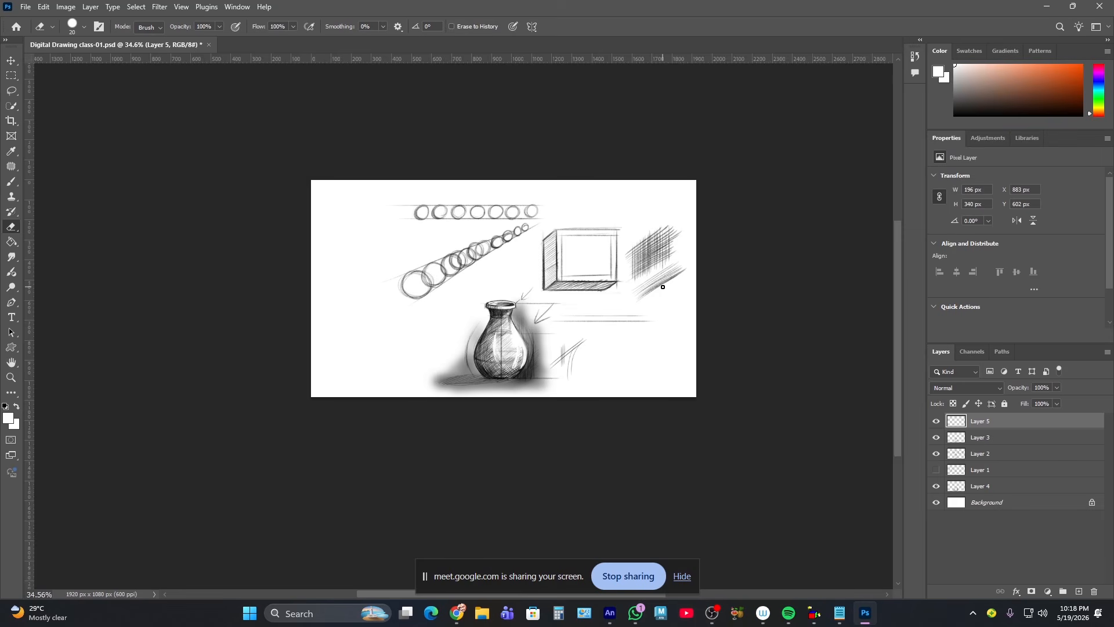
{"action": "left_click", "coordinate": [11, 377]}
{"action": "mouse_move", "coordinate": [512, 311]}
{"action": "left_mouse_down"}
{"action": "mouse_move", "coordinate": [539, 364]}
{"action": "mouse_move", "coordinate": [522, 331]}
{"action": "mouse_move", "coordinate": [524, 270]}
{"action": "mouse_move", "coordinate": [518, 323]}
{"action": "mouse_move", "coordinate": [518, 279]}
{"action": "mouse_move", "coordinate": [530, 342]}
{"action": "mouse_move", "coordinate": [532, 300]}
{"action": "mouse_move", "coordinate": [529, 288]}
{"action": "mouse_move", "coordinate": [531, 346]}
{"action": "mouse_move", "coordinate": [526, 279]}
{"action": "mouse_move", "coordinate": [531, 337]}
{"action": "mouse_move", "coordinate": [529, 282]}
{"action": "mouse_move", "coordinate": [533, 335]}
{"action": "mouse_move", "coordinate": [535, 292]}
{"action": "mouse_move", "coordinate": [539, 355]}
{"action": "mouse_move", "coordinate": [525, 312]}
{"action": "mouse_move", "coordinate": [540, 324]}
{"action": "mouse_move", "coordinate": [543, 300]}
{"action": "mouse_move", "coordinate": [545, 389]}
{"action": "mouse_move", "coordinate": [552, 310]}
{"action": "mouse_move", "coordinate": [550, 403]}
{"action": "mouse_move", "coordinate": [558, 331]}
{"action": "mouse_move", "coordinate": [564, 413]}
{"action": "mouse_move", "coordinate": [550, 308]}
{"action": "mouse_move", "coordinate": [550, 380]}
{"action": "mouse_move", "coordinate": [546, 308]}
{"action": "mouse_move", "coordinate": [544, 364]}
{"action": "left_mouse_up"}
{"action": "left_click", "coordinate": [11, 182]}
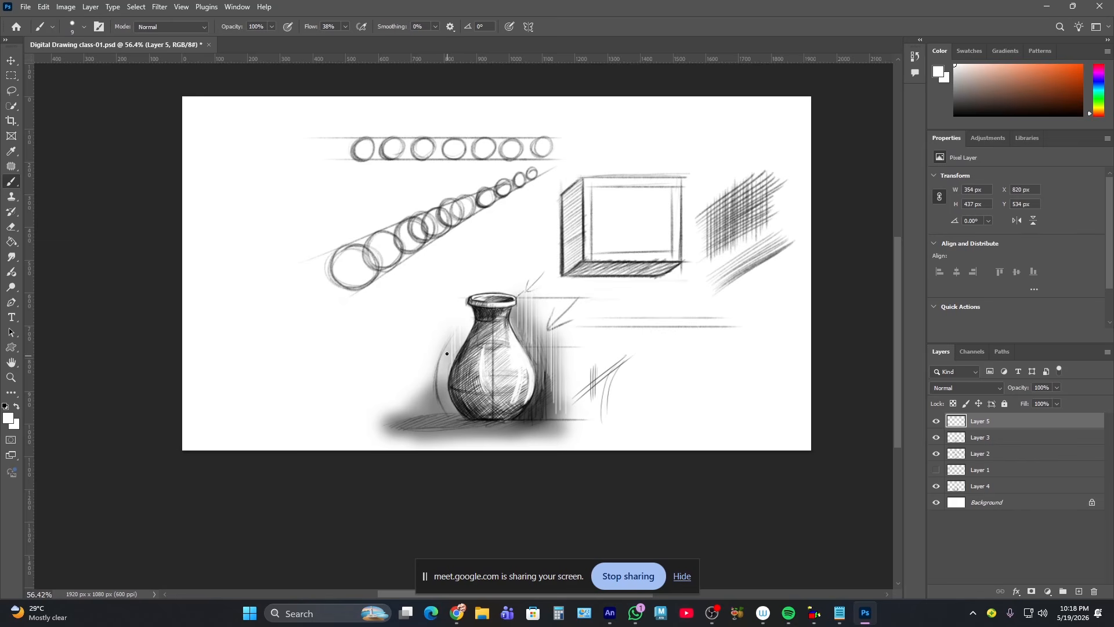
{"action": "mouse_move", "coordinate": [441, 349]}
{"action": "left_mouse_down"}
{"action": "mouse_move", "coordinate": [441, 394]}
{"action": "mouse_move", "coordinate": [437, 350]}
{"action": "mouse_move", "coordinate": [432, 399]}
{"action": "mouse_move", "coordinate": [417, 384]}
{"action": "mouse_move", "coordinate": [407, 405]}
{"action": "left_mouse_up"}
{"action": "mouse_move", "coordinate": [542, 451]}
{"action": "left_mouse_down"}
{"action": "mouse_move", "coordinate": [516, 455]}
{"action": "mouse_move", "coordinate": [561, 440]}
{"action": "mouse_move", "coordinate": [516, 429]}
{"action": "left_mouse_up"}
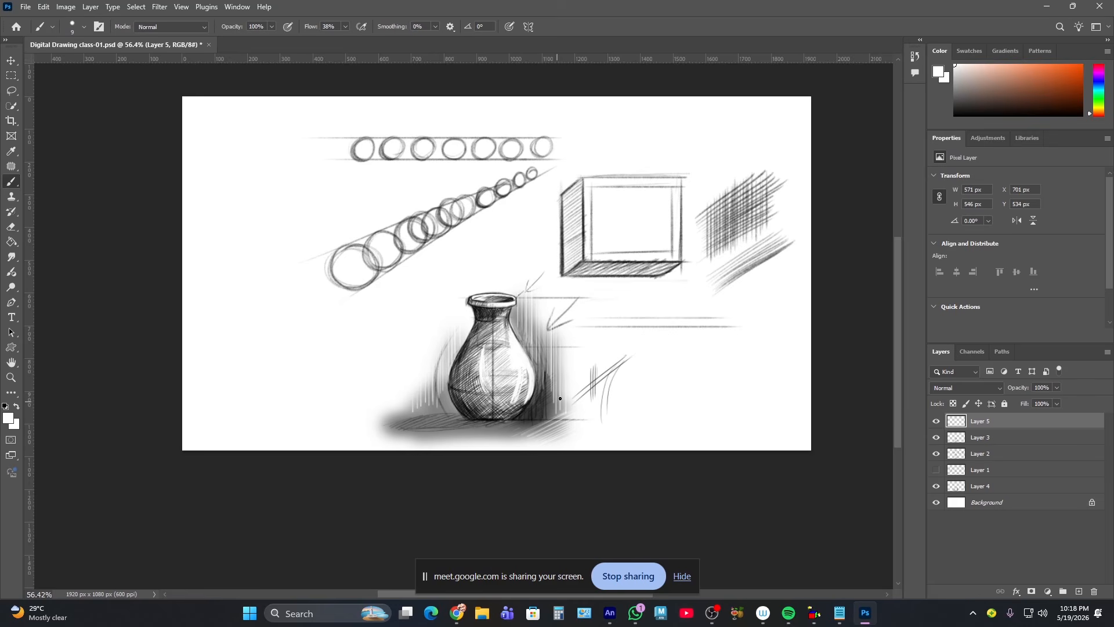
{"action": "left_click_drag", "start_coordinate": [560, 398], "coordinate": [604, 386]}
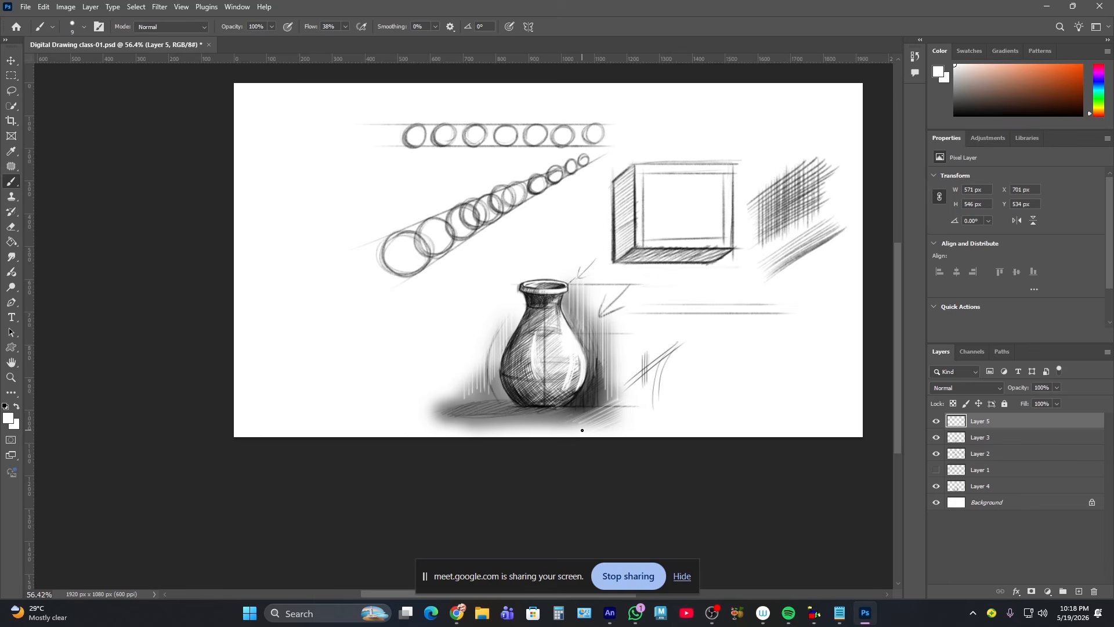
{"action": "left_click", "coordinate": [11, 377]}
{"action": "left_click_drag", "start_coordinate": [569, 322], "coordinate": [512, 300]}
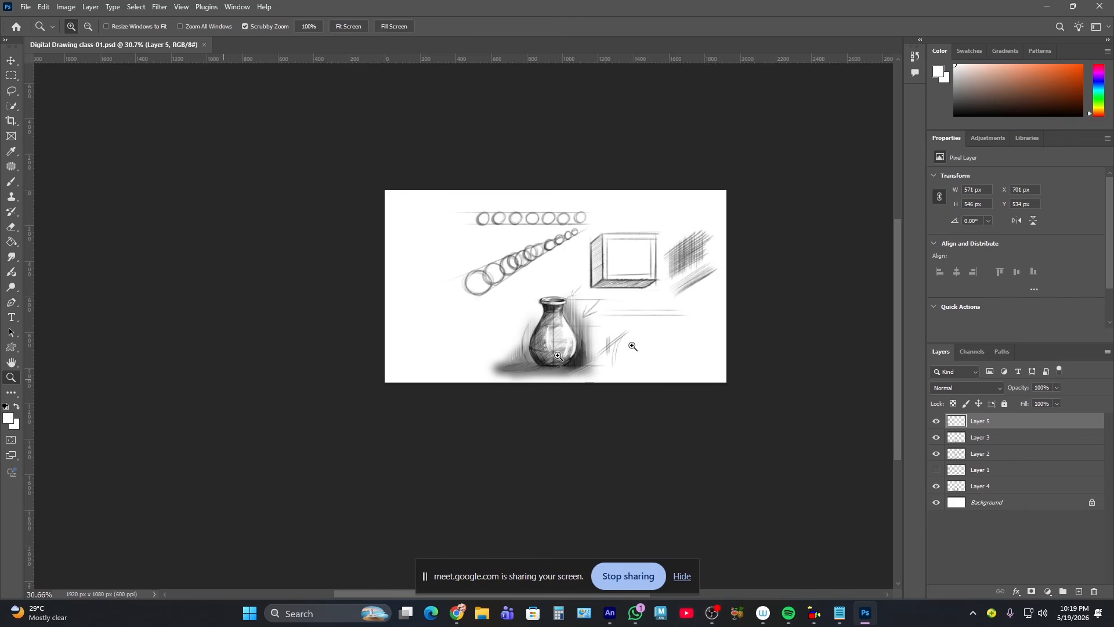
{"action": "left_click_drag", "start_coordinate": [541, 310], "coordinate": [598, 356]}
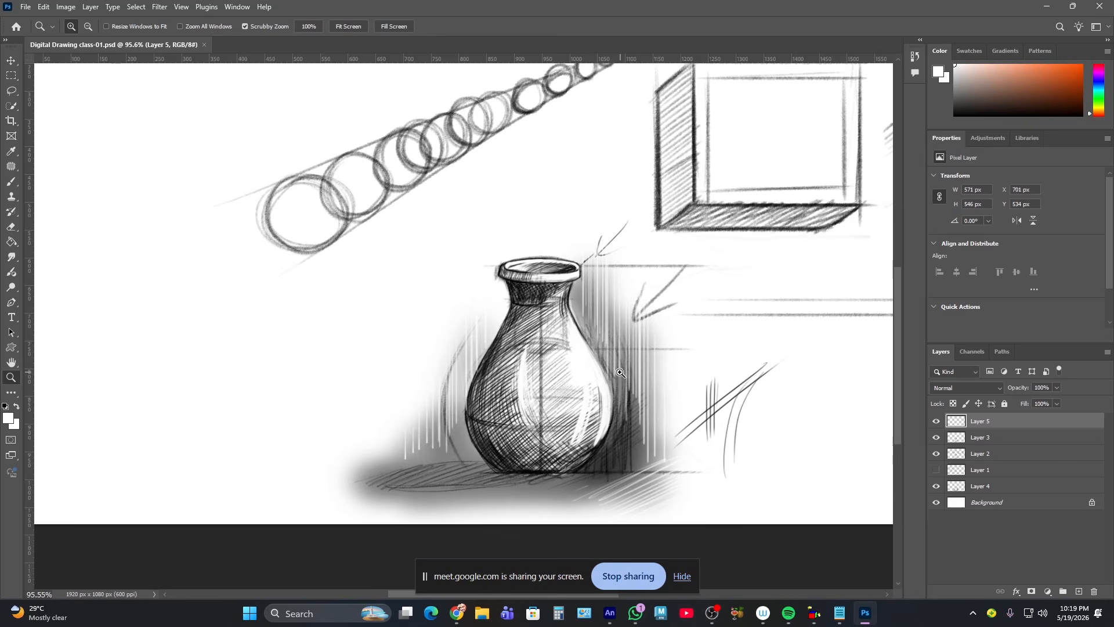
{"action": "left_click", "coordinate": [617, 376], "text": "alt"}
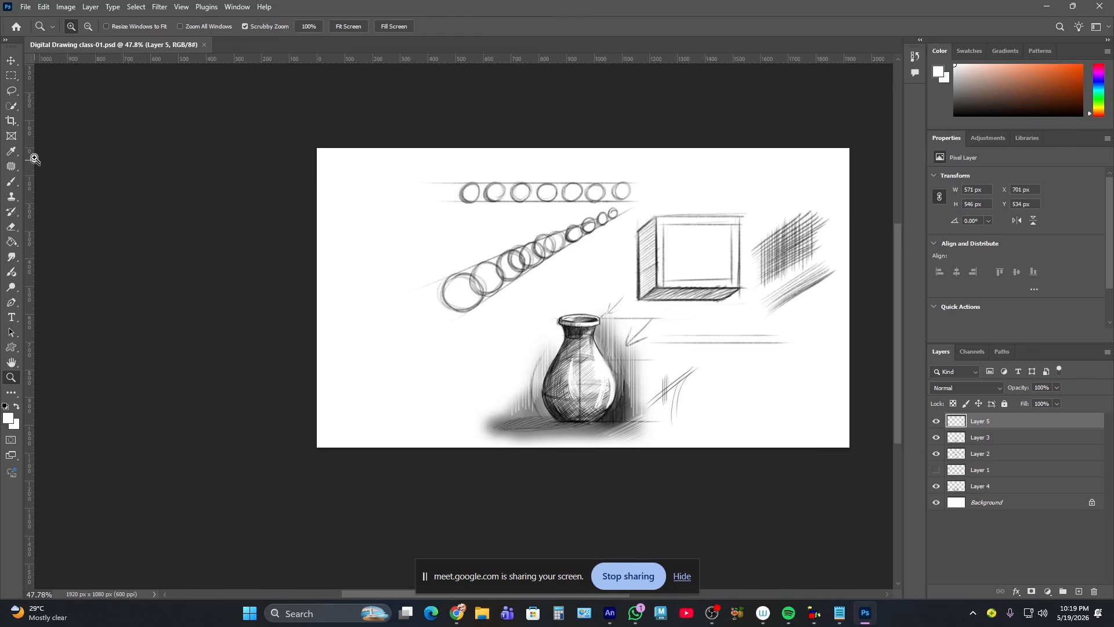
- Set the foreground colour to black and darken the cast shadow left of the vase with diagonal hatching and a loose outline
{"action": "left_click", "coordinate": [12, 182]}
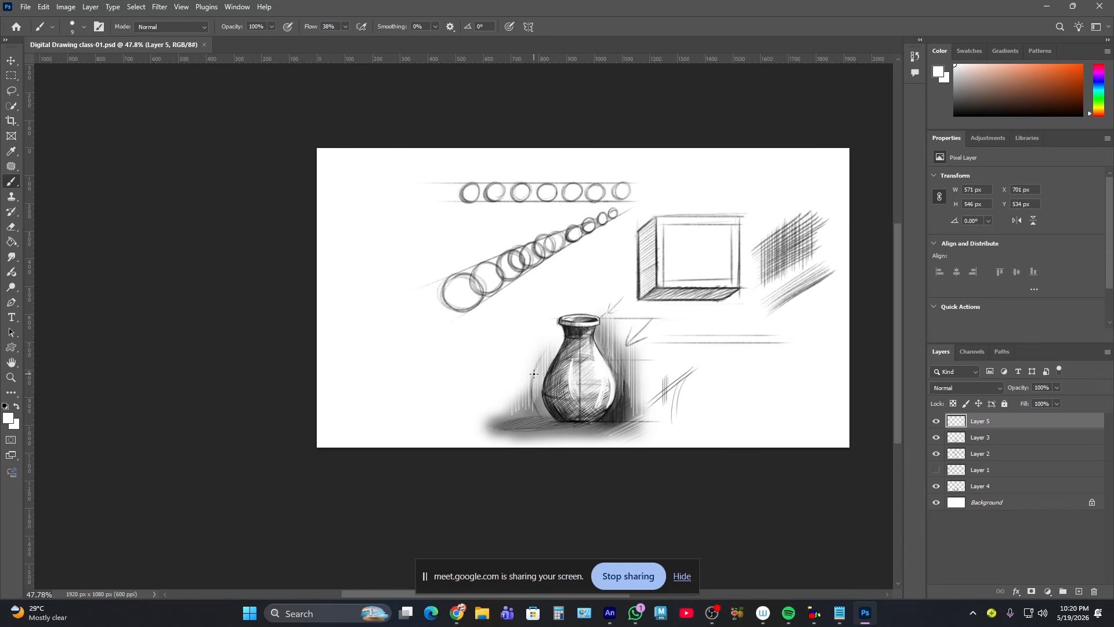
{"action": "left_click", "coordinate": [9, 418]}
{"action": "left_click", "coordinate": [515, 282]}
{"action": "left_click", "coordinate": [663, 134]}
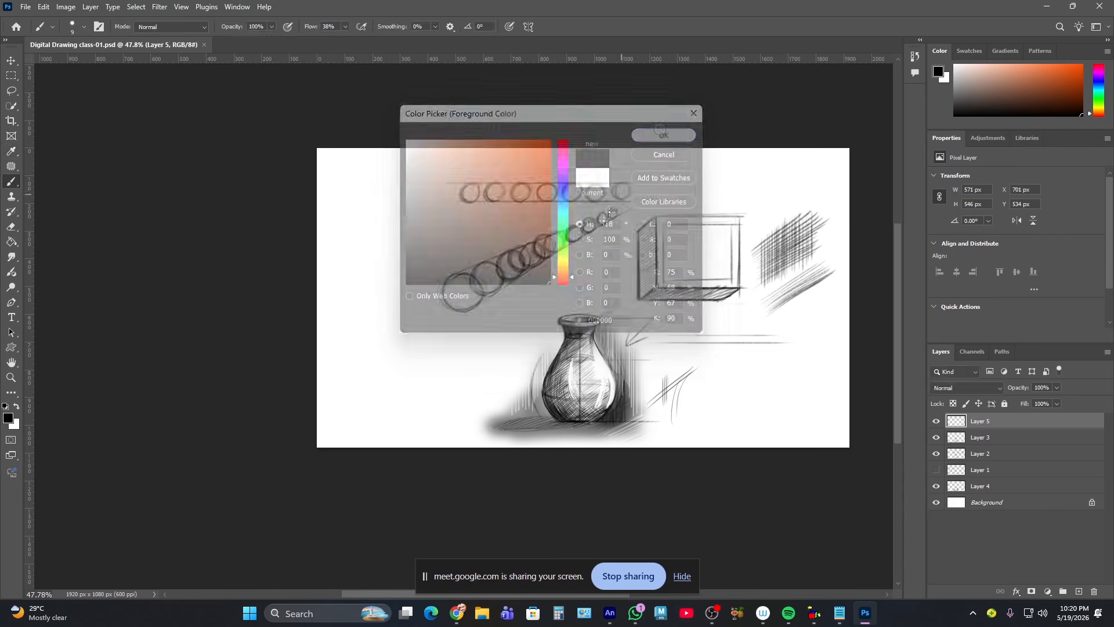
{"action": "mouse_move", "coordinate": [499, 419]}
{"action": "left_mouse_down"}
{"action": "mouse_move", "coordinate": [525, 406]}
{"action": "mouse_move", "coordinate": [511, 426]}
{"action": "mouse_move", "coordinate": [539, 412]}
{"action": "mouse_move", "coordinate": [531, 403]}
{"action": "left_mouse_up"}
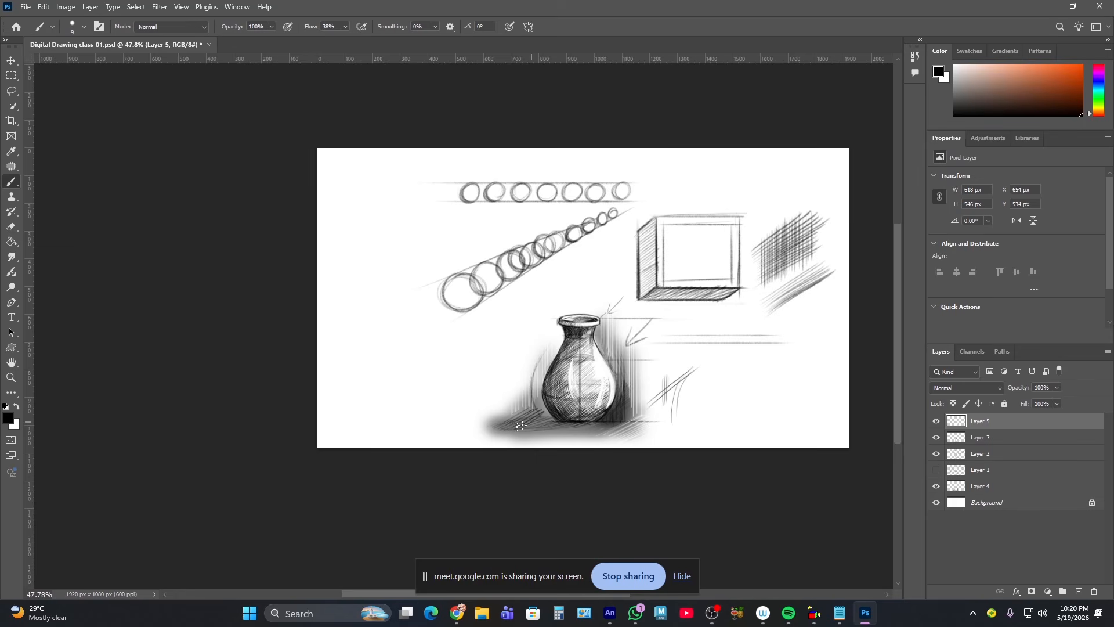
{"action": "mouse_move", "coordinate": [491, 434]}
{"action": "left_mouse_down"}
{"action": "mouse_move", "coordinate": [547, 424]}
{"action": "mouse_move", "coordinate": [533, 415]}
{"action": "mouse_move", "coordinate": [495, 427]}
{"action": "mouse_move", "coordinate": [594, 420]}
{"action": "mouse_move", "coordinate": [481, 429]}
{"action": "mouse_move", "coordinate": [554, 413]}
{"action": "mouse_move", "coordinate": [499, 431]}
{"action": "mouse_move", "coordinate": [585, 423]}
{"action": "mouse_move", "coordinate": [498, 432]}
{"action": "mouse_move", "coordinate": [542, 415]}
{"action": "mouse_move", "coordinate": [512, 437]}
{"action": "mouse_move", "coordinate": [588, 423]}
{"action": "mouse_move", "coordinate": [496, 435]}
{"action": "mouse_move", "coordinate": [541, 417]}
{"action": "mouse_move", "coordinate": [584, 421]}
{"action": "mouse_move", "coordinate": [511, 432]}
{"action": "left_mouse_up"}
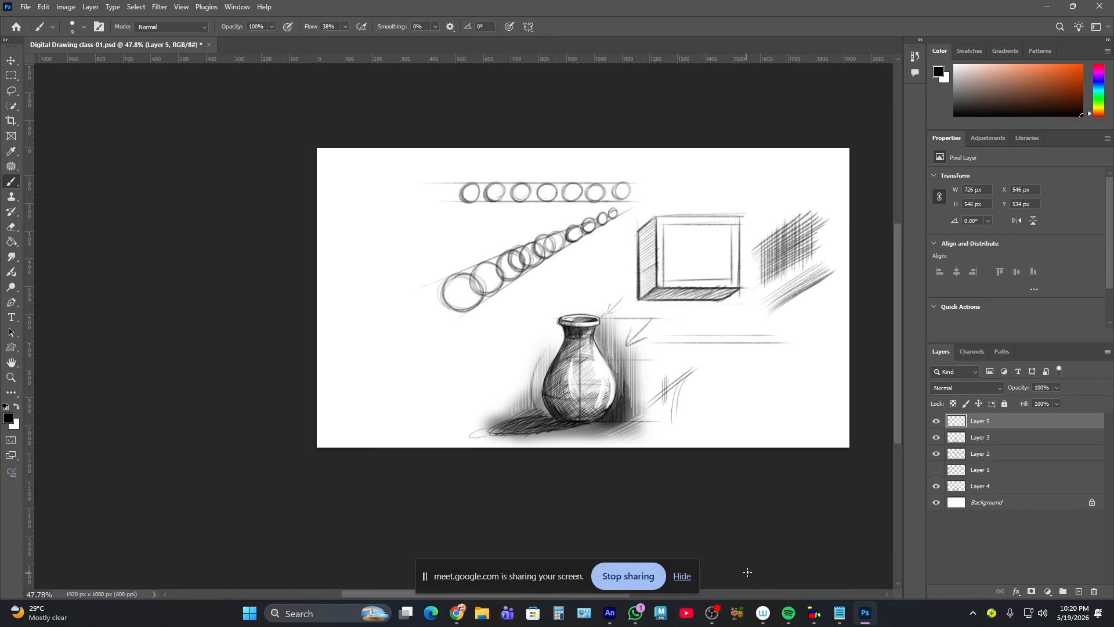
- Sketch practice shapes around the vase: a flat ellipse and a circle to its right, a large circle to its left, and one above
{"action": "left_click", "coordinate": [11, 377]}
{"action": "left_click_drag", "start_coordinate": [588, 397], "coordinate": [599, 398]}
{"action": "left_click", "coordinate": [11, 182]}
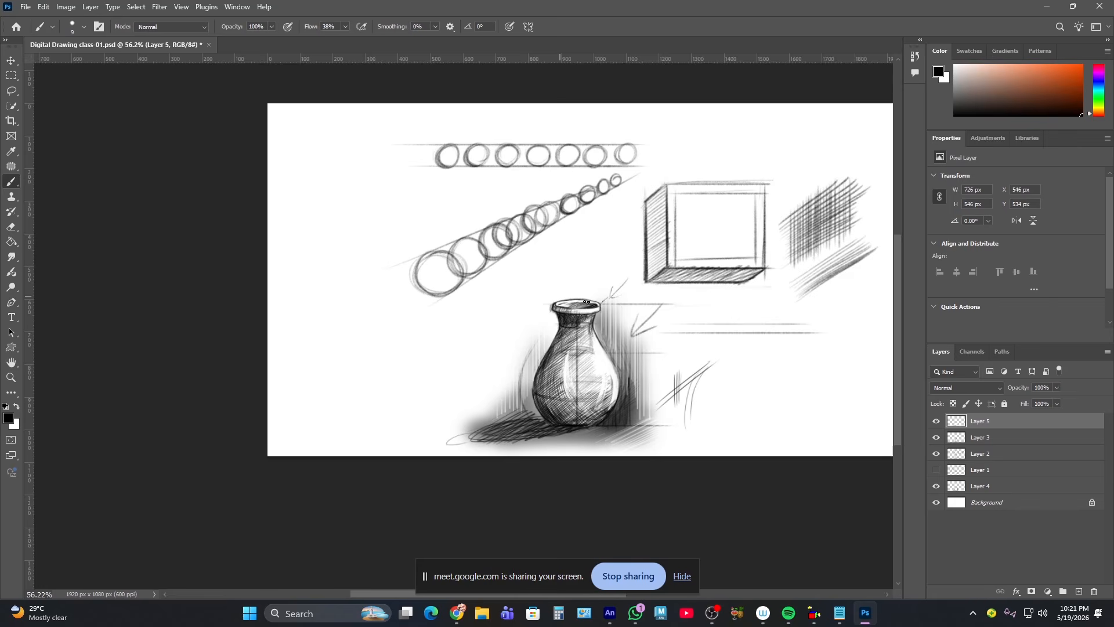
{"action": "mouse_move", "coordinate": [745, 357]}
{"action": "left_mouse_down"}
{"action": "mouse_move", "coordinate": [831, 351]}
{"action": "mouse_move", "coordinate": [775, 373]}
{"action": "mouse_move", "coordinate": [738, 361]}
{"action": "mouse_move", "coordinate": [791, 345]}
{"action": "mouse_move", "coordinate": [768, 370]}
{"action": "mouse_move", "coordinate": [786, 354]}
{"action": "mouse_move", "coordinate": [747, 355]}
{"action": "mouse_move", "coordinate": [836, 350]}
{"action": "mouse_move", "coordinate": [774, 376]}
{"action": "mouse_move", "coordinate": [740, 357]}
{"action": "mouse_move", "coordinate": [815, 347]}
{"action": "mouse_move", "coordinate": [840, 423]}
{"action": "mouse_move", "coordinate": [766, 426]}
{"action": "mouse_move", "coordinate": [818, 383]}
{"action": "mouse_move", "coordinate": [824, 443]}
{"action": "mouse_move", "coordinate": [773, 398]}
{"action": "mouse_move", "coordinate": [839, 396]}
{"action": "mouse_move", "coordinate": [807, 446]}
{"action": "mouse_move", "coordinate": [775, 406]}
{"action": "left_mouse_up"}
{"action": "left_click_drag", "start_coordinate": [491, 344], "coordinate": [609, 343]}
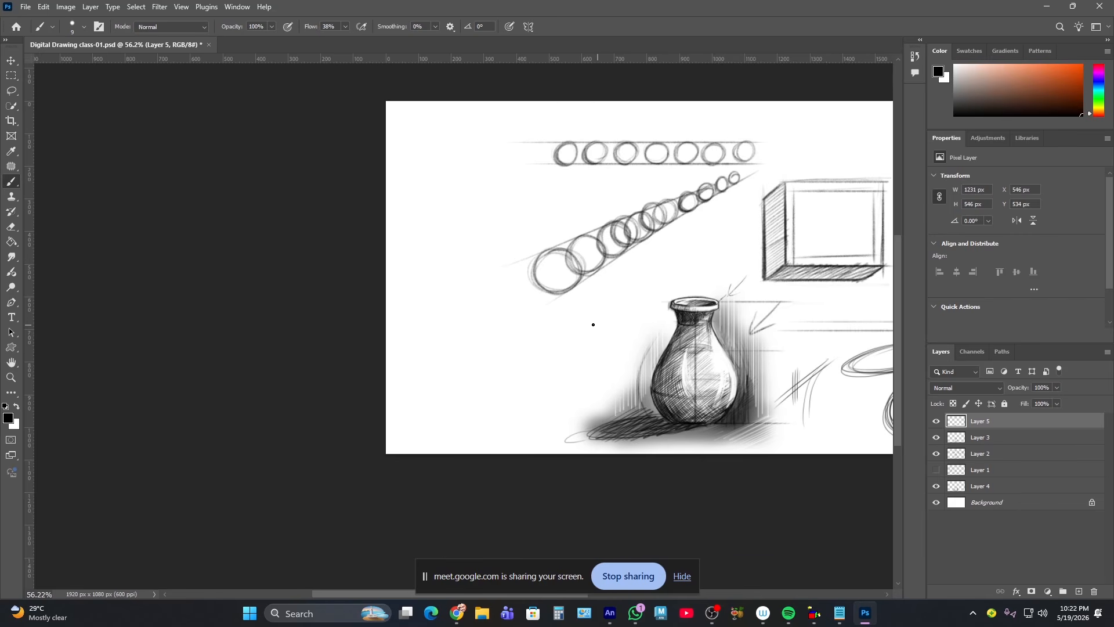
{"action": "mouse_move", "coordinate": [580, 294]}
{"action": "left_mouse_down"}
{"action": "mouse_move", "coordinate": [612, 326]}
{"action": "mouse_move", "coordinate": [602, 298]}
{"action": "mouse_move", "coordinate": [557, 365]}
{"action": "mouse_move", "coordinate": [571, 365]}
{"action": "mouse_move", "coordinate": [580, 291]}
{"action": "mouse_move", "coordinate": [624, 348]}
{"action": "mouse_move", "coordinate": [551, 357]}
{"action": "mouse_move", "coordinate": [615, 306]}
{"action": "mouse_move", "coordinate": [557, 360]}
{"action": "mouse_move", "coordinate": [580, 290]}
{"action": "mouse_move", "coordinate": [603, 369]}
{"action": "mouse_move", "coordinate": [623, 345]}
{"action": "mouse_move", "coordinate": [564, 300]}
{"action": "mouse_move", "coordinate": [566, 317]}
{"action": "left_mouse_up"}
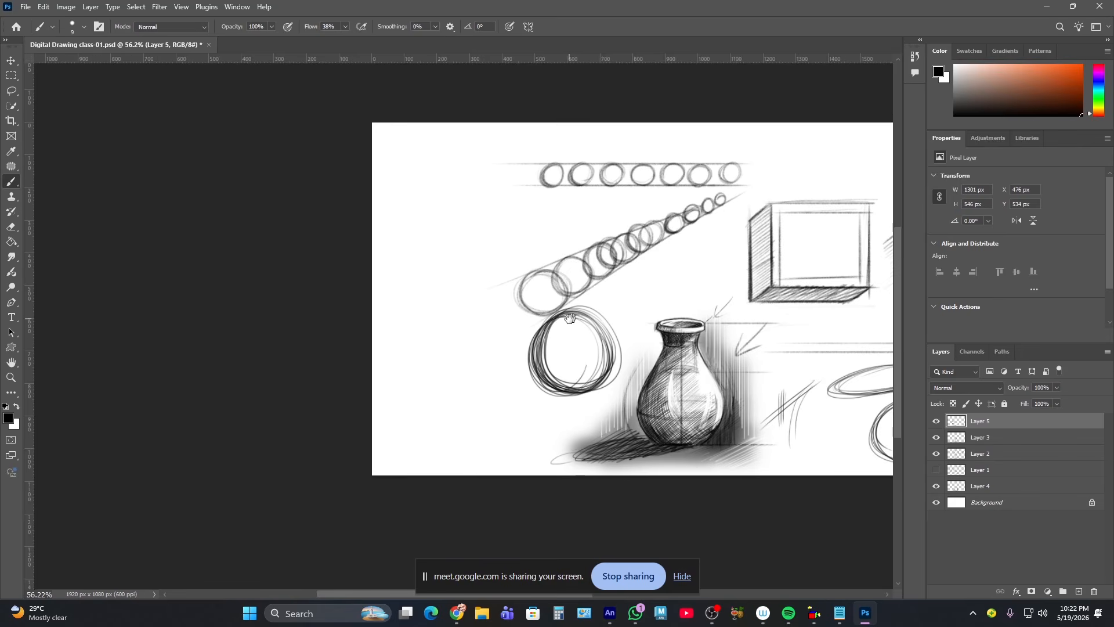
{"action": "mouse_move", "coordinate": [694, 247]}
{"action": "left_mouse_down"}
{"action": "mouse_move", "coordinate": [712, 263]}
{"action": "mouse_move", "coordinate": [680, 309]}
{"action": "mouse_move", "coordinate": [663, 252]}
{"action": "mouse_move", "coordinate": [713, 262]}
{"action": "mouse_move", "coordinate": [681, 302]}
{"action": "mouse_move", "coordinate": [667, 253]}
{"action": "mouse_move", "coordinate": [711, 260]}
{"action": "mouse_move", "coordinate": [694, 304]}
{"action": "mouse_move", "coordinate": [661, 266]}
{"action": "mouse_move", "coordinate": [696, 247]}
{"action": "mouse_move", "coordinate": [715, 292]}
{"action": "mouse_move", "coordinate": [662, 289]}
{"action": "mouse_move", "coordinate": [676, 249]}
{"action": "mouse_move", "coordinate": [706, 266]}
{"action": "mouse_move", "coordinate": [691, 305]}
{"action": "mouse_move", "coordinate": [661, 284]}
{"action": "mouse_move", "coordinate": [686, 259]}
{"action": "left_mouse_up"}
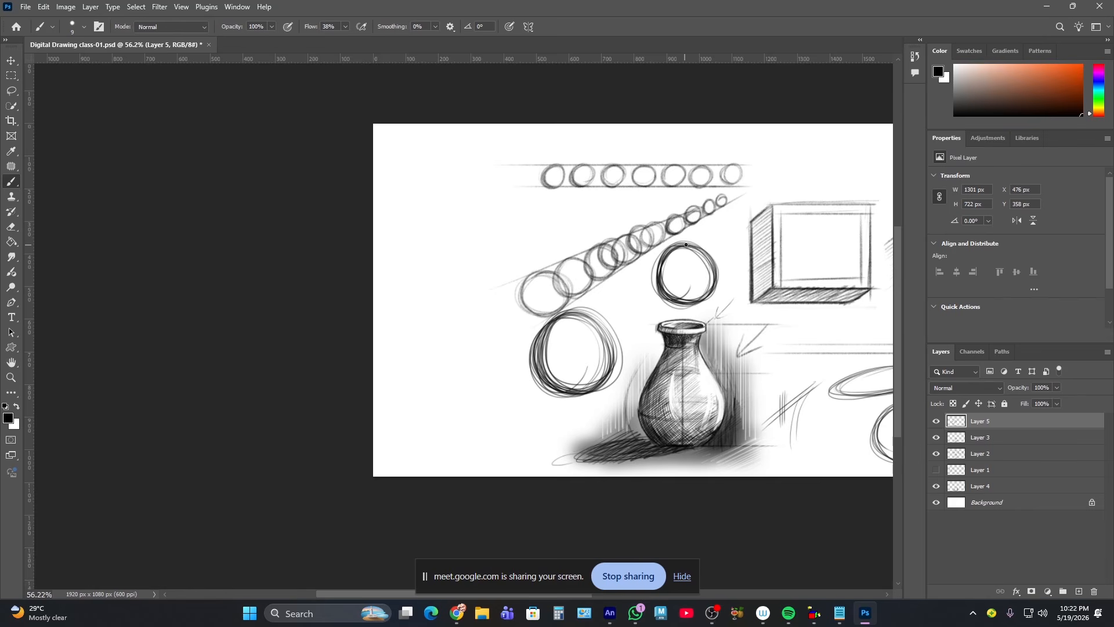
{"action": "left_click_drag", "start_coordinate": [755, 271], "coordinate": [651, 253]}
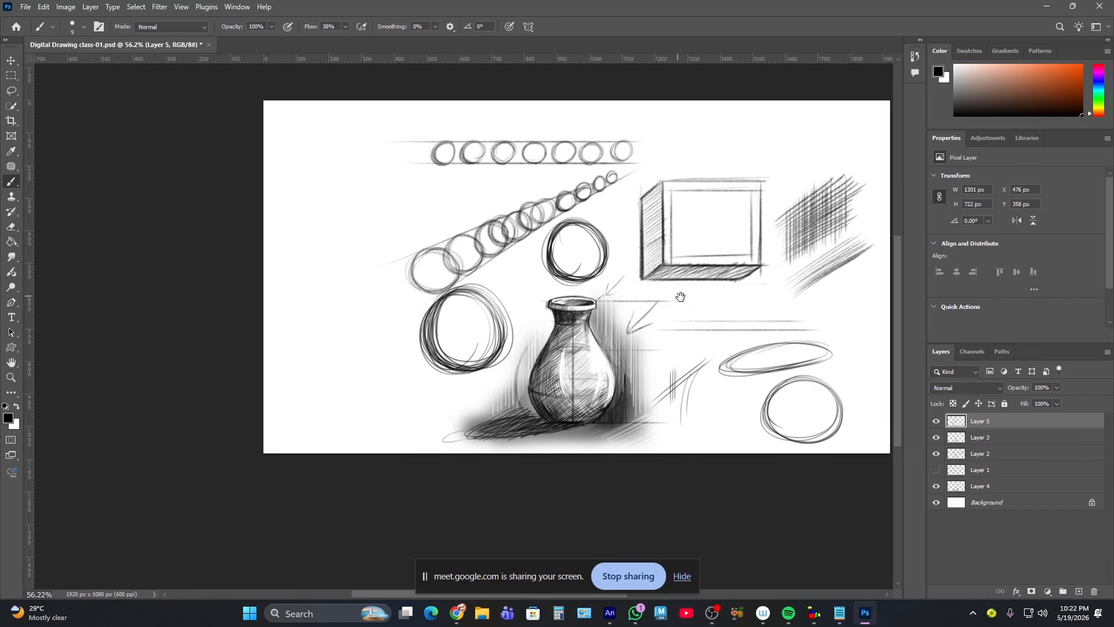
- Sketch a circle right of the vase and draw a band of parallel diagonal strokes above the box
{"action": "mouse_move", "coordinate": [703, 310]}
{"action": "left_mouse_down"}
{"action": "mouse_move", "coordinate": [745, 336]}
{"action": "mouse_move", "coordinate": [698, 340]}
{"action": "mouse_move", "coordinate": [719, 301]}
{"action": "mouse_move", "coordinate": [747, 339]}
{"action": "mouse_move", "coordinate": [707, 349]}
{"action": "mouse_move", "coordinate": [705, 310]}
{"action": "mouse_move", "coordinate": [745, 314]}
{"action": "mouse_move", "coordinate": [732, 351]}
{"action": "mouse_move", "coordinate": [714, 314]}
{"action": "left_mouse_up"}
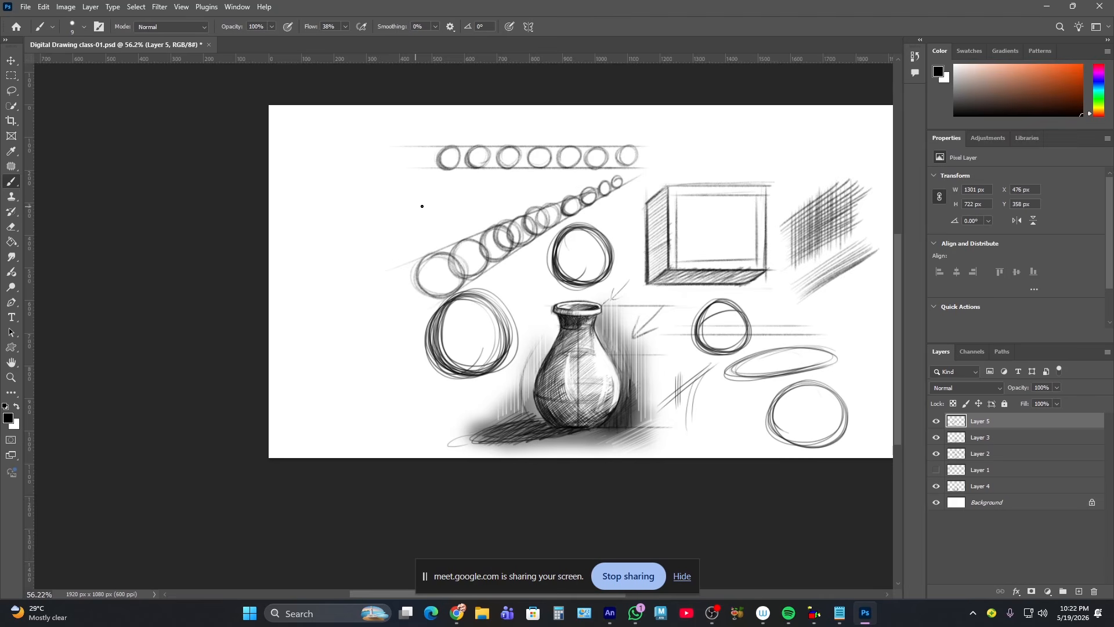
{"action": "left_click_drag", "start_coordinate": [679, 167], "coordinate": [808, 129]}
{"action": "left_click_drag", "start_coordinate": [698, 180], "coordinate": [801, 140]}
{"action": "left_click_drag", "start_coordinate": [741, 174], "coordinate": [838, 143]}
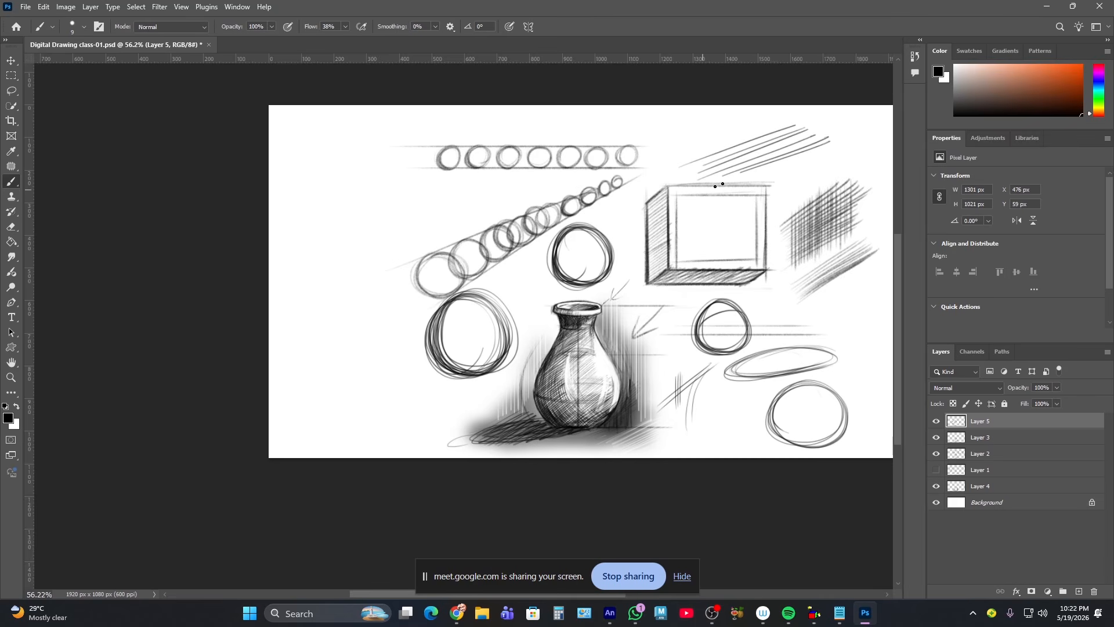
{"action": "mouse_move", "coordinate": [707, 189]}
{"action": "left_mouse_down"}
{"action": "mouse_move", "coordinate": [849, 146]}
{"action": "mouse_move", "coordinate": [840, 151]}
{"action": "left_mouse_up"}
- Draw parallel vertical strokes crossing the diagonal lines and the hatched patch to the right of the box
{"action": "key", "text": "space"}
{"action": "left_click_drag", "start_coordinate": [787, 228], "coordinate": [687, 233]}
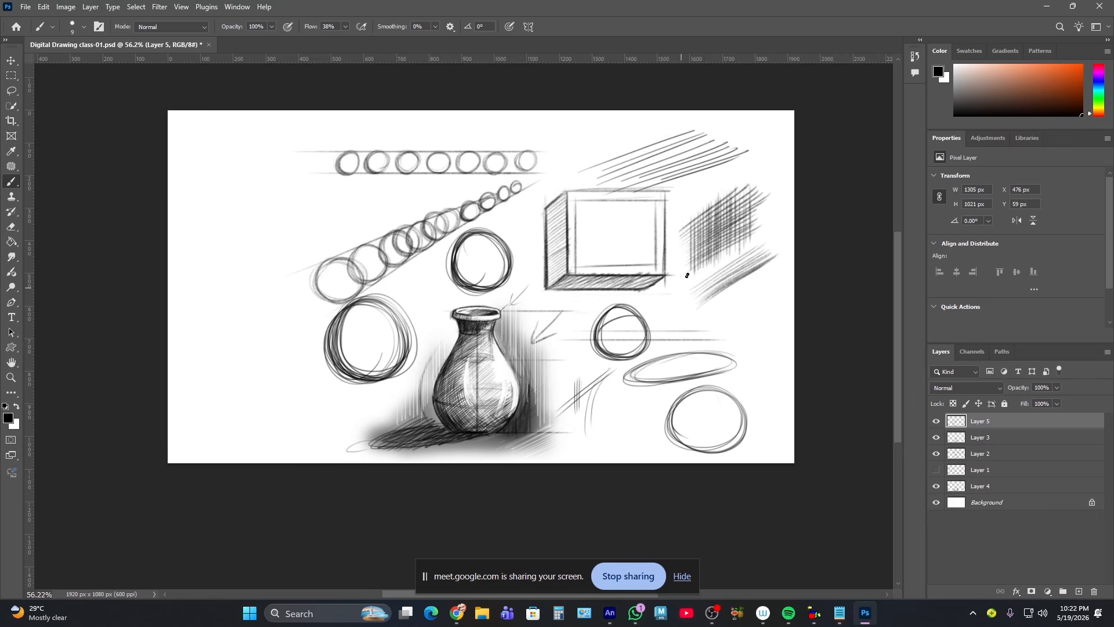
{"action": "mouse_move", "coordinate": [686, 168]}
{"action": "left_mouse_down"}
{"action": "mouse_move", "coordinate": [689, 242]}
{"action": "mouse_move", "coordinate": [698, 204]}
{"action": "mouse_move", "coordinate": [707, 235]}
{"action": "left_mouse_up"}
{"action": "left_click_drag", "start_coordinate": [708, 151], "coordinate": [709, 239]}
{"action": "mouse_move", "coordinate": [711, 155]}
{"action": "left_mouse_down"}
{"action": "mouse_move", "coordinate": [712, 236]}
{"action": "mouse_move", "coordinate": [718, 144]}
{"action": "mouse_move", "coordinate": [721, 224]}
{"action": "left_mouse_up"}
{"action": "left_click_drag", "start_coordinate": [725, 138], "coordinate": [724, 228]}
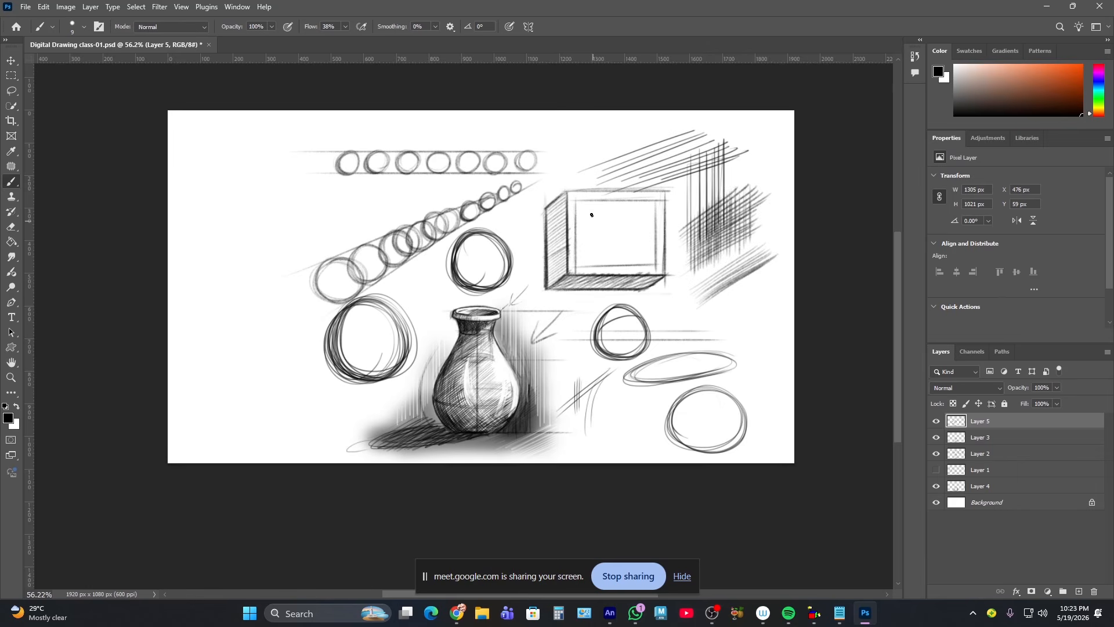
- Draw a series of parallel S-shaped curves in the empty upper-left area of the canvas, left of the circle rows
{"action": "left_click_drag", "start_coordinate": [561, 272], "coordinate": [586, 268]}
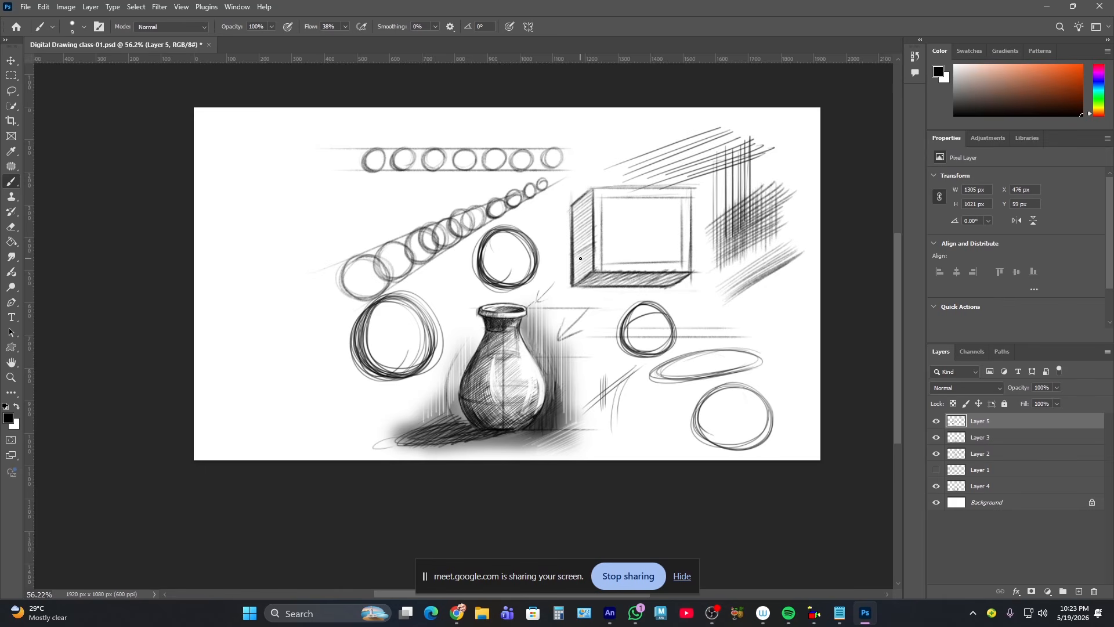
{"action": "scroll", "coordinate": [428, 246], "scroll_direction": "left", "scroll_amount": 6}
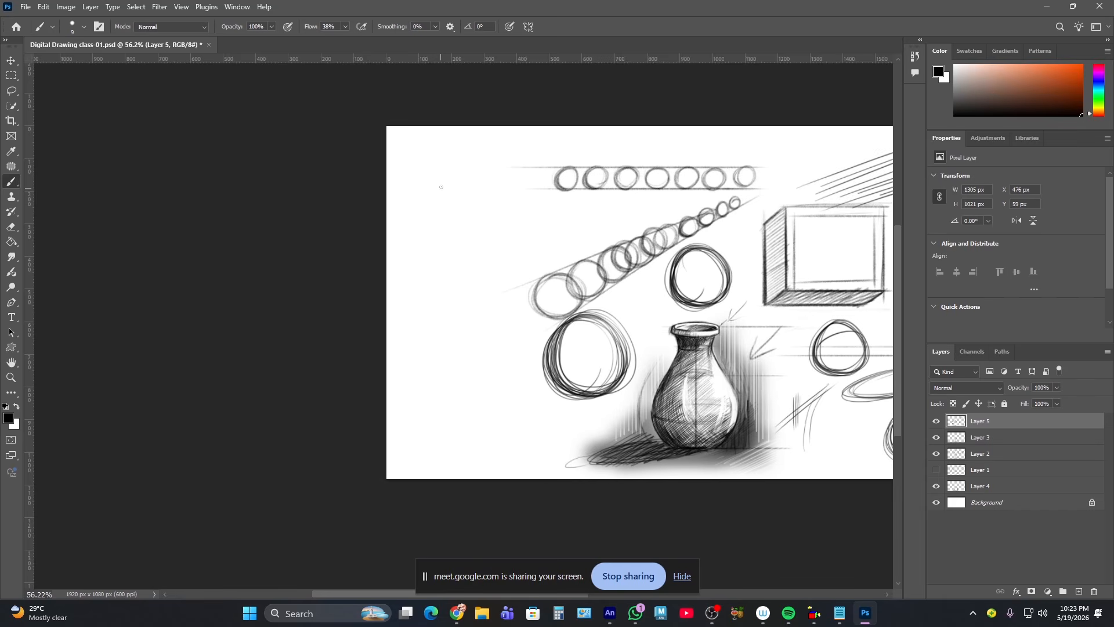
{"action": "mouse_move", "coordinate": [441, 187]}
{"action": "left_mouse_down"}
{"action": "mouse_move", "coordinate": [423, 224]}
{"action": "mouse_move", "coordinate": [436, 286]}
{"action": "mouse_move", "coordinate": [422, 355]}
{"action": "left_mouse_up"}
{"action": "key", "text": "ctrl+z"}
{"action": "mouse_move", "coordinate": [477, 181]}
{"action": "left_mouse_down"}
{"action": "mouse_move", "coordinate": [473, 302]}
{"action": "mouse_move", "coordinate": [416, 376]}
{"action": "mouse_move", "coordinate": [460, 234]}
{"action": "mouse_move", "coordinate": [435, 375]}
{"action": "left_mouse_up"}
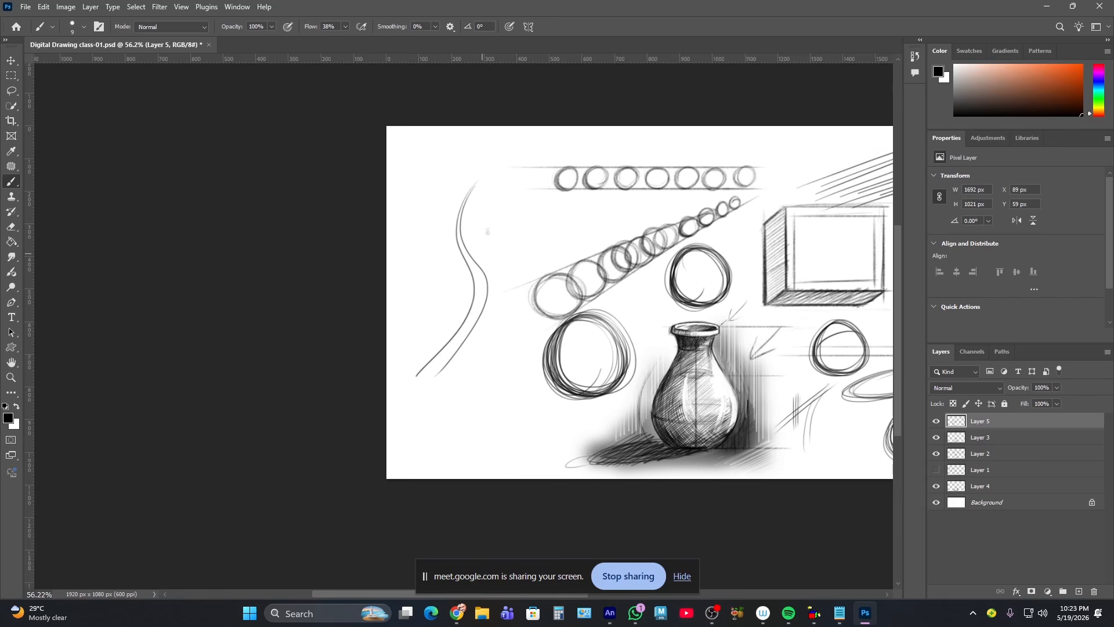
{"action": "mouse_move", "coordinate": [478, 186]}
{"action": "left_mouse_down"}
{"action": "mouse_move", "coordinate": [480, 325]}
{"action": "mouse_move", "coordinate": [481, 248]}
{"action": "mouse_move", "coordinate": [514, 269]}
{"action": "mouse_move", "coordinate": [520, 291]}
{"action": "mouse_move", "coordinate": [505, 254]}
{"action": "mouse_move", "coordinate": [451, 380]}
{"action": "left_mouse_up"}
{"action": "left_click_drag", "start_coordinate": [503, 192], "coordinate": [473, 357]}
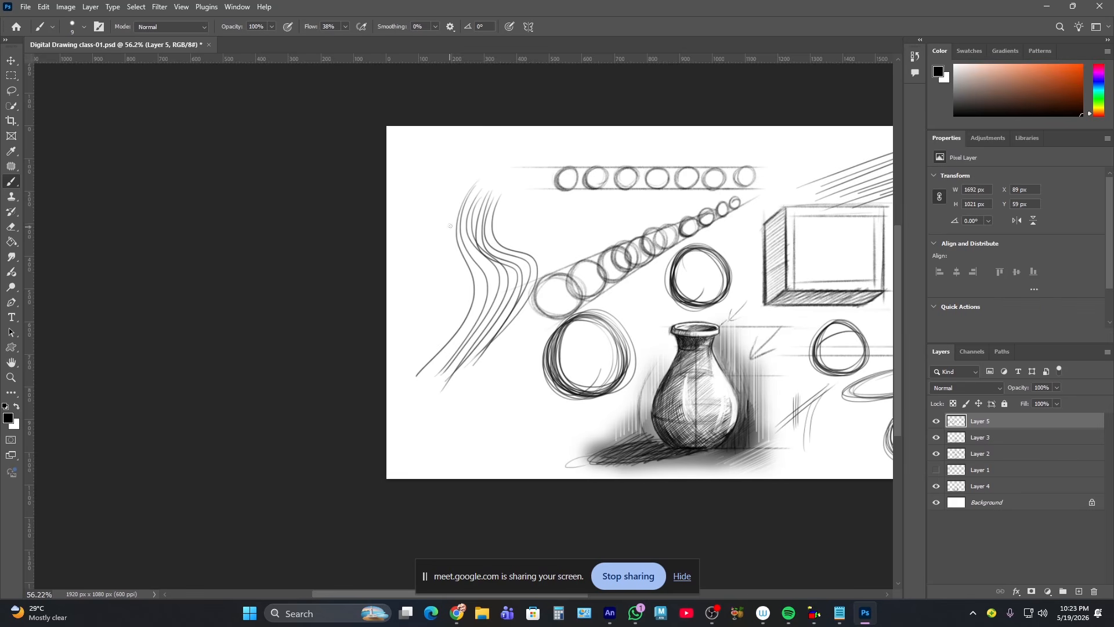
- Draw a wide band of parallel arcs rising to the right across the upper part of the S-shaped curves
{"action": "left_click_drag", "start_coordinate": [405, 321], "coordinate": [517, 230]}
{"action": "left_click_drag", "start_coordinate": [405, 317], "coordinate": [531, 204]}
{"action": "left_click_drag", "start_coordinate": [406, 309], "coordinate": [532, 204]}
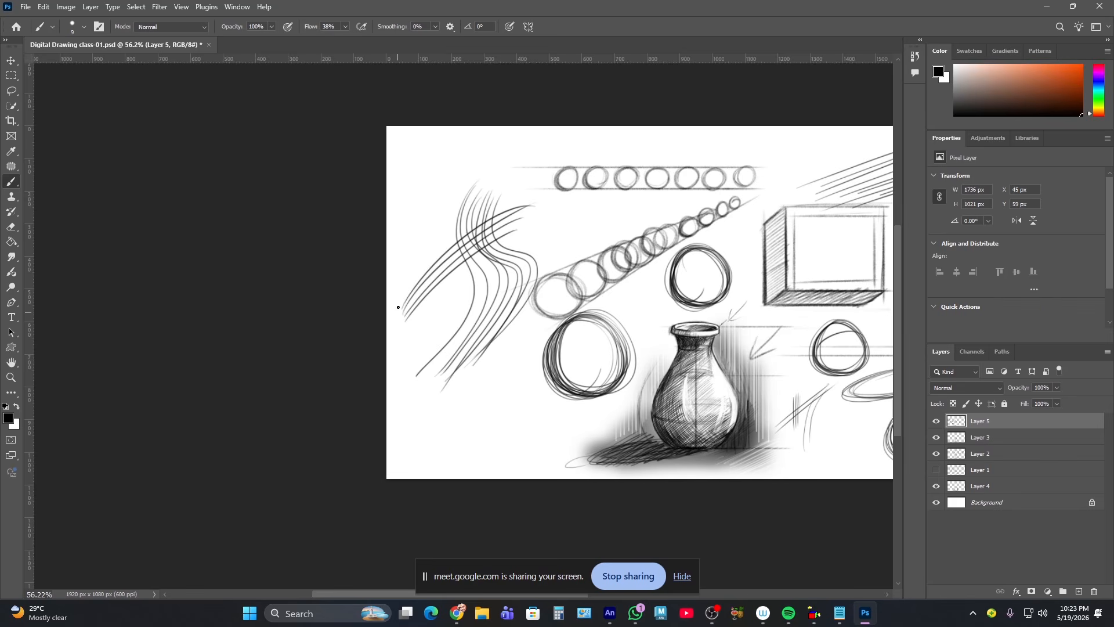
{"action": "left_click_drag", "start_coordinate": [398, 307], "coordinate": [547, 190]}
{"action": "mouse_move", "coordinate": [405, 295]}
{"action": "left_mouse_down"}
{"action": "mouse_move", "coordinate": [545, 181]}
{"action": "mouse_move", "coordinate": [443, 224]}
{"action": "mouse_move", "coordinate": [548, 169]}
{"action": "mouse_move", "coordinate": [428, 245]}
{"action": "mouse_move", "coordinate": [552, 162]}
{"action": "left_mouse_up"}
{"action": "left_click_drag", "start_coordinate": [400, 273], "coordinate": [564, 151]}
{"action": "mouse_move", "coordinate": [402, 251]}
{"action": "left_mouse_down"}
{"action": "mouse_move", "coordinate": [510, 164]}
{"action": "mouse_move", "coordinate": [557, 142]}
{"action": "left_mouse_up"}
{"action": "left_click_drag", "start_coordinate": [416, 230], "coordinate": [573, 132]}
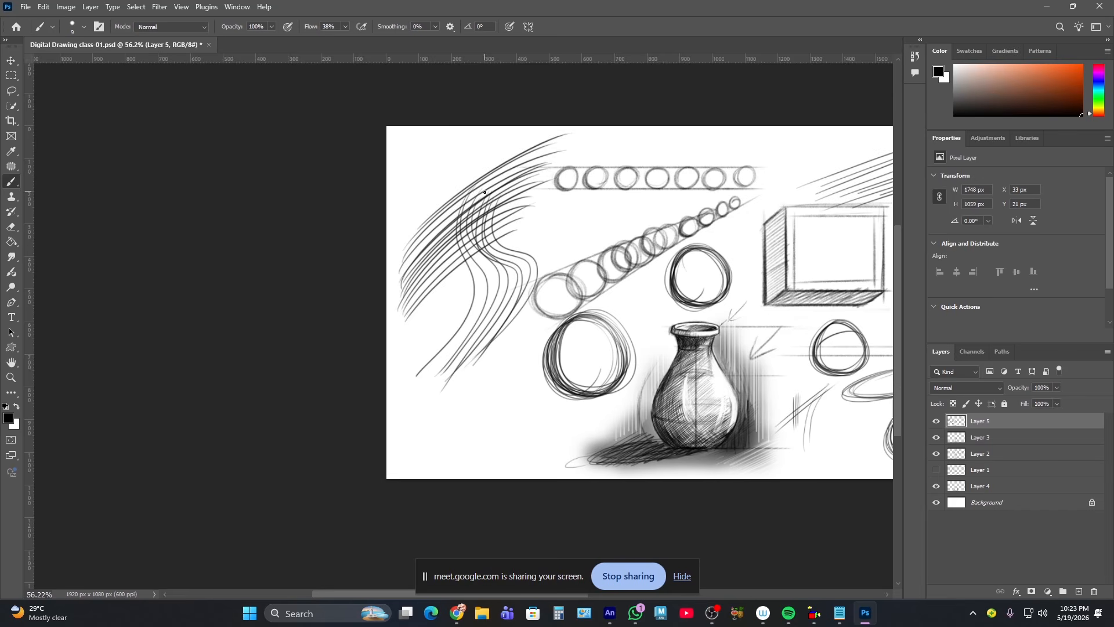
- Hatch a dense patch of diagonal strokes in the canvas's lower-left corner and undo the extra strokes drawn above it
{"action": "mouse_move", "coordinate": [488, 275]}
{"action": "left_mouse_down"}
{"action": "mouse_move", "coordinate": [495, 322]}
{"action": "mouse_move", "coordinate": [561, 278]}
{"action": "mouse_move", "coordinate": [552, 266]}
{"action": "left_mouse_up"}
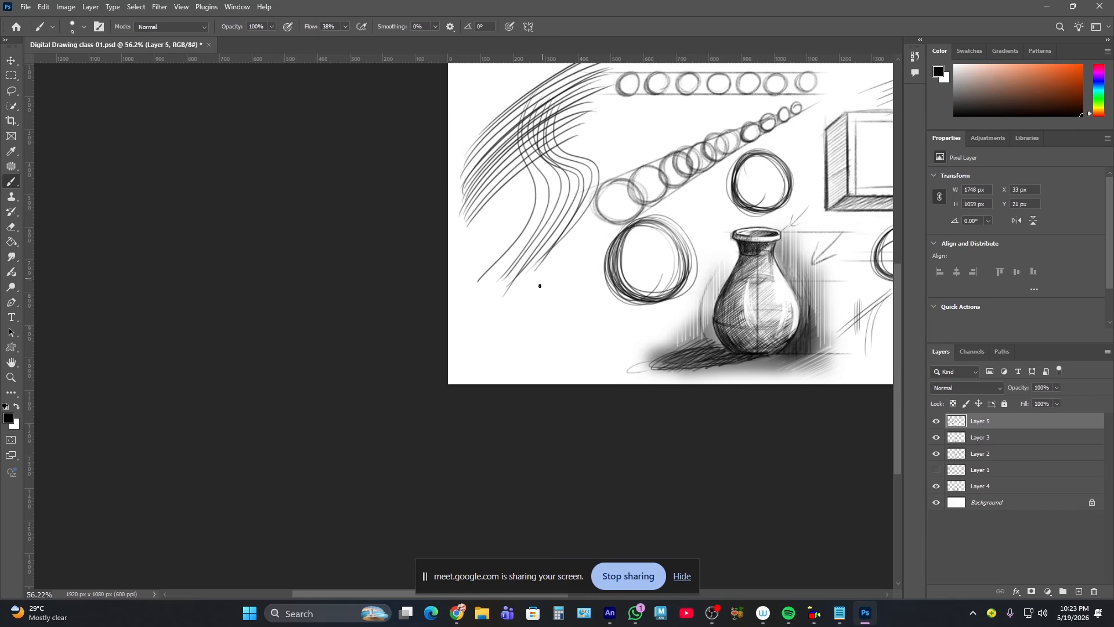
{"action": "mouse_move", "coordinate": [528, 328]}
{"action": "left_mouse_down"}
{"action": "mouse_move", "coordinate": [486, 368]}
{"action": "mouse_move", "coordinate": [607, 333]}
{"action": "mouse_move", "coordinate": [585, 353]}
{"action": "mouse_move", "coordinate": [613, 332]}
{"action": "mouse_move", "coordinate": [584, 366]}
{"action": "mouse_move", "coordinate": [603, 337]}
{"action": "left_mouse_up"}
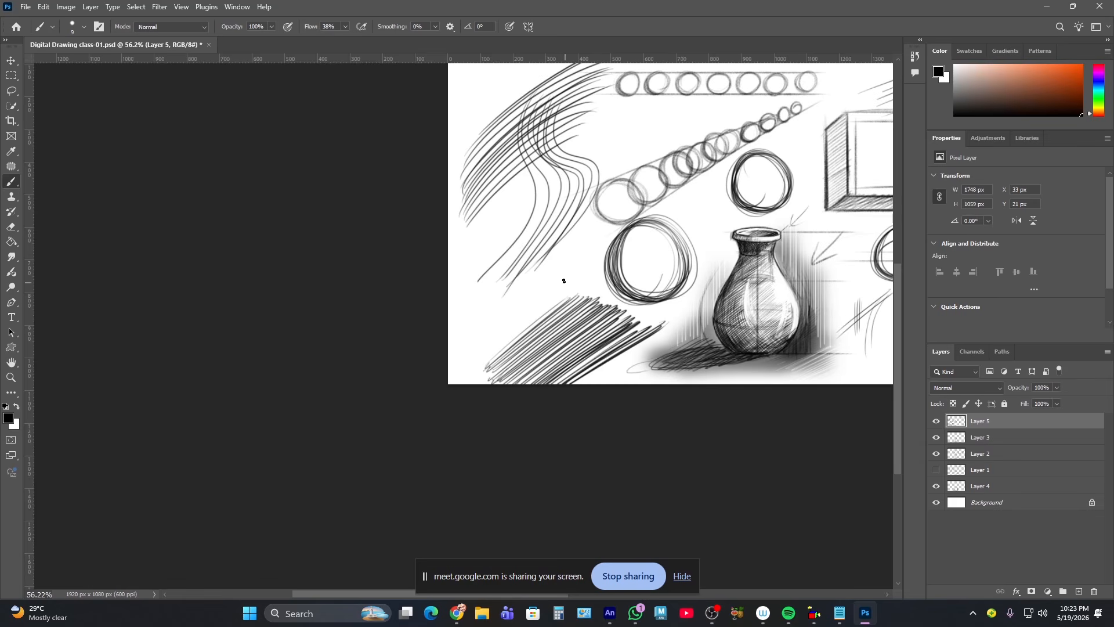
{"action": "mouse_move", "coordinate": [563, 281]}
{"action": "left_mouse_down"}
{"action": "mouse_move", "coordinate": [567, 259]}
{"action": "mouse_move", "coordinate": [557, 271]}
{"action": "mouse_move", "coordinate": [572, 281]}
{"action": "mouse_move", "coordinate": [599, 266]}
{"action": "left_mouse_up"}
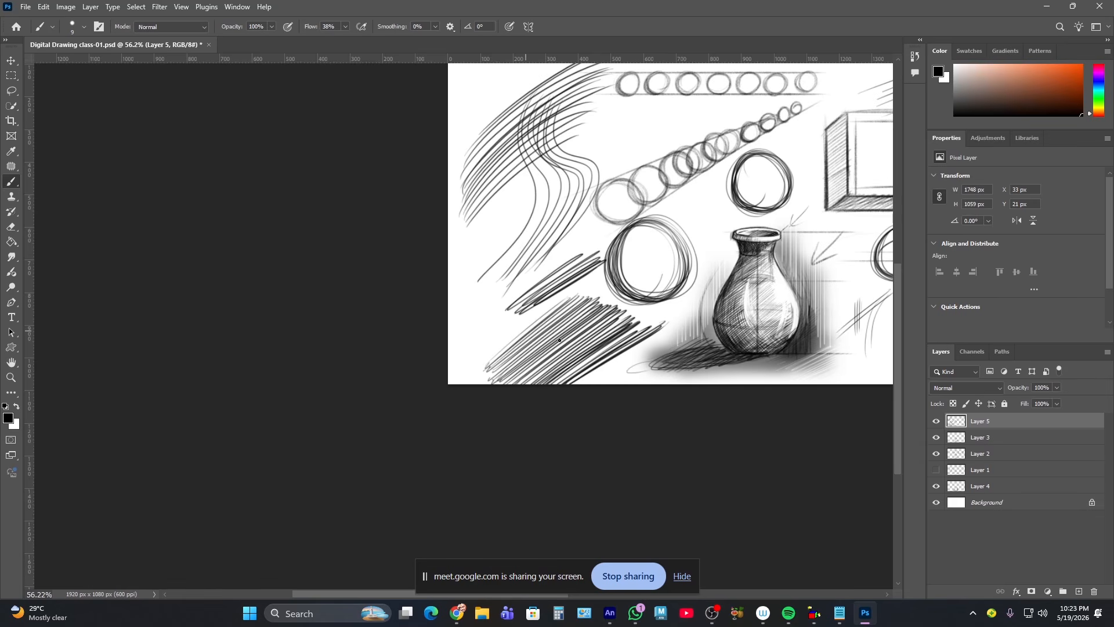
{"action": "key", "text": "ctrl+z"}
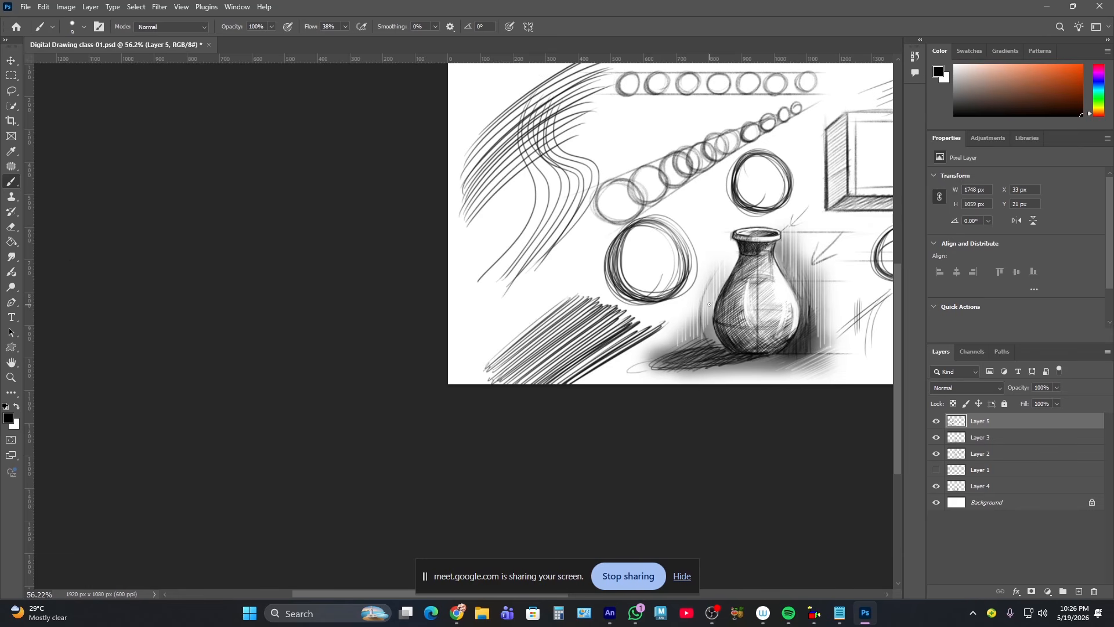
- Add a new layer and hide all the earlier drawing layers, leaving only the new layer and the background visible
{"action": "scroll", "coordinate": [710, 304], "scroll_direction": "right", "scroll_amount": 8}
{"action": "scroll", "coordinate": [709, 304], "scroll_direction": "up", "scroll_amount": 2}
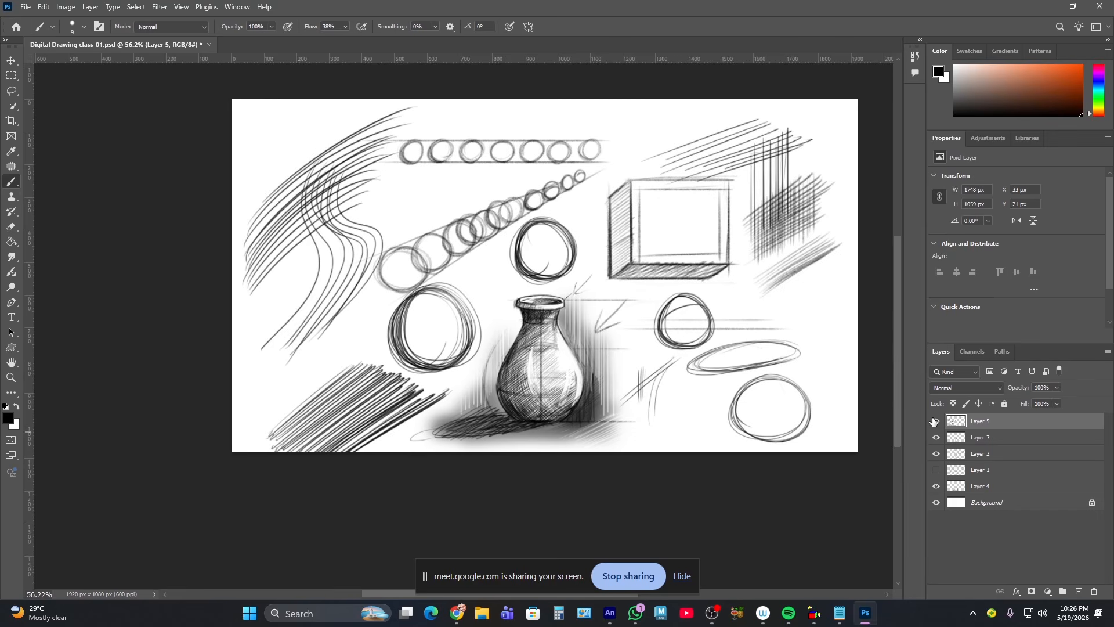
{"action": "left_click", "coordinate": [936, 421]}
{"action": "left_click", "coordinate": [937, 423]}
{"action": "left_click", "coordinate": [1078, 592]}
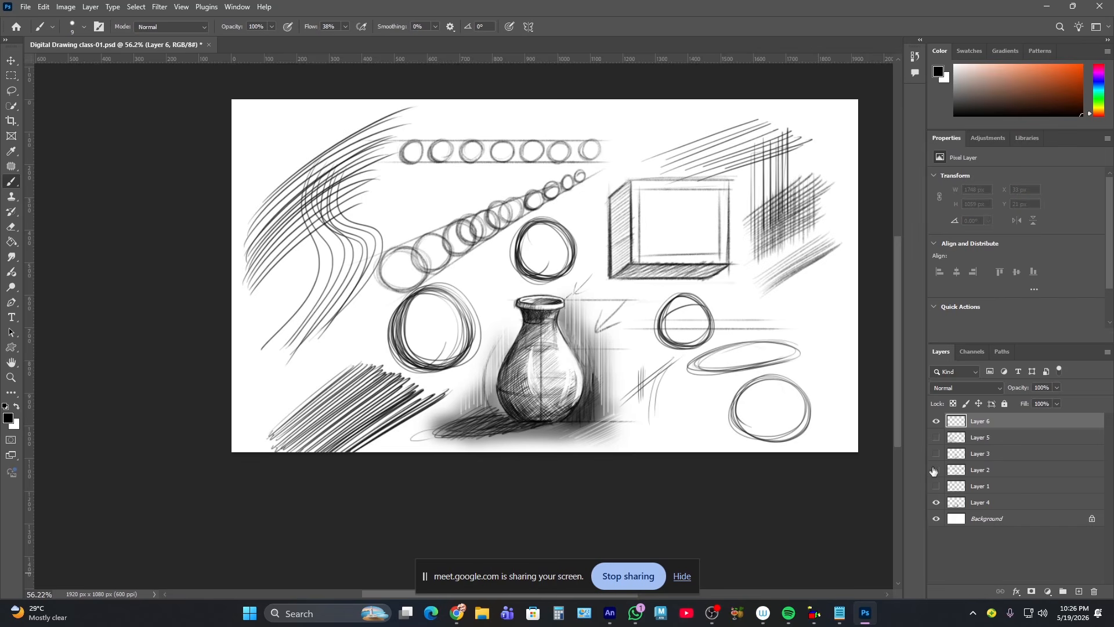
{"action": "left_click_drag", "start_coordinate": [936, 437], "coordinate": [936, 482]}
{"action": "left_click", "coordinate": [936, 504]}
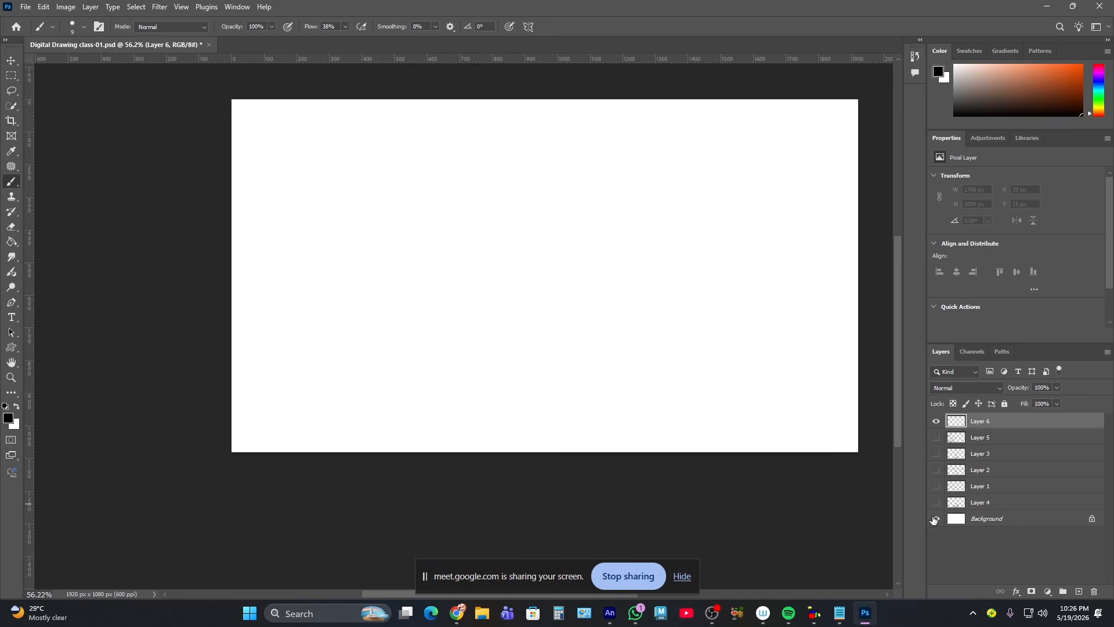
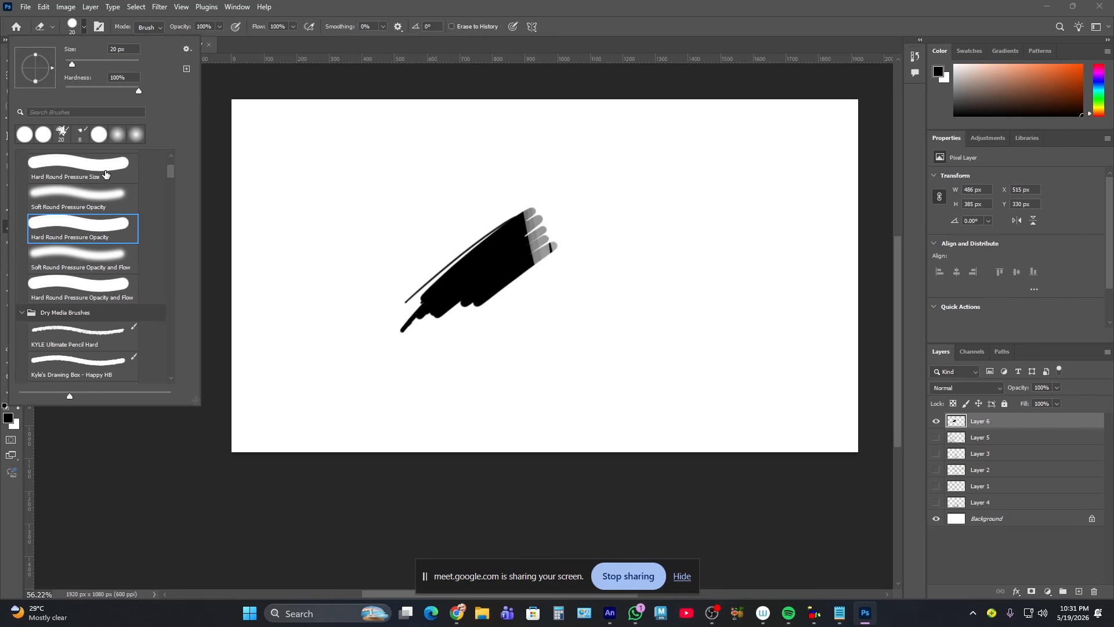
- Erase the faded end of the black patch with the Hard Round Pressure Size eraser, and cut through its middle at 175 px
{"action": "left_click", "coordinate": [104, 172]}
{"action": "left_click_drag", "start_coordinate": [522, 208], "coordinate": [532, 268]}
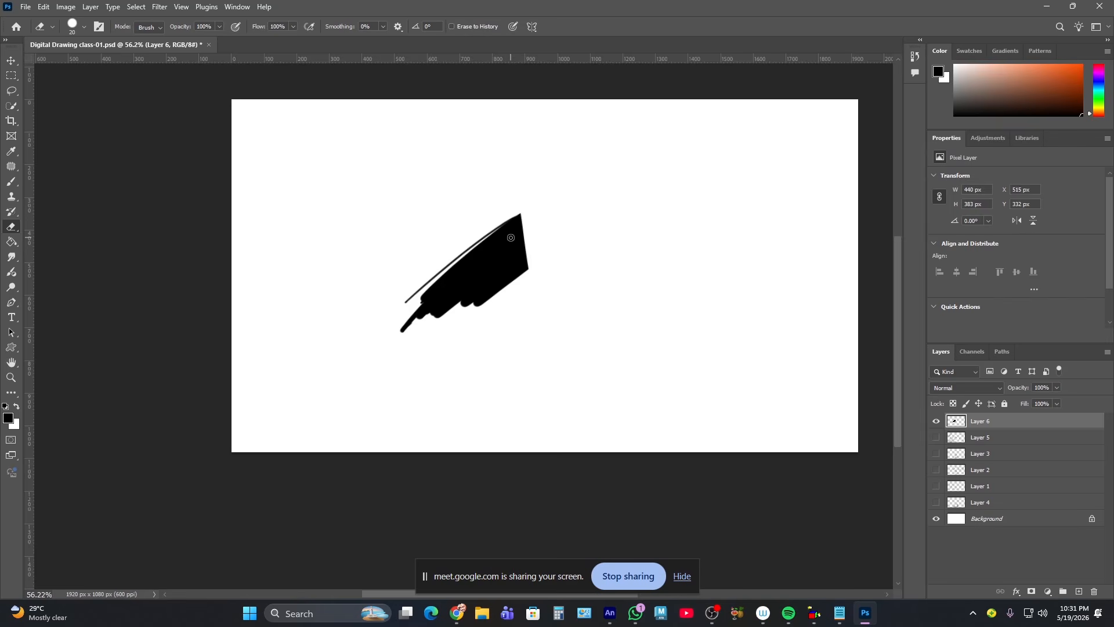
{"action": "key", "text": "bracketright"}
{"action": "key", "text": "bracketright"}
{"action": "key", "text": "bracketright"}
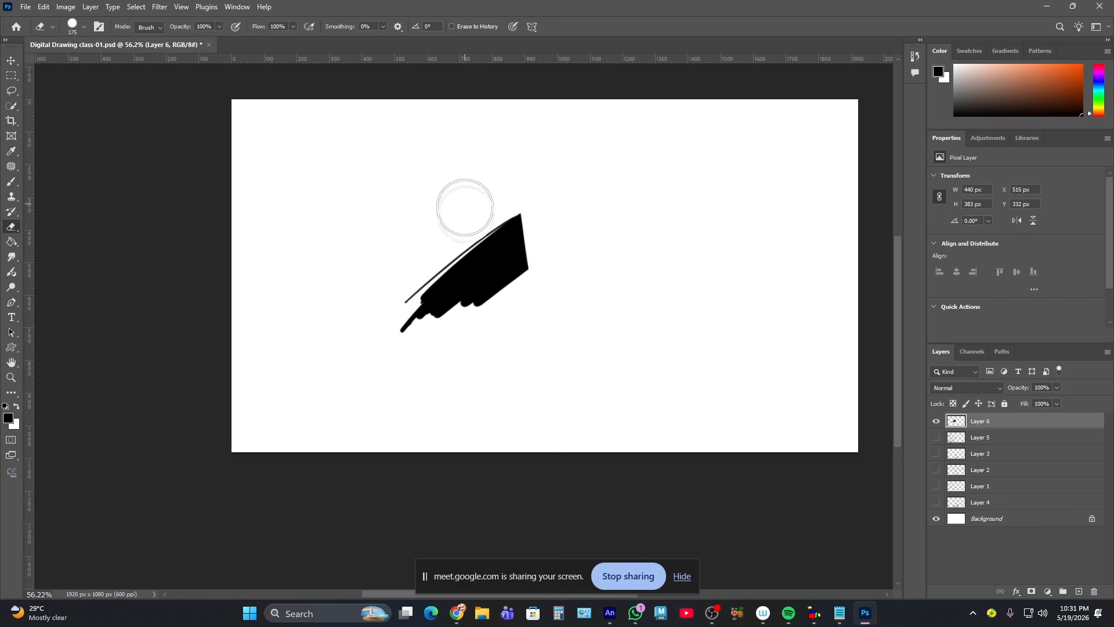
{"action": "mouse_move", "coordinate": [465, 208]}
{"action": "left_mouse_down"}
{"action": "mouse_move", "coordinate": [499, 351]}
{"action": "mouse_move", "coordinate": [456, 216]}
{"action": "mouse_move", "coordinate": [454, 288]}
{"action": "mouse_move", "coordinate": [456, 265]}
{"action": "left_mouse_up"}
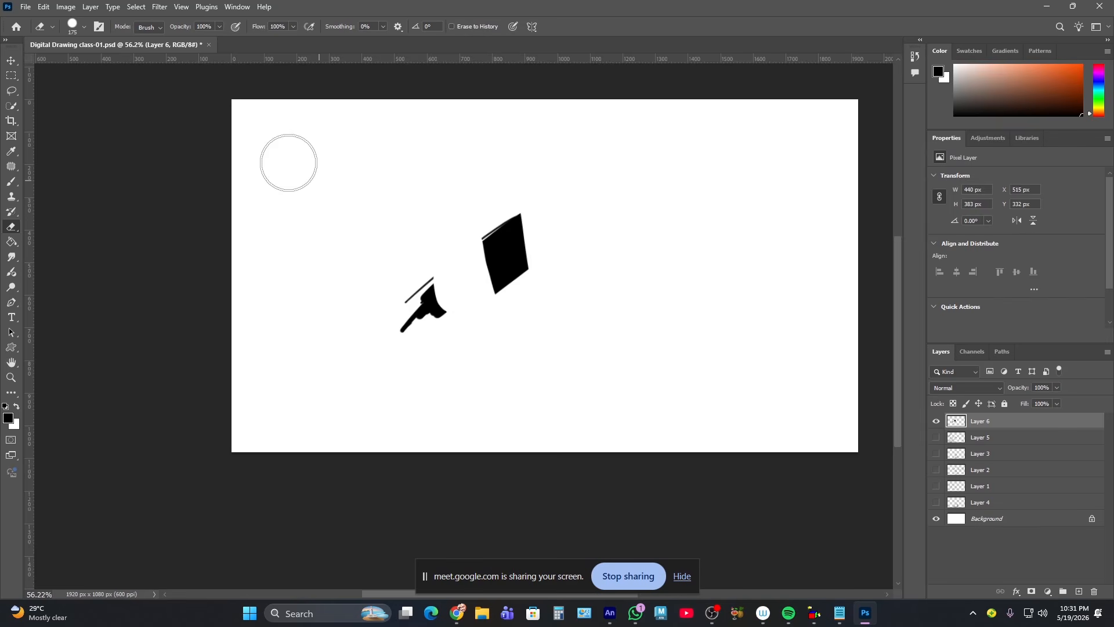
- Try a lower eraser opacity and erase the remaining black pieces at 100% opacity
{"action": "left_click", "coordinate": [218, 26]}
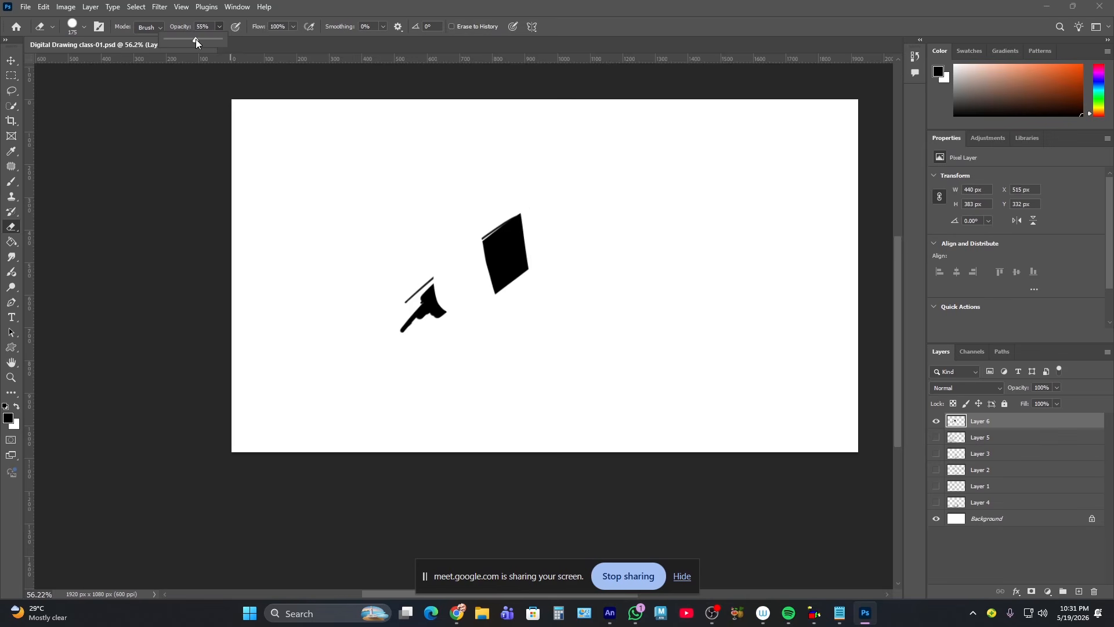
{"action": "mouse_move", "coordinate": [485, 194]}
{"action": "left_mouse_down"}
{"action": "mouse_move", "coordinate": [500, 361]}
{"action": "mouse_move", "coordinate": [492, 203]}
{"action": "mouse_move", "coordinate": [509, 327]}
{"action": "mouse_move", "coordinate": [528, 284]}
{"action": "left_mouse_up"}
{"action": "mouse_move", "coordinate": [483, 368]}
{"action": "left_mouse_down"}
{"action": "mouse_move", "coordinate": [428, 286]}
{"action": "mouse_move", "coordinate": [380, 393]}
{"action": "left_mouse_up"}
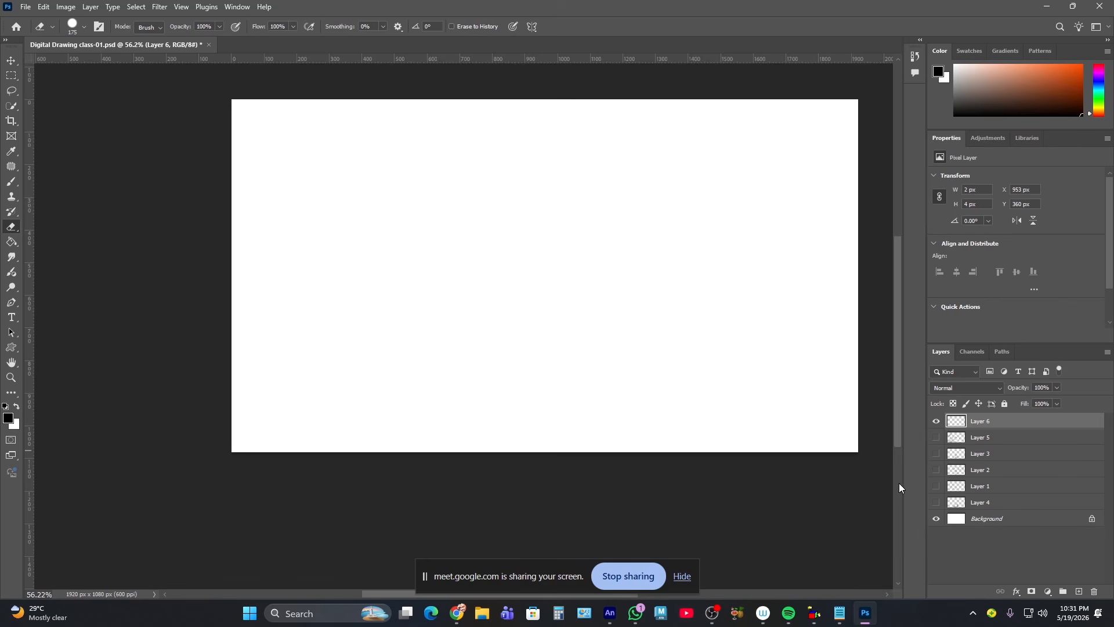
- Switch the eraser between the Soft Round Pressure Opacity and Hard Round Pressure Size presets, ending on Hard Round Pressure Size
{"action": "left_click", "coordinate": [220, 27]}
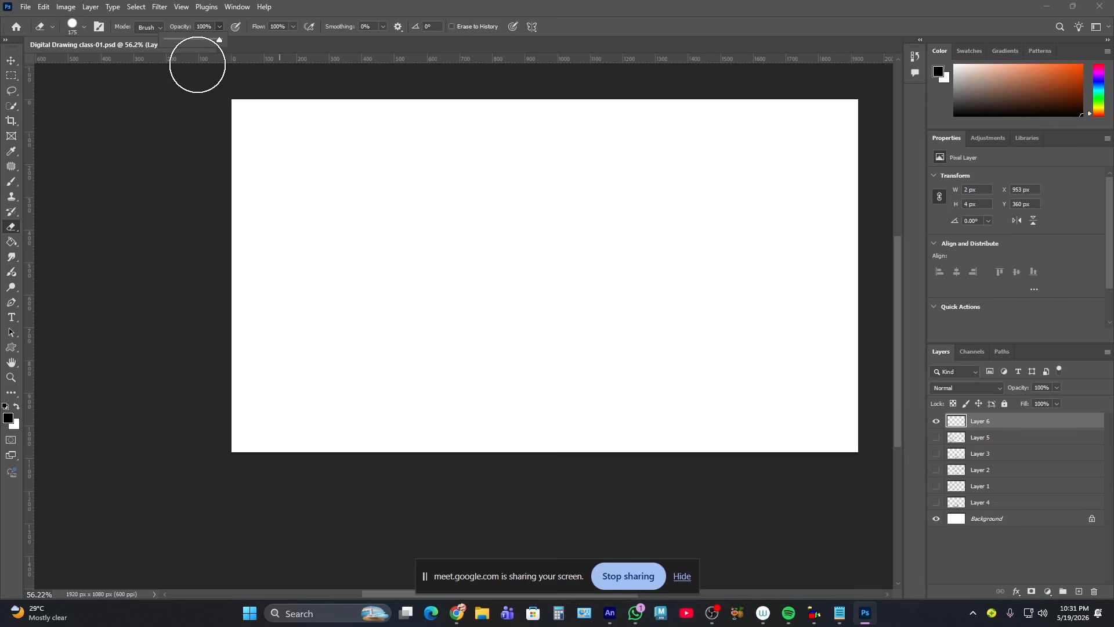
{"action": "left_click", "coordinate": [84, 28]}
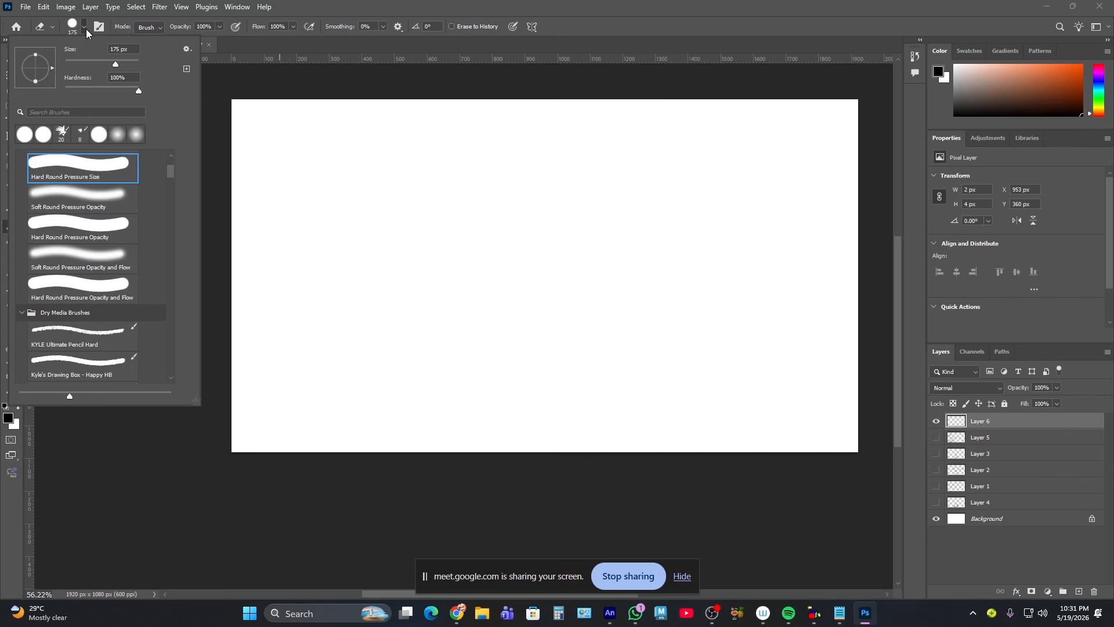
{"action": "left_click", "coordinate": [97, 205]}
{"action": "left_click", "coordinate": [91, 171]}
{"action": "left_click", "coordinate": [97, 200]}
{"action": "left_click", "coordinate": [99, 167]}
{"action": "left_click", "coordinate": [346, 262]}
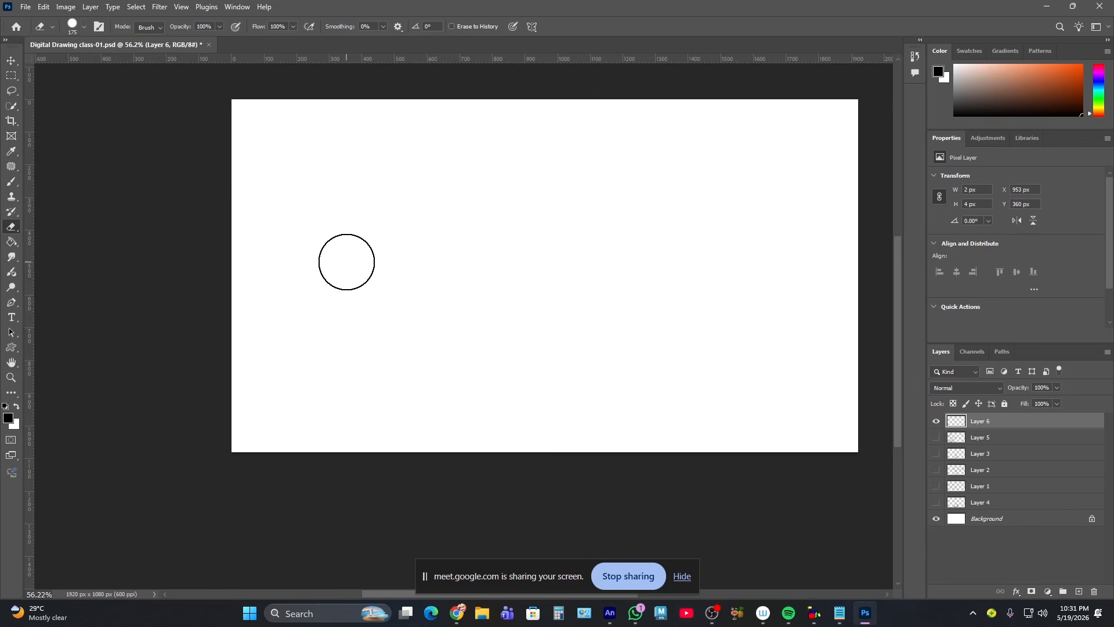
- Paint thick black diagonal strokes across the middle of the empty canvas with the Brush tool
{"action": "left_click", "coordinate": [11, 181]}
{"action": "left_click_drag", "start_coordinate": [357, 355], "coordinate": [383, 337]}
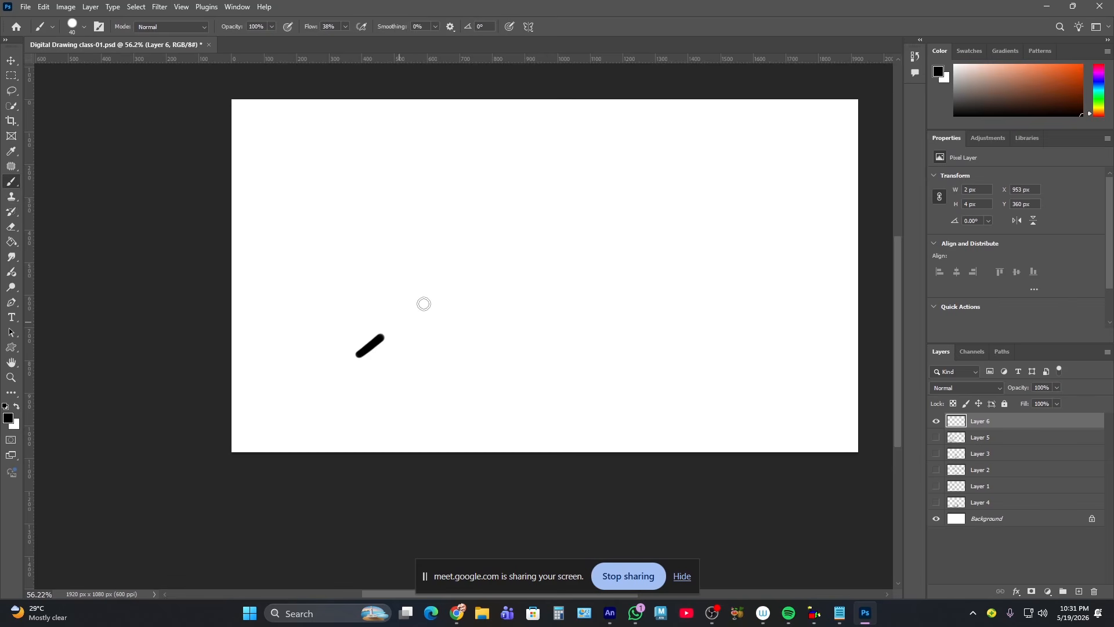
{"action": "left_click_drag", "start_coordinate": [424, 304], "coordinate": [513, 235]}
- Enlarge the brush to 1200 px and paint a huge solid black shape over the diagonal strokes
{"action": "key", "text": "bracketright"}
{"action": "key", "text": "bracketright"}
{"action": "key", "text": "bracketright"}
{"action": "key", "text": "bracketright"}
{"action": "key", "text": "bracketright"}
{"action": "key", "text": "bracketright"}
{"action": "key", "text": "bracketright"}
{"action": "key", "text": "bracketright"}
{"action": "key", "text": "bracketright"}
{"action": "key", "text": "bracketright"}
{"action": "key", "text": "bracketright"}
{"action": "key", "text": "bracketright"}
{"action": "key", "text": "bracketright"}
{"action": "key", "text": "bracketright"}
{"action": "key", "text": "bracketright"}
{"action": "key", "text": "bracketright"}
{"action": "key", "text": "bracketright"}
{"action": "key", "text": "bracketright"}
{"action": "key", "text": "bracketright"}
{"action": "key", "text": "bracketright"}
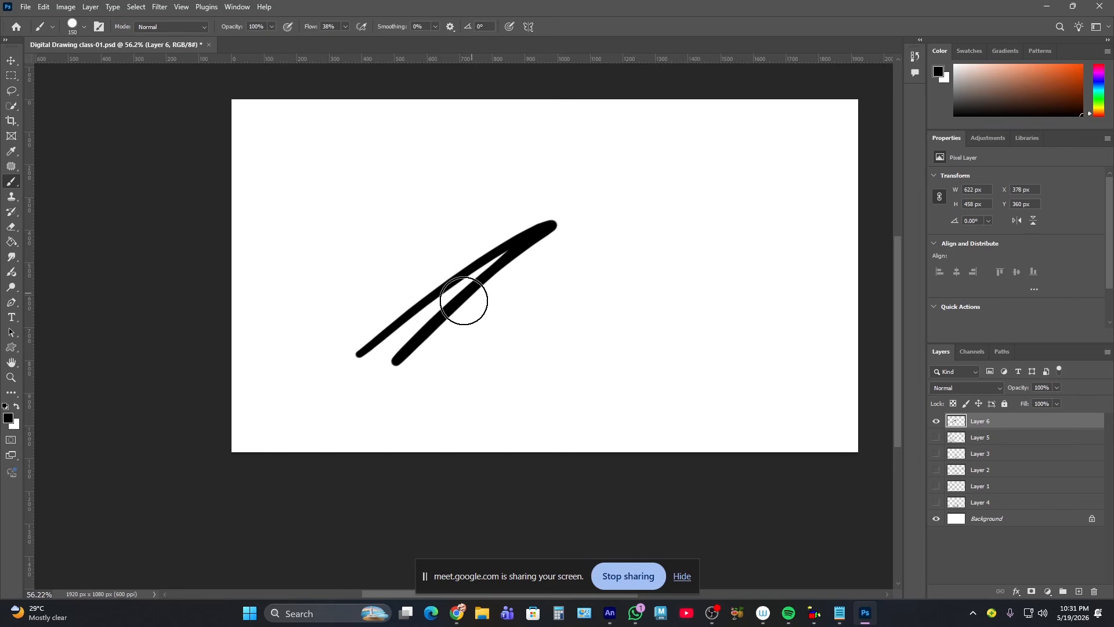
{"action": "mouse_move", "coordinate": [411, 347]}
{"action": "left_mouse_down"}
{"action": "mouse_move", "coordinate": [469, 295]}
{"action": "mouse_move", "coordinate": [530, 348]}
{"action": "mouse_move", "coordinate": [511, 358]}
{"action": "left_mouse_up"}
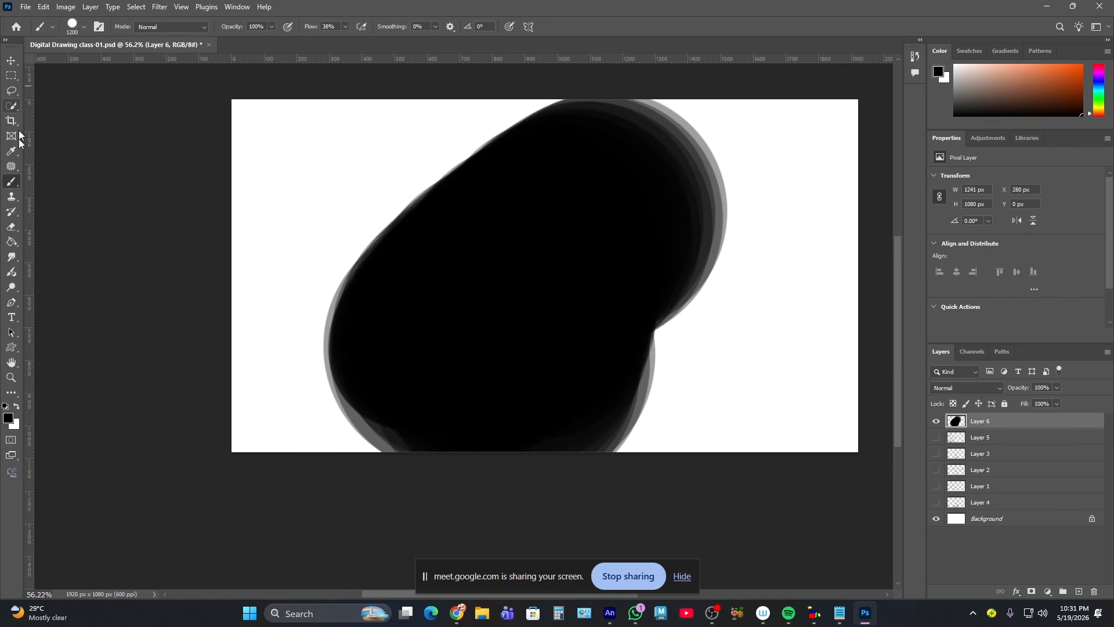
- Erase the black shape's left edge with the hard eraser, and fade it with the Soft Round Pressure Opacity preset
{"action": "left_click", "coordinate": [12, 226]}
{"action": "mouse_move", "coordinate": [340, 179]}
{"action": "left_mouse_down"}
{"action": "mouse_move", "coordinate": [360, 439]}
{"action": "mouse_move", "coordinate": [327, 282]}
{"action": "mouse_move", "coordinate": [355, 410]}
{"action": "mouse_move", "coordinate": [339, 242]}
{"action": "mouse_move", "coordinate": [378, 455]}
{"action": "left_mouse_up"}
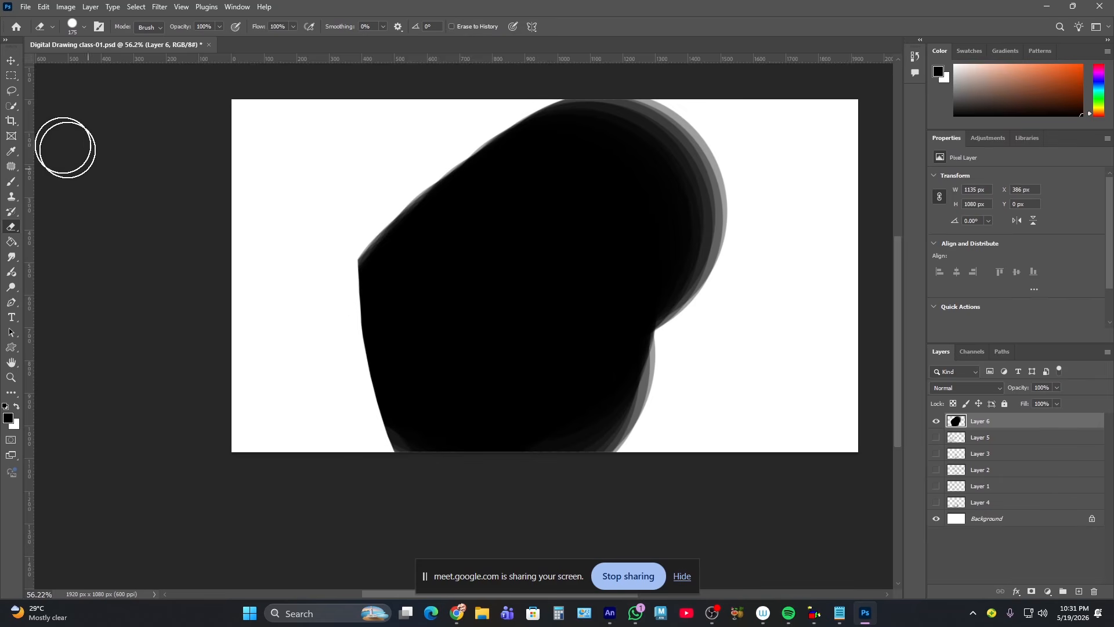
{"action": "left_click", "coordinate": [72, 28]}
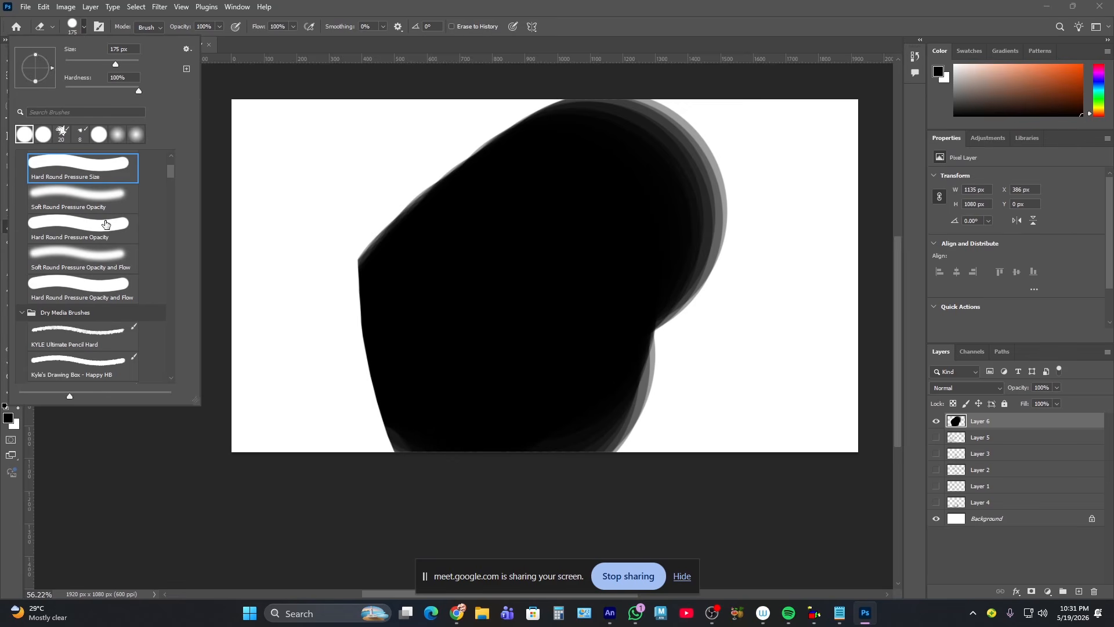
{"action": "left_click", "coordinate": [107, 195]}
{"action": "mouse_move", "coordinate": [356, 255]}
{"action": "left_mouse_down"}
{"action": "mouse_move", "coordinate": [350, 433]}
{"action": "mouse_move", "coordinate": [353, 229]}
{"action": "mouse_move", "coordinate": [410, 144]}
{"action": "mouse_move", "coordinate": [380, 211]}
{"action": "mouse_move", "coordinate": [392, 426]}
{"action": "left_mouse_up"}
{"action": "mouse_move", "coordinate": [380, 328]}
{"action": "left_mouse_down"}
{"action": "mouse_move", "coordinate": [363, 229]}
{"action": "mouse_move", "coordinate": [362, 247]}
{"action": "left_mouse_up"}
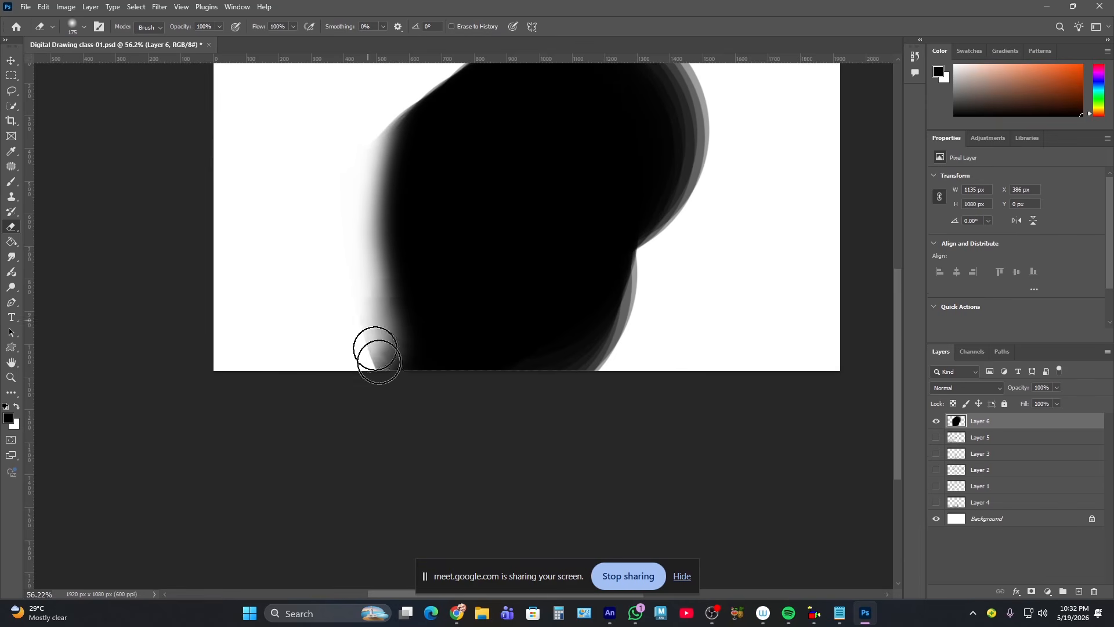
- Fade the black shape's lower-left, right and upper-left edges with the 175 px Soft Round Pressure Opacity eraser
{"action": "mouse_move", "coordinate": [377, 359]}
{"action": "left_mouse_down"}
{"action": "mouse_move", "coordinate": [401, 428]}
{"action": "mouse_move", "coordinate": [356, 287]}
{"action": "mouse_move", "coordinate": [348, 296]}
{"action": "mouse_move", "coordinate": [413, 445]}
{"action": "mouse_move", "coordinate": [459, 435]}
{"action": "left_mouse_up"}
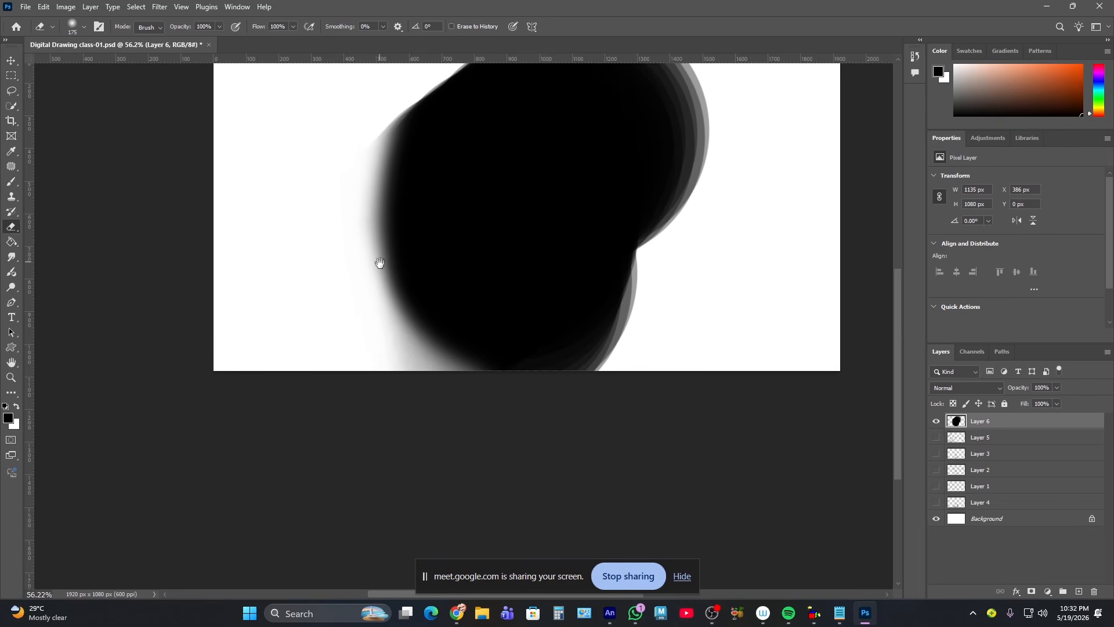
{"action": "left_click_drag", "start_coordinate": [376, 274], "coordinate": [383, 288]}
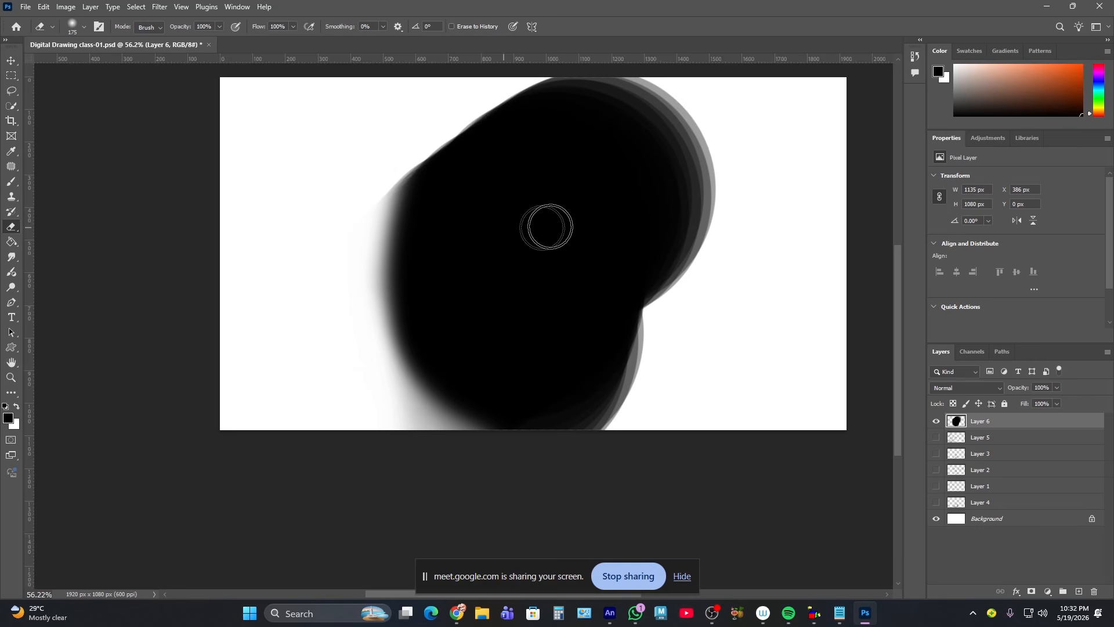
{"action": "mouse_move", "coordinate": [696, 125]}
{"action": "left_mouse_down"}
{"action": "mouse_move", "coordinate": [707, 193]}
{"action": "mouse_move", "coordinate": [640, 290]}
{"action": "mouse_move", "coordinate": [671, 276]}
{"action": "mouse_move", "coordinate": [644, 333]}
{"action": "left_mouse_up"}
{"action": "left_click_drag", "start_coordinate": [532, 242], "coordinate": [502, 276]}
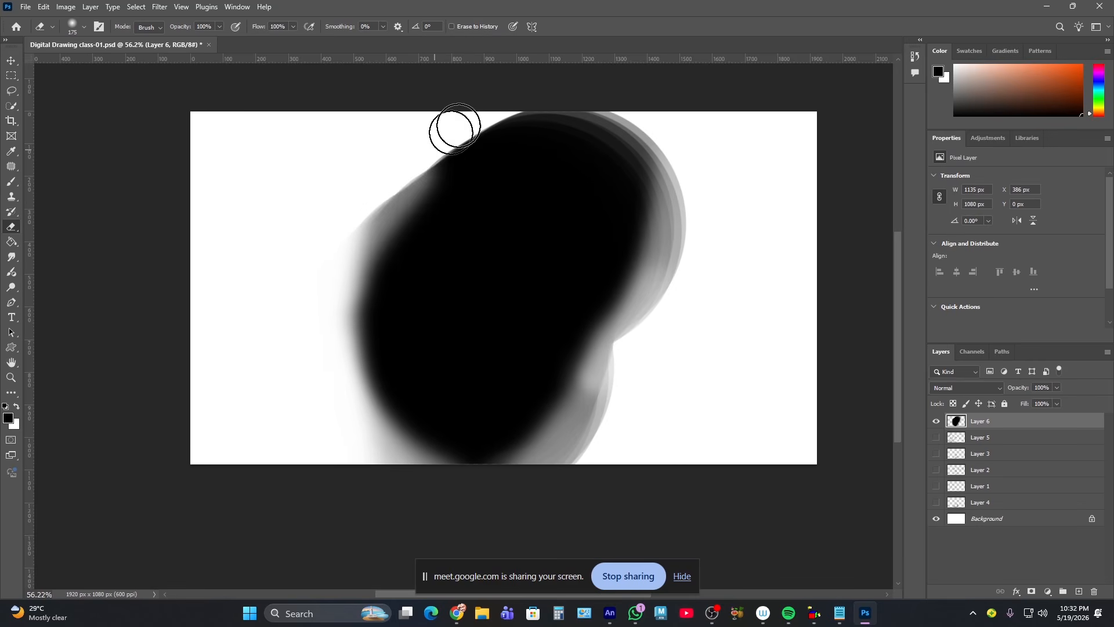
{"action": "mouse_move", "coordinate": [443, 115]}
{"action": "left_mouse_down"}
{"action": "mouse_move", "coordinate": [346, 250]}
{"action": "mouse_move", "coordinate": [354, 350]}
{"action": "mouse_move", "coordinate": [359, 222]}
{"action": "mouse_move", "coordinate": [360, 339]}
{"action": "left_mouse_up"}
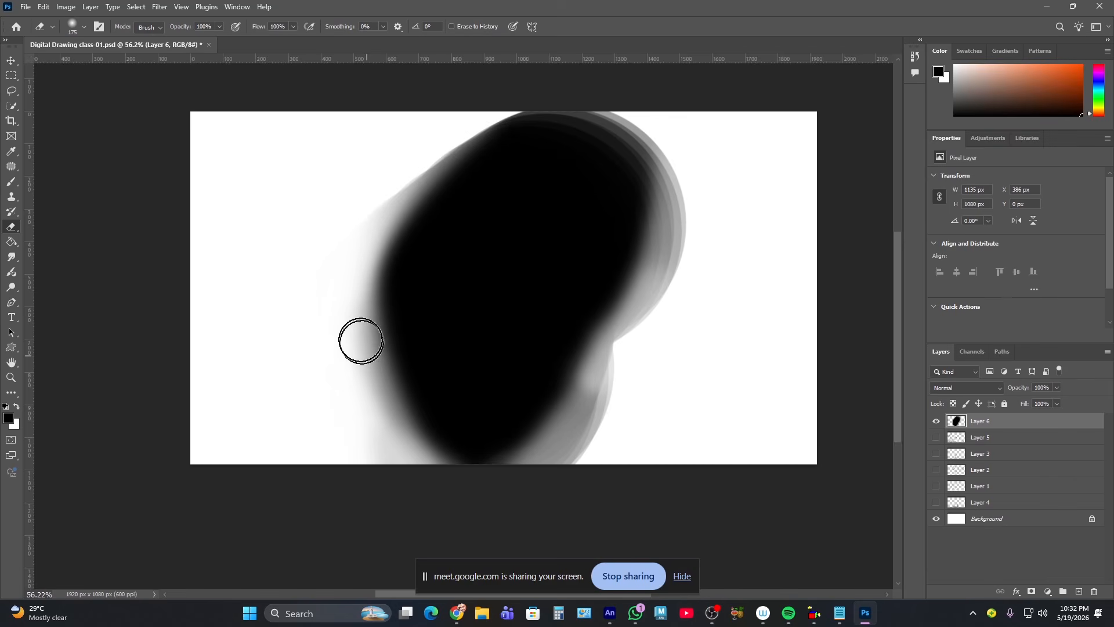
- Try the Kyle's Drawing Box - Happy HB preset with strokes along the shape's left edge, and undo them
{"action": "left_click", "coordinate": [83, 27]}
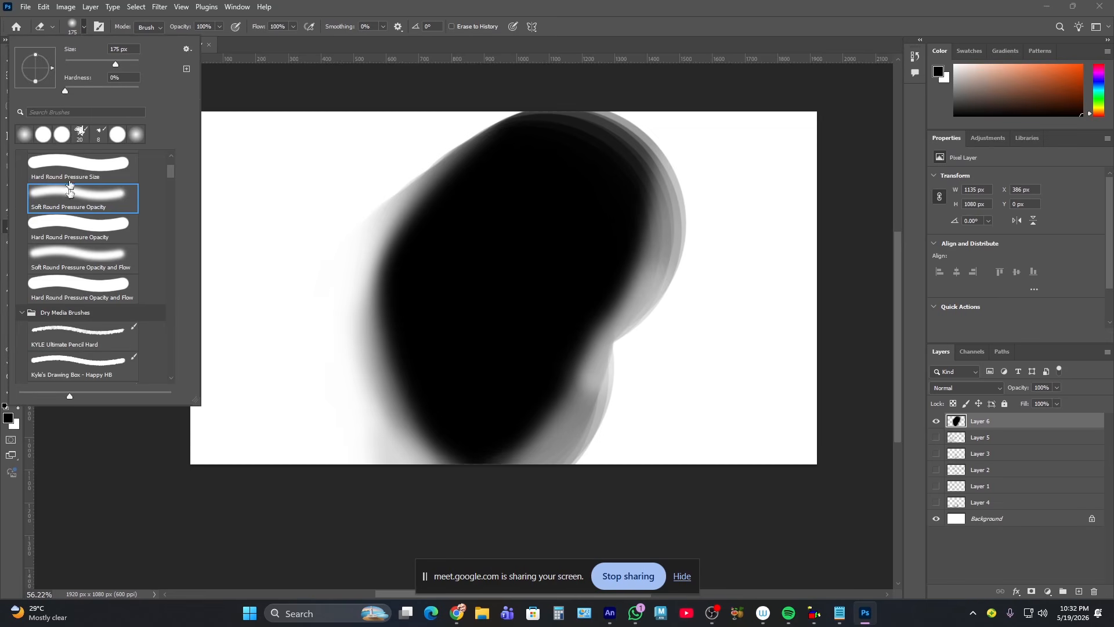
{"action": "left_click", "coordinate": [99, 365]}
{"action": "left_click_drag", "start_coordinate": [387, 213], "coordinate": [383, 338]}
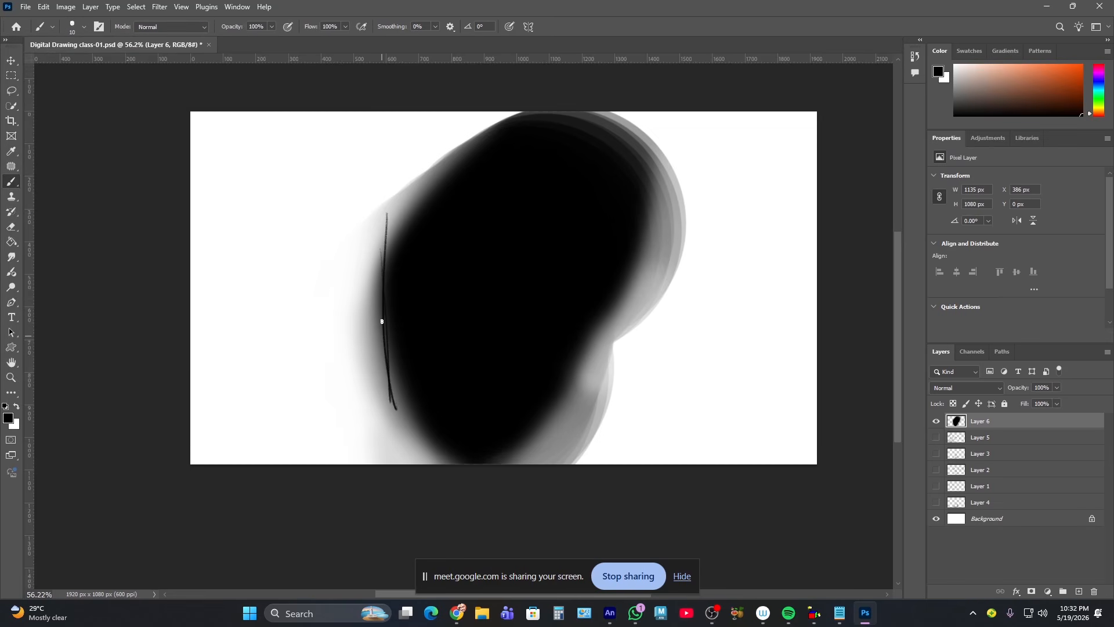
{"action": "key", "text": "ctrl+z"}
{"action": "key", "text": "ctrl+z"}
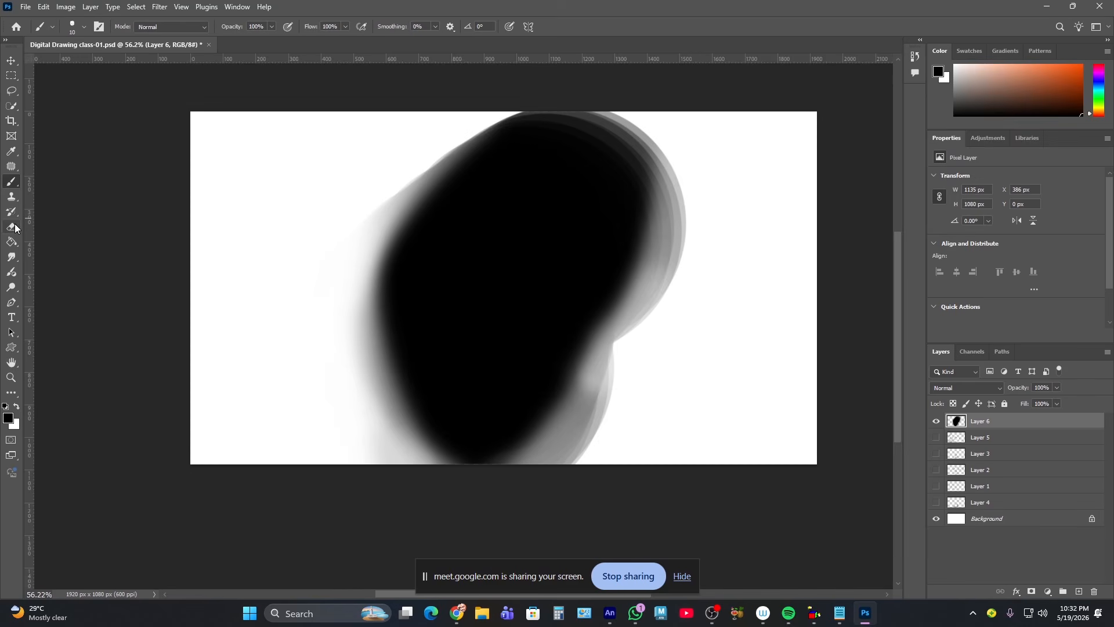
- Return to the Eraser tool and pick the KYLE Ultimate Pencil Hard preset to try on the shape
{"action": "key", "text": "e"}
{"action": "left_click", "coordinate": [75, 27]}
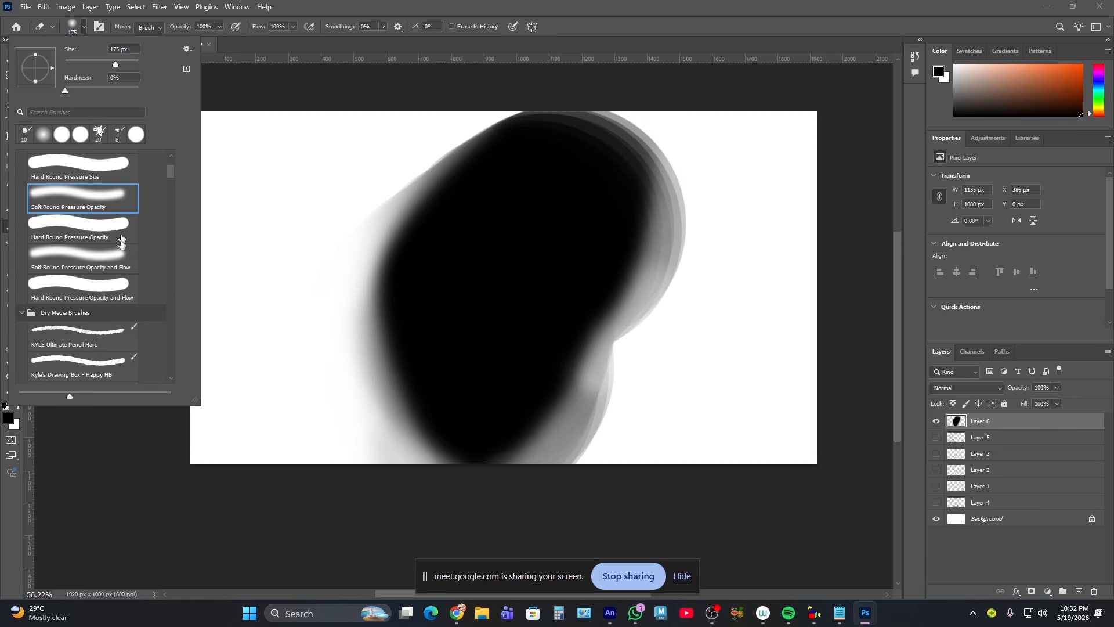
{"action": "left_click", "coordinate": [80, 334]}
{"action": "left_click", "coordinate": [383, 273]}
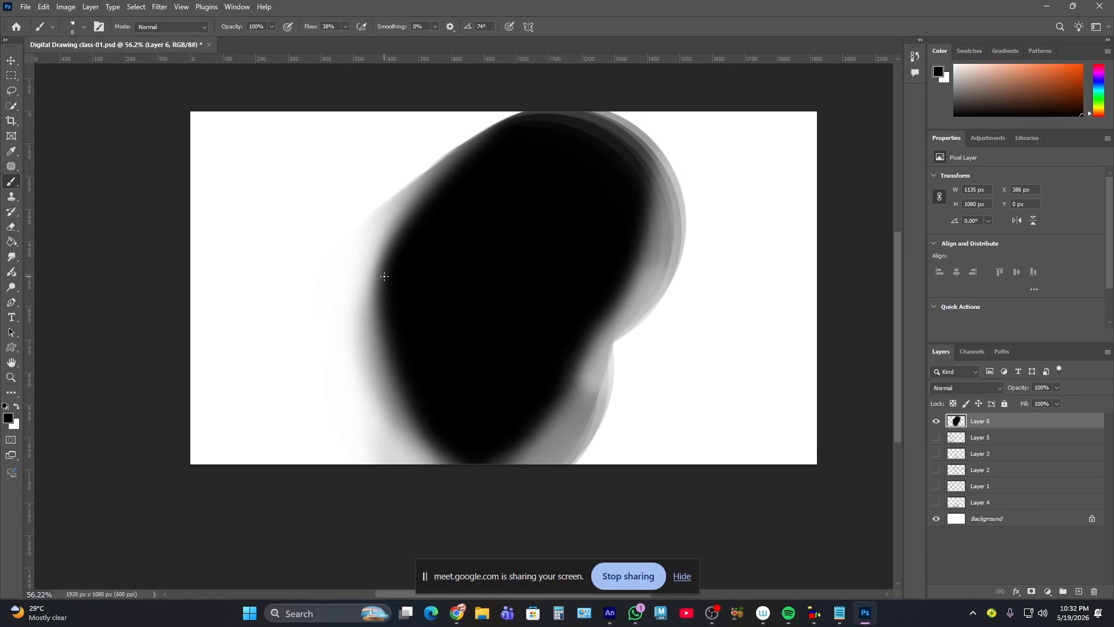
- Switch the brush to the Hard Round Pressure Opacity preset and paint a thin vertical line over the shape's upper left
{"action": "left_click", "coordinate": [83, 27]}
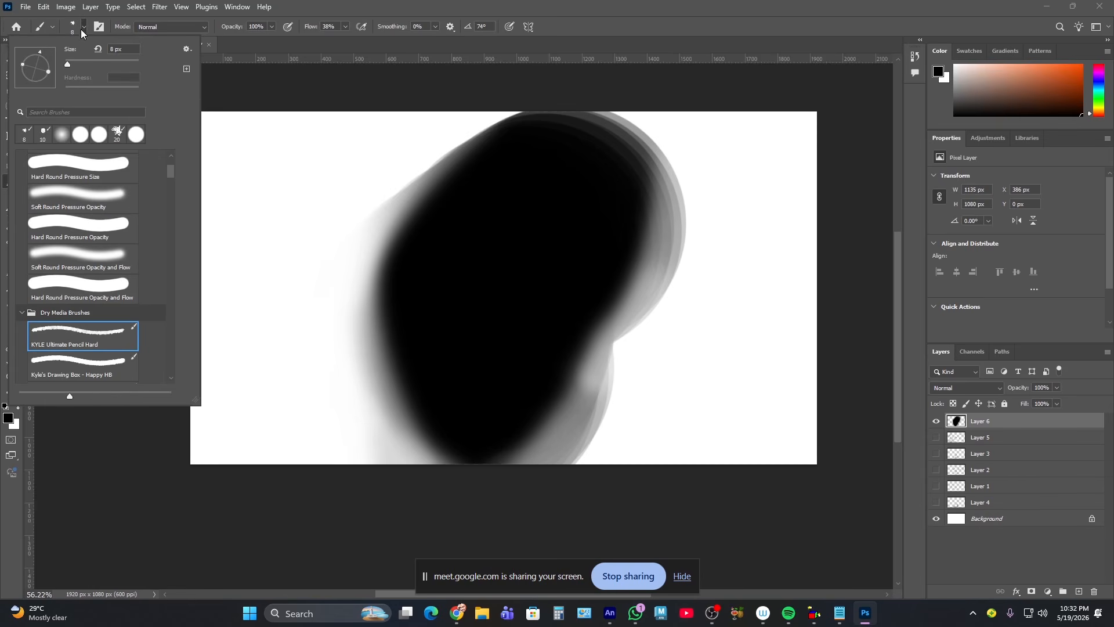
{"action": "left_click_drag", "start_coordinate": [170, 172], "coordinate": [168, 159]}
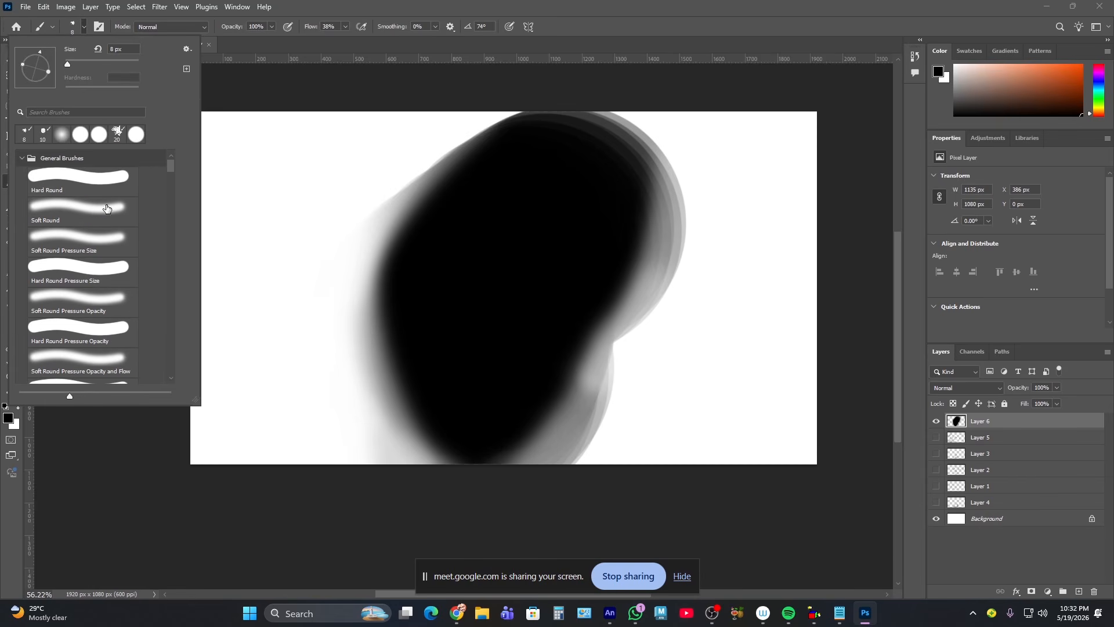
{"action": "left_click", "coordinate": [104, 301]}
{"action": "left_click", "coordinate": [108, 333]}
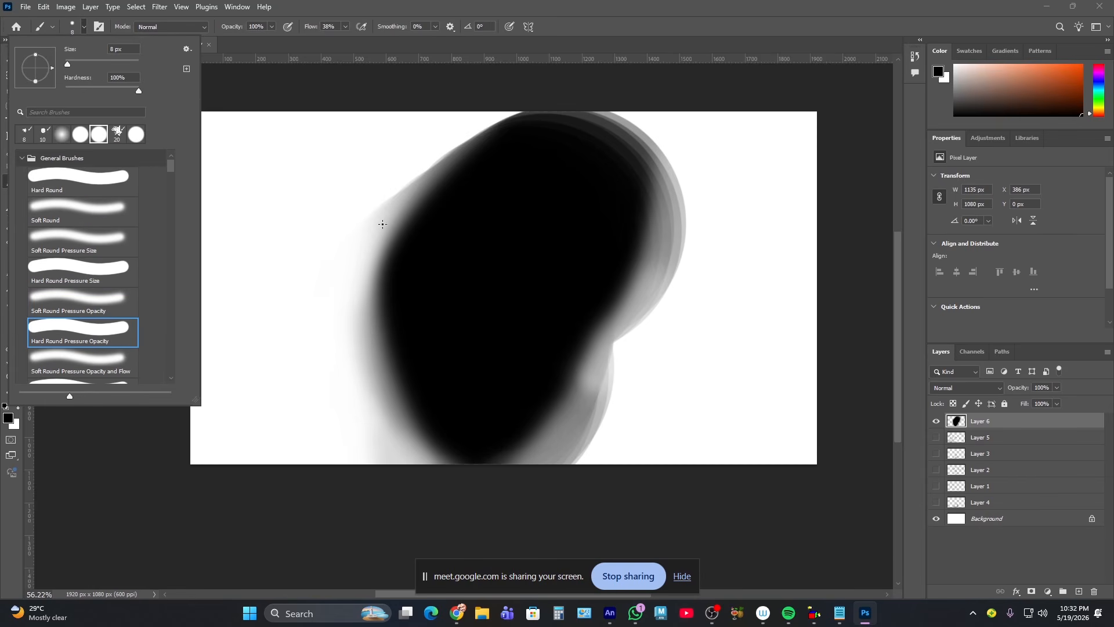
{"action": "left_click_drag", "start_coordinate": [427, 172], "coordinate": [423, 342]}
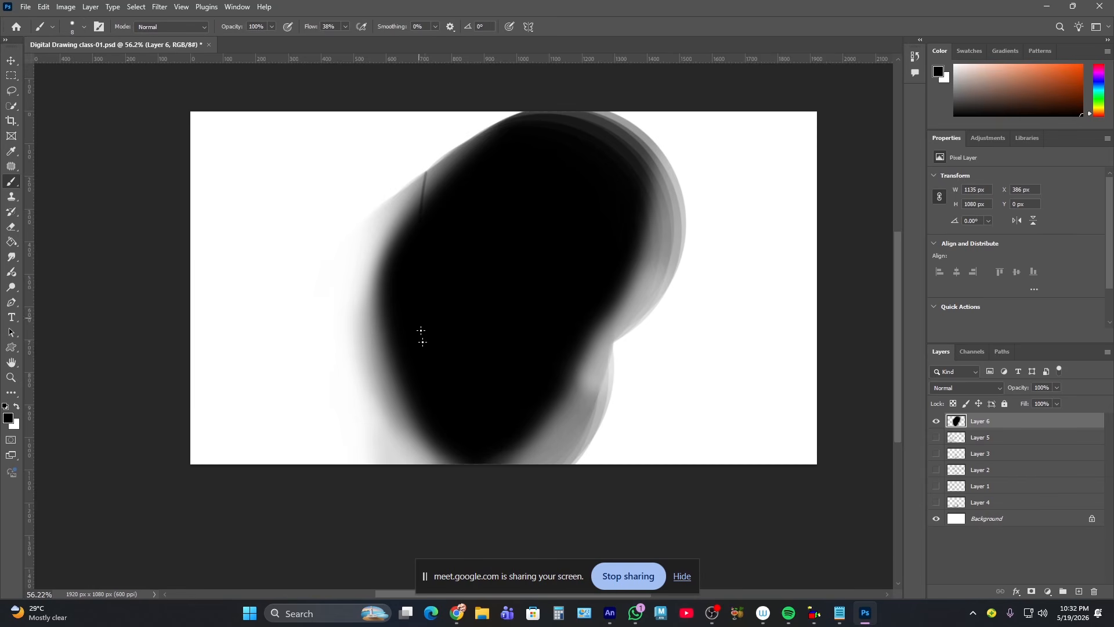
- Erase the shape's left side, bottom and upper right with broad strokes of the soft 175 px eraser
{"action": "left_click", "coordinate": [16, 229]}
{"action": "mouse_move", "coordinate": [452, 186]}
{"action": "left_mouse_down"}
{"action": "mouse_move", "coordinate": [478, 368]}
{"action": "mouse_move", "coordinate": [440, 219]}
{"action": "mouse_move", "coordinate": [439, 150]}
{"action": "mouse_move", "coordinate": [423, 157]}
{"action": "mouse_move", "coordinate": [403, 303]}
{"action": "mouse_move", "coordinate": [398, 207]}
{"action": "mouse_move", "coordinate": [393, 264]}
{"action": "mouse_move", "coordinate": [403, 142]}
{"action": "left_mouse_up"}
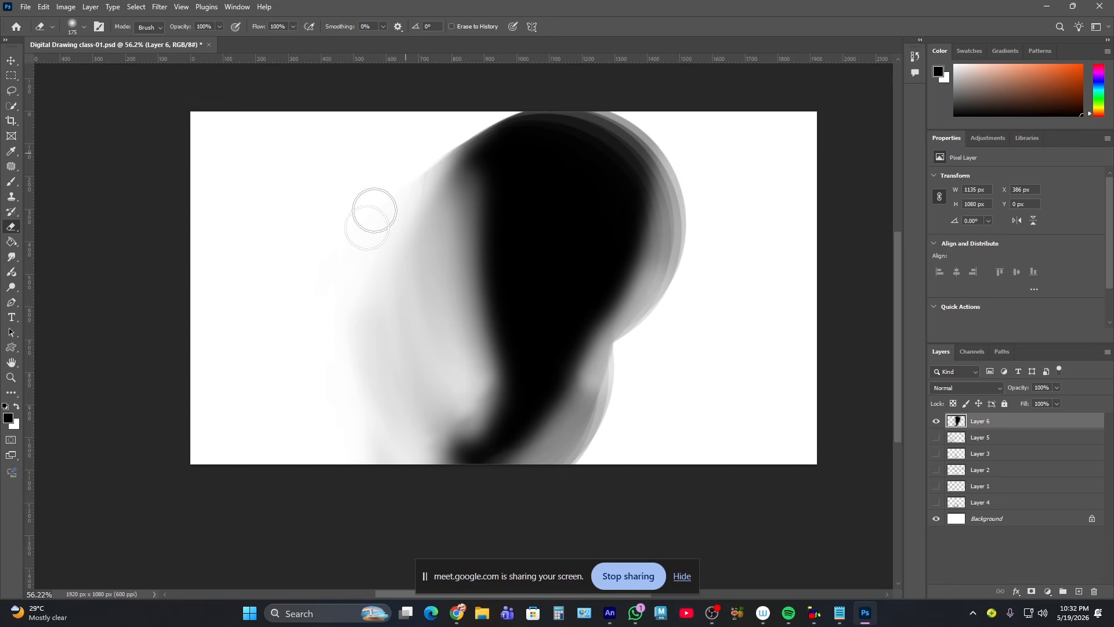
{"action": "mouse_move", "coordinate": [371, 207]}
{"action": "left_mouse_down"}
{"action": "mouse_move", "coordinate": [384, 358]}
{"action": "mouse_move", "coordinate": [421, 429]}
{"action": "mouse_move", "coordinate": [504, 442]}
{"action": "mouse_move", "coordinate": [452, 445]}
{"action": "mouse_move", "coordinate": [485, 467]}
{"action": "left_mouse_up"}
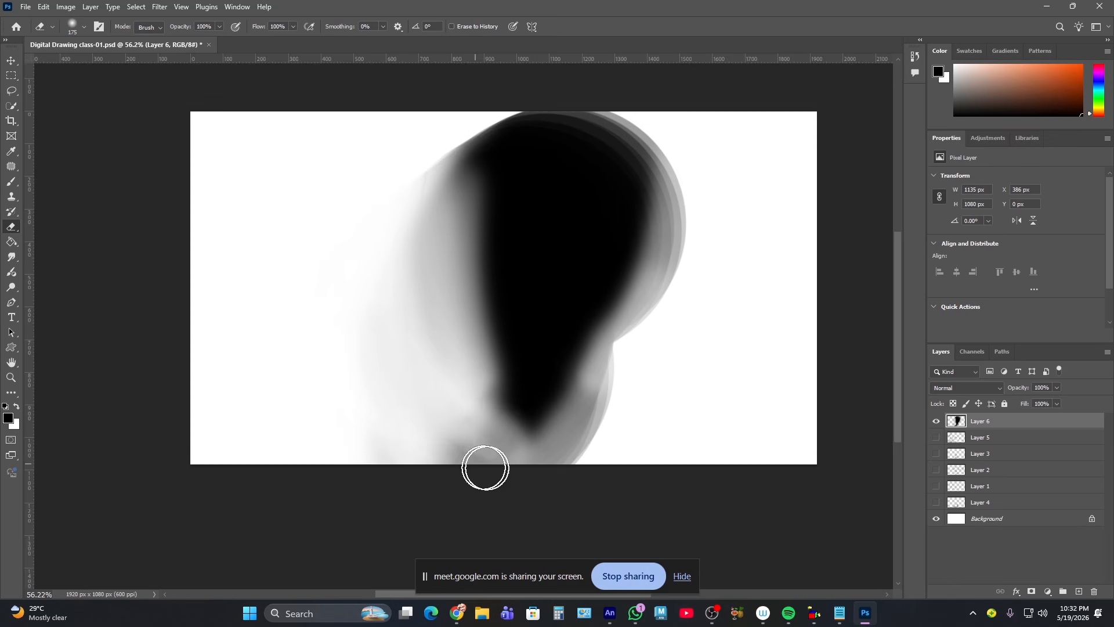
{"action": "mouse_move", "coordinate": [373, 190]}
{"action": "left_mouse_down"}
{"action": "mouse_move", "coordinate": [460, 432]}
{"action": "mouse_move", "coordinate": [441, 358]}
{"action": "mouse_move", "coordinate": [533, 431]}
{"action": "mouse_move", "coordinate": [402, 385]}
{"action": "mouse_move", "coordinate": [489, 464]}
{"action": "mouse_move", "coordinate": [443, 431]}
{"action": "mouse_move", "coordinate": [404, 126]}
{"action": "mouse_move", "coordinate": [391, 350]}
{"action": "mouse_move", "coordinate": [374, 405]}
{"action": "mouse_move", "coordinate": [347, 368]}
{"action": "mouse_move", "coordinate": [392, 198]}
{"action": "mouse_move", "coordinate": [434, 154]}
{"action": "mouse_move", "coordinate": [611, 80]}
{"action": "mouse_move", "coordinate": [620, 130]}
{"action": "mouse_move", "coordinate": [661, 130]}
{"action": "mouse_move", "coordinate": [609, 199]}
{"action": "left_mouse_up"}
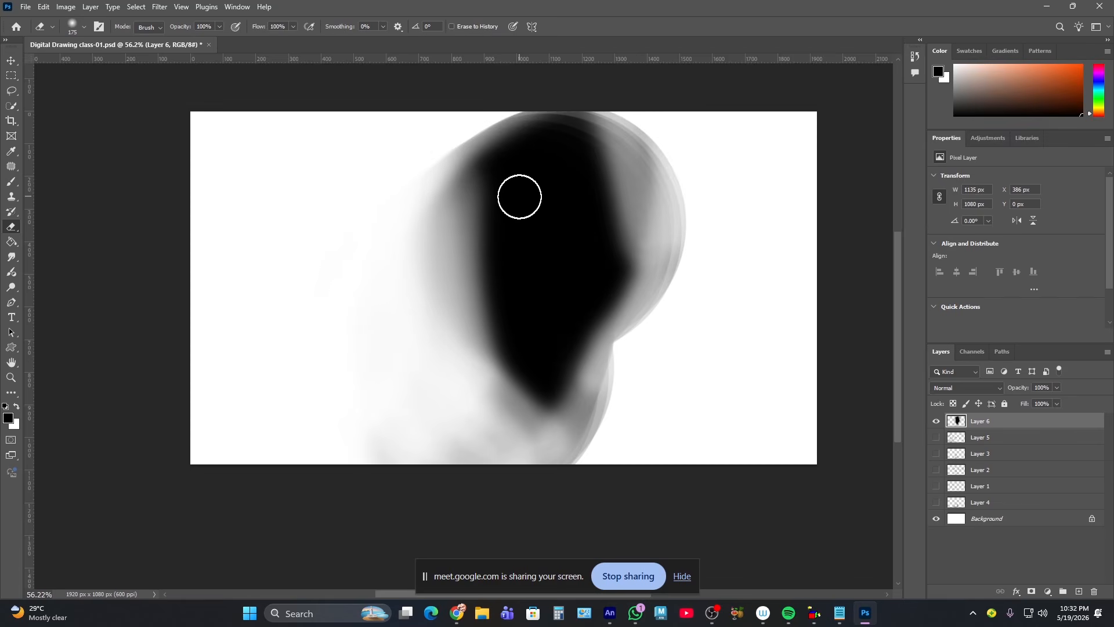
- Pick a preset from 20 Painter Brushes for the eraser and sweep it across the shape at 2500 px
{"action": "right_click", "coordinate": [418, 252]}
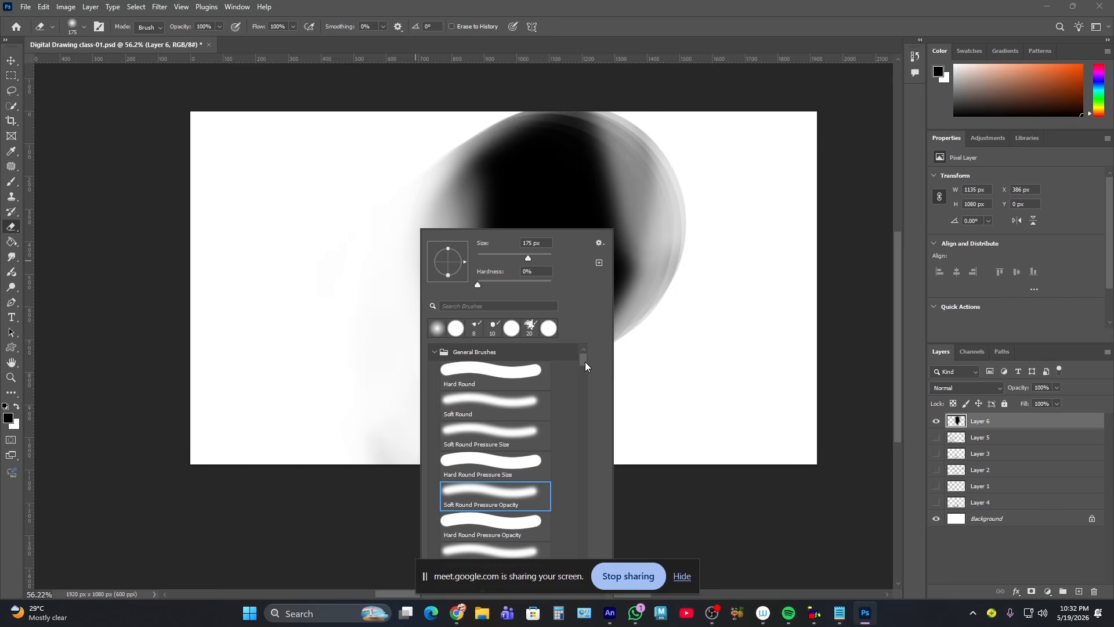
{"action": "left_click_drag", "start_coordinate": [585, 366], "coordinate": [589, 401]}
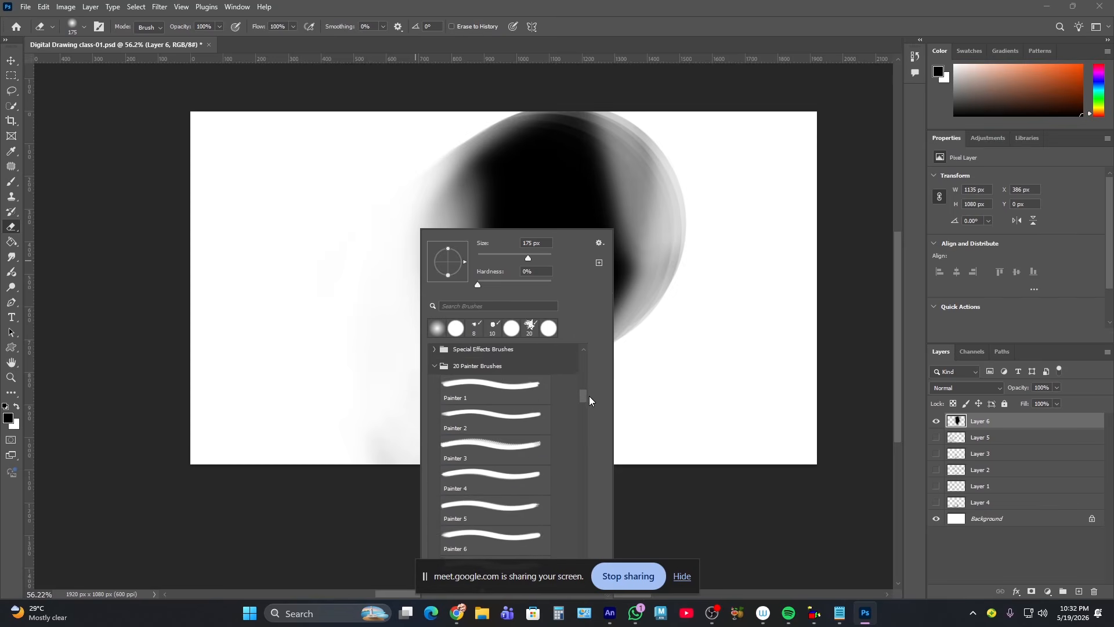
{"action": "left_click", "coordinate": [534, 431]}
{"action": "key", "text": "Return"}
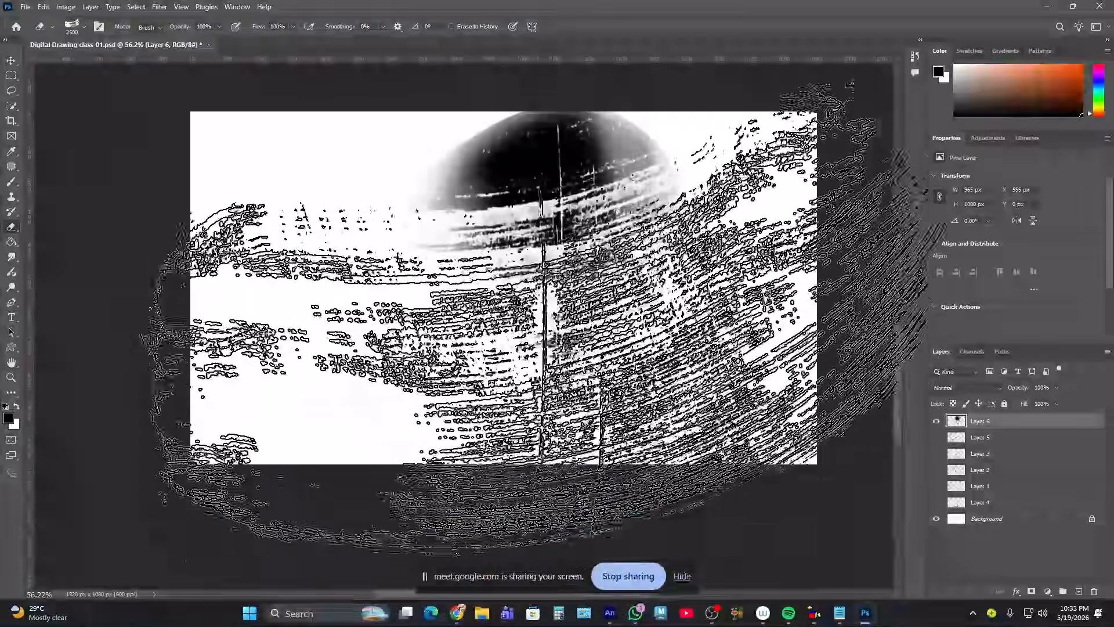
{"action": "mouse_move", "coordinate": [534, 316]}
{"action": "left_mouse_down"}
{"action": "mouse_move", "coordinate": [522, 244]}
{"action": "mouse_move", "coordinate": [522, 316]}
{"action": "mouse_move", "coordinate": [534, 310]}
{"action": "mouse_move", "coordinate": [545, 240]}
{"action": "left_mouse_up"}
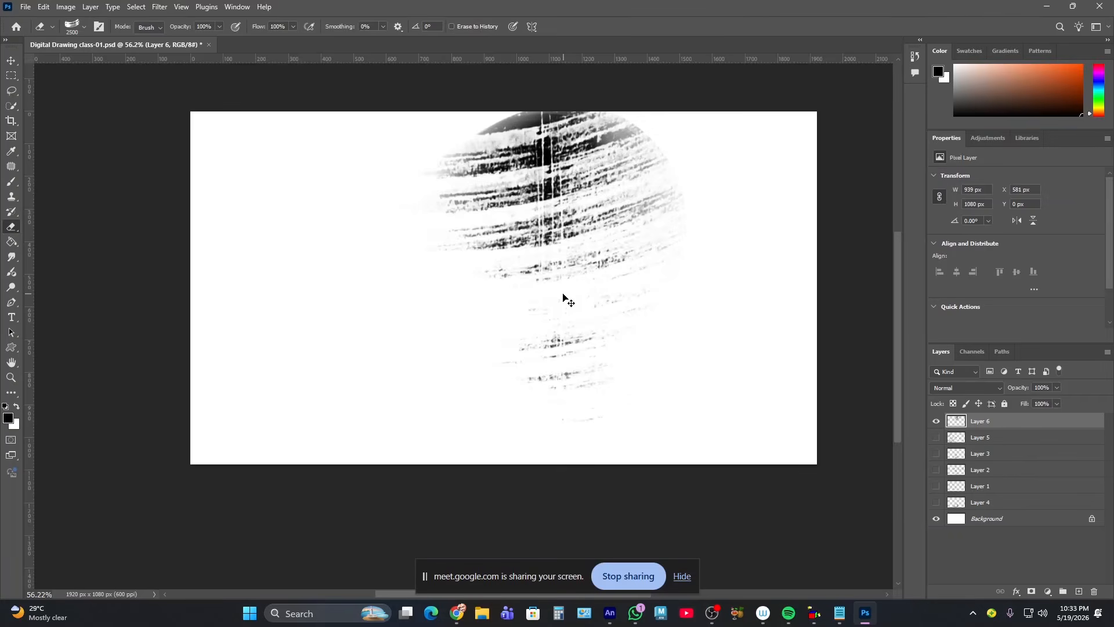
- Undo the streaky large eraser strokes on the black shape
{"action": "key", "text": "ctrl+z"}
{"action": "key", "text": "ctrl+z"}
{"action": "key", "text": "ctrl+z"}
{"action": "key", "text": "ctrl+z"}
{"action": "key", "text": "ctrl+z"}
{"action": "key", "text": "ctrl+z"}
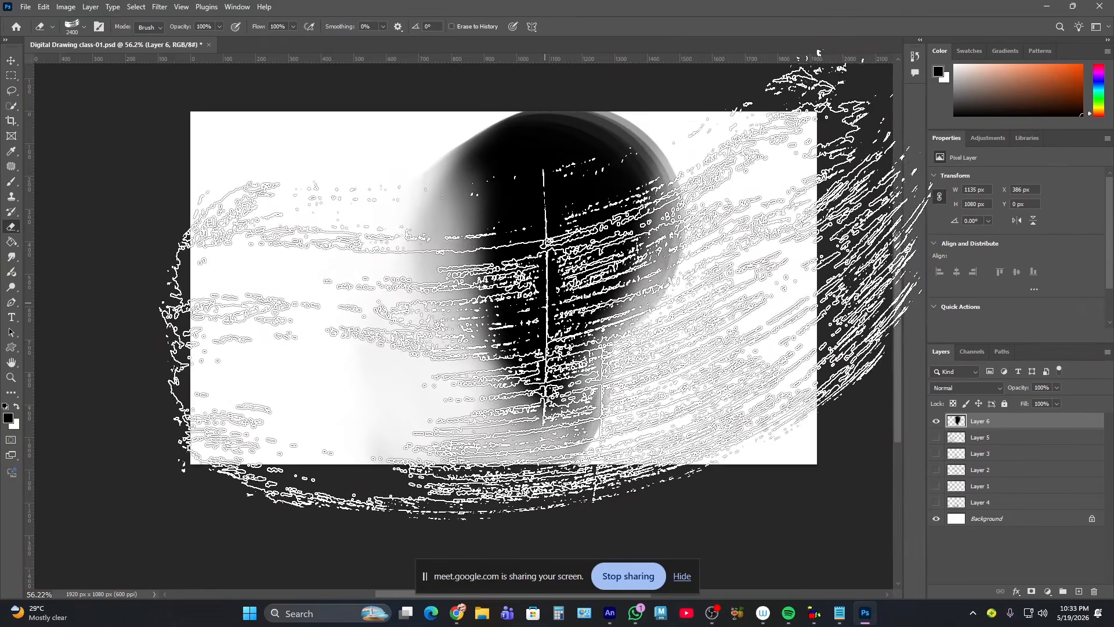
- Reduce the textured eraser to 200 px and erase two short marks in the middle of the black shape
{"action": "key", "text": "bracketleft"}
{"action": "key", "text": "bracketleft"}
{"action": "key", "text": "bracketleft"}
{"action": "key", "text": "bracketleft"}
{"action": "key", "text": "bracketleft"}
{"action": "key", "text": "bracketleft"}
{"action": "key", "text": "bracketleft"}
{"action": "key", "text": "bracketleft"}
{"action": "key", "text": "bracketleft"}
{"action": "key", "text": "bracketleft"}
{"action": "key", "text": "bracketleft"}
{"action": "key", "text": "bracketleft"}
{"action": "key", "text": "bracketleft"}
{"action": "key", "text": "bracketleft"}
{"action": "key", "text": "bracketleft"}
{"action": "key", "text": "bracketleft"}
{"action": "key", "text": "bracketleft"}
{"action": "key", "text": "bracketleft"}
{"action": "key", "text": "bracketleft"}
{"action": "key", "text": "bracketleft"}
{"action": "key", "text": "bracketleft"}
{"action": "left_click_drag", "start_coordinate": [509, 269], "coordinate": [566, 258]}
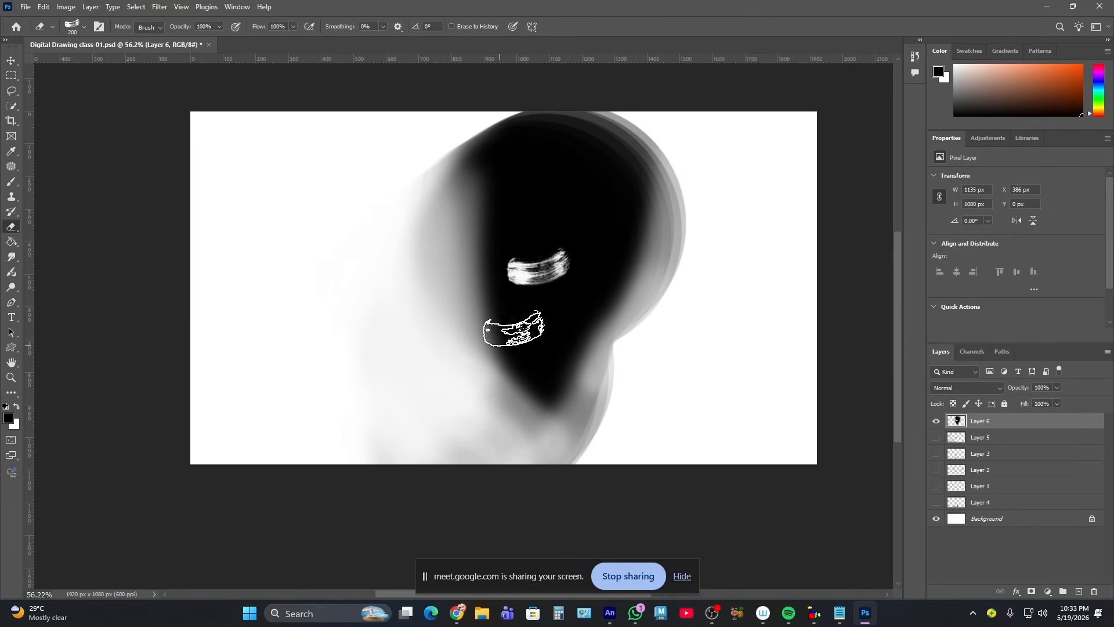
{"action": "left_click_drag", "start_coordinate": [509, 317], "coordinate": [566, 305]}
- Erase the shape's left and lower edges with the textured eraser, and stamp single marks up its right side
{"action": "left_click_drag", "start_coordinate": [520, 372], "coordinate": [511, 429]}
{"action": "mouse_move", "coordinate": [458, 290]}
{"action": "left_mouse_down"}
{"action": "mouse_move", "coordinate": [414, 267]}
{"action": "mouse_move", "coordinate": [482, 134]}
{"action": "mouse_move", "coordinate": [522, 112]}
{"action": "mouse_move", "coordinate": [567, 118]}
{"action": "mouse_move", "coordinate": [397, 274]}
{"action": "mouse_move", "coordinate": [407, 359]}
{"action": "mouse_move", "coordinate": [457, 369]}
{"action": "mouse_move", "coordinate": [486, 399]}
{"action": "mouse_move", "coordinate": [539, 373]}
{"action": "mouse_move", "coordinate": [562, 418]}
{"action": "mouse_move", "coordinate": [562, 459]}
{"action": "mouse_move", "coordinate": [456, 496]}
{"action": "mouse_move", "coordinate": [455, 477]}
{"action": "mouse_move", "coordinate": [428, 475]}
{"action": "mouse_move", "coordinate": [393, 450]}
{"action": "mouse_move", "coordinate": [426, 289]}
{"action": "left_mouse_up"}
{"action": "left_click", "coordinate": [585, 358]}
{"action": "left_click", "coordinate": [590, 323]}
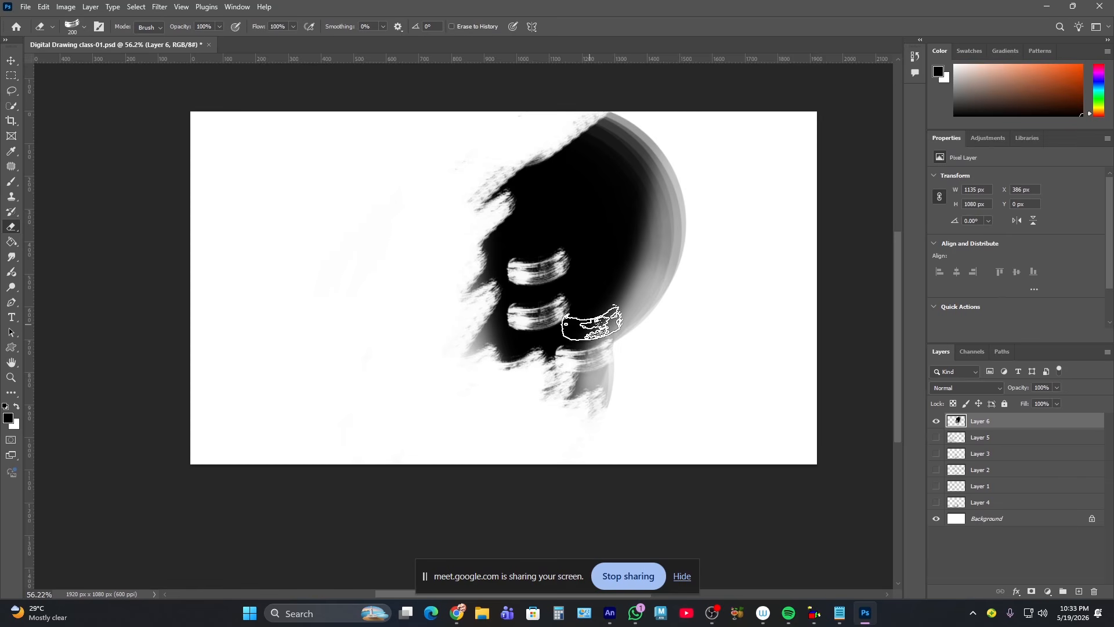
{"action": "left_click", "coordinate": [612, 290]}
{"action": "left_click", "coordinate": [622, 253]}
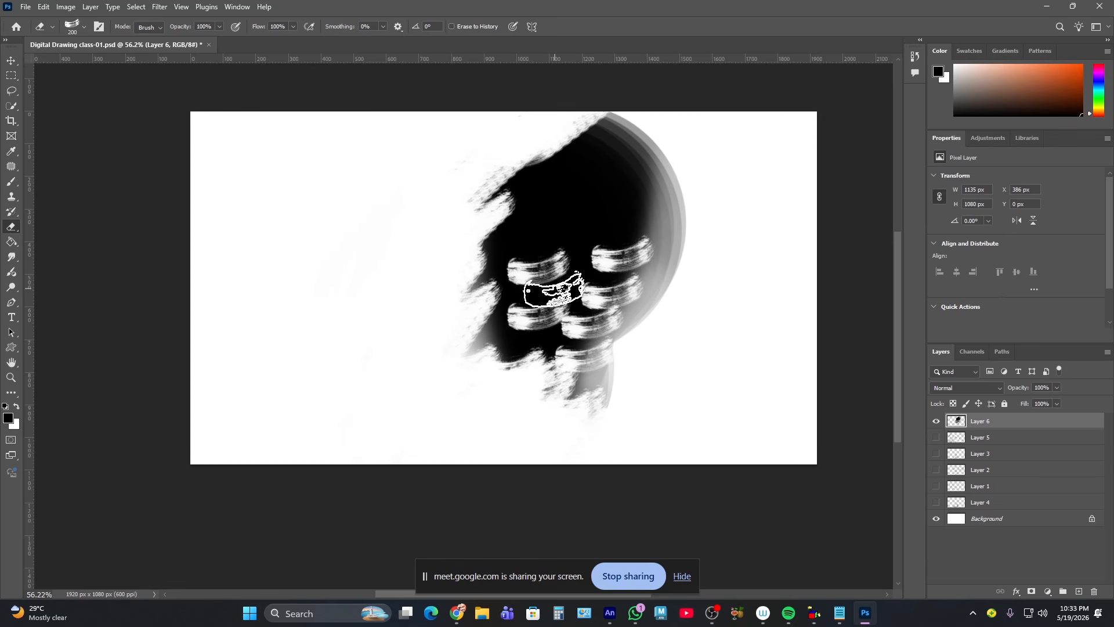
{"action": "left_click", "coordinate": [564, 226]}
- Enlarge the textured eraser to 1200 px and erase most of the black shape's middle and lower part
{"action": "key", "text": "bracketright"}
{"action": "key", "text": "bracketright"}
{"action": "key", "text": "bracketright"}
{"action": "key", "text": "bracketright"}
{"action": "key", "text": "bracketright"}
{"action": "key", "text": "bracketright"}
{"action": "key", "text": "bracketright"}
{"action": "key", "text": "bracketright"}
{"action": "key", "text": "bracketright"}
{"action": "key", "text": "bracketright"}
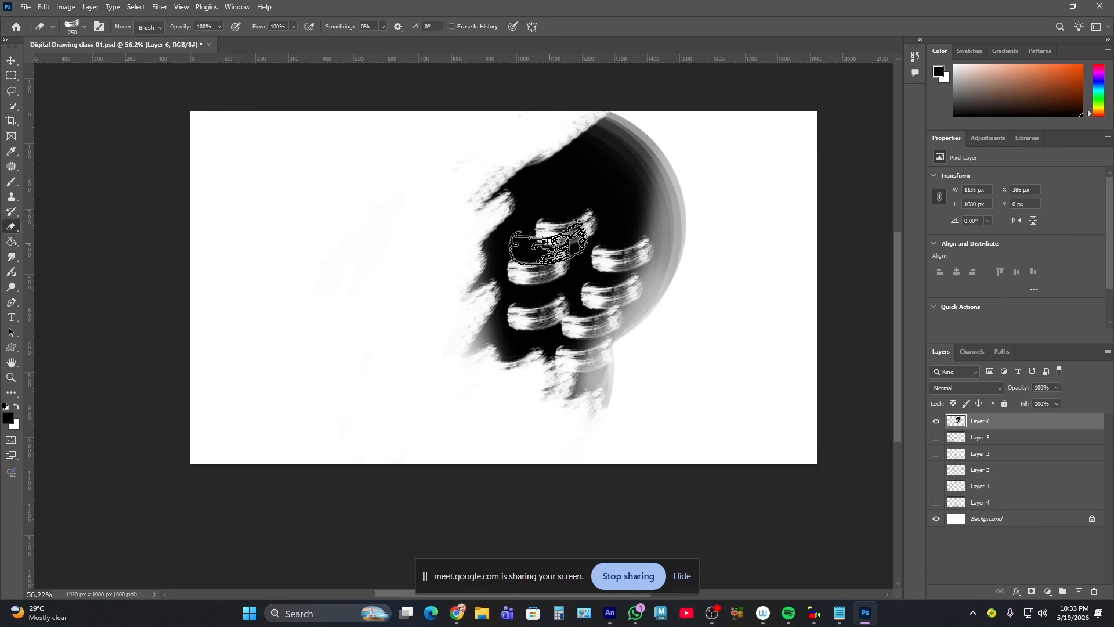
{"action": "mouse_move", "coordinate": [525, 256]}
{"action": "left_mouse_down"}
{"action": "mouse_move", "coordinate": [447, 319]}
{"action": "mouse_move", "coordinate": [497, 308]}
{"action": "mouse_move", "coordinate": [440, 322]}
{"action": "mouse_move", "coordinate": [397, 308]}
{"action": "mouse_move", "coordinate": [400, 348]}
{"action": "mouse_move", "coordinate": [459, 390]}
{"action": "left_mouse_up"}
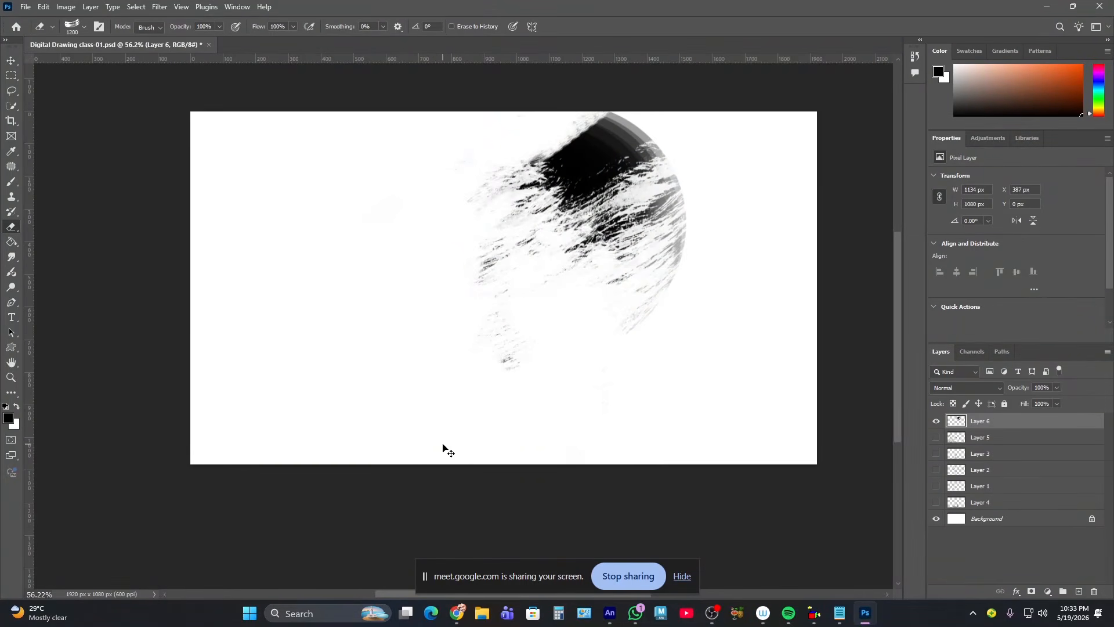
- Undo the 1200 px eraser strokes and the most recent stamped marks
{"action": "key", "text": "ctrl+z"}
{"action": "key", "text": "ctrl+z"}
{"action": "key", "text": "ctrl+z"}
{"action": "key", "text": "ctrl+z"}
{"action": "key", "text": "ctrl+z"}
{"action": "key", "text": "ctrl+z"}
{"action": "key", "text": "ctrl+z"}
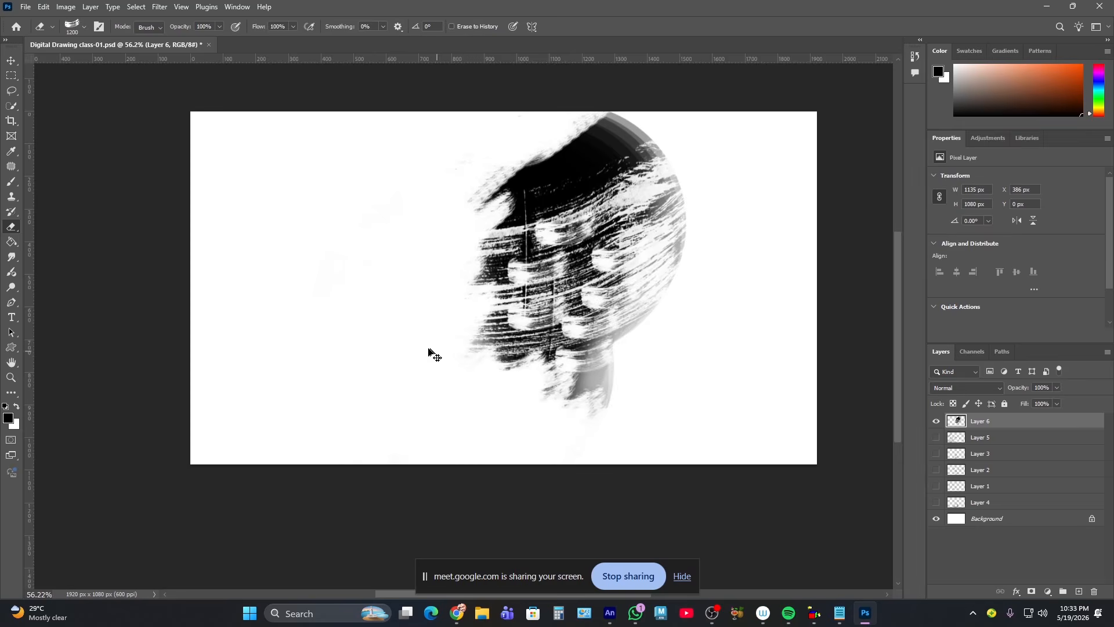
{"action": "key", "text": "ctrl+z"}
- Delete Layer 6 and make Layer 5 visible for drawing with the Brush tool
{"action": "left_click", "coordinate": [11, 61]}
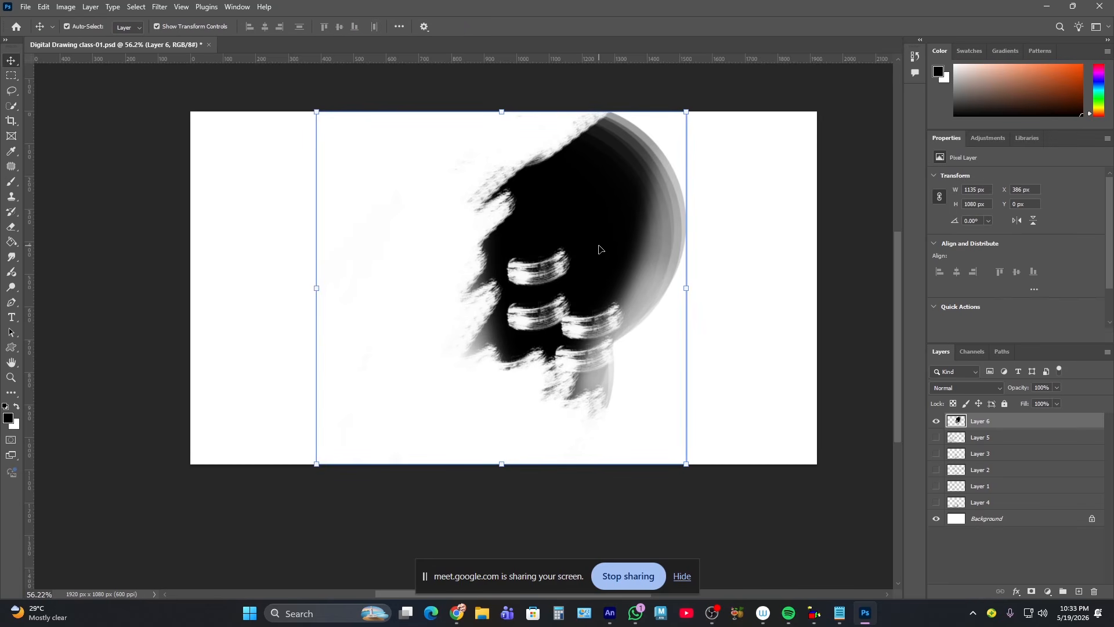
{"action": "key", "text": "Delete"}
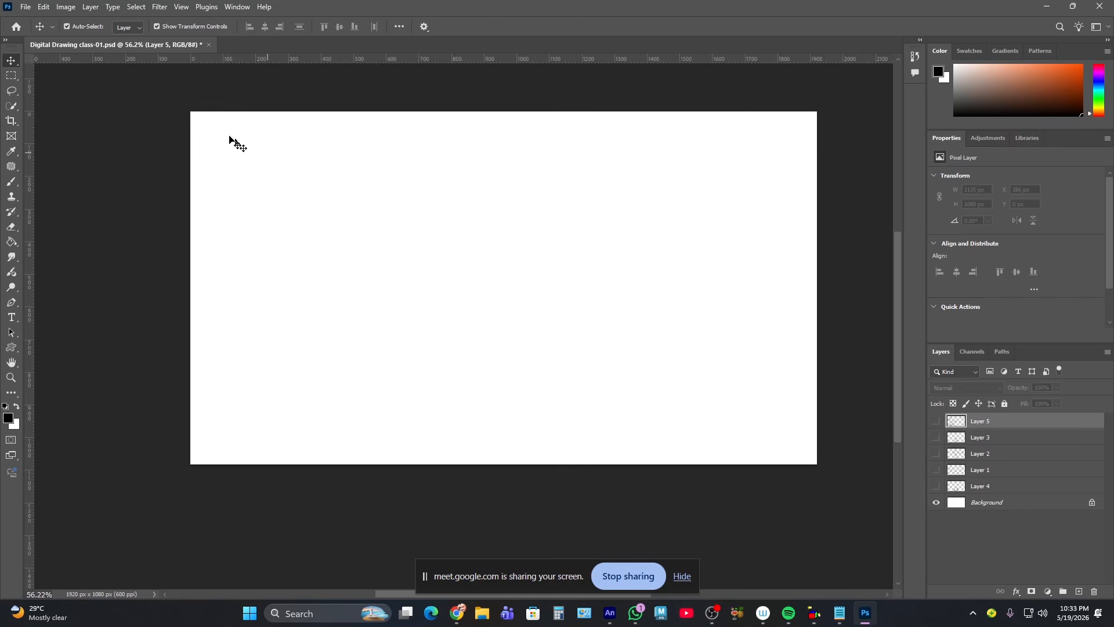
{"action": "left_click", "coordinate": [11, 182]}
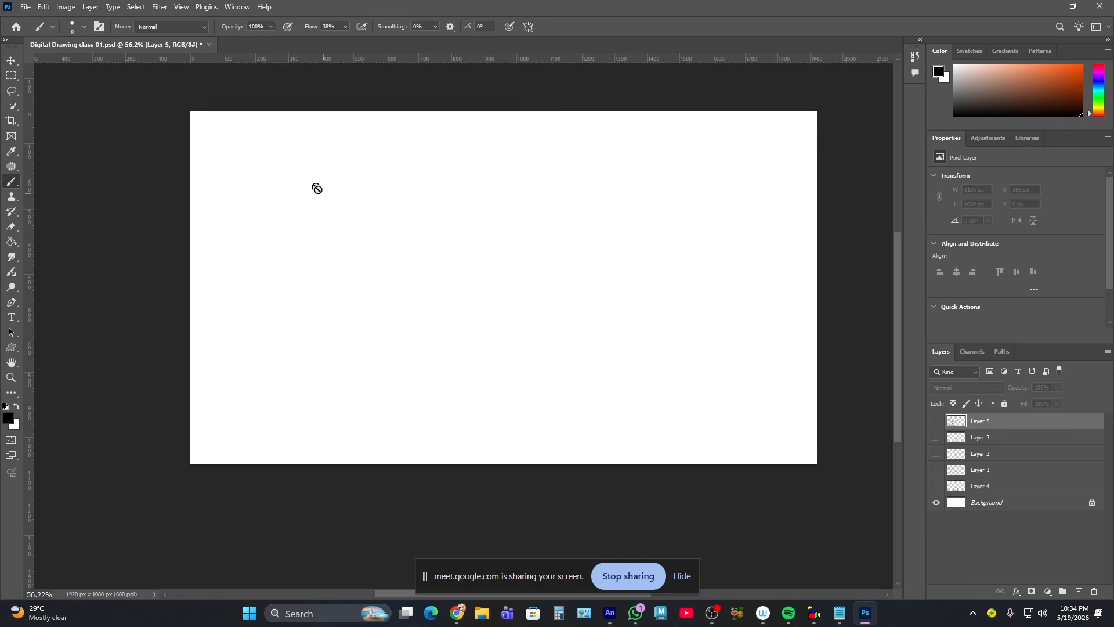
{"action": "left_click", "coordinate": [289, 157]}
{"action": "left_click", "coordinate": [548, 229]}
{"action": "left_click", "coordinate": [936, 420]}
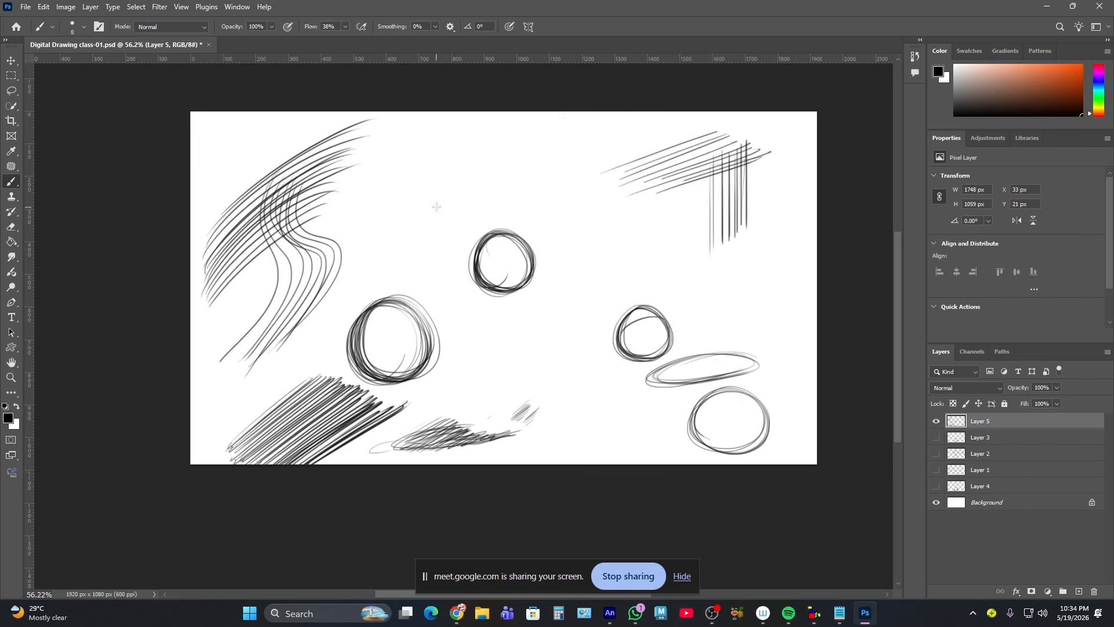
- Draw a band of parallel diagonal strokes above the circles on Layer 5 with the 8 px Hard Round Pressure Opacity brush
{"action": "left_click_drag", "start_coordinate": [373, 175], "coordinate": [507, 176]}
{"action": "key", "text": "ctrl+z"}
{"action": "left_click_drag", "start_coordinate": [374, 240], "coordinate": [535, 113]}
{"action": "mouse_move", "coordinate": [357, 273]}
{"action": "left_mouse_down"}
{"action": "mouse_move", "coordinate": [484, 146]}
{"action": "mouse_move", "coordinate": [516, 135]}
{"action": "left_mouse_up"}
{"action": "left_click_drag", "start_coordinate": [357, 291], "coordinate": [531, 132]}
{"action": "left_click_drag", "start_coordinate": [371, 279], "coordinate": [550, 132]}
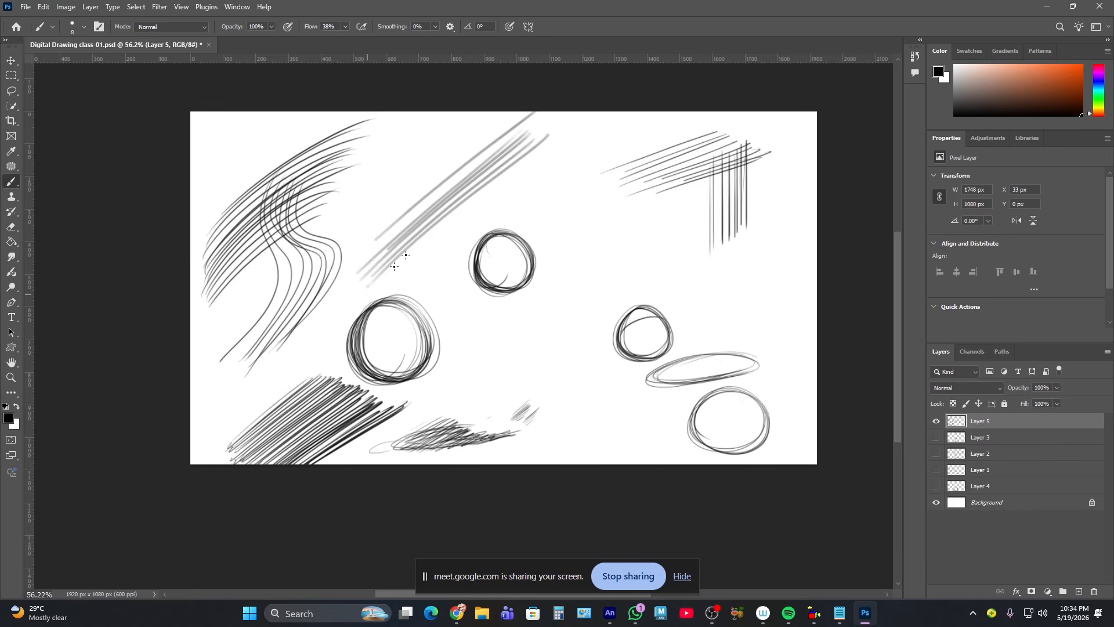
{"action": "left_click_drag", "start_coordinate": [366, 300], "coordinate": [561, 134]}
{"action": "left_click_drag", "start_coordinate": [390, 278], "coordinate": [580, 126]}
{"action": "left_click_drag", "start_coordinate": [385, 291], "coordinate": [465, 219]}
{"action": "left_click_drag", "start_coordinate": [409, 269], "coordinate": [580, 140]}
{"action": "left_click_drag", "start_coordinate": [419, 260], "coordinate": [590, 134]}
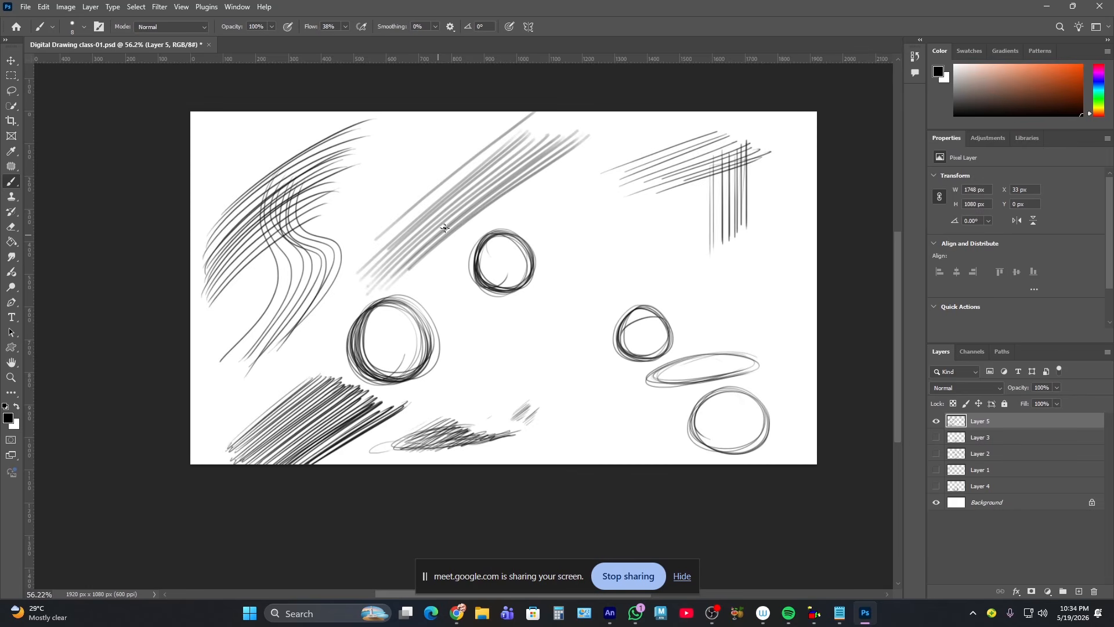
{"action": "left_click_drag", "start_coordinate": [407, 288], "coordinate": [553, 148]}
{"action": "left_click_drag", "start_coordinate": [439, 259], "coordinate": [553, 156]}
{"action": "mouse_move", "coordinate": [423, 279]}
{"action": "left_mouse_down"}
{"action": "mouse_move", "coordinate": [521, 182]}
{"action": "mouse_move", "coordinate": [572, 147]}
{"action": "left_mouse_up"}
{"action": "left_click_drag", "start_coordinate": [432, 282], "coordinate": [568, 162]}
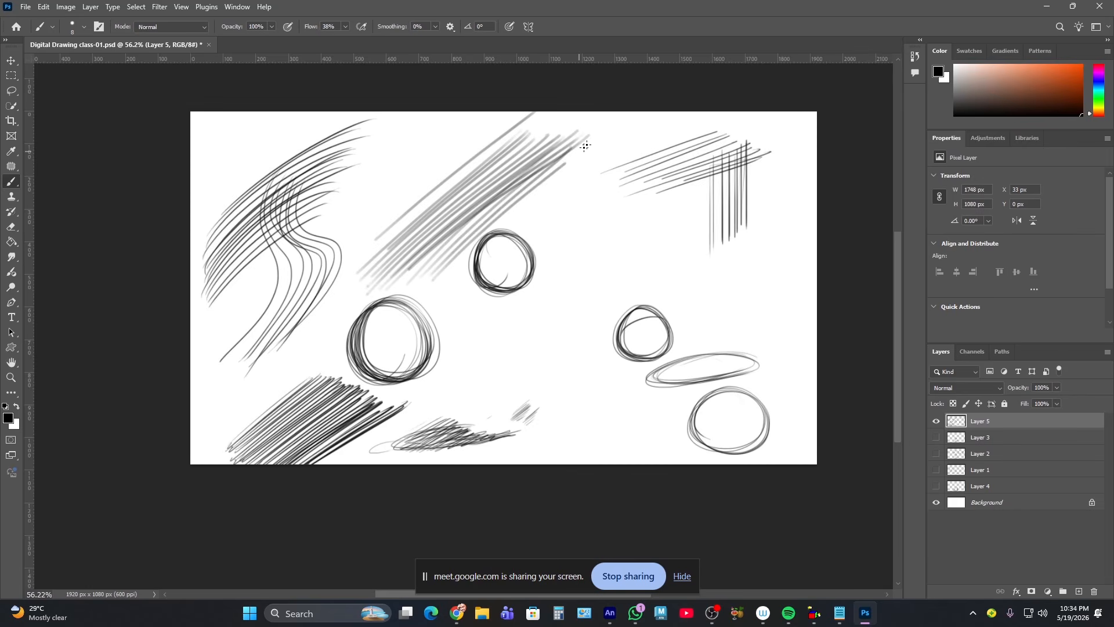
- Select the Hard Round brush preset and draw two diagonal test strokes across and beside the circle in the upper middle
{"action": "left_click", "coordinate": [76, 33]}
{"action": "left_click_drag", "start_coordinate": [169, 179], "coordinate": [169, 167]}
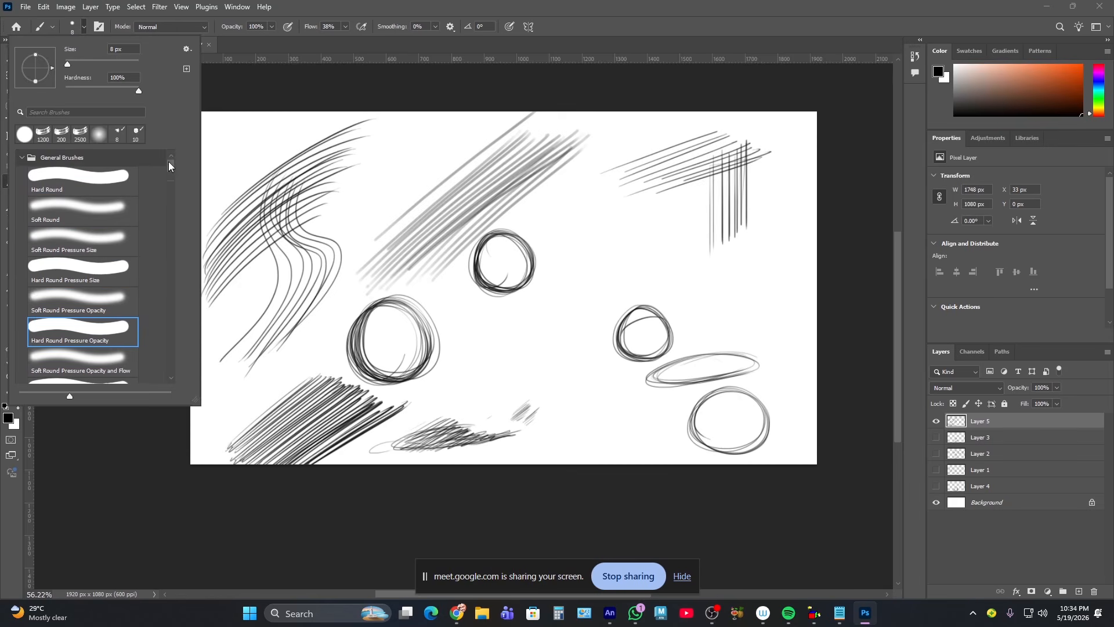
{"action": "left_click", "coordinate": [119, 179]}
{"action": "left_click_drag", "start_coordinate": [418, 332], "coordinate": [591, 151]}
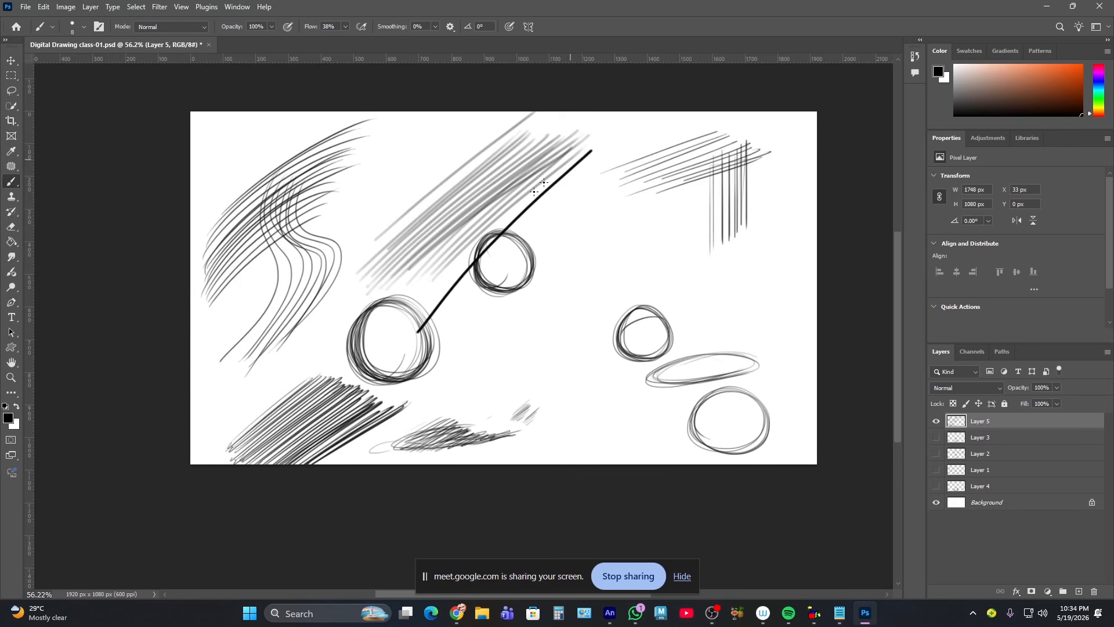
{"action": "mouse_move", "coordinate": [462, 304]}
{"action": "left_mouse_down"}
{"action": "mouse_move", "coordinate": [600, 159]}
{"action": "mouse_move", "coordinate": [597, 177]}
{"action": "left_mouse_up"}
- Undo the Hard Round test strokes and the whole band of diagonal strokes above the circles on Layer 5
{"action": "key", "text": "ctrl+z"}
{"action": "key", "text": "ctrl+z"}
{"action": "key", "text": "ctrl+z"}
{"action": "key", "text": "ctrl+z"}
{"action": "key", "text": "ctrl+z"}
{"action": "key", "text": "ctrl+z"}
{"action": "key", "text": "ctrl+z"}
{"action": "key", "text": "ctrl+z"}
{"action": "key", "text": "ctrl+z"}
{"action": "key", "text": "ctrl+z"}
{"action": "key", "text": "ctrl+z"}
{"action": "key", "text": "ctrl+z"}
{"action": "key", "text": "ctrl+z"}
{"action": "key", "text": "ctrl+z"}
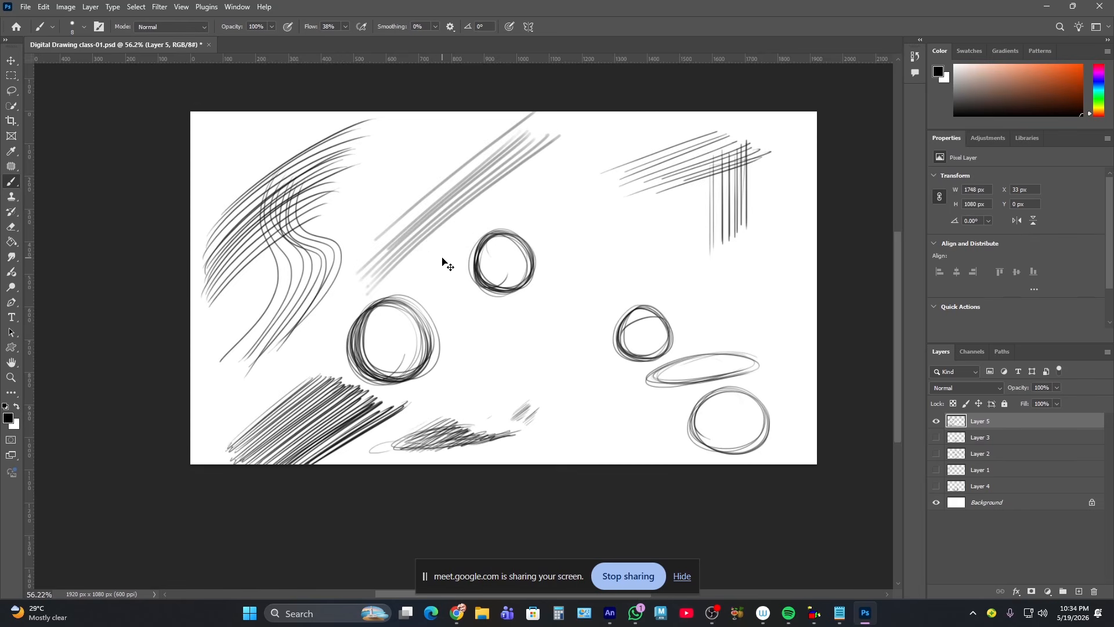
{"action": "key", "text": "ctrl+z"}
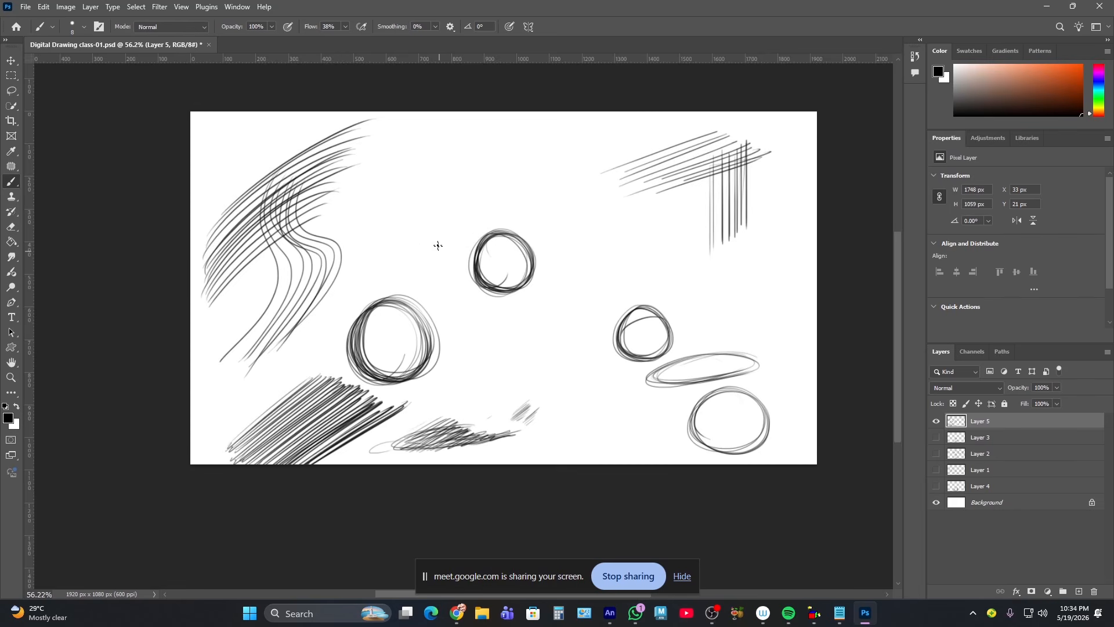
- Turn on pen pressure control for opacity, trying diagonal strokes above the circles before and after it and undoing them
{"action": "left_click_drag", "start_coordinate": [397, 231], "coordinate": [506, 139]}
{"action": "key", "text": "ctrl+z"}
{"action": "left_click", "coordinate": [288, 28]}
{"action": "left_click_drag", "start_coordinate": [375, 277], "coordinate": [524, 134]}
{"action": "left_click_drag", "start_coordinate": [424, 235], "coordinate": [509, 158]}
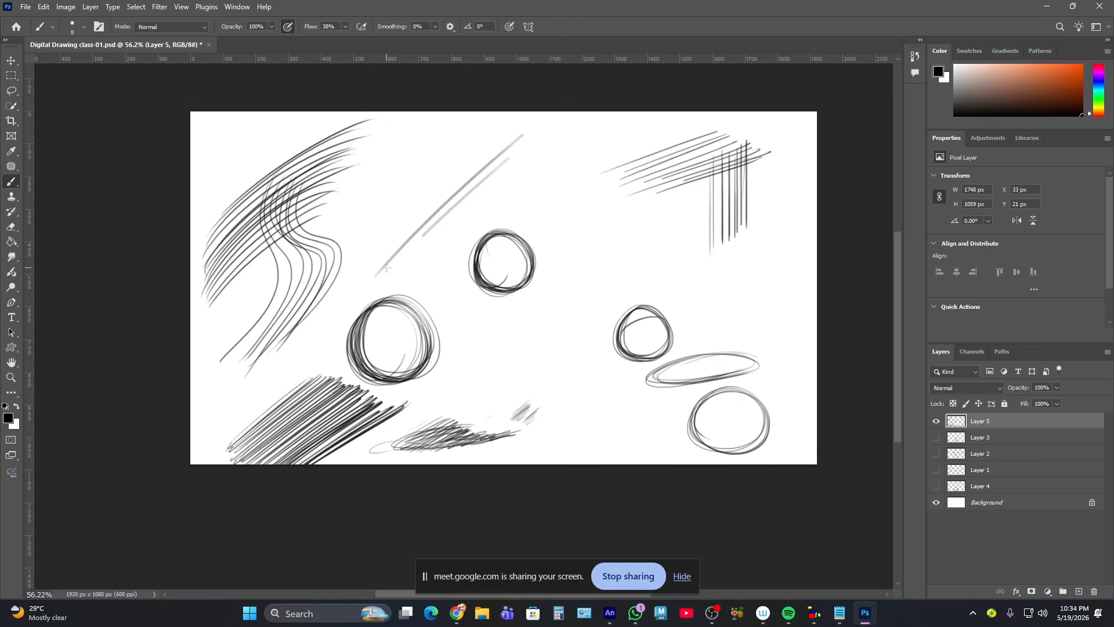
{"action": "key", "text": "ctrl+z"}
{"action": "key", "text": "ctrl+z"}
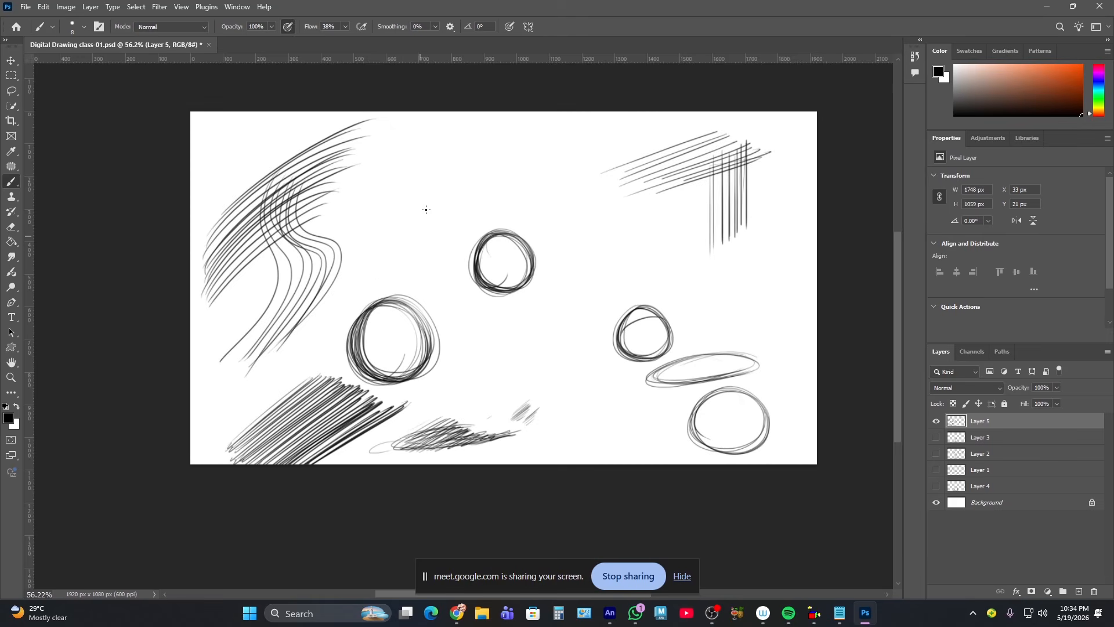
- Turn on pen pressure control for size, enlarge the brush to 20 px and draw a dense band of parallel diagonal strokes across the upper middle
{"action": "left_click", "coordinate": [509, 26]}
{"action": "left_click_drag", "start_coordinate": [384, 285], "coordinate": [507, 162]}
{"action": "key", "text": "bracketright"}
{"action": "key", "text": "bracketright"}
{"action": "left_click_drag", "start_coordinate": [406, 279], "coordinate": [502, 165]}
{"action": "mouse_move", "coordinate": [427, 262]}
{"action": "left_mouse_down"}
{"action": "mouse_move", "coordinate": [541, 139]}
{"action": "mouse_move", "coordinate": [573, 124]}
{"action": "left_mouse_up"}
{"action": "mouse_move", "coordinate": [429, 291]}
{"action": "left_mouse_down"}
{"action": "mouse_move", "coordinate": [568, 138]}
{"action": "mouse_move", "coordinate": [557, 150]}
{"action": "mouse_move", "coordinate": [577, 146]}
{"action": "left_mouse_up"}
{"action": "left_click_drag", "start_coordinate": [536, 184], "coordinate": [585, 145]}
{"action": "mouse_move", "coordinate": [462, 267]}
{"action": "left_mouse_down"}
{"action": "mouse_move", "coordinate": [571, 163]}
{"action": "mouse_move", "coordinate": [583, 154]}
{"action": "mouse_move", "coordinate": [471, 277]}
{"action": "mouse_move", "coordinate": [603, 151]}
{"action": "left_mouse_up"}
{"action": "left_click_drag", "start_coordinate": [501, 250], "coordinate": [634, 134]}
{"action": "left_click_drag", "start_coordinate": [517, 240], "coordinate": [645, 130]}
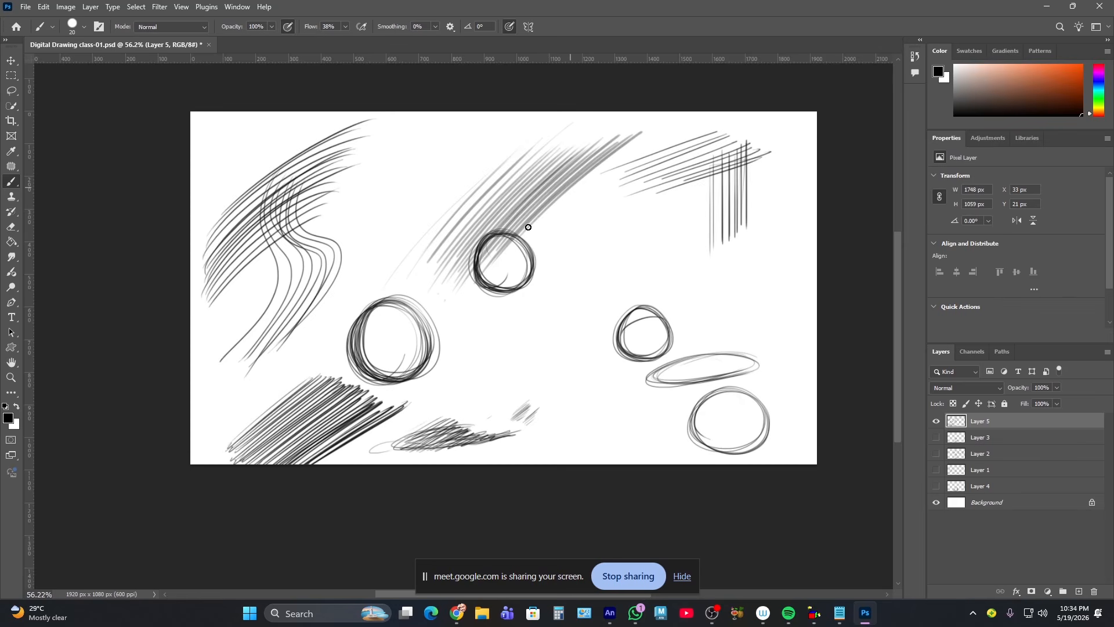
{"action": "left_click_drag", "start_coordinate": [503, 258], "coordinate": [662, 122]}
{"action": "left_click_drag", "start_coordinate": [531, 232], "coordinate": [684, 112]}
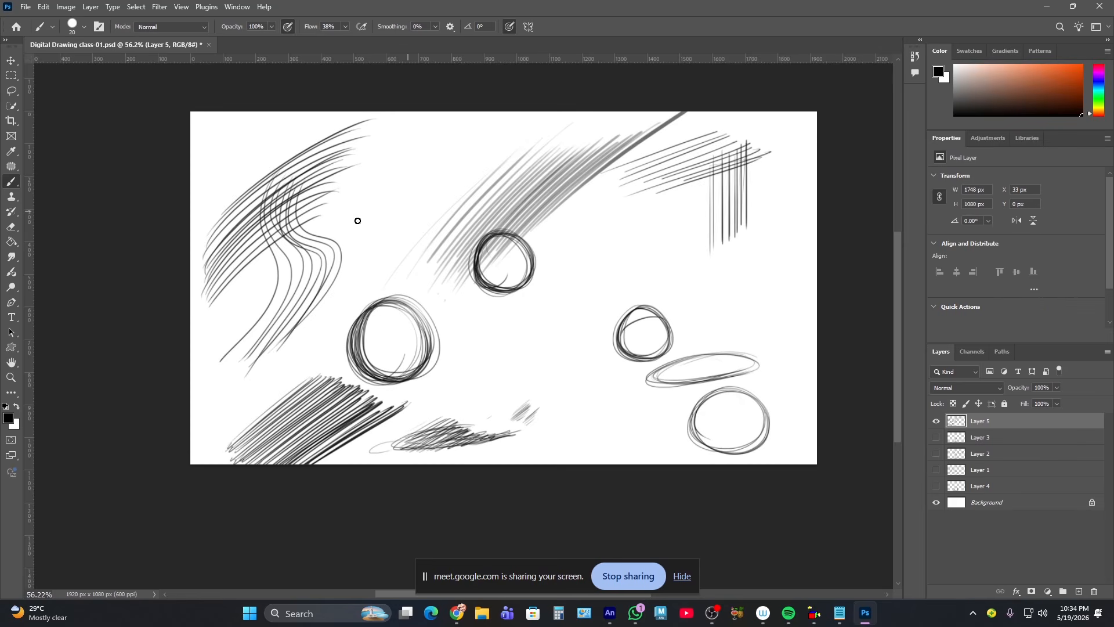
- Draw a large tilted ellipse and a rounder one with repeated looping strokes around the empty area above the small circle
{"action": "mouse_move", "coordinate": [619, 214]}
{"action": "left_mouse_down"}
{"action": "mouse_move", "coordinate": [600, 301]}
{"action": "mouse_move", "coordinate": [637, 203]}
{"action": "mouse_move", "coordinate": [639, 278]}
{"action": "mouse_move", "coordinate": [590, 236]}
{"action": "mouse_move", "coordinate": [671, 224]}
{"action": "mouse_move", "coordinate": [604, 294]}
{"action": "mouse_move", "coordinate": [586, 255]}
{"action": "mouse_move", "coordinate": [650, 209]}
{"action": "left_mouse_up"}
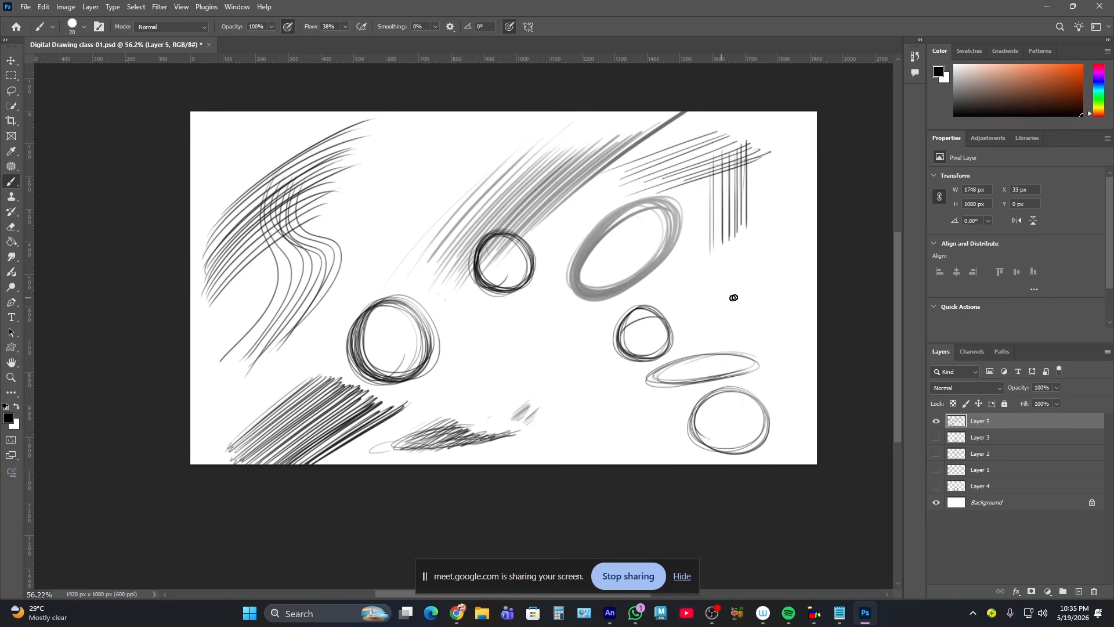
{"action": "mouse_move", "coordinate": [684, 303]}
{"action": "left_mouse_down"}
{"action": "mouse_move", "coordinate": [718, 263]}
{"action": "mouse_move", "coordinate": [765, 286]}
{"action": "mouse_move", "coordinate": [733, 328]}
{"action": "mouse_move", "coordinate": [684, 320]}
{"action": "mouse_move", "coordinate": [699, 275]}
{"action": "mouse_move", "coordinate": [726, 262]}
{"action": "mouse_move", "coordinate": [749, 268]}
{"action": "mouse_move", "coordinate": [759, 299]}
{"action": "mouse_move", "coordinate": [679, 328]}
{"action": "left_mouse_up"}
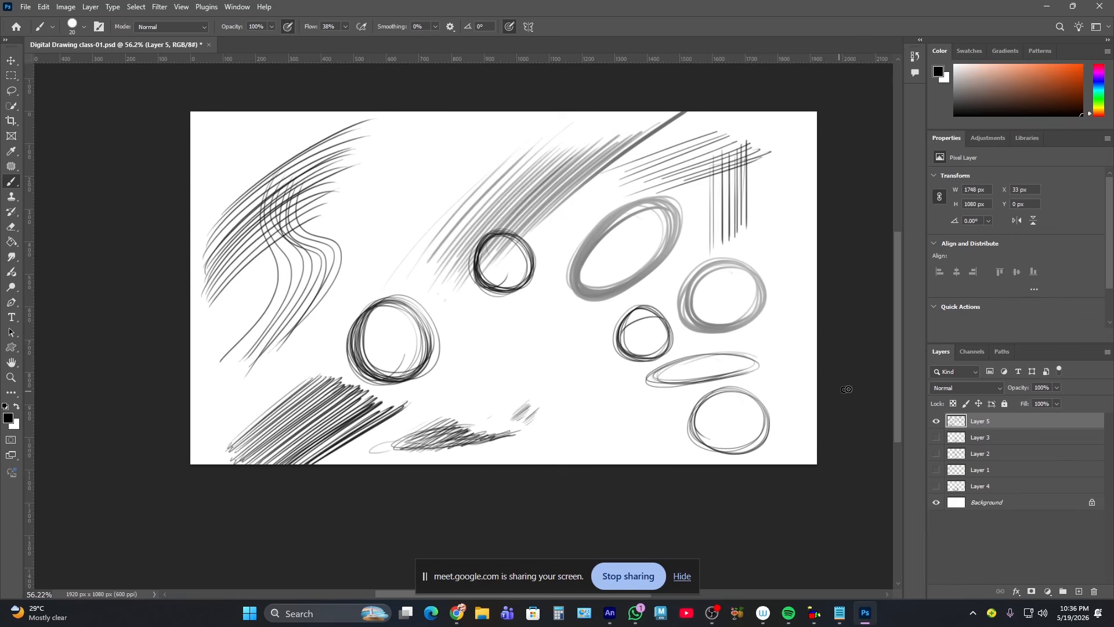
- Make the hidden Layers 3, 2, 1 and 4 visible together with Layer 5
{"action": "left_click", "coordinate": [936, 486]}
{"action": "left_click", "coordinate": [936, 486]}
{"action": "left_click", "coordinate": [936, 437]}
{"action": "left_click", "coordinate": [936, 437]}
{"action": "left_click", "coordinate": [936, 437]}
{"action": "left_click", "coordinate": [936, 454]}
{"action": "left_click", "coordinate": [936, 470]}
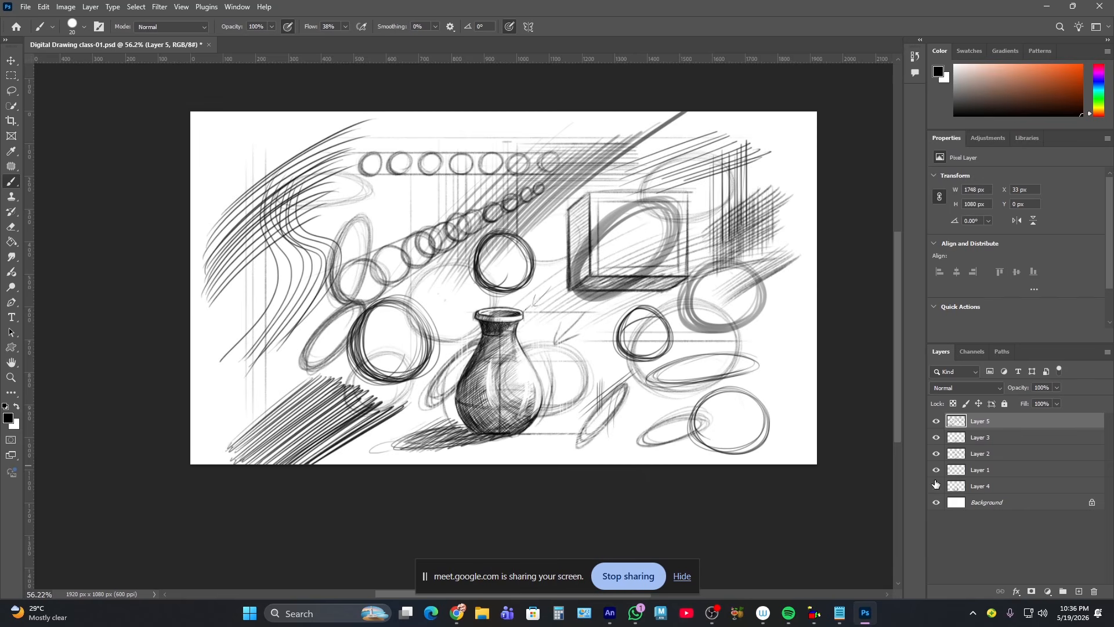
{"action": "left_click", "coordinate": [936, 486]}
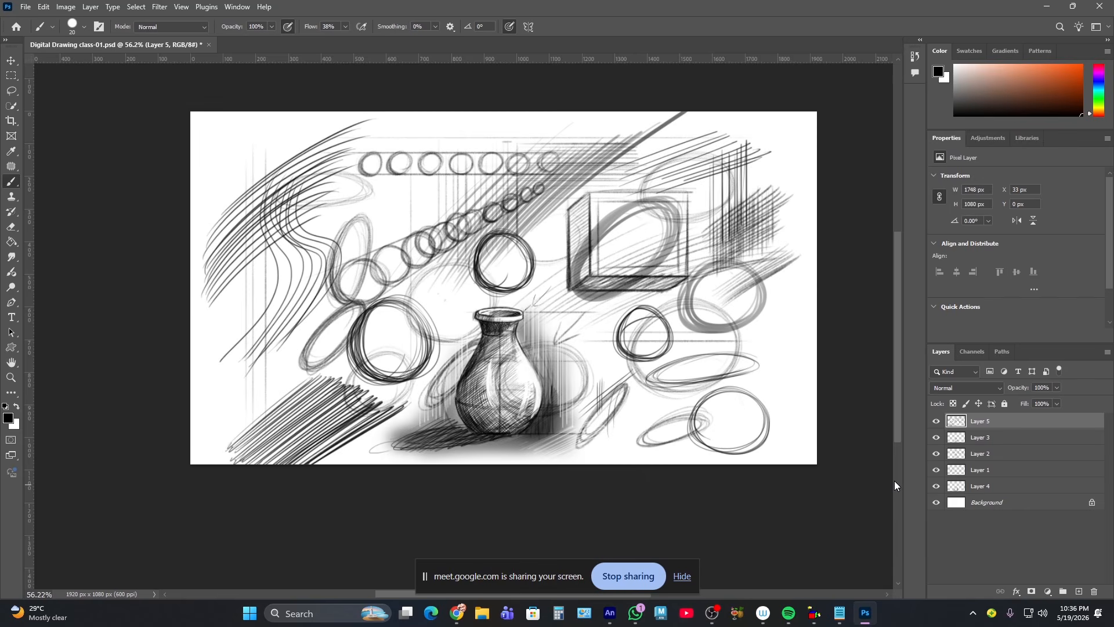